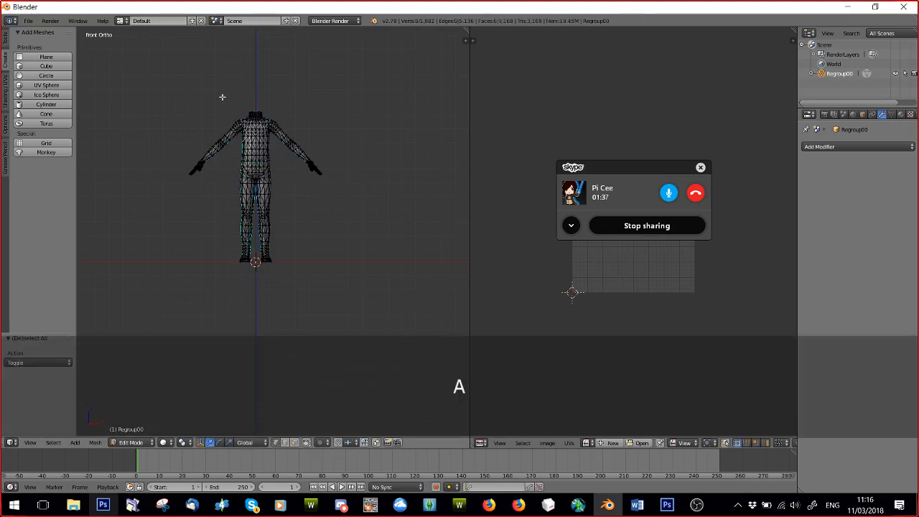
Box-select the body mesh above the ankles and delete its vertices so only the two feet remain.
{"action": "key", "text": "b"}
{"action": "left_click_drag", "start_coordinate": [143, 74], "coordinate": [392, 235]}
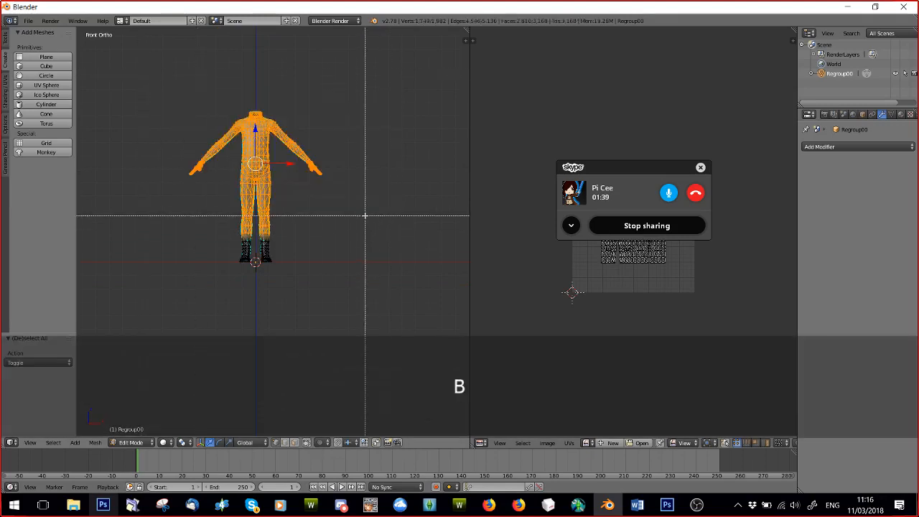
{"action": "key", "text": "Delete"}
{"action": "left_click", "coordinate": [365, 215]}
{"action": "middle_click_drag", "start_coordinate": [365, 216], "coordinate": [310, 272]}
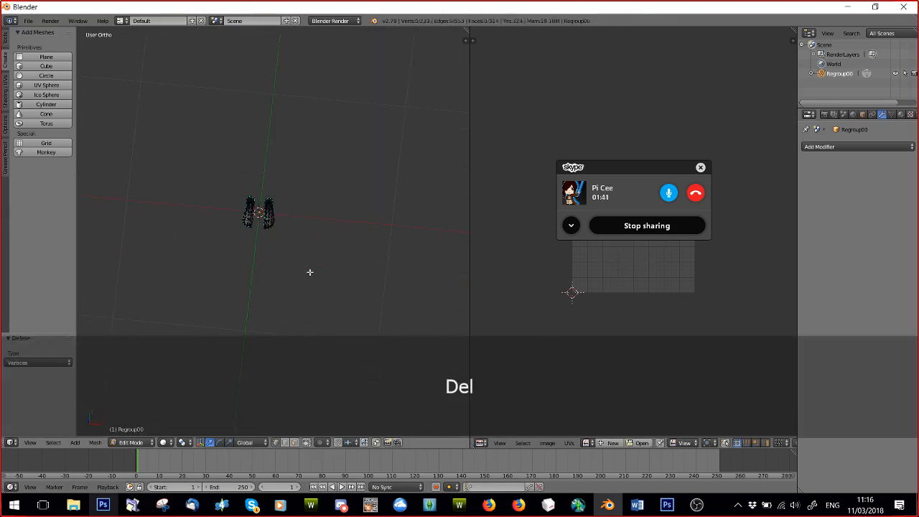
Return to Object Mode, add a plane mesh at the origin and view it from the top.
{"action": "left_click", "coordinate": [132, 442]}
{"action": "left_click", "coordinate": [133, 430]}
{"action": "scroll", "coordinate": [226, 278], "scroll_direction": "up", "scroll_amount": 5}
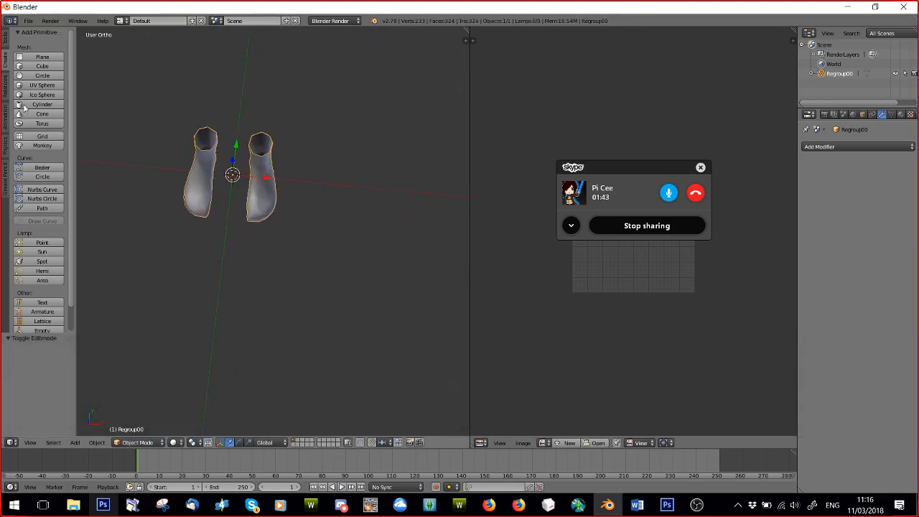
{"action": "left_click", "coordinate": [42, 57]}
{"action": "middle_click_drag", "start_coordinate": [297, 205], "coordinate": [302, 214]}
{"action": "key", "text": "KP_7"}
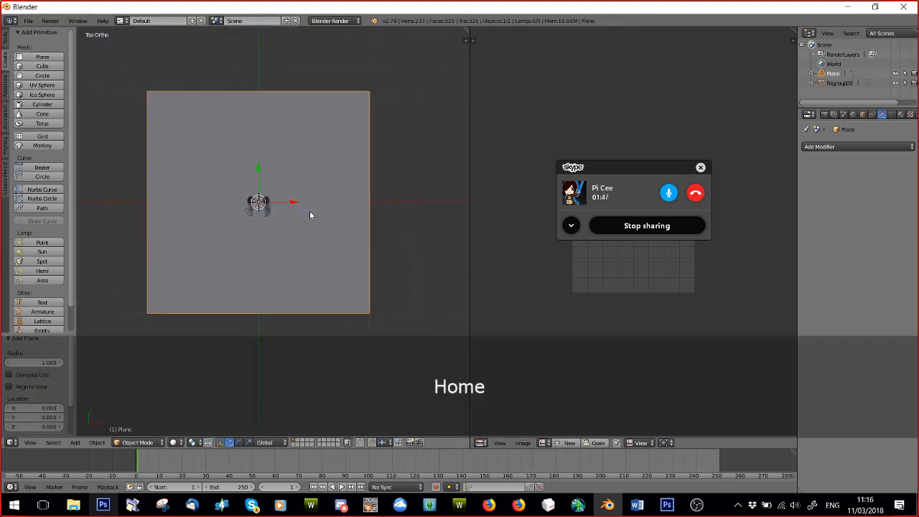
Scale the plane along X by a factor of 0.152.
{"action": "key", "text": "s"}
{"action": "key", "text": "x"}
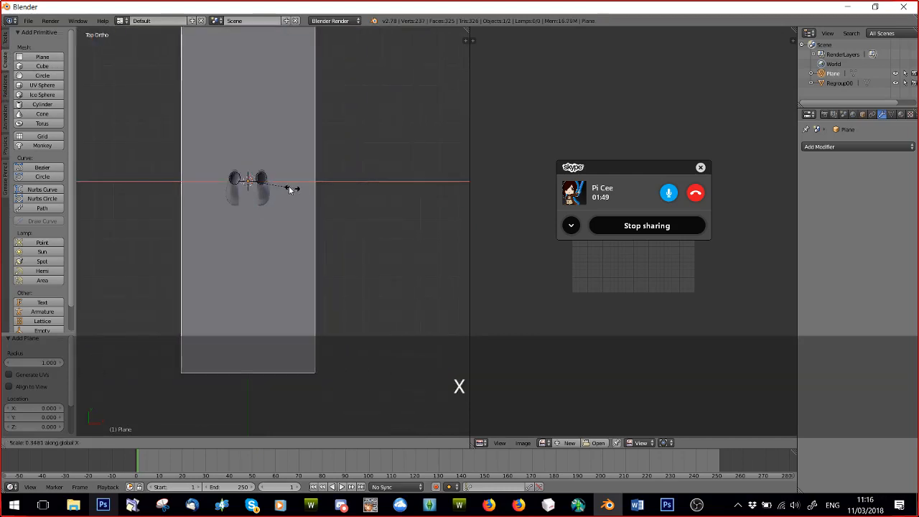
{"action": "left_click", "coordinate": [266, 185]}
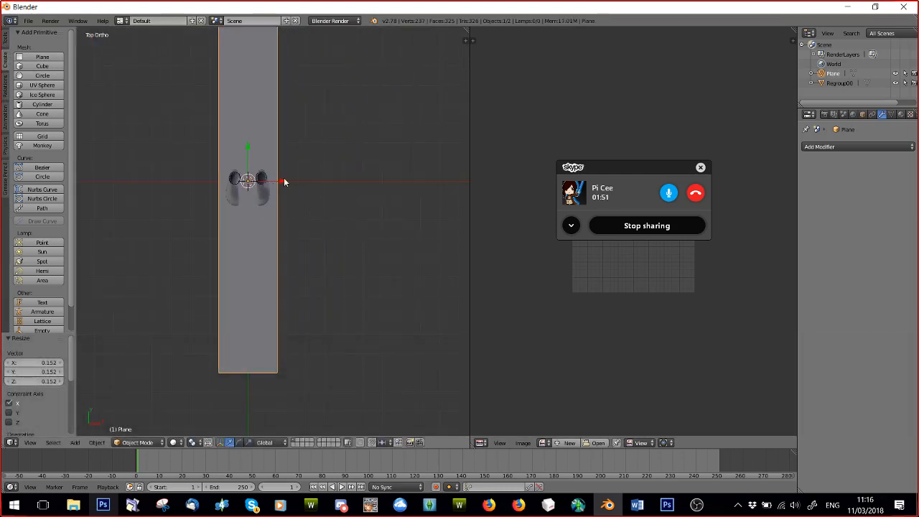
Shift the plane 0.112 along X and narrow it to fit over a single foot, centring it on that foot.
{"action": "left_click_drag", "start_coordinate": [285, 180], "coordinate": [308, 180]}
{"action": "key", "text": "s"}
{"action": "key", "text": "x"}
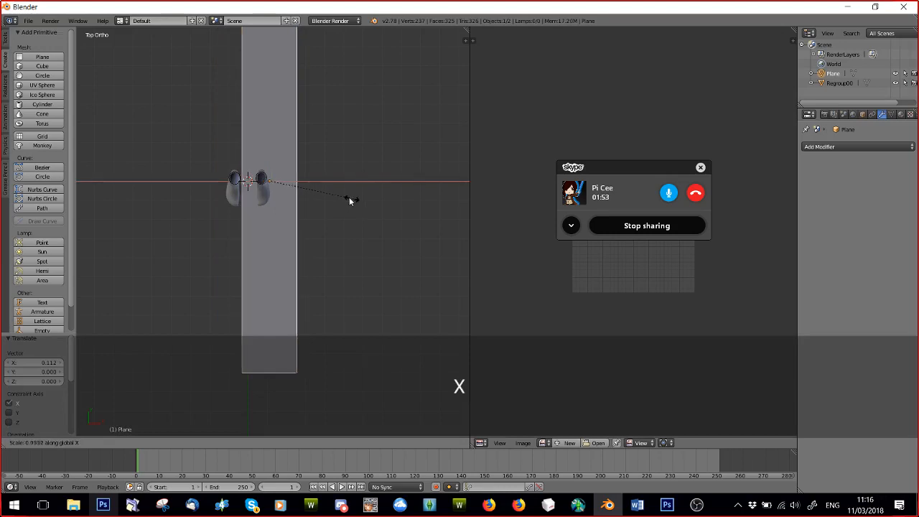
{"action": "left_click", "coordinate": [299, 182]}
{"action": "left_click_drag", "start_coordinate": [306, 181], "coordinate": [298, 179]}
Scale the plane along Y by a factor of 0.130 and move it -0.042 along Y toward the toes.
{"action": "key", "text": "s"}
{"action": "key", "text": "y"}
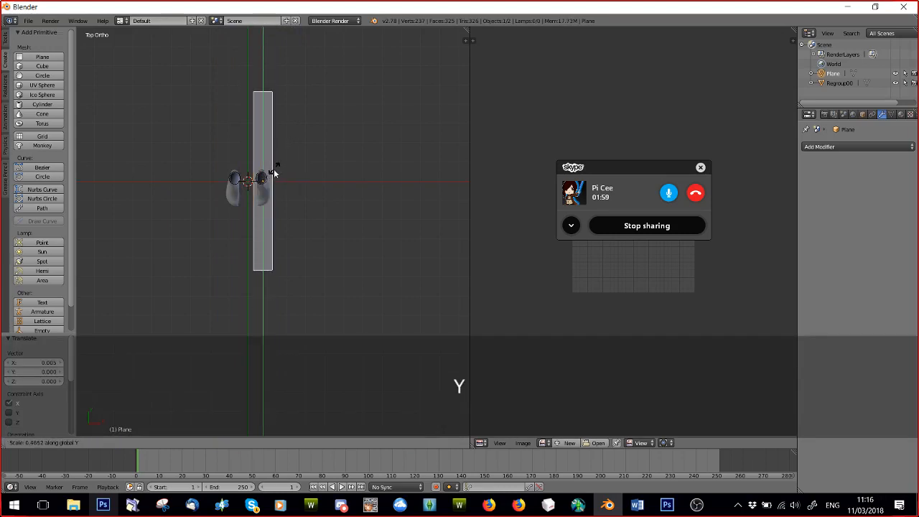
{"action": "left_click", "coordinate": [265, 180]}
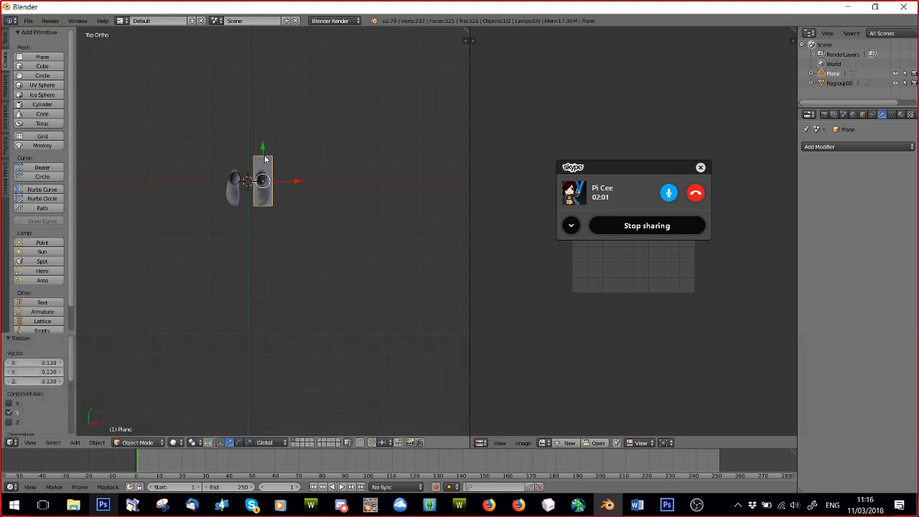
{"action": "left_click_drag", "start_coordinate": [265, 156], "coordinate": [266, 164]}
Scale the plane along Y by a further 0.829 and shift it 0.005 along Y to frame the foot.
{"action": "scroll", "coordinate": [279, 173], "scroll_direction": "up", "scroll_amount": 6}
{"action": "key", "text": "s"}
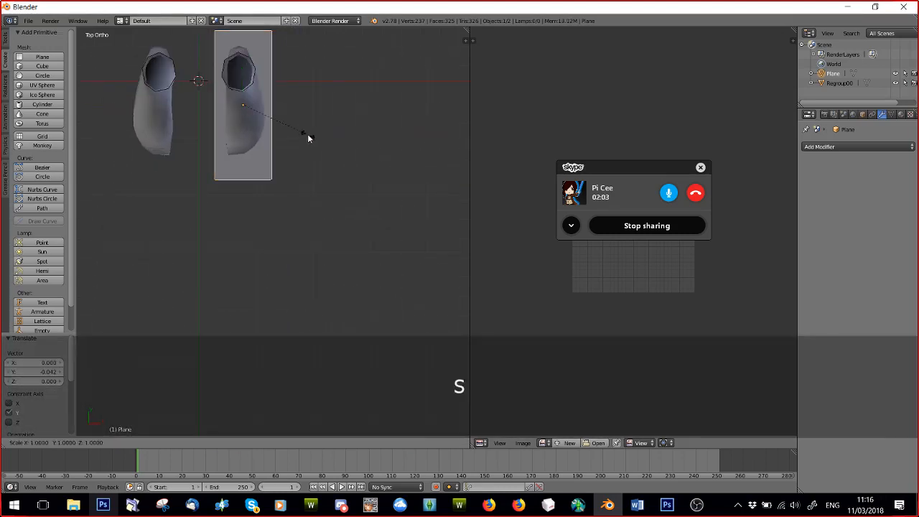
{"action": "key", "text": "y"}
{"action": "left_click", "coordinate": [267, 115]}
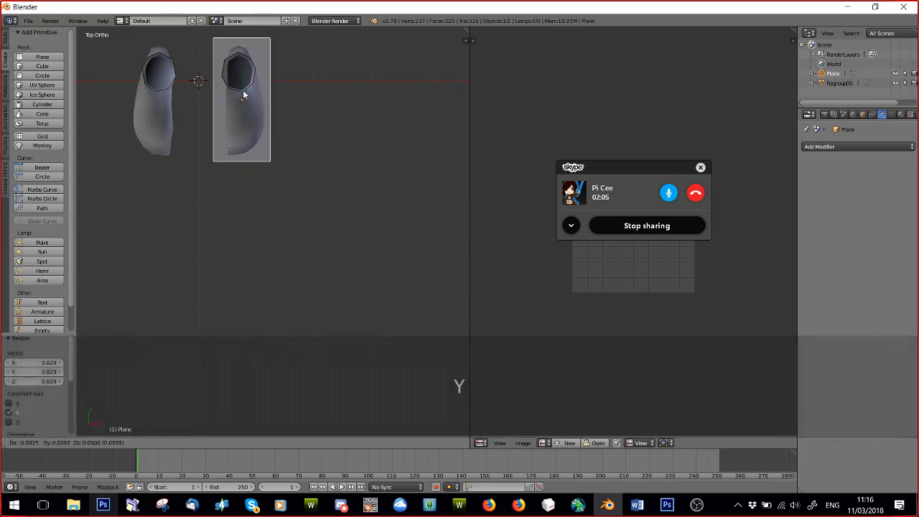
{"action": "key", "text": "ctrl+z"}
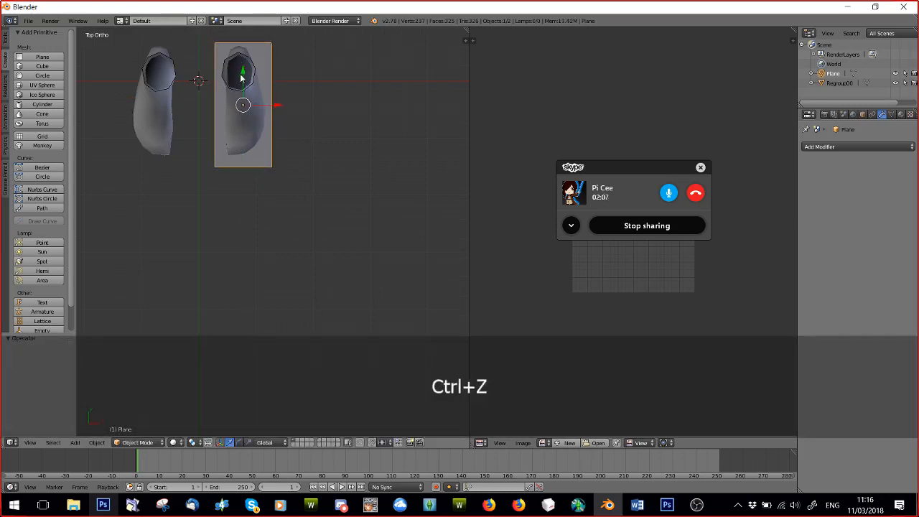
{"action": "left_click_drag", "start_coordinate": [241, 77], "coordinate": [242, 74]}
Add a Subdivision Surface modifier to the plane with the View subdivisions set to 2.
{"action": "middle_click_drag", "start_coordinate": [251, 81], "coordinate": [490, 213]}
{"action": "scroll", "coordinate": [322, 235], "scroll_direction": "down", "scroll_amount": 4}
{"action": "left_click", "coordinate": [837, 147]}
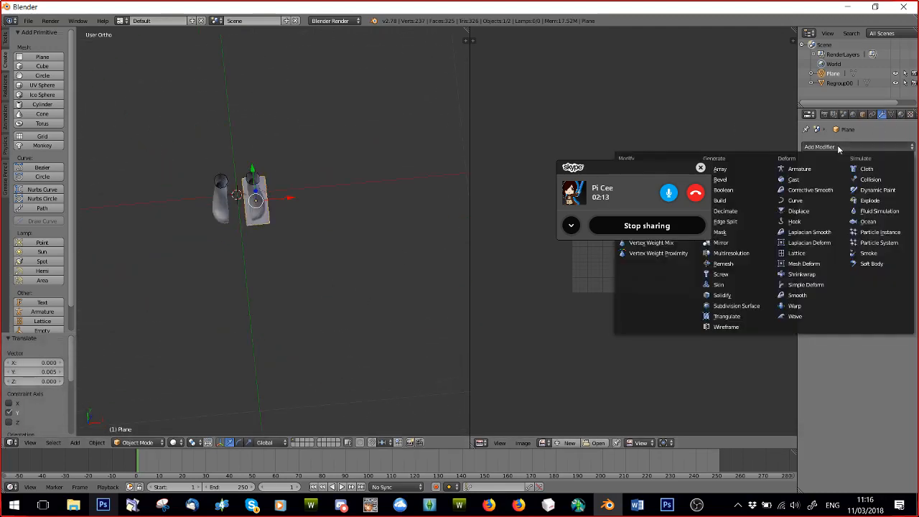
{"action": "left_click", "coordinate": [739, 306]}
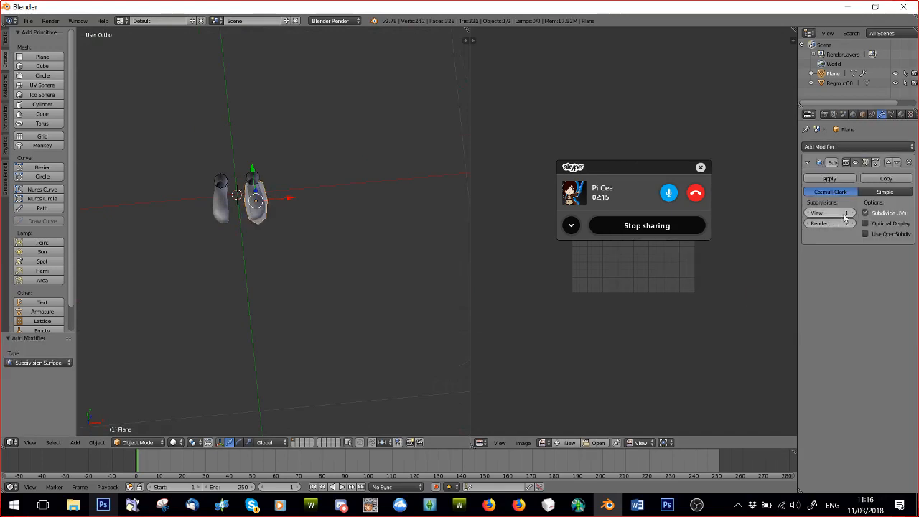
{"action": "scroll", "coordinate": [411, 251], "scroll_direction": "up", "scroll_amount": 7}
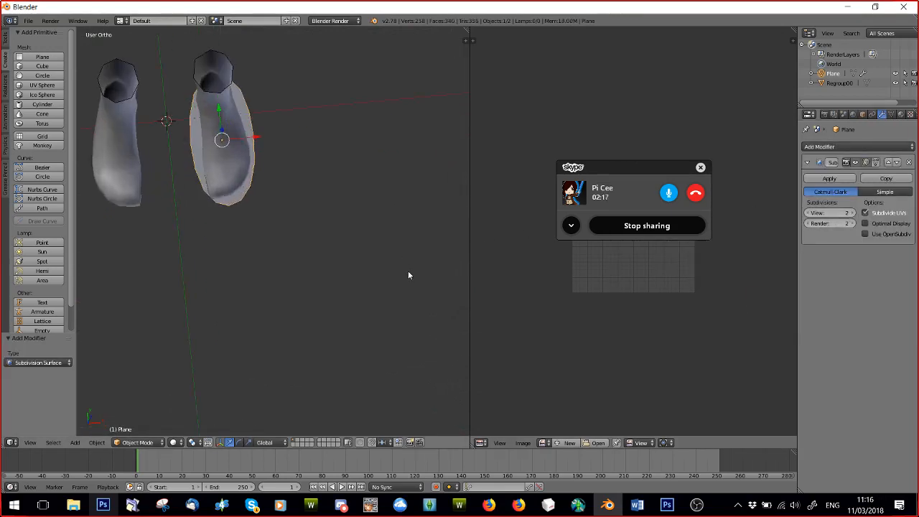
Enter Edit Mode on the plane and deselect all its vertices.
{"action": "left_click", "coordinate": [135, 441]}
{"action": "left_click", "coordinate": [133, 438]}
{"action": "left_click", "coordinate": [134, 440]}
{"action": "left_click", "coordinate": [136, 420]}
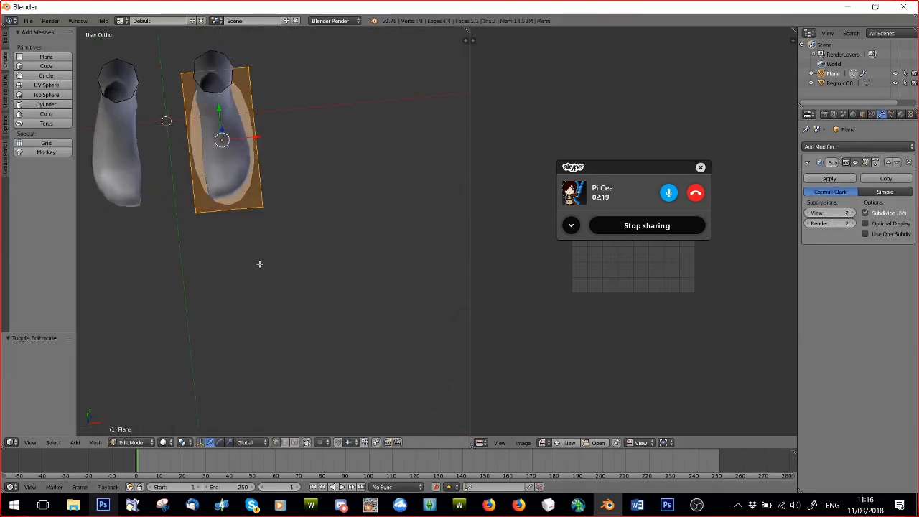
{"action": "mouse_move", "coordinate": [258, 263]}
{"action": "middle_mouse_down"}
{"action": "mouse_move", "coordinate": [233, 237]}
{"action": "mouse_move", "coordinate": [267, 291]}
{"action": "mouse_move", "coordinate": [250, 254]}
{"action": "middle_mouse_up"}
{"action": "key", "text": "a"}
Add one loop cut across the plane and slide it toward the toes to the ball of the foot.
{"action": "scroll", "coordinate": [260, 248], "scroll_direction": "up", "scroll_amount": 5}
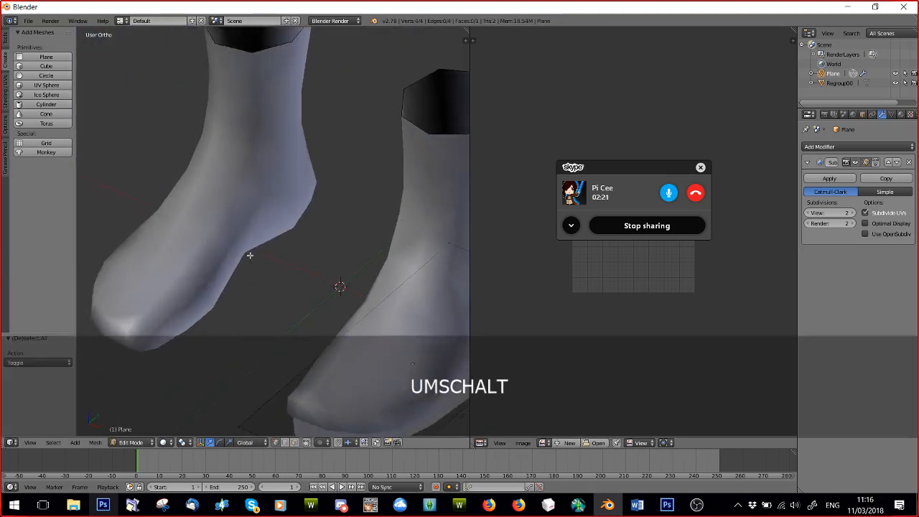
{"action": "scroll", "coordinate": [262, 261], "scroll_direction": "down", "scroll_amount": 4}
{"action": "middle_click_drag", "start_coordinate": [276, 298], "coordinate": [268, 259], "text": "shift"}
{"action": "scroll", "coordinate": [269, 258], "scroll_direction": "up", "scroll_amount": 3}
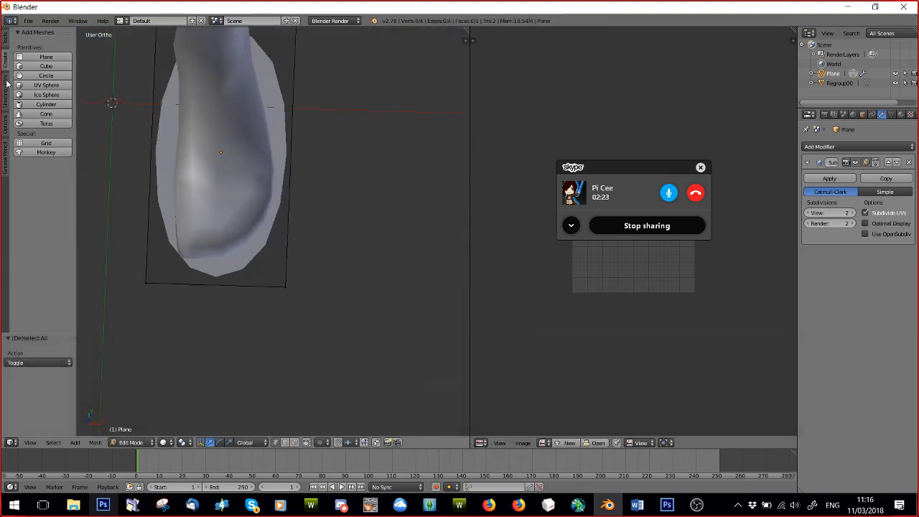
{"action": "left_click", "coordinate": [6, 41]}
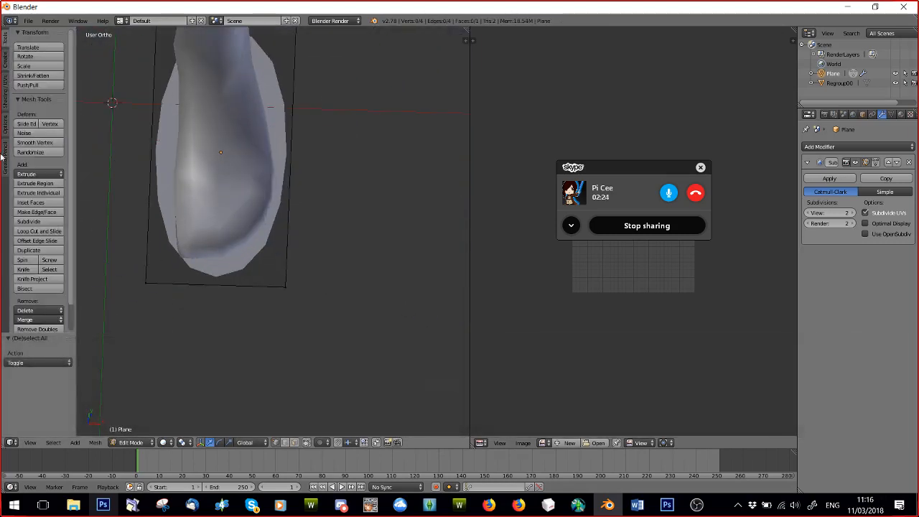
{"action": "left_click", "coordinate": [33, 231]}
{"action": "left_click", "coordinate": [156, 169]}
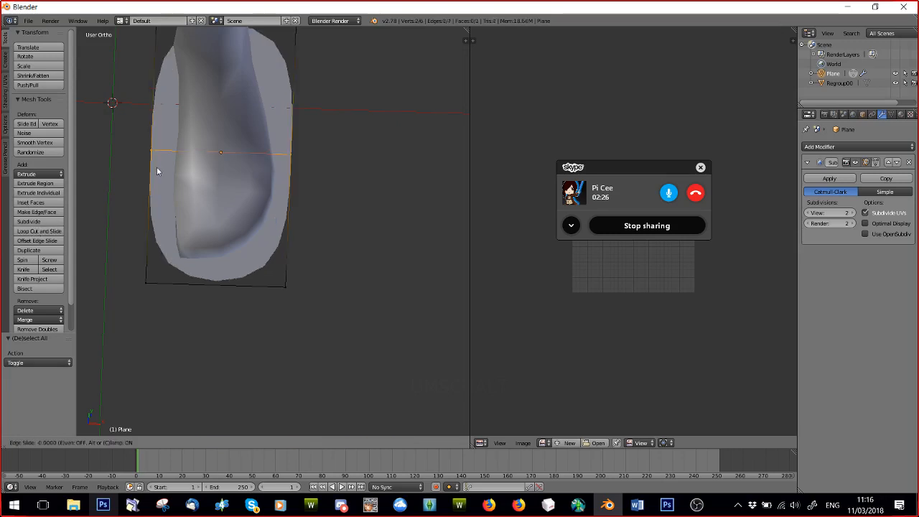
{"action": "left_click", "coordinate": [152, 214]}
{"action": "scroll", "coordinate": [327, 78], "scroll_direction": "down", "scroll_amount": 5, "text": "shift"}
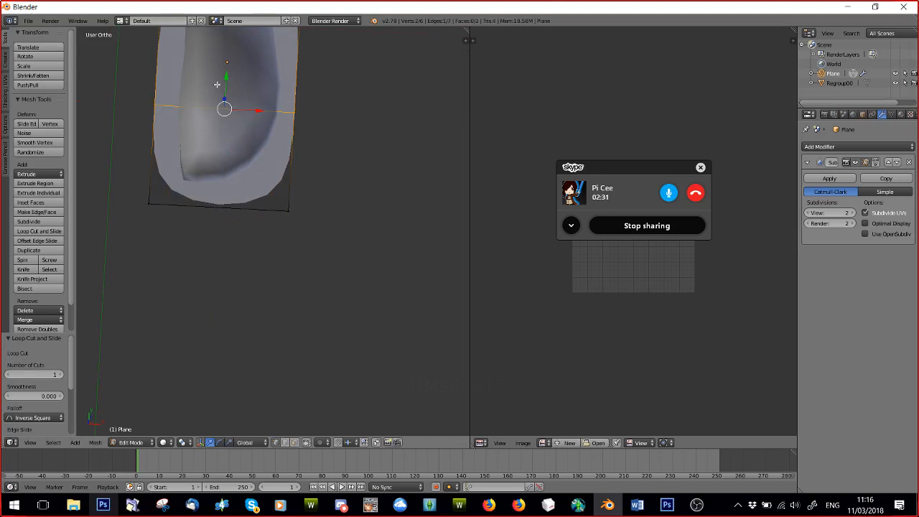
Move the inner vertex of the loop cut about 0.02 along X toward the foot's edge.
{"action": "key", "text": "a"}
{"action": "middle_click_drag", "start_coordinate": [239, 100], "coordinate": [263, 187], "text": "shift"}
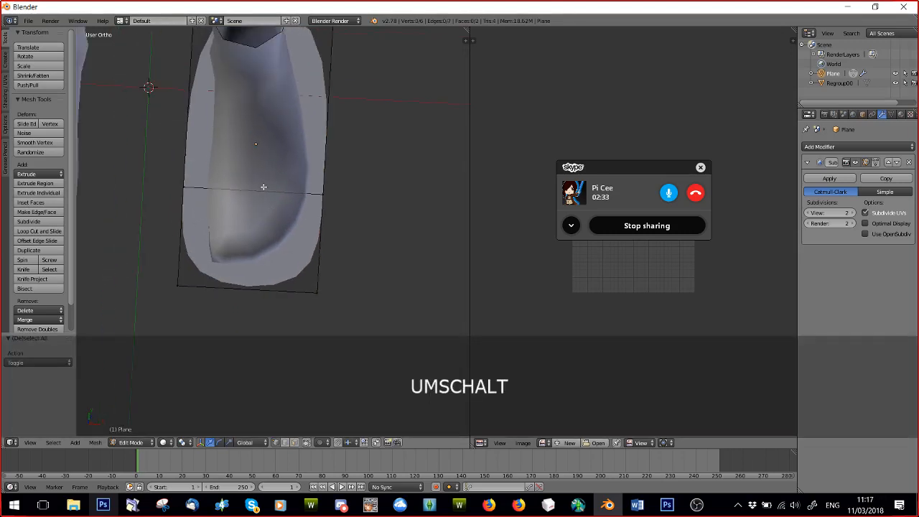
{"action": "right_click", "coordinate": [188, 188]}
{"action": "key", "text": "g"}
{"action": "key", "text": "x"}
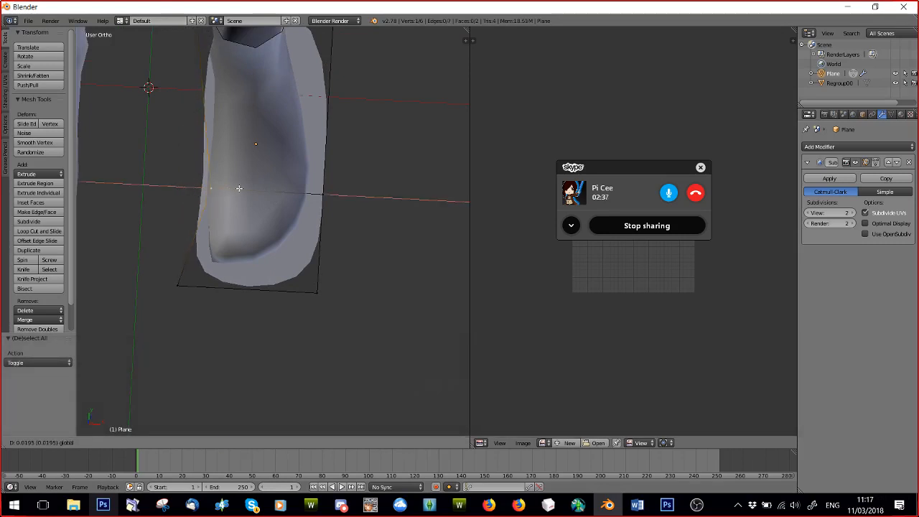
{"action": "left_click", "coordinate": [239, 188]}
Pull the two toe corner vertices inward along X and raise the outer one 0.010 along Y.
{"action": "left_click_drag", "start_coordinate": [209, 289], "coordinate": [224, 289]}
{"action": "mouse_move", "coordinate": [355, 294]}
{"action": "left_mouse_down"}
{"action": "mouse_move", "coordinate": [326, 290]}
{"action": "mouse_move", "coordinate": [345, 296]}
{"action": "left_mouse_up"}
{"action": "mouse_move", "coordinate": [308, 259]}
{"action": "left_mouse_down"}
{"action": "mouse_move", "coordinate": [310, 235]}
{"action": "mouse_move", "coordinate": [302, 242]}
{"action": "left_mouse_up"}
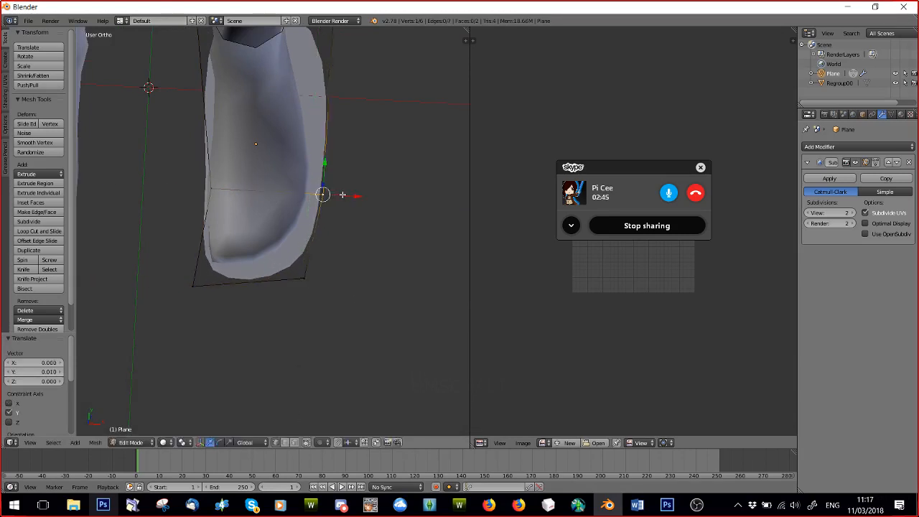
Move the outer vertex of the loop cut -0.008 along X toward the foot's edge.
{"action": "left_click_drag", "start_coordinate": [343, 195], "coordinate": [330, 193]}
{"action": "scroll", "coordinate": [322, 101], "scroll_direction": "down", "scroll_amount": 1}
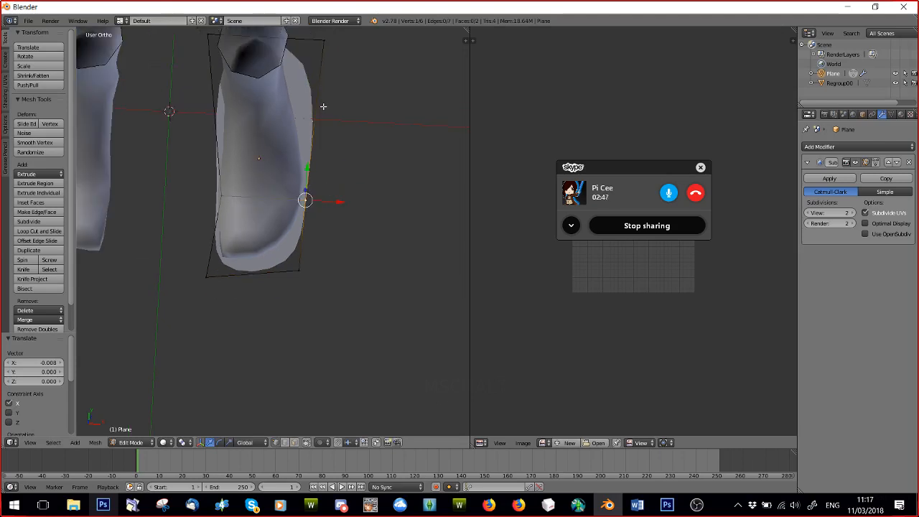
{"action": "middle_click_drag", "start_coordinate": [323, 106], "coordinate": [288, 108]}
Move the outer heel corner vertex -0.022 along X so the sole outline follows the heel.
{"action": "scroll", "coordinate": [288, 109], "scroll_direction": "down", "scroll_amount": 3}
{"action": "middle_click_drag", "start_coordinate": [307, 240], "coordinate": [177, 360]}
{"action": "middle_click_drag", "start_coordinate": [250, 393], "coordinate": [268, 240], "text": "shift"}
{"action": "scroll", "coordinate": [268, 240], "scroll_direction": "up", "scroll_amount": 3}
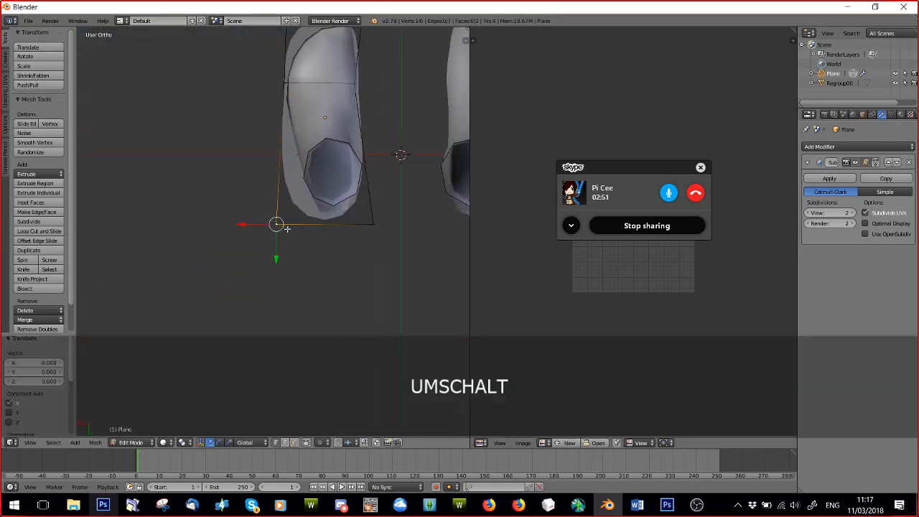
{"action": "left_click_drag", "start_coordinate": [244, 222], "coordinate": [269, 229]}
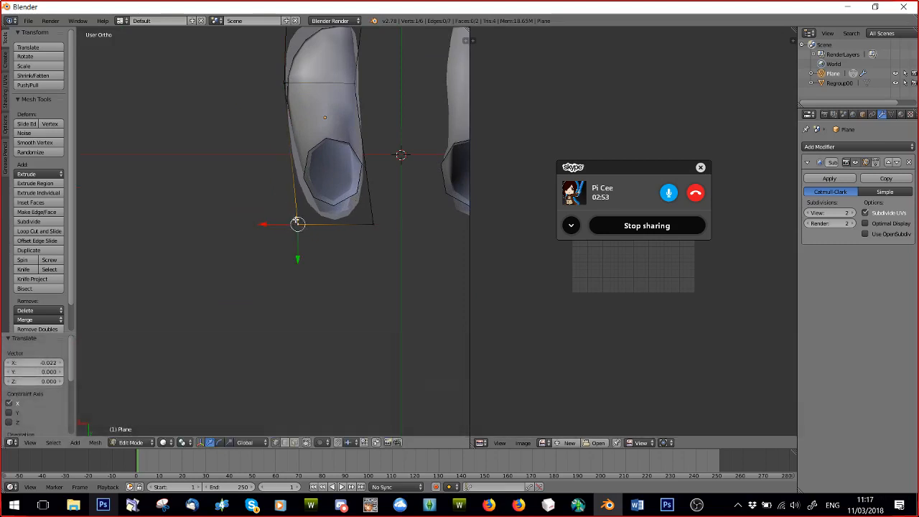
Look through the viewport's view, shading, mesh display and background image settings.
{"action": "middle_click_drag", "start_coordinate": [305, 219], "coordinate": [318, 193]}
{"action": "left_click", "coordinate": [464, 41]}
{"action": "scroll", "coordinate": [423, 312], "scroll_direction": "down", "scroll_amount": 3}
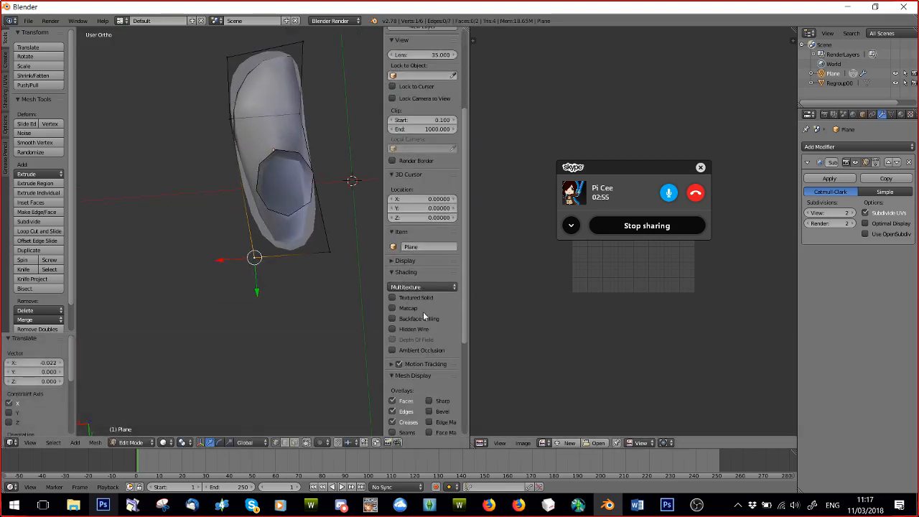
{"action": "scroll", "coordinate": [439, 353], "scroll_direction": "down", "scroll_amount": 4}
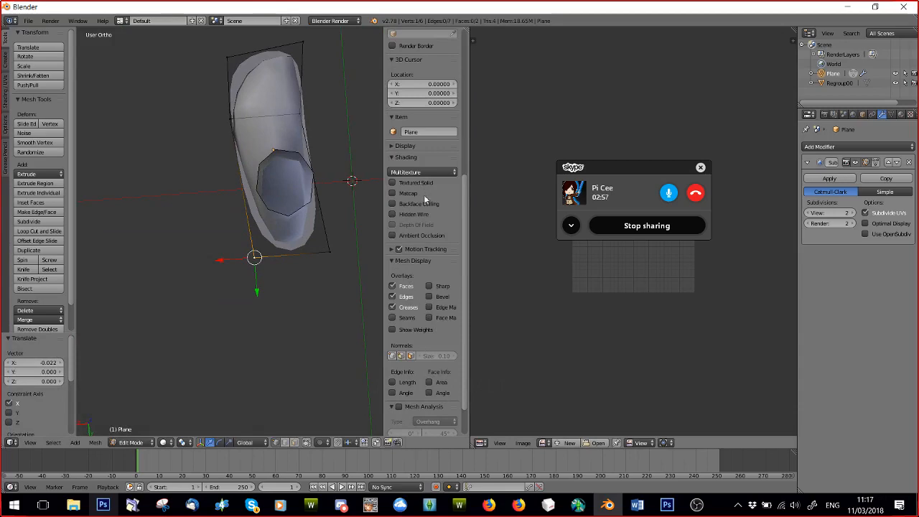
{"action": "scroll", "coordinate": [425, 199], "scroll_direction": "up", "scroll_amount": 2}
{"action": "scroll", "coordinate": [416, 173], "scroll_direction": "up", "scroll_amount": 5}
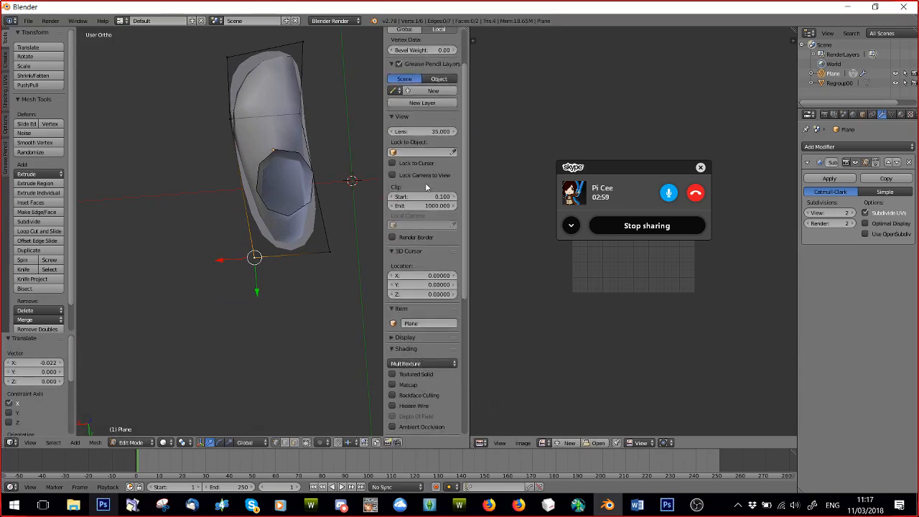
{"action": "scroll", "coordinate": [425, 182], "scroll_direction": "down", "scroll_amount": 8}
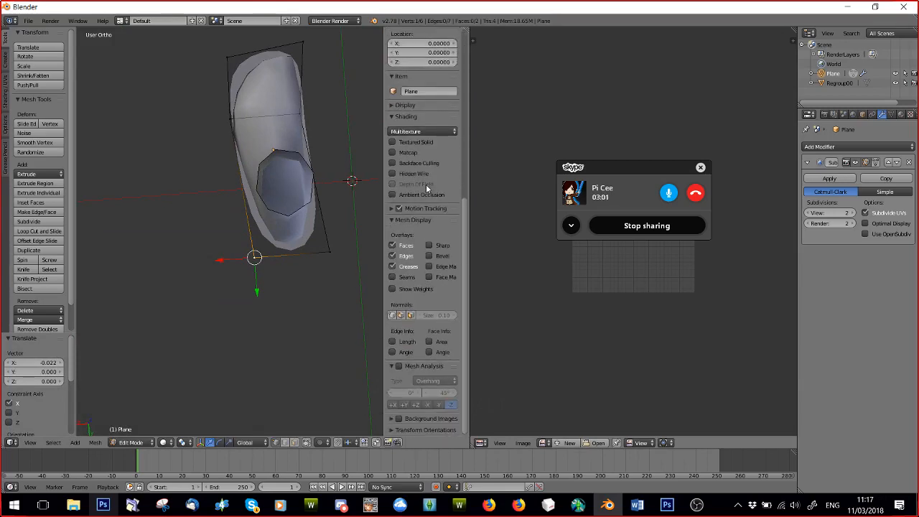
{"action": "left_click", "coordinate": [392, 420]}
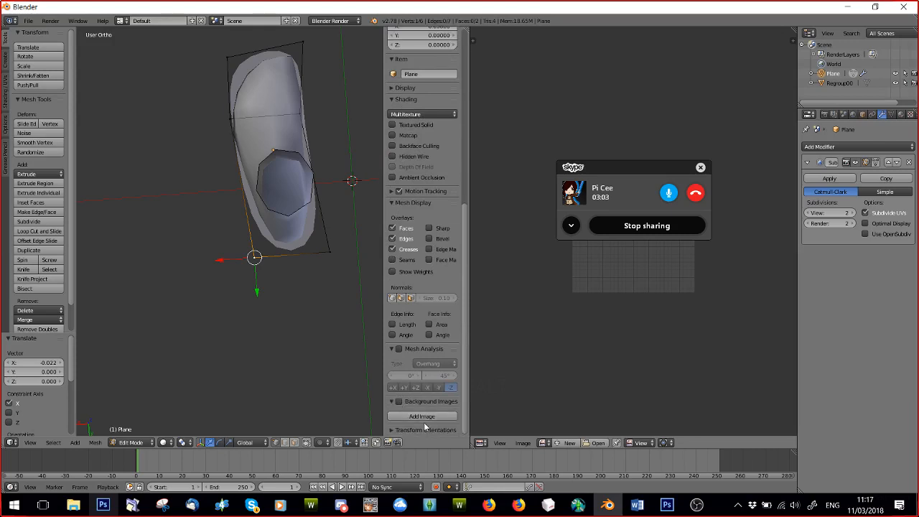
{"action": "left_click_drag", "start_coordinate": [381, 190], "coordinate": [488, 193]}
Add a loop cut across the rear half of the sole plane, around the ankle.
{"action": "middle_click_drag", "start_coordinate": [329, 252], "coordinate": [332, 247]}
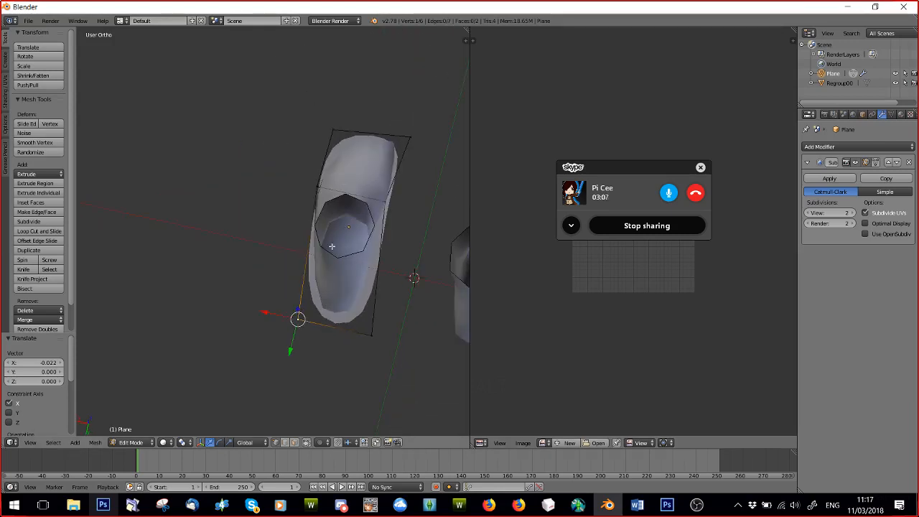
{"action": "middle_click_drag", "start_coordinate": [392, 224], "coordinate": [374, 262]}
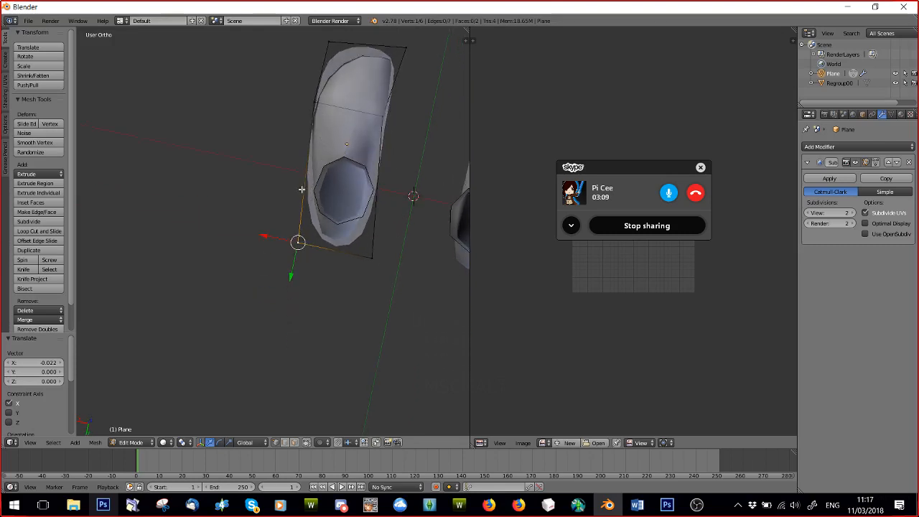
{"action": "left_click", "coordinate": [31, 234]}
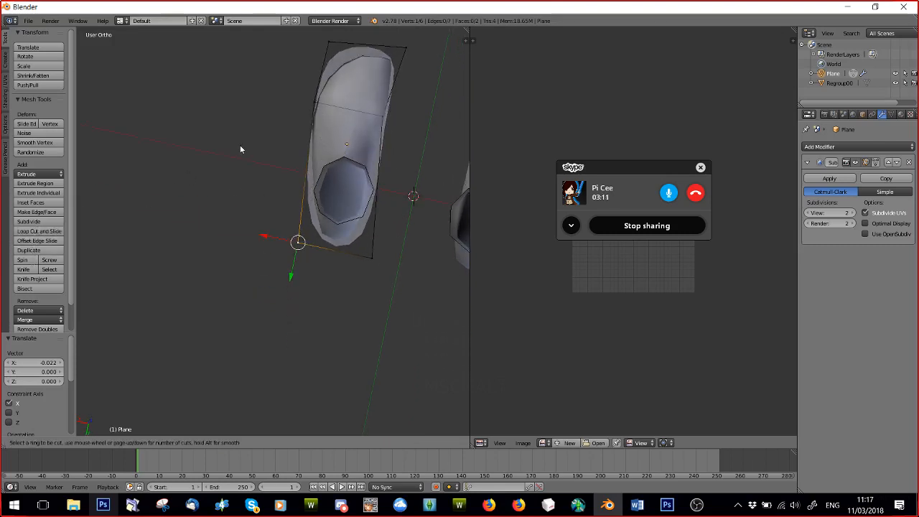
{"action": "left_click", "coordinate": [314, 168]}
{"action": "key", "text": "a"}
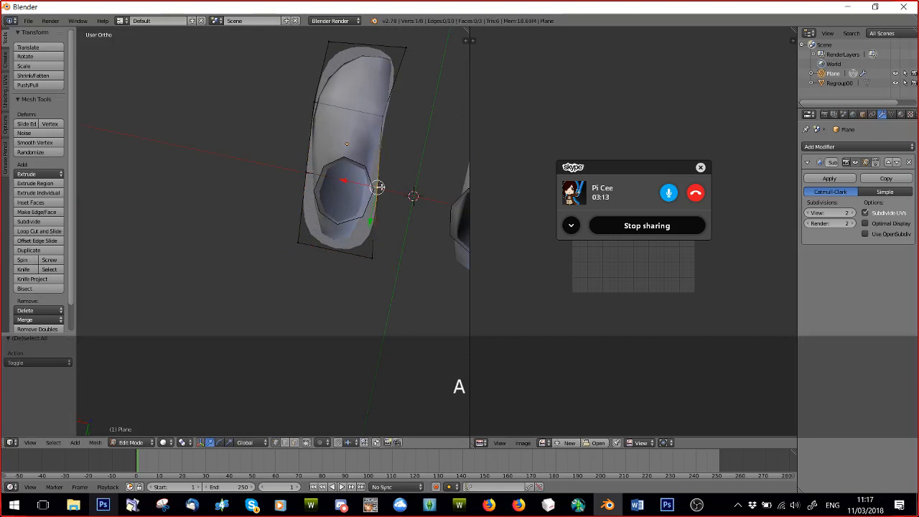
Move the inner vertex of the rear loop cut about 0.008 along X toward the foot.
{"action": "middle_click_drag", "start_coordinate": [407, 193], "coordinate": [354, 212]}
{"action": "key", "text": "g"}
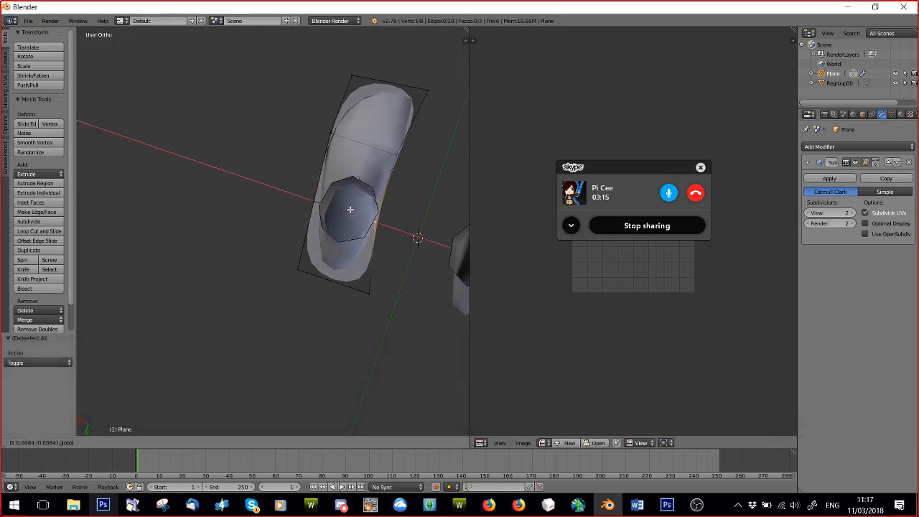
{"action": "left_click", "coordinate": [349, 209]}
Nudge the outer loop-cut vertices along X and pull both heel corners inward, moving the inner corner 0.019 along X.
{"action": "left_click_drag", "start_coordinate": [300, 196], "coordinate": [305, 197]}
{"action": "left_click_drag", "start_coordinate": [316, 126], "coordinate": [313, 126]}
{"action": "left_click_drag", "start_coordinate": [272, 262], "coordinate": [283, 266]}
{"action": "left_click_drag", "start_coordinate": [336, 283], "coordinate": [332, 279]}
Move the outer toe corner vertex -0.010 along Y to extend the sole's tip.
{"action": "scroll", "coordinate": [323, 215], "scroll_direction": "down", "scroll_amount": 8}
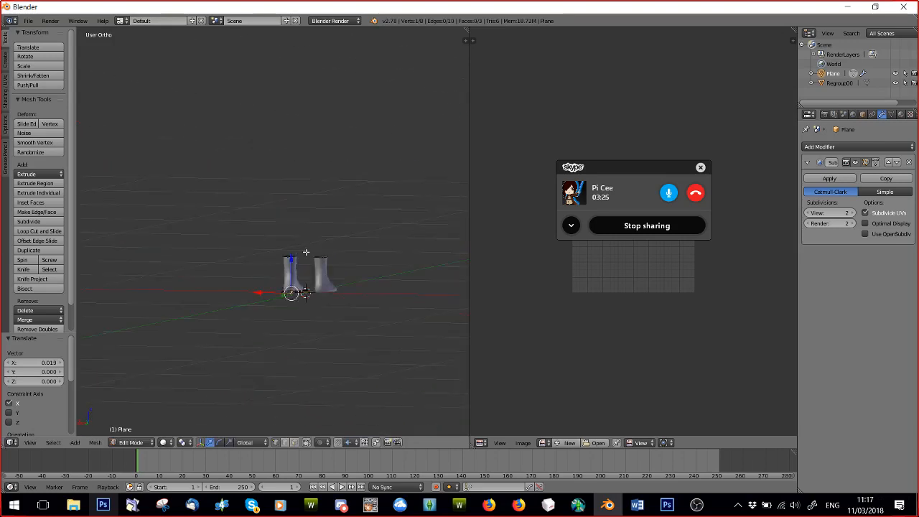
{"action": "middle_click_drag", "start_coordinate": [333, 190], "coordinate": [315, 380]}
{"action": "scroll", "coordinate": [301, 183], "scroll_direction": "up", "scroll_amount": 5}
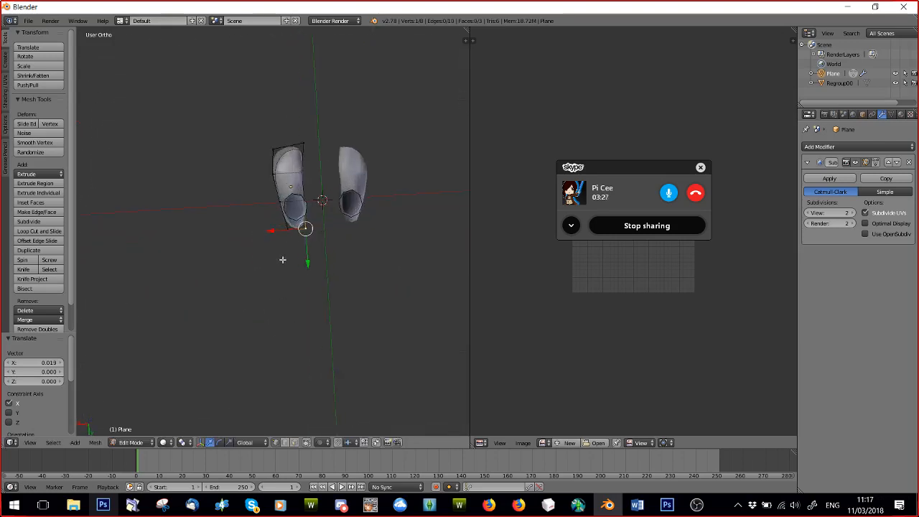
{"action": "scroll", "coordinate": [301, 183], "scroll_direction": "up", "scroll_amount": 3}
{"action": "mouse_move", "coordinate": [301, 185]}
{"action": "middle_mouse_down"}
{"action": "mouse_move", "coordinate": [307, 199]}
{"action": "mouse_move", "coordinate": [314, 191]}
{"action": "middle_mouse_up"}
{"action": "middle_click_drag", "start_coordinate": [285, 86], "coordinate": [273, 162], "text": "shift"}
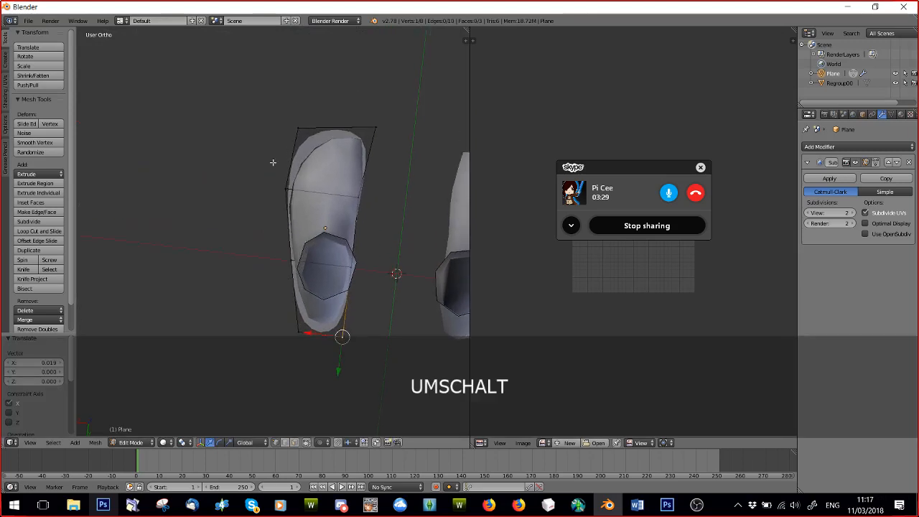
{"action": "left_click_drag", "start_coordinate": [292, 157], "coordinate": [295, 147]}
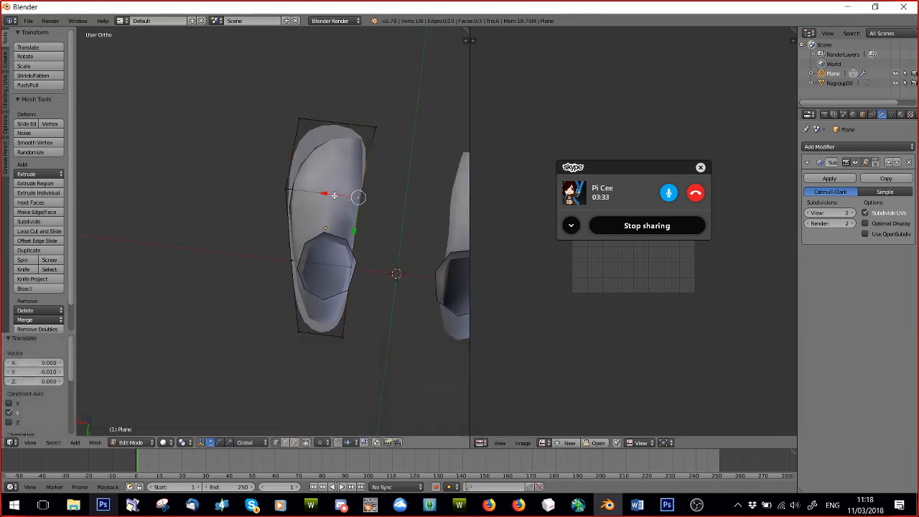
Fit the loop-cut vertices to the foot along X: front inner -0.005, rear inner -0.002, front outer 0.002, and adjust the rear outer one.
{"action": "left_click_drag", "start_coordinate": [334, 195], "coordinate": [338, 197]}
{"action": "middle_click_drag", "start_coordinate": [307, 279], "coordinate": [298, 274]}
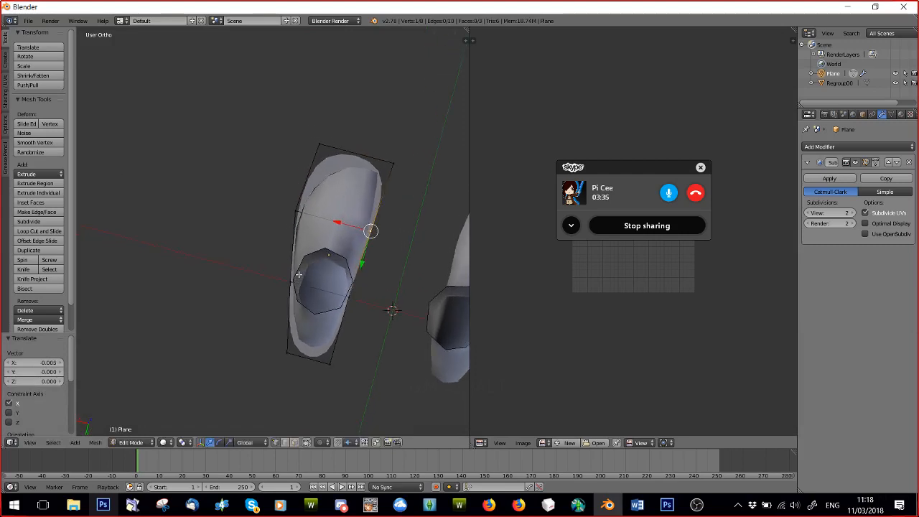
{"action": "middle_click_drag", "start_coordinate": [303, 342], "coordinate": [305, 343]}
{"action": "left_click_drag", "start_coordinate": [326, 298], "coordinate": [330, 300]}
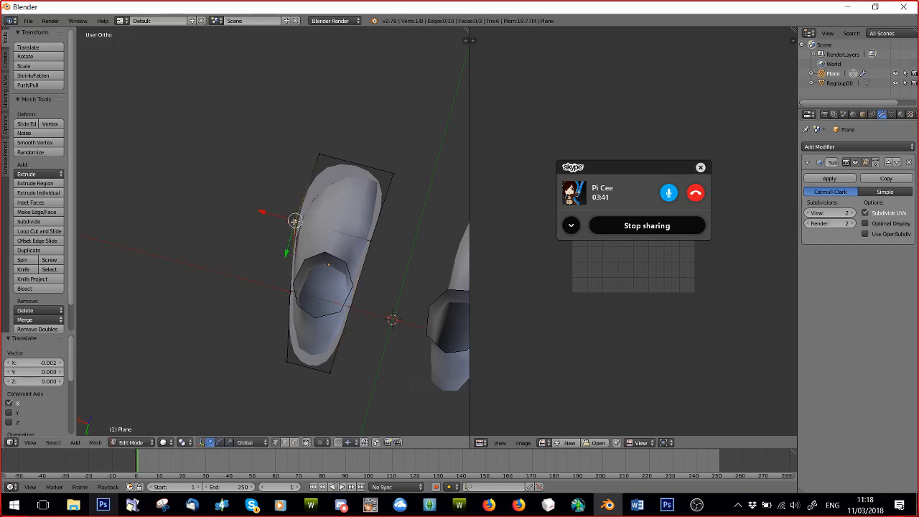
{"action": "left_click_drag", "start_coordinate": [285, 218], "coordinate": [287, 235]}
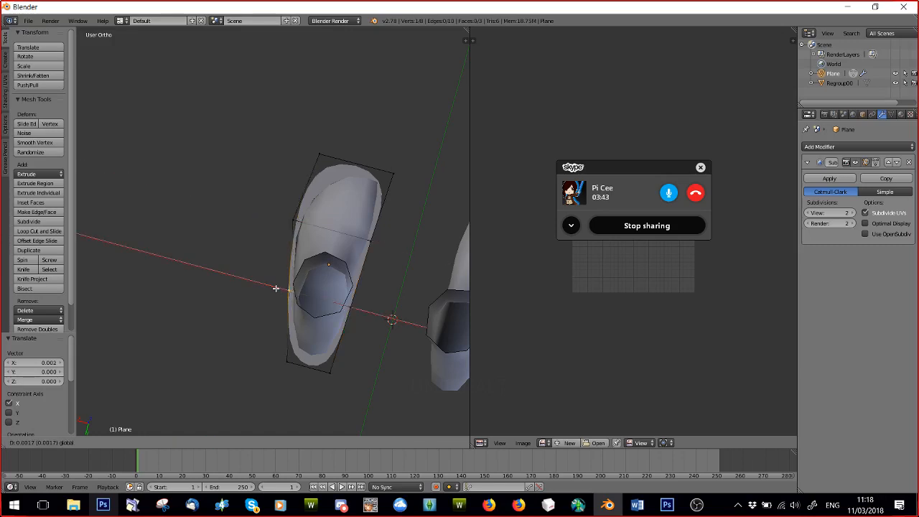
{"action": "key", "text": "a"}
Inspect the smoothed sole under the foot in Object Mode, and return to Edit Mode.
{"action": "scroll", "coordinate": [275, 287], "scroll_direction": "down", "scroll_amount": 5}
{"action": "middle_click_drag", "start_coordinate": [293, 334], "coordinate": [204, 322]}
{"action": "scroll", "coordinate": [240, 253], "scroll_direction": "down", "scroll_amount": 3}
{"action": "left_click", "coordinate": [124, 443]}
{"action": "left_click", "coordinate": [129, 431]}
{"action": "middle_click_drag", "start_coordinate": [286, 318], "coordinate": [226, 256]}
{"action": "scroll", "coordinate": [256, 315], "scroll_direction": "up", "scroll_amount": 5}
{"action": "scroll", "coordinate": [336, 242], "scroll_direction": "up", "scroll_amount": 5}
{"action": "left_click", "coordinate": [136, 442]}
{"action": "left_click", "coordinate": [130, 421]}
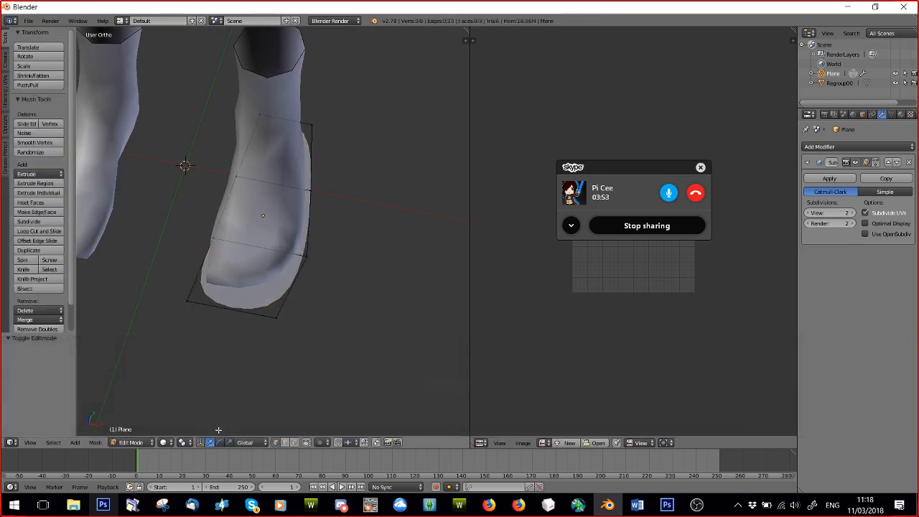
Select the three sole edges around the toes and duplicate them in place.
{"action": "right_click", "coordinate": [292, 284]}
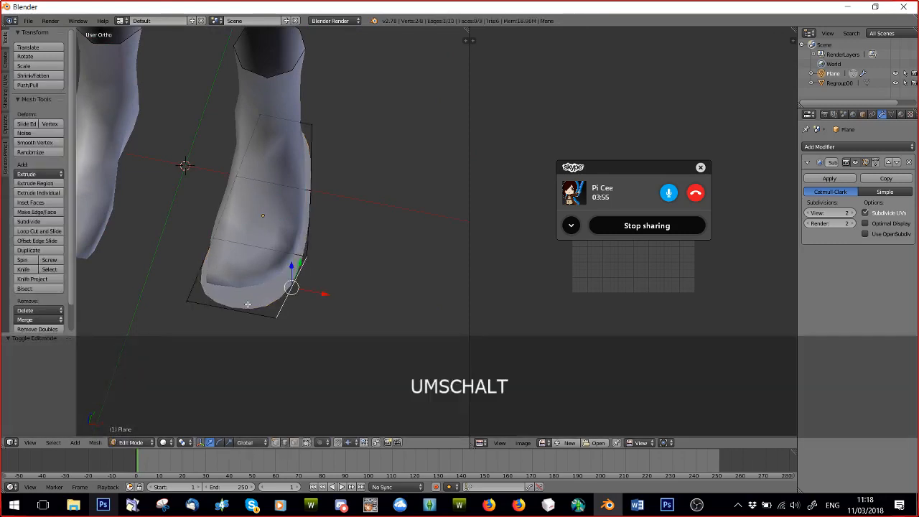
{"action": "middle_click_drag", "start_coordinate": [232, 273], "coordinate": [299, 294]}
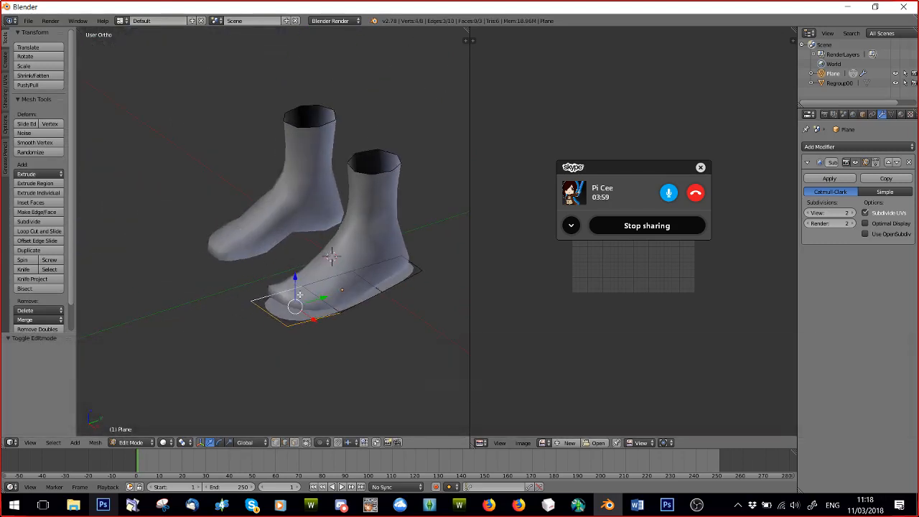
{"action": "key", "text": "shift+d"}
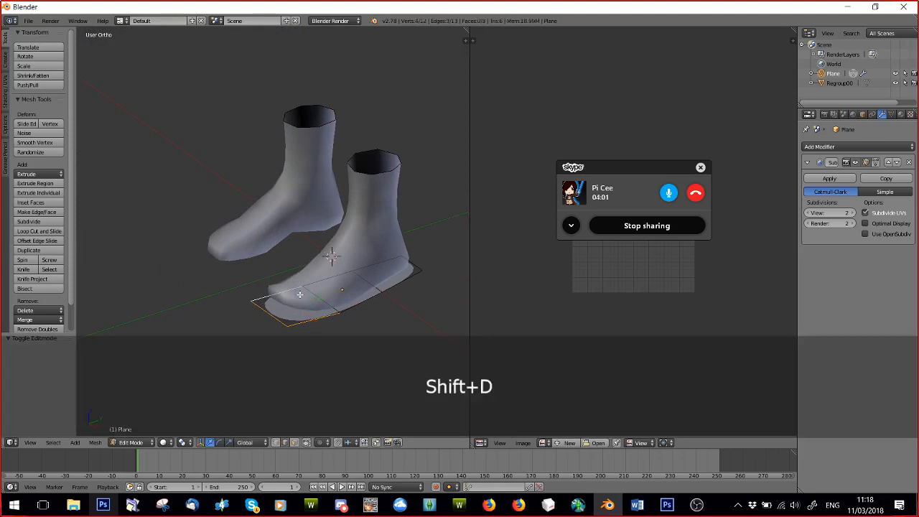
{"action": "right_click", "coordinate": [299, 295]}
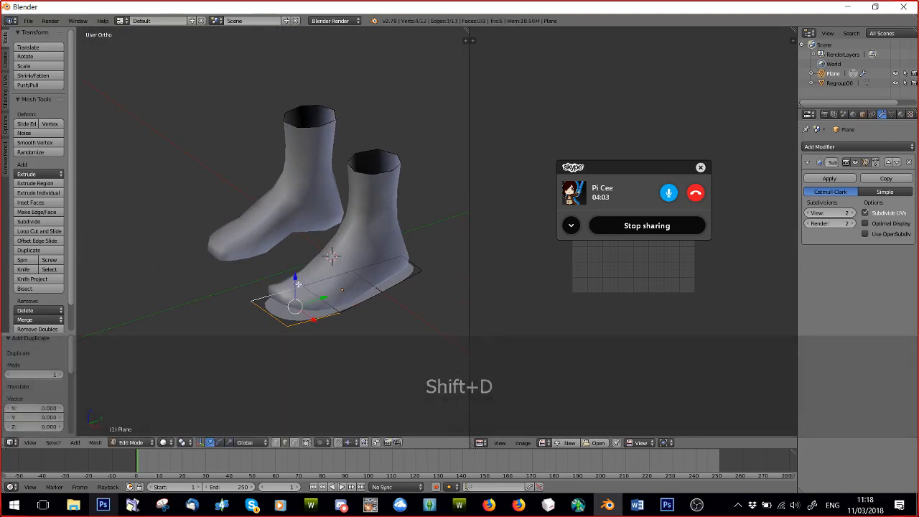
Extrude the duplicated toe edges straight up into a wall around the toes.
{"action": "key", "text": "e"}
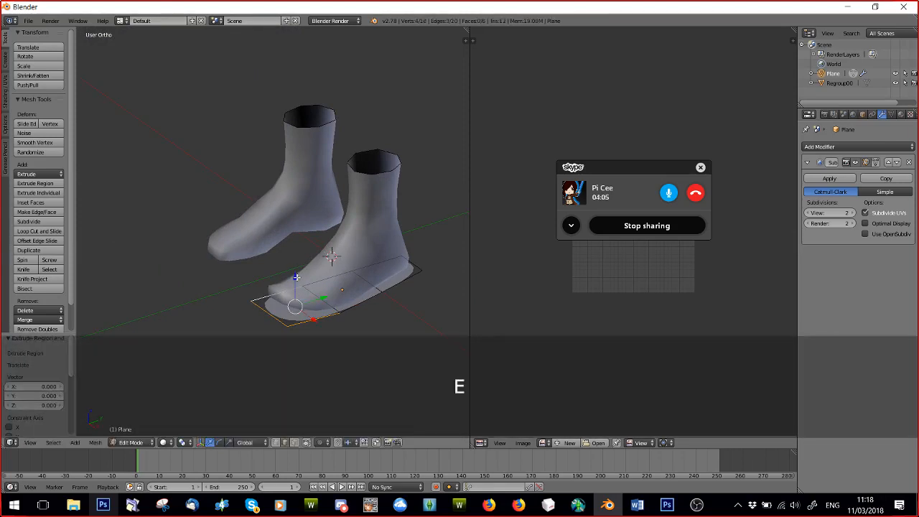
{"action": "left_click", "coordinate": [307, 230]}
{"action": "middle_click_drag", "start_coordinate": [307, 244], "coordinate": [308, 295]}
{"action": "scroll", "coordinate": [308, 296], "scroll_direction": "up", "scroll_amount": 2}
{"action": "key", "text": "a"}
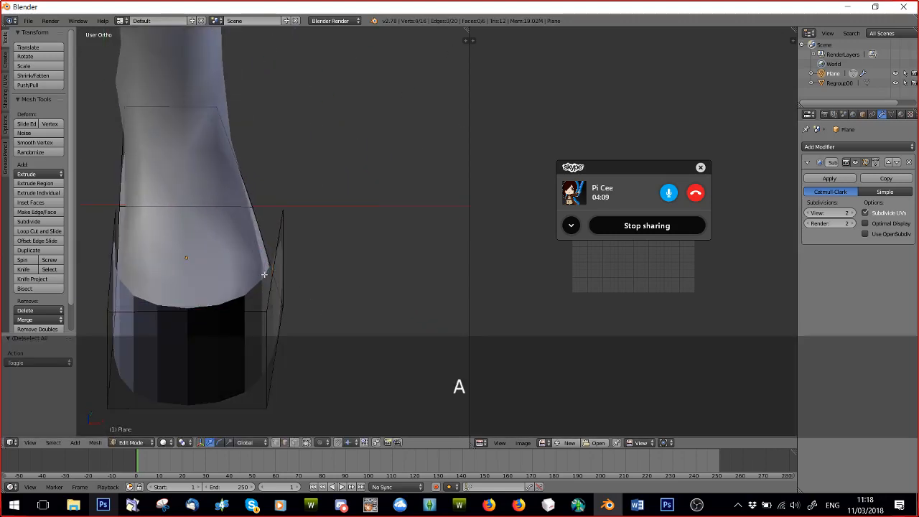
Select the upper edges of the toe wall and fill them with a face to close the top of the toe cap.
{"action": "right_click", "coordinate": [212, 302], "text": "shift"}
{"action": "middle_click_drag", "start_coordinate": [190, 292], "coordinate": [173, 277]}
{"action": "scroll", "coordinate": [189, 279], "scroll_direction": "down", "scroll_amount": 5}
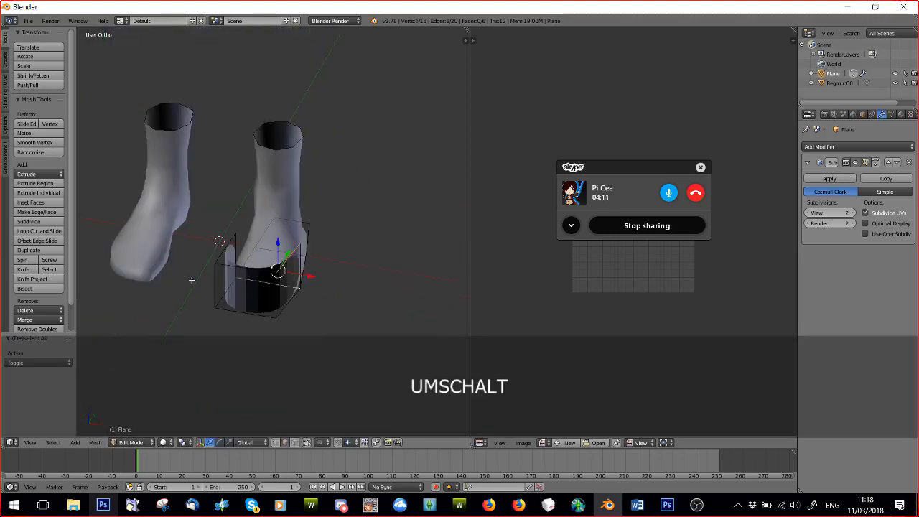
{"action": "key", "text": "a"}
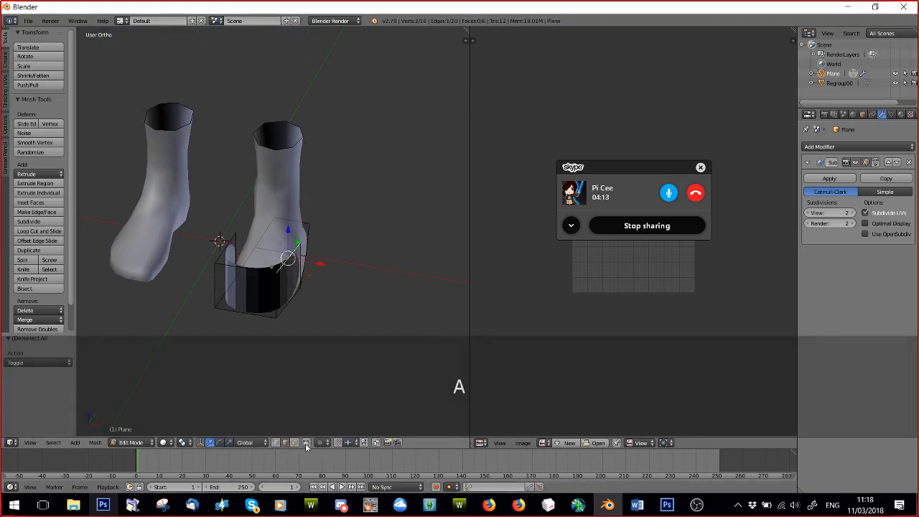
{"action": "scroll", "coordinate": [237, 323], "scroll_direction": "up", "scroll_amount": 2}
{"action": "right_click", "coordinate": [210, 284], "text": "shift"}
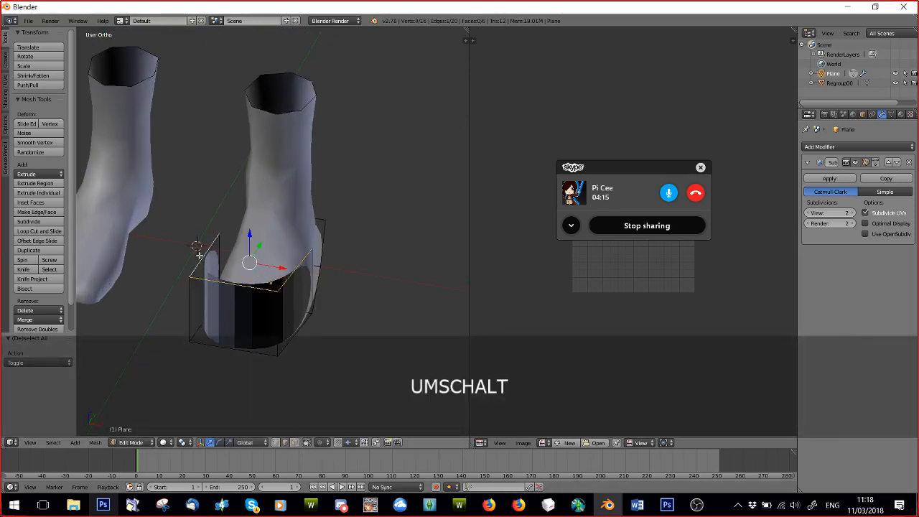
{"action": "key", "text": "f"}
{"action": "key", "text": "a"}
Select the whole linked toe cap and correct its normals so the faces point outward.
{"action": "middle_click_drag", "start_coordinate": [199, 255], "coordinate": [287, 336]}
{"action": "scroll", "coordinate": [308, 314], "scroll_direction": "up", "scroll_amount": 3}
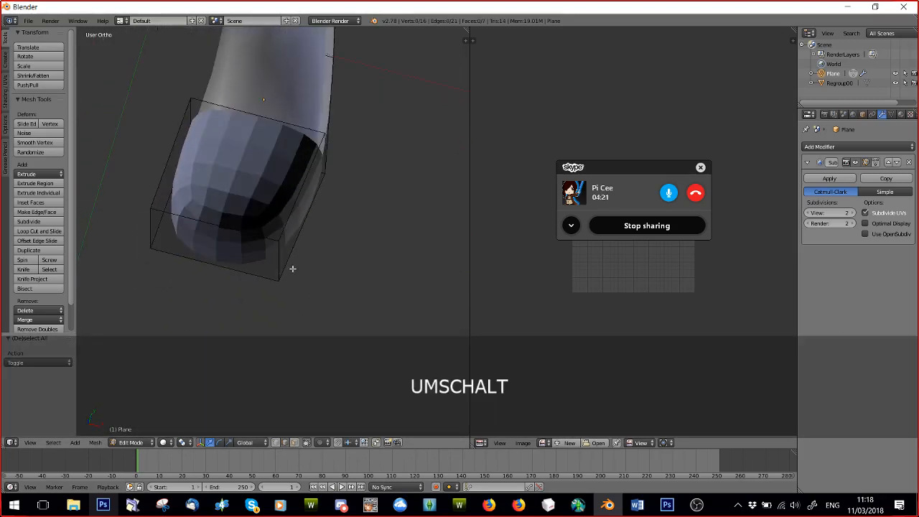
{"action": "key", "text": "a"}
{"action": "key", "text": "a"}
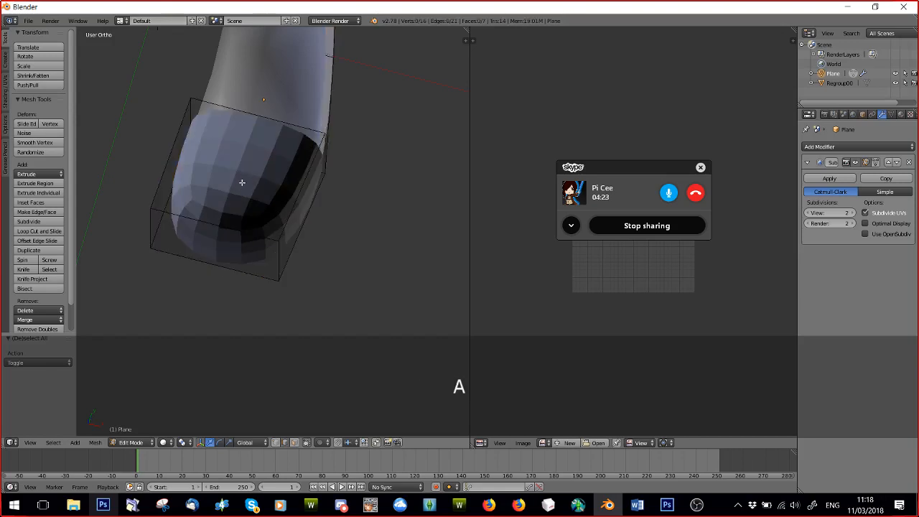
{"action": "key", "text": "l"}
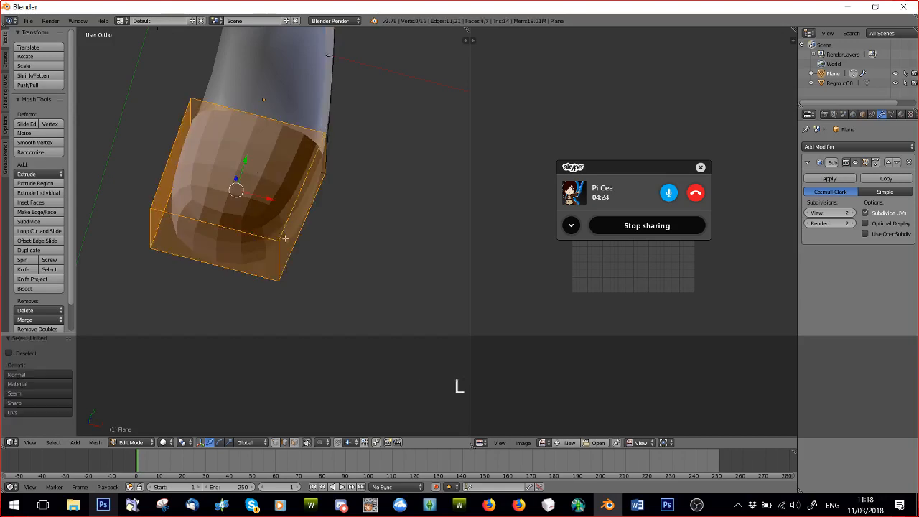
{"action": "left_click", "coordinate": [6, 83]}
{"action": "key", "text": "a"}
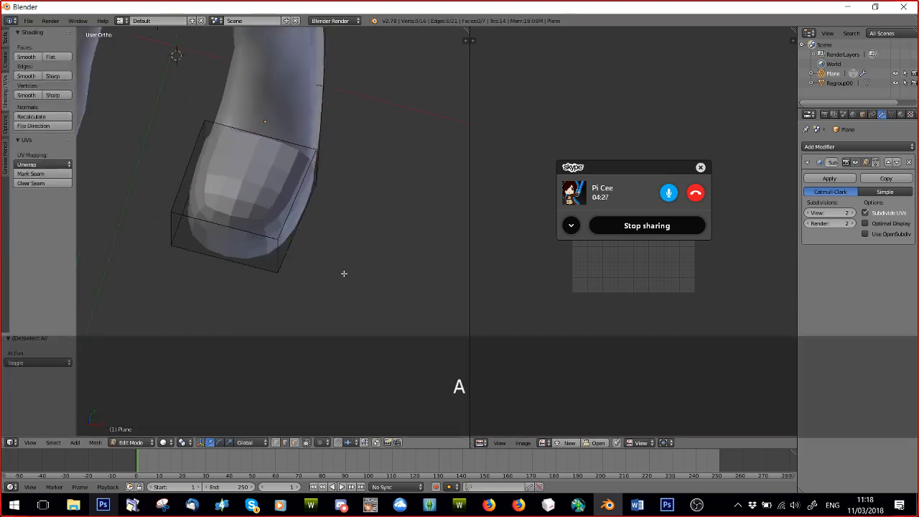
Move the toe cap's open back edge loop 0.018 along Y toward the ankle.
{"action": "scroll", "coordinate": [344, 273], "scroll_direction": "down", "scroll_amount": 2}
{"action": "middle_click_drag", "start_coordinate": [344, 273], "coordinate": [280, 208]}
{"action": "middle_click_drag", "start_coordinate": [359, 317], "coordinate": [279, 222], "text": "shift"}
{"action": "right_click", "coordinate": [188, 127], "text": "alt"}
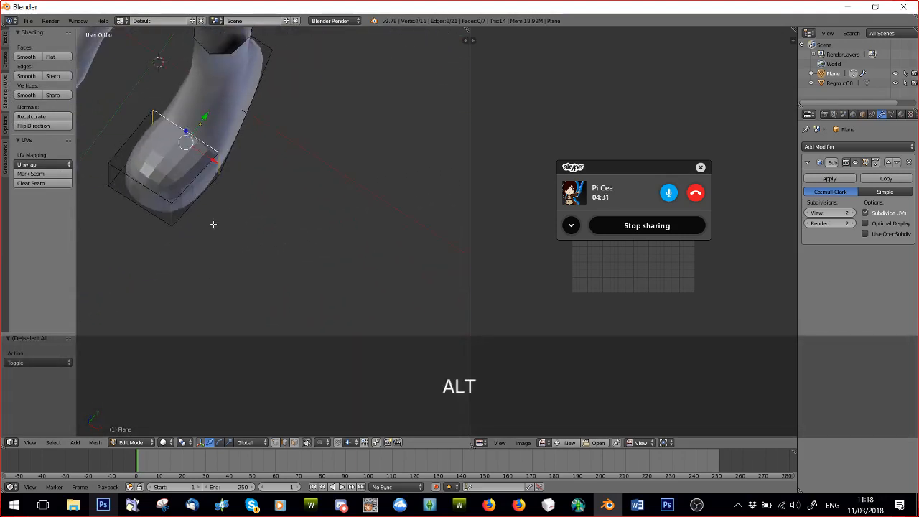
{"action": "left_click_drag", "start_coordinate": [197, 113], "coordinate": [211, 103]}
{"action": "middle_click_drag", "start_coordinate": [217, 126], "coordinate": [162, 66]}
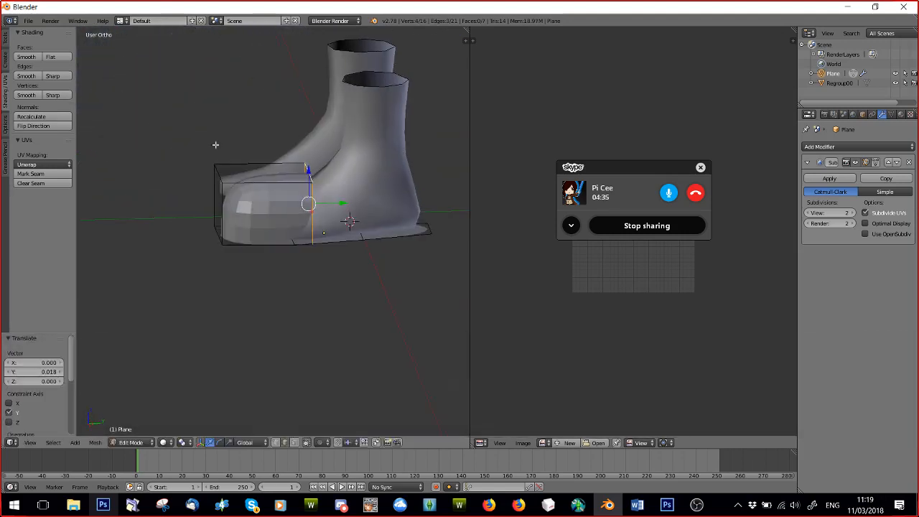
Extrude the toe cap's back edge loop 0.023 along Y toward the ankle in the right side view.
{"action": "scroll", "coordinate": [327, 260], "scroll_direction": "up", "scroll_amount": 3}
{"action": "middle_click_drag", "start_coordinate": [327, 257], "coordinate": [241, 304], "text": "shift"}
{"action": "key", "text": "KP_3"}
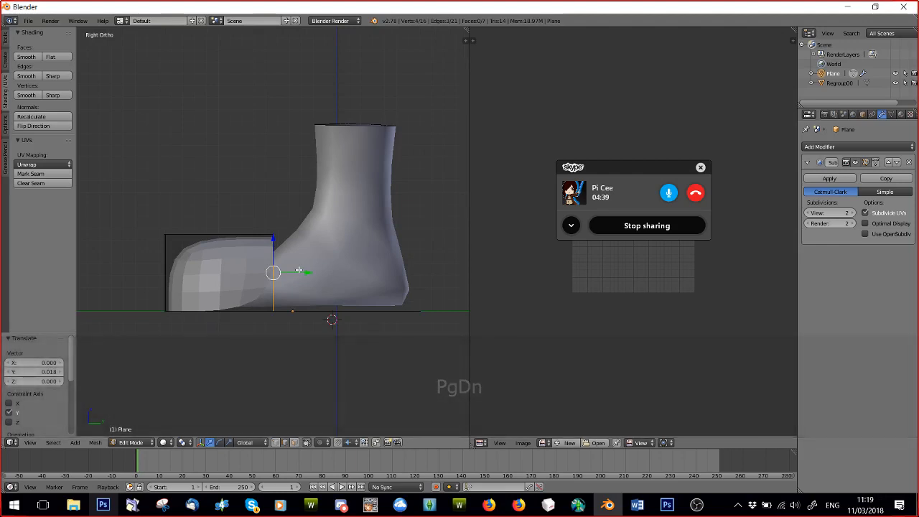
{"action": "key", "text": "e"}
{"action": "left_click", "coordinate": [325, 274]}
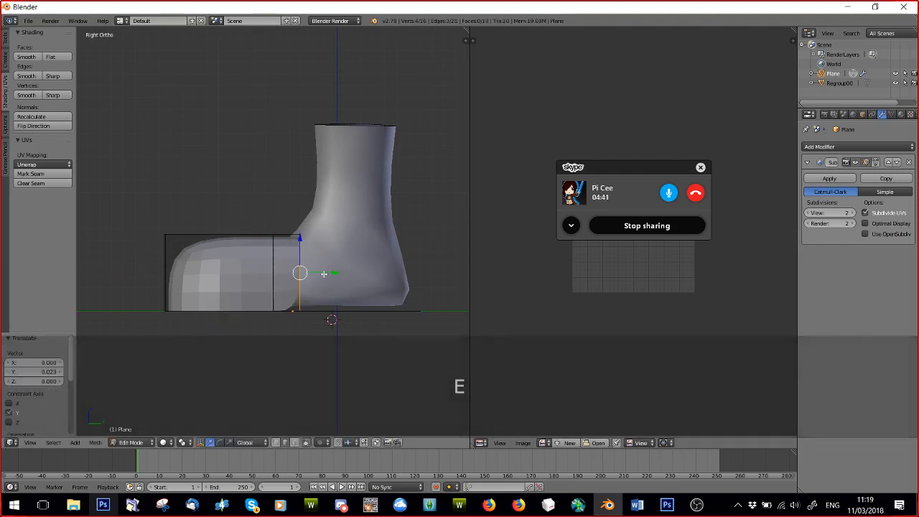
Raise the top edge at the back of the extruded section 0.016 along Z to follow the instep.
{"action": "left_click_drag", "start_coordinate": [300, 243], "coordinate": [301, 245]}
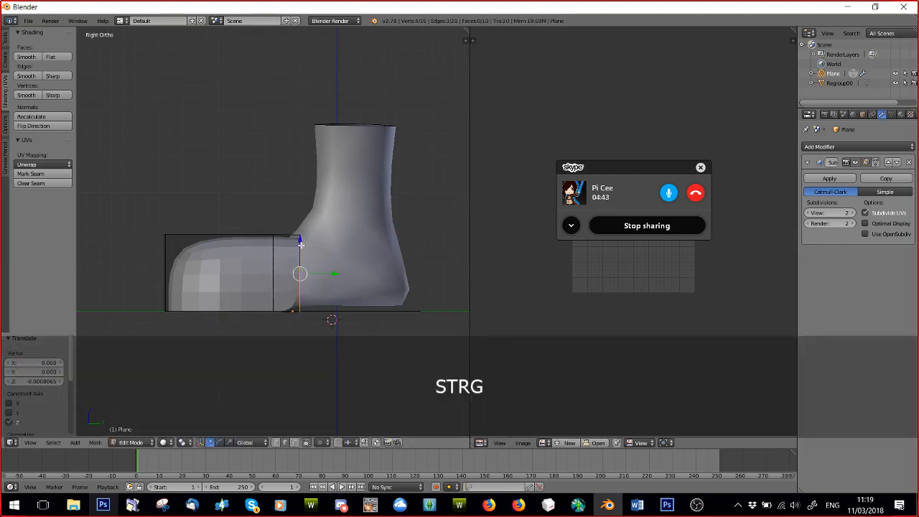
{"action": "key", "text": "ctrl+t"}
{"action": "middle_click_drag", "start_coordinate": [302, 240], "coordinate": [300, 223]}
{"action": "left_click", "coordinate": [300, 219]}
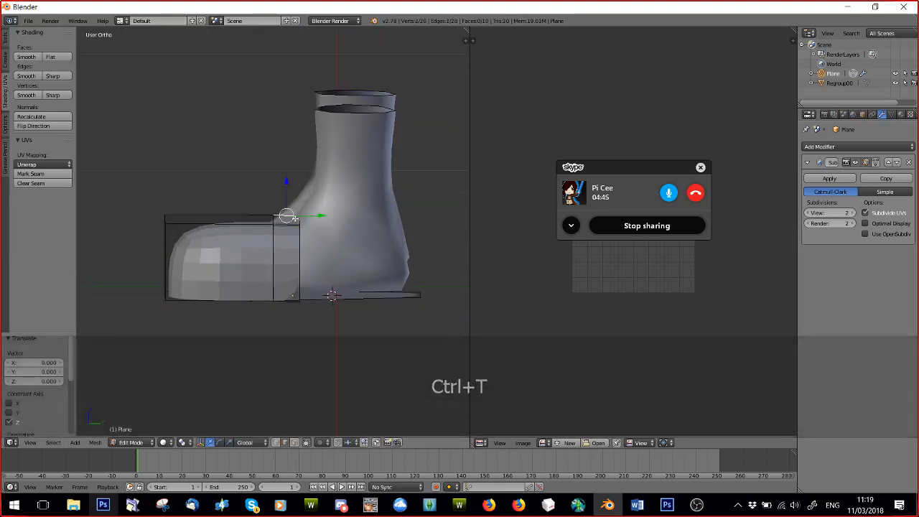
{"action": "left_click_drag", "start_coordinate": [299, 200], "coordinate": [304, 181]}
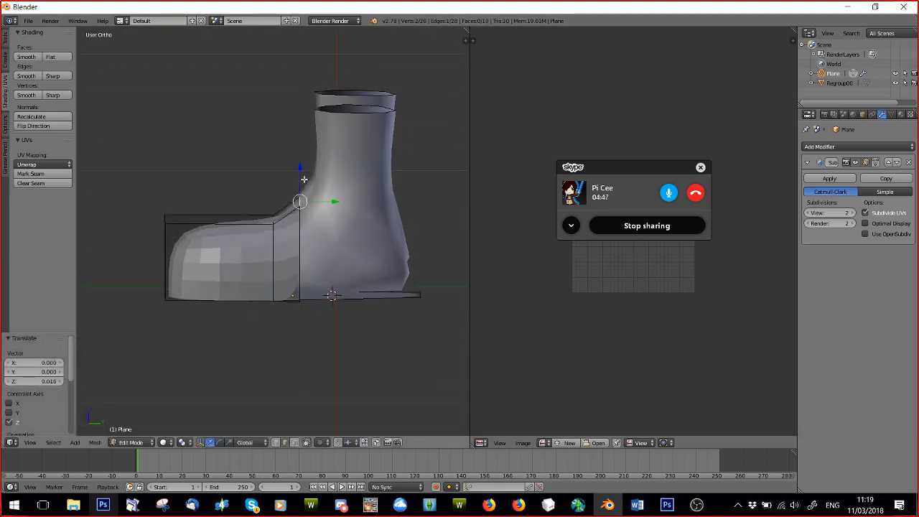
Add a crosswise loop cut to the front section of the toe cap, midway along its length.
{"action": "middle_click_drag", "start_coordinate": [310, 265], "coordinate": [351, 287]}
{"action": "right_click", "coordinate": [304, 254], "text": "alt"}
{"action": "key", "text": "a"}
{"action": "middle_click_drag", "start_coordinate": [165, 236], "coordinate": [294, 236]}
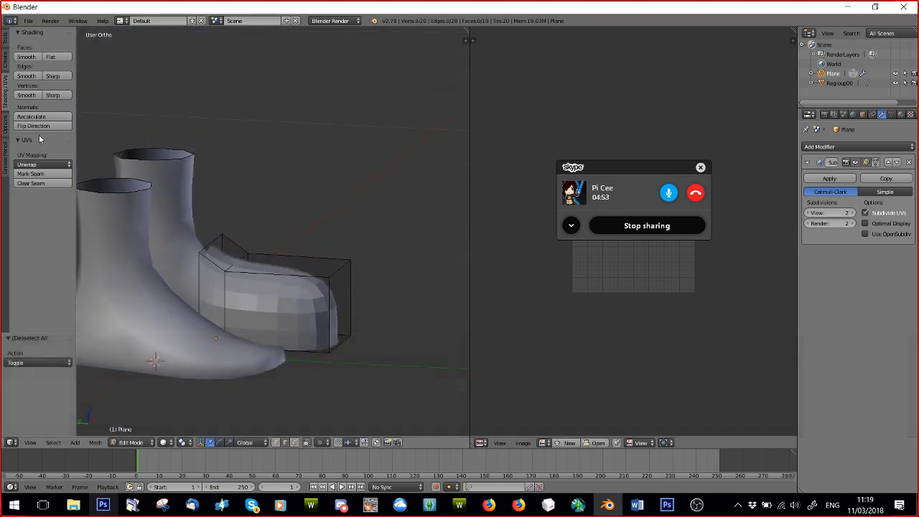
{"action": "left_click", "coordinate": [3, 44]}
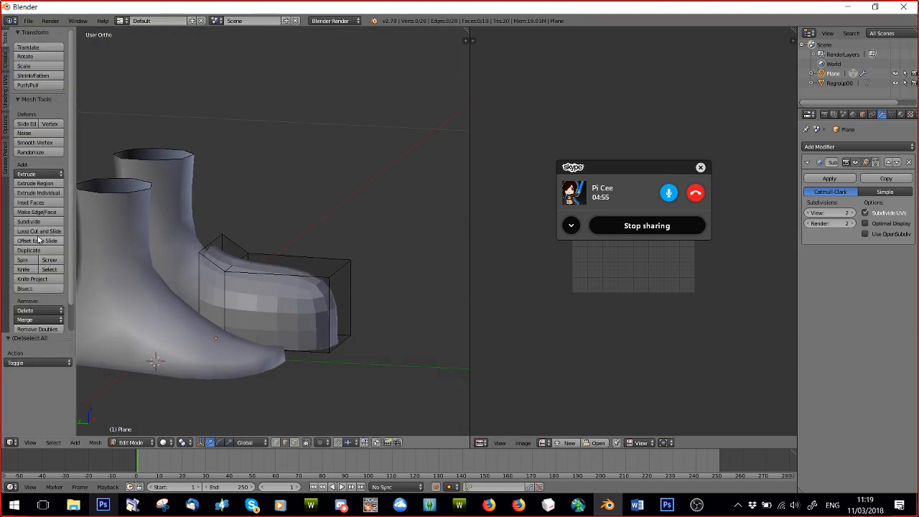
{"action": "left_click", "coordinate": [39, 231]}
{"action": "left_click", "coordinate": [288, 293]}
{"action": "key", "text": "a"}
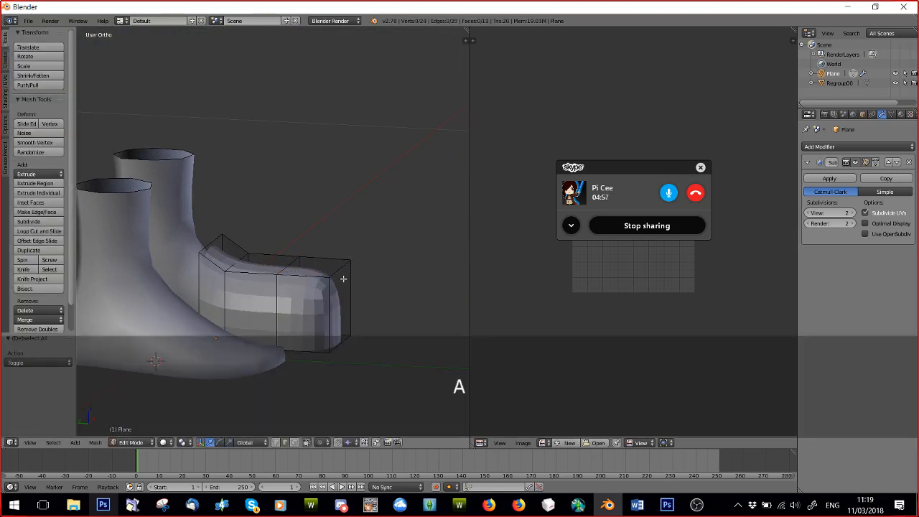
Lower the new loop's top edge, and lower the near front top corner of the toe cap 0.043 along Z.
{"action": "left_click", "coordinate": [275, 443]}
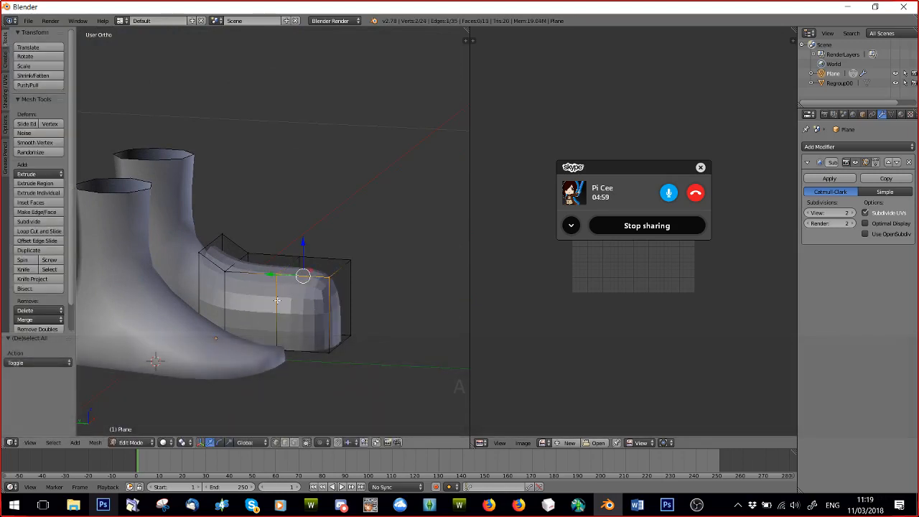
{"action": "left_click_drag", "start_coordinate": [275, 241], "coordinate": [324, 293]}
{"action": "right_click", "coordinate": [296, 256]}
{"action": "key", "text": "ctrl+z"}
{"action": "right_click", "coordinate": [329, 274]}
{"action": "right_click", "coordinate": [351, 261]}
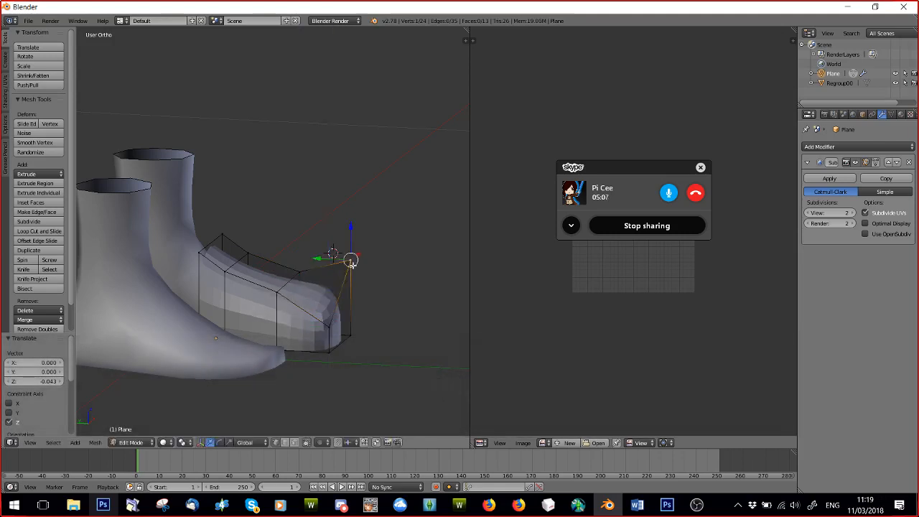
Lower the opposite front top corner 0.030 along Z and level the two corners by raising the lower one 0.009.
{"action": "left_click_drag", "start_coordinate": [350, 245], "coordinate": [352, 277]}
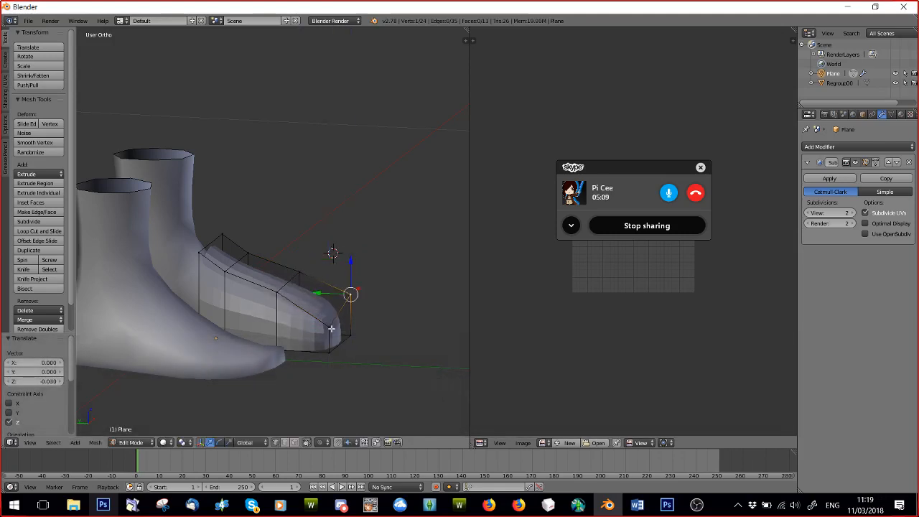
{"action": "left_click_drag", "start_coordinate": [329, 309], "coordinate": [331, 298]}
{"action": "key", "text": "Page_Down"}
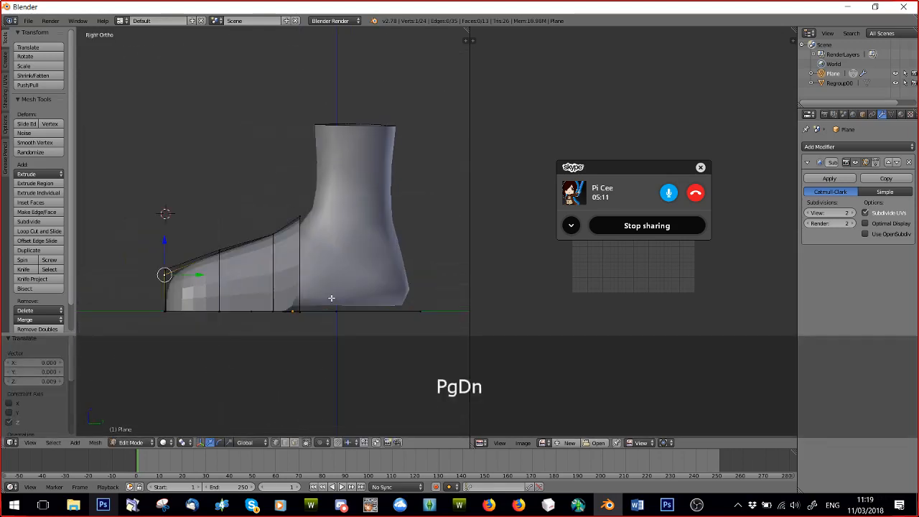
{"action": "left_click_drag", "start_coordinate": [163, 241], "coordinate": [166, 233]}
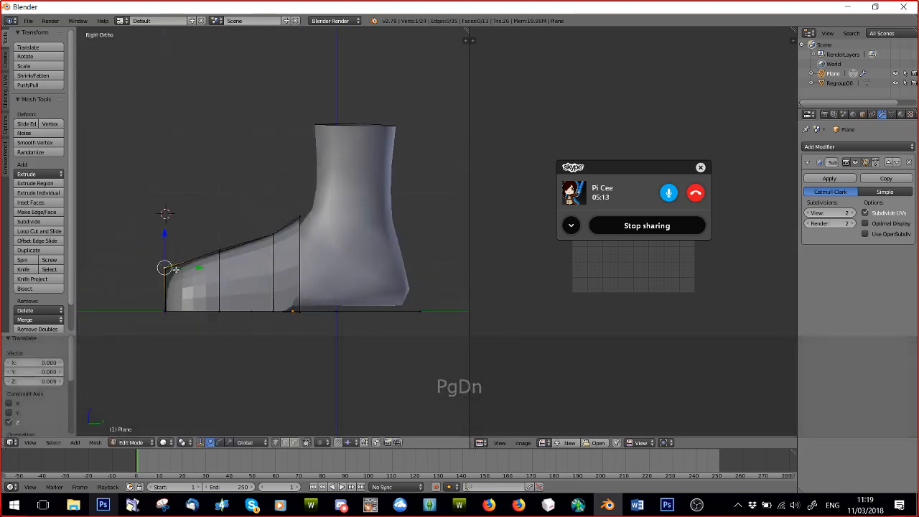
{"action": "middle_click_drag", "start_coordinate": [166, 235], "coordinate": [400, 275]}
Move the bottom vertex at the upper's outer back corner 0.010 along X toward the foot.
{"action": "middle_click_drag", "start_coordinate": [401, 276], "coordinate": [298, 253]}
{"action": "key", "text": "a"}
{"action": "right_click", "coordinate": [332, 293]}
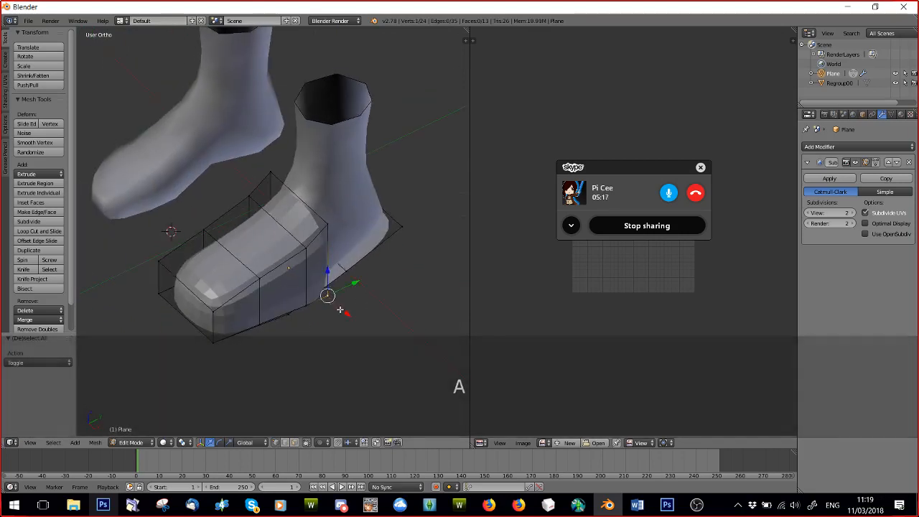
{"action": "key", "text": "g"}
{"action": "key", "text": "x"}
{"action": "left_click", "coordinate": [337, 297]}
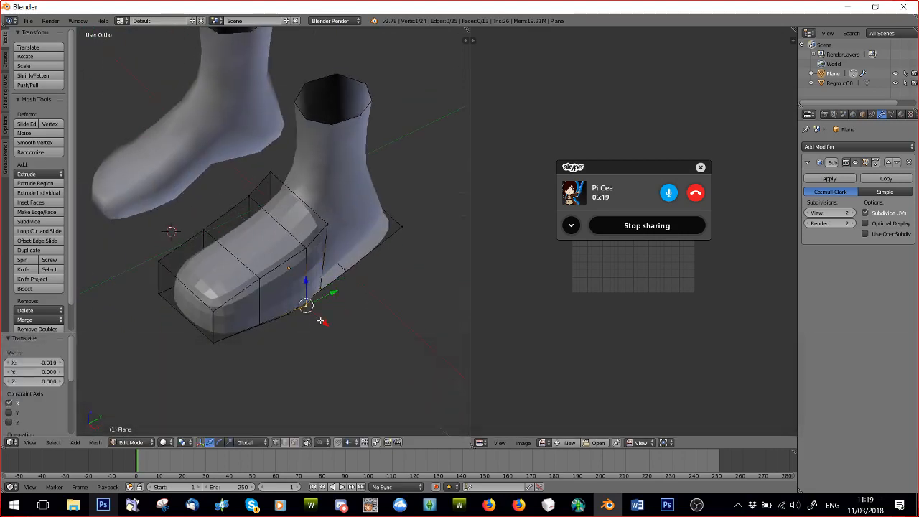
Narrow the upper's back loops around the instep by moving their side vertices inward along X.
{"action": "middle_click_drag", "start_coordinate": [251, 344], "coordinate": [313, 225]}
{"action": "key", "text": "a"}
{"action": "left_click_drag", "start_coordinate": [331, 225], "coordinate": [314, 221]}
{"action": "left_click_drag", "start_coordinate": [241, 221], "coordinate": [249, 219]}
{"action": "left_click_drag", "start_coordinate": [328, 188], "coordinate": [315, 189]}
{"action": "left_click_drag", "start_coordinate": [222, 189], "coordinate": [233, 186]}
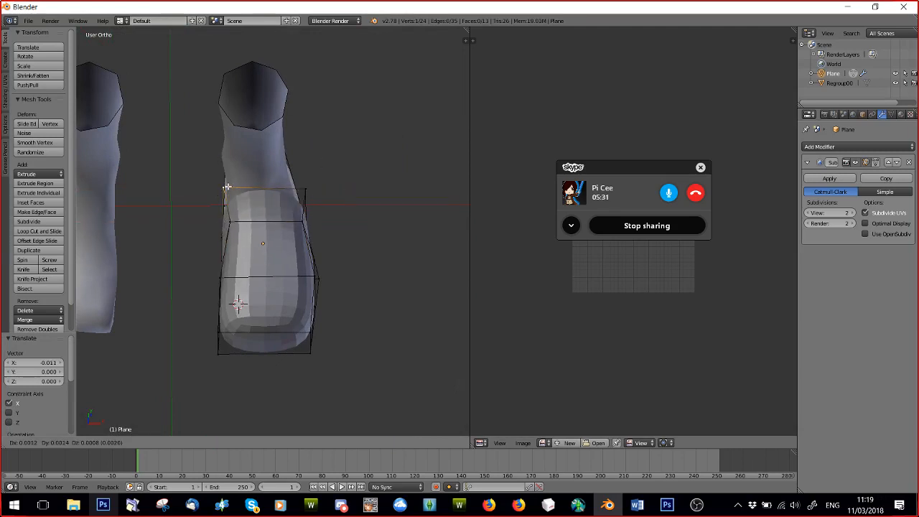
{"action": "left_click", "coordinate": [227, 187]}
{"action": "key", "text": "a"}
Extrude the three boundary edges around the sole's heel and raise them 0.074 along Z to form the heel wall.
{"action": "middle_click_drag", "start_coordinate": [227, 187], "coordinate": [267, 198]}
{"action": "scroll", "coordinate": [237, 289], "scroll_direction": "up", "scroll_amount": 4}
{"action": "middle_click_drag", "start_coordinate": [238, 289], "coordinate": [164, 313]}
{"action": "scroll", "coordinate": [250, 381], "scroll_direction": "down", "scroll_amount": 3}
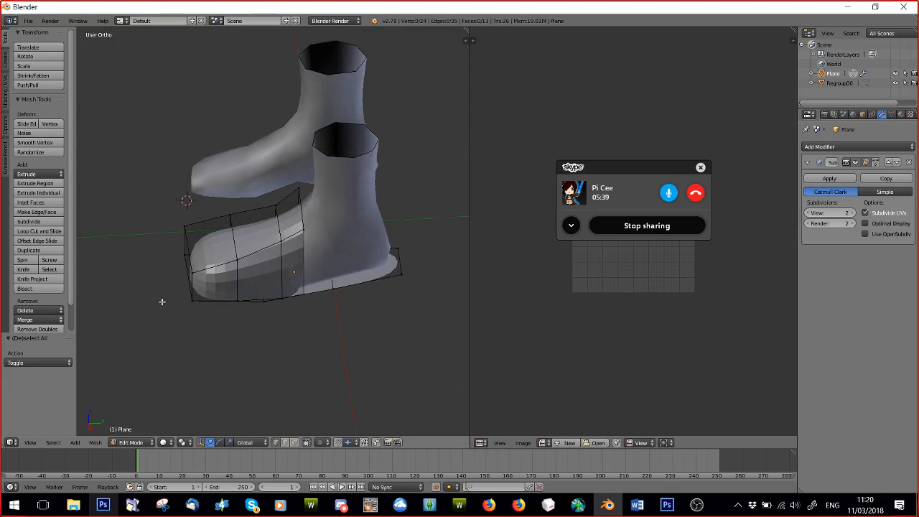
{"action": "middle_click_drag", "start_coordinate": [234, 231], "coordinate": [291, 391]}
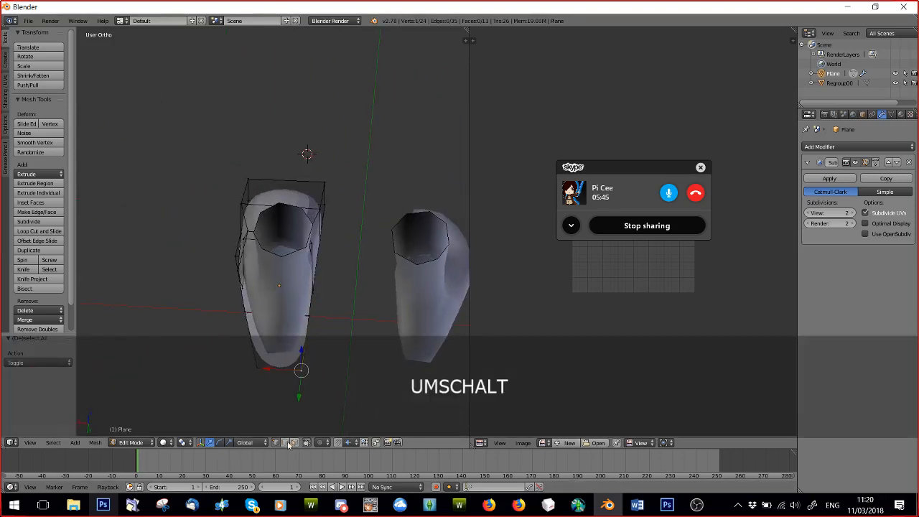
{"action": "right_click", "coordinate": [309, 318], "text": "shift"}
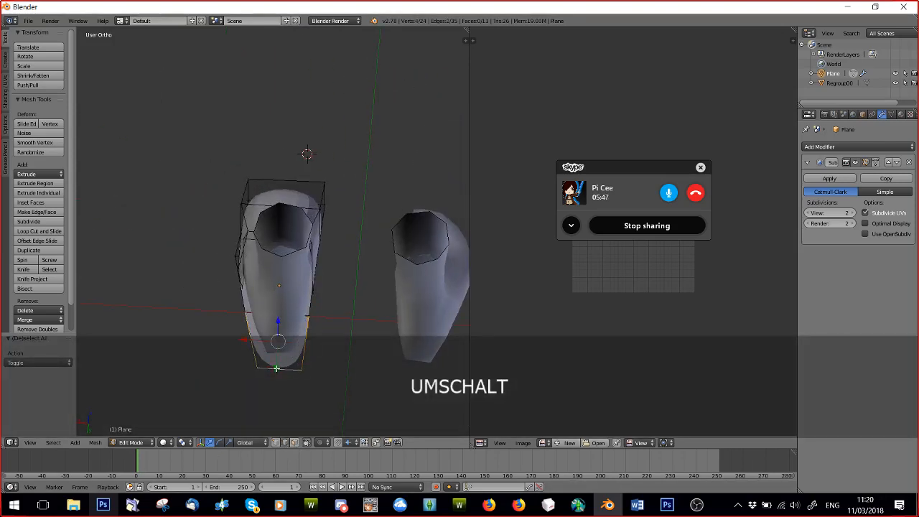
{"action": "left_click", "coordinate": [276, 368]}
{"action": "key", "text": "e"}
{"action": "left_click", "coordinate": [276, 369]}
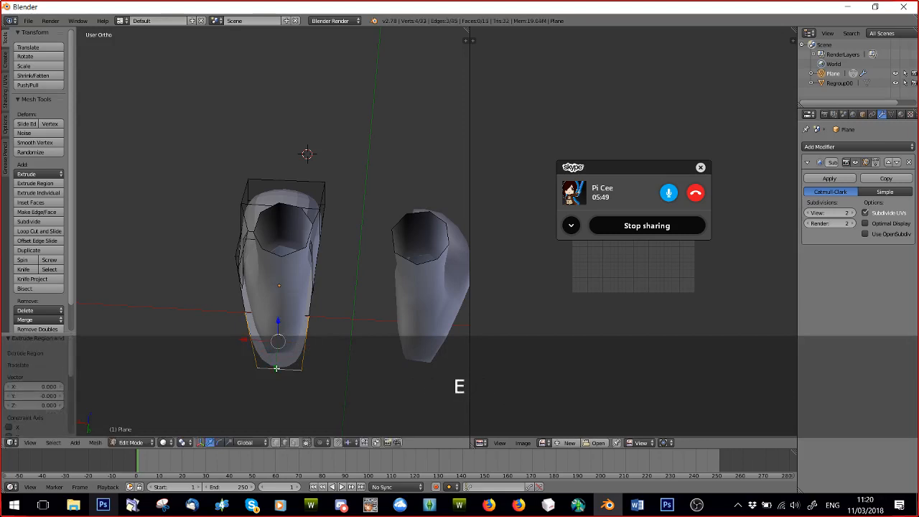
{"action": "middle_click_drag", "start_coordinate": [277, 366], "coordinate": [253, 330]}
{"action": "left_click_drag", "start_coordinate": [238, 280], "coordinate": [249, 209]}
{"action": "middle_click_drag", "start_coordinate": [260, 314], "coordinate": [273, 276]}
{"action": "scroll", "coordinate": [274, 275], "scroll_direction": "up", "scroll_amount": 4}
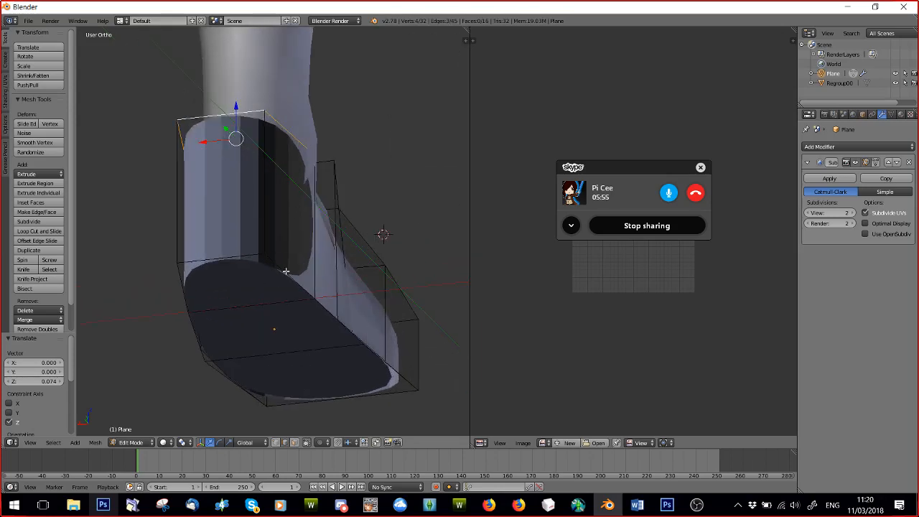
{"action": "middle_click_drag", "start_coordinate": [281, 274], "coordinate": [290, 283]}
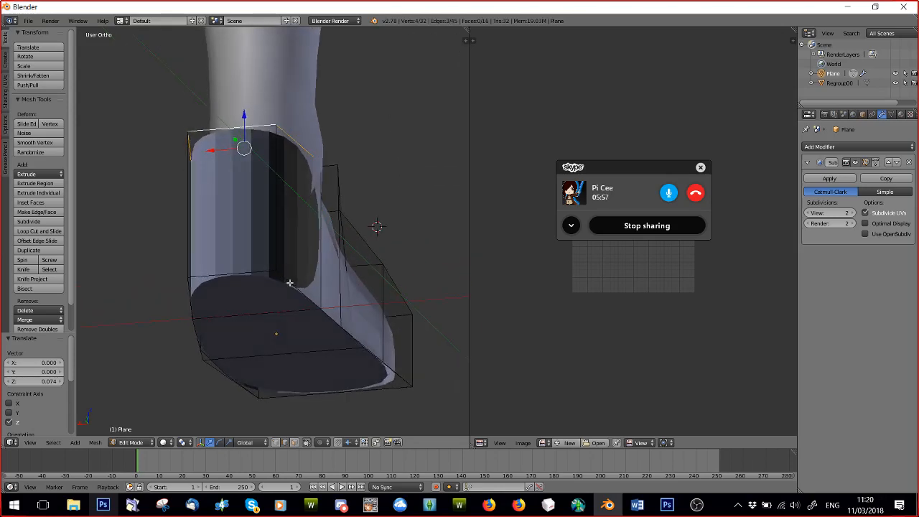
Shift the heel section's side edges along X, using 0.012 for the sole's side edge, to fit around the foot.
{"action": "middle_click_drag", "start_coordinate": [222, 262], "coordinate": [376, 272]}
{"action": "scroll", "coordinate": [375, 272], "scroll_direction": "down", "scroll_amount": 1}
{"action": "left_click_drag", "start_coordinate": [362, 264], "coordinate": [305, 262]}
{"action": "middle_click_drag", "start_coordinate": [306, 262], "coordinate": [302, 341]}
{"action": "left_click_drag", "start_coordinate": [265, 296], "coordinate": [264, 310]}
{"action": "middle_click_drag", "start_coordinate": [234, 282], "coordinate": [403, 258]}
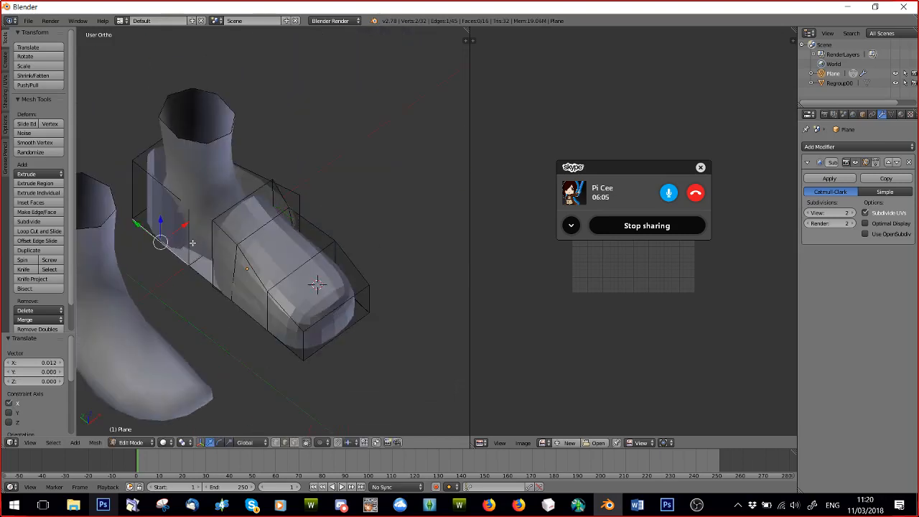
{"action": "left_click_drag", "start_coordinate": [211, 221], "coordinate": [241, 263]}
{"action": "middle_click_drag", "start_coordinate": [242, 262], "coordinate": [386, 245]}
{"action": "middle_click_drag", "start_coordinate": [267, 275], "coordinate": [287, 300]}
Select the whole linked heel section and flip its normals so the faces point outward.
{"action": "key", "text": "a"}
{"action": "scroll", "coordinate": [287, 301], "scroll_direction": "up", "scroll_amount": 3}
{"action": "scroll", "coordinate": [319, 335], "scroll_direction": "down", "scroll_amount": 2}
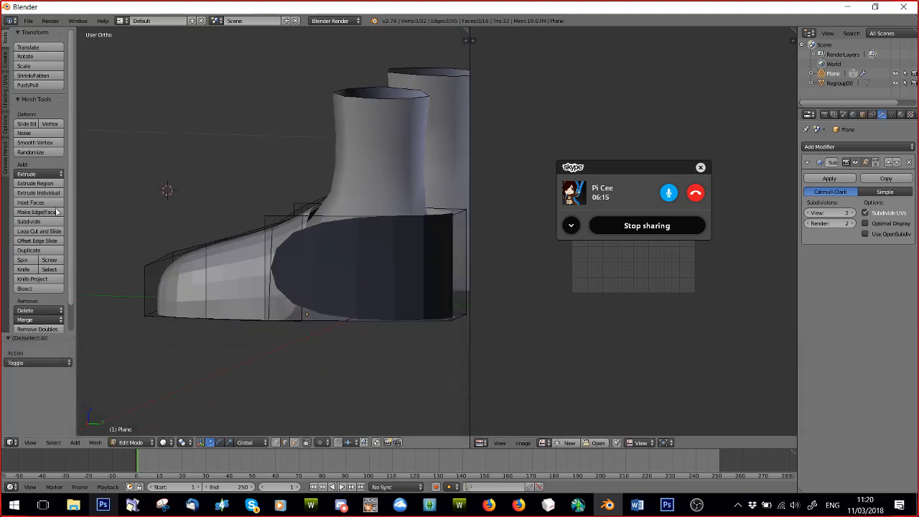
{"action": "middle_click_drag", "start_coordinate": [319, 335], "coordinate": [282, 263]}
{"action": "middle_click_drag", "start_coordinate": [290, 229], "coordinate": [247, 272]}
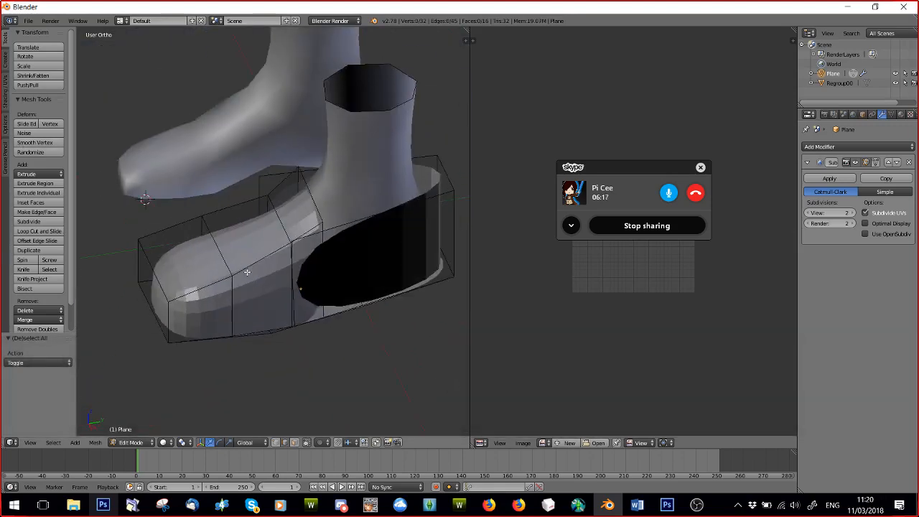
{"action": "key", "text": "l"}
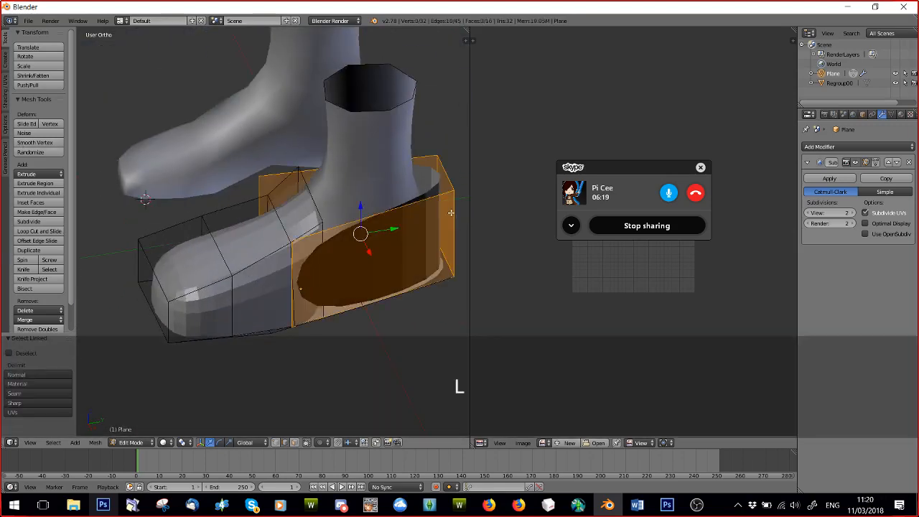
{"action": "left_click", "coordinate": [6, 92]}
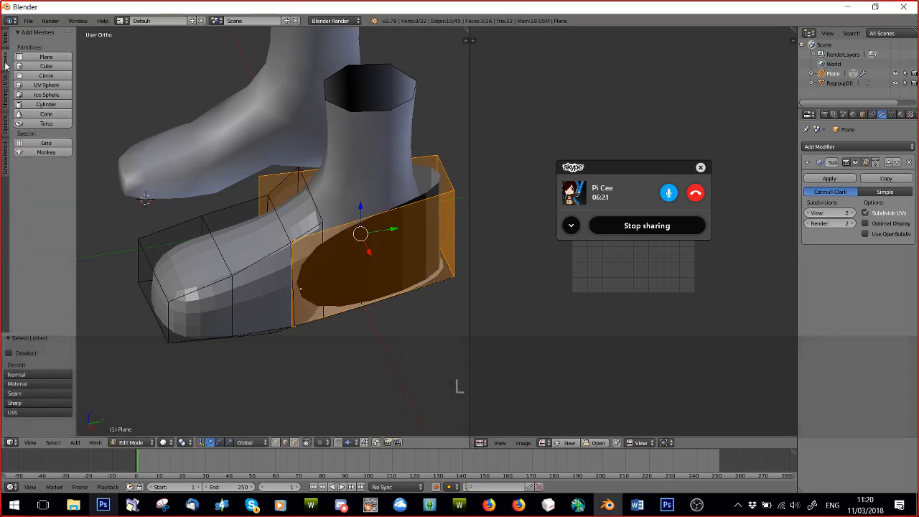
{"action": "left_click", "coordinate": [26, 129]}
{"action": "mouse_move", "coordinate": [311, 284]}
{"action": "middle_mouse_down"}
{"action": "mouse_move", "coordinate": [297, 262]}
{"action": "mouse_move", "coordinate": [267, 275]}
{"action": "mouse_move", "coordinate": [345, 291]}
{"action": "mouse_move", "coordinate": [258, 286]}
{"action": "middle_mouse_up"}
{"action": "key", "text": "a"}
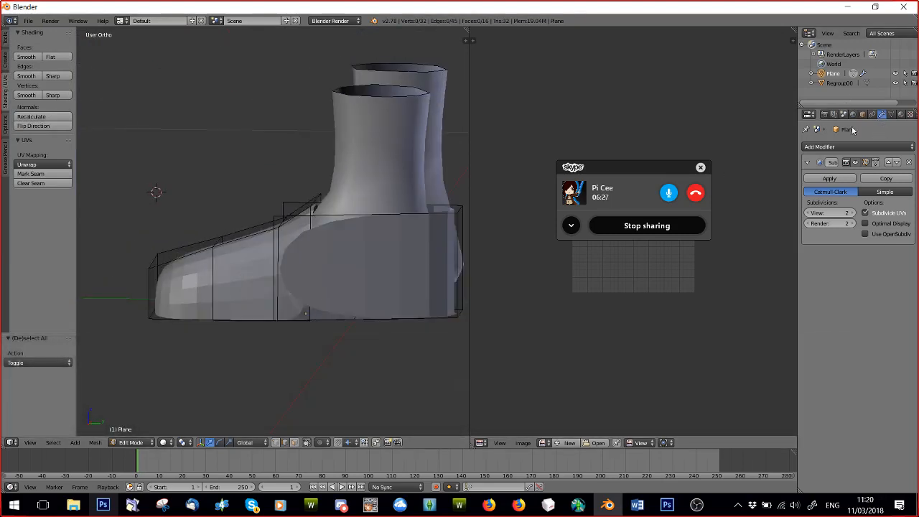
Duplicate the shoe in place in Object Mode and hide the original object.
{"action": "middle_click_drag", "start_coordinate": [265, 219], "coordinate": [352, 230]}
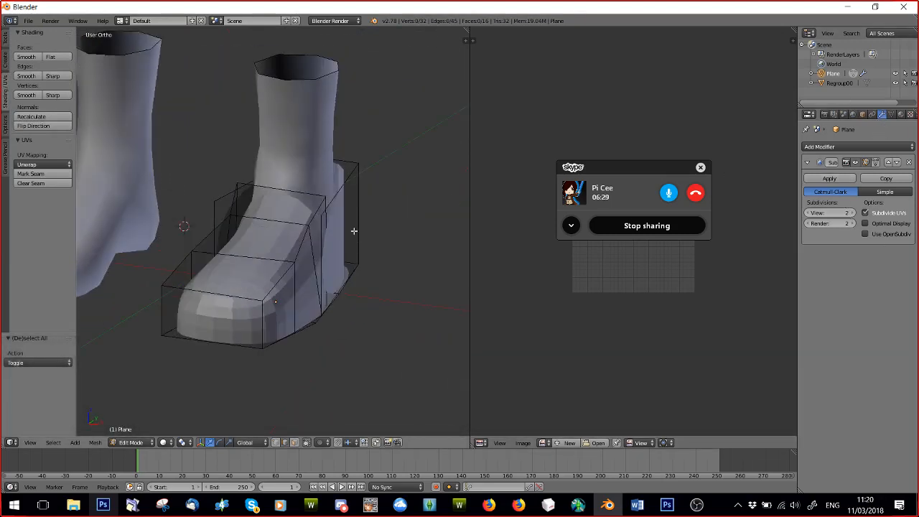
{"action": "left_click", "coordinate": [130, 442]}
{"action": "left_click", "coordinate": [125, 446]}
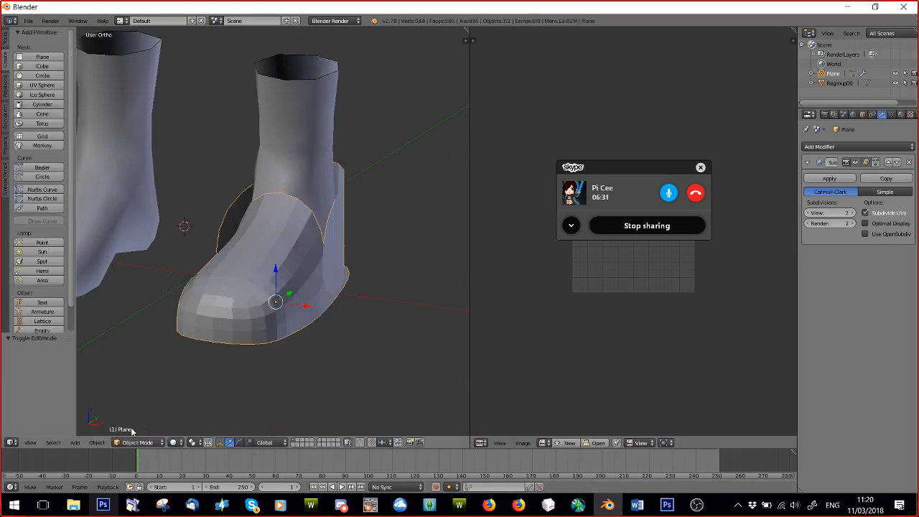
{"action": "key", "text": "shift+d"}
{"action": "right_click", "coordinate": [237, 283]}
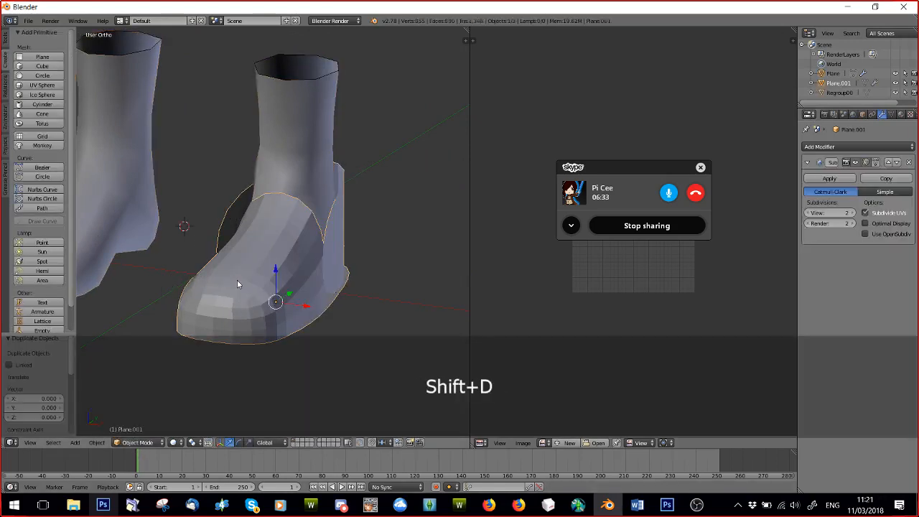
{"action": "left_click", "coordinate": [895, 74]}
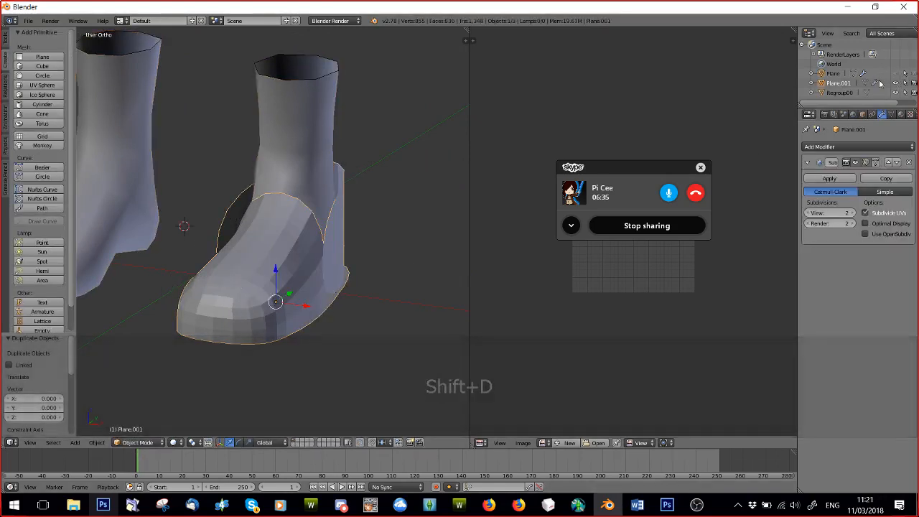
Apply the duplicate's Subdivision Surface modifier and return to Edit Mode.
{"action": "left_click", "coordinate": [830, 178]}
{"action": "left_click", "coordinate": [134, 443]}
{"action": "left_click", "coordinate": [133, 422]}
Enable snapping during transforms and set the snap element to Vertex.
{"action": "middle_click_drag", "start_coordinate": [297, 314], "coordinate": [268, 297]}
{"action": "scroll", "coordinate": [269, 296], "scroll_direction": "up", "scroll_amount": 1}
{"action": "scroll", "coordinate": [268, 296], "scroll_direction": "up", "scroll_amount": 1}
{"action": "middle_click_drag", "start_coordinate": [339, 342], "coordinate": [261, 261]}
{"action": "scroll", "coordinate": [300, 237], "scroll_direction": "down", "scroll_amount": 3}
{"action": "scroll", "coordinate": [256, 306], "scroll_direction": "up", "scroll_amount": 4}
{"action": "left_click", "coordinate": [338, 443]}
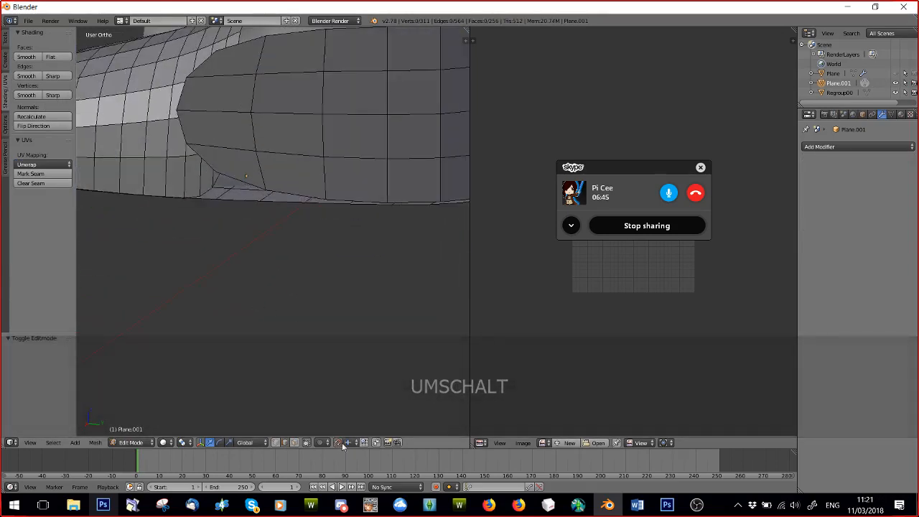
{"action": "left_click", "coordinate": [349, 443]}
{"action": "left_click", "coordinate": [356, 421]}
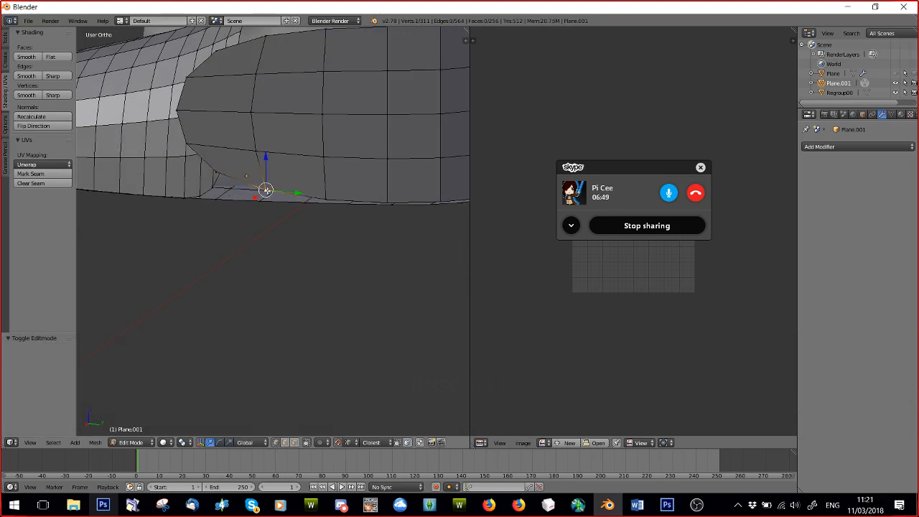
Snap the lower vertices at the front of the heel wall's side onto the sole's edge vertices.
{"action": "key", "text": "g"}
{"action": "left_click", "coordinate": [264, 201]}
{"action": "right_click", "coordinate": [324, 196]}
{"action": "key", "text": "g"}
{"action": "left_click", "coordinate": [310, 201]}
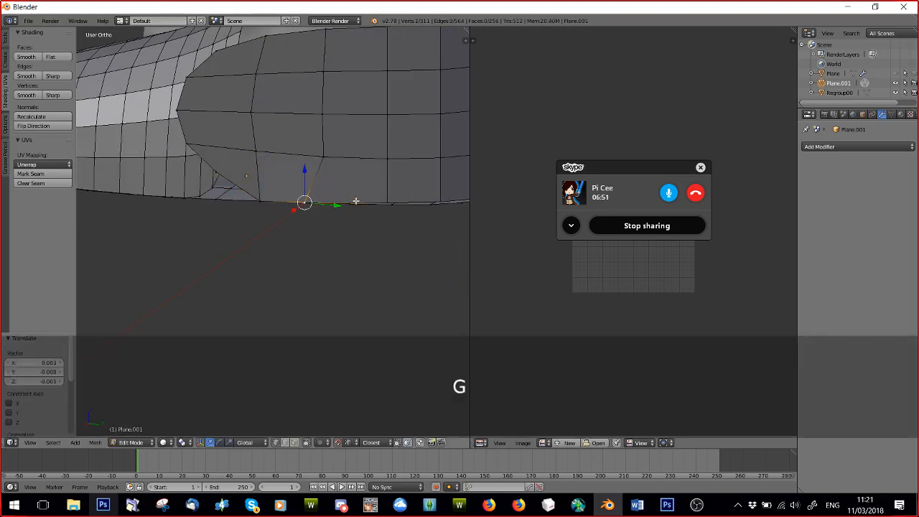
{"action": "key", "text": "g"}
{"action": "left_click", "coordinate": [387, 201]}
{"action": "key", "text": "g"}
{"action": "left_click", "coordinate": [305, 203]}
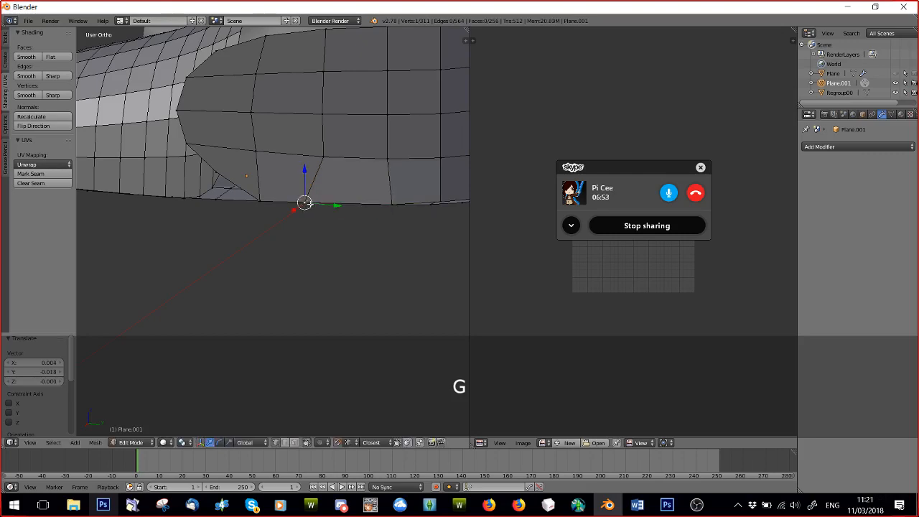
Snap the heel wall's remaining lower side vertices toward the back corner onto the sole's edge.
{"action": "key", "text": "g"}
{"action": "left_click", "coordinate": [436, 203]}
{"action": "middle_click_drag", "start_coordinate": [436, 203], "coordinate": [373, 204]}
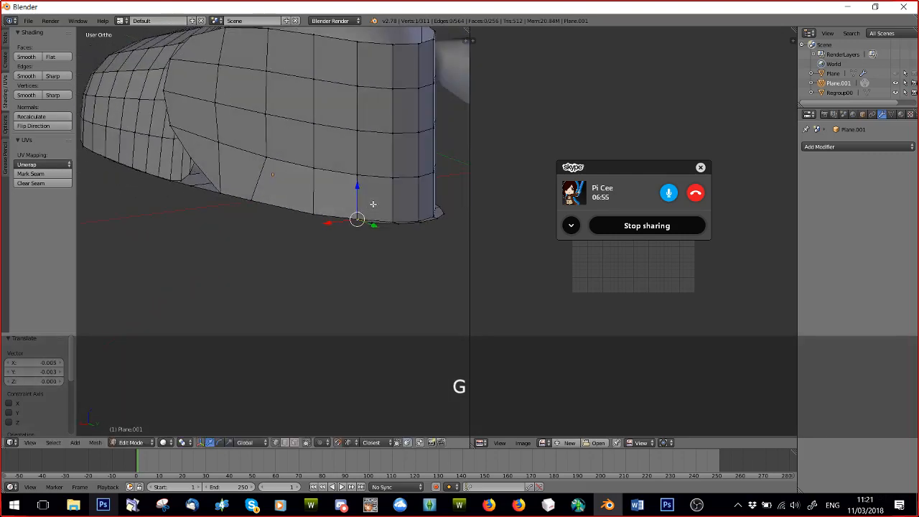
{"action": "key", "text": "g"}
{"action": "left_click", "coordinate": [372, 222]}
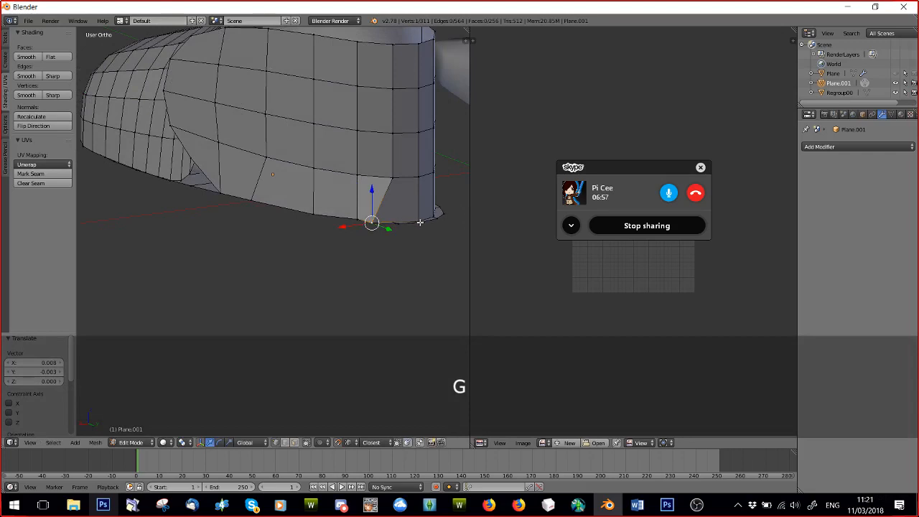
{"action": "key", "text": "g"}
{"action": "left_click", "coordinate": [424, 229]}
Subdivide the heel wall's lower edge near the back corner and snap the new vertex onto the sole's edge.
{"action": "middle_click_drag", "start_coordinate": [382, 225], "coordinate": [381, 287]}
{"action": "scroll", "coordinate": [382, 287], "scroll_direction": "up", "scroll_amount": 3}
{"action": "middle_click_drag", "start_coordinate": [351, 213], "coordinate": [319, 175], "text": "shift"}
{"action": "scroll", "coordinate": [365, 250], "scroll_direction": "up", "scroll_amount": 4}
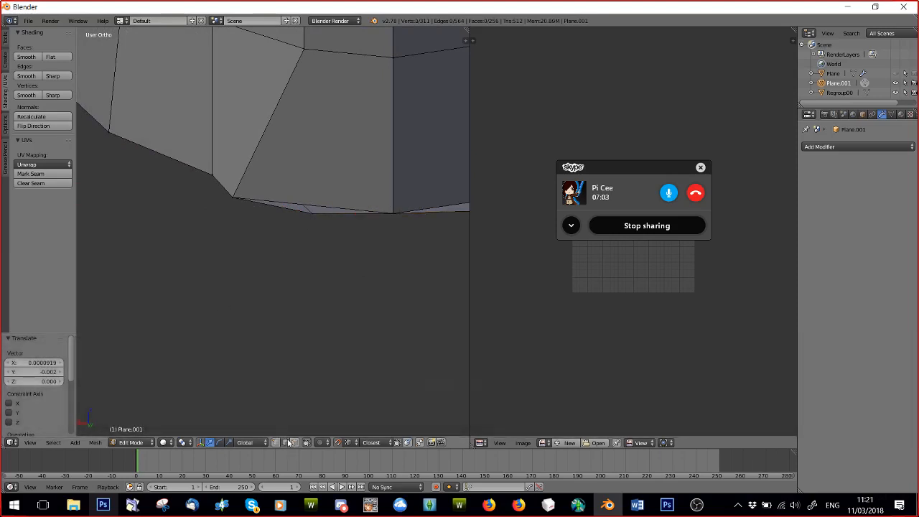
{"action": "key", "text": "w"}
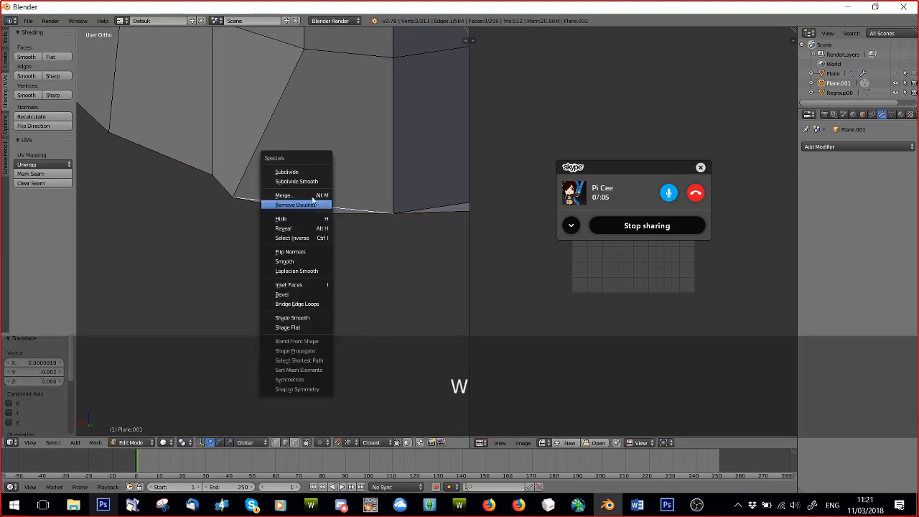
{"action": "left_click", "coordinate": [297, 169]}
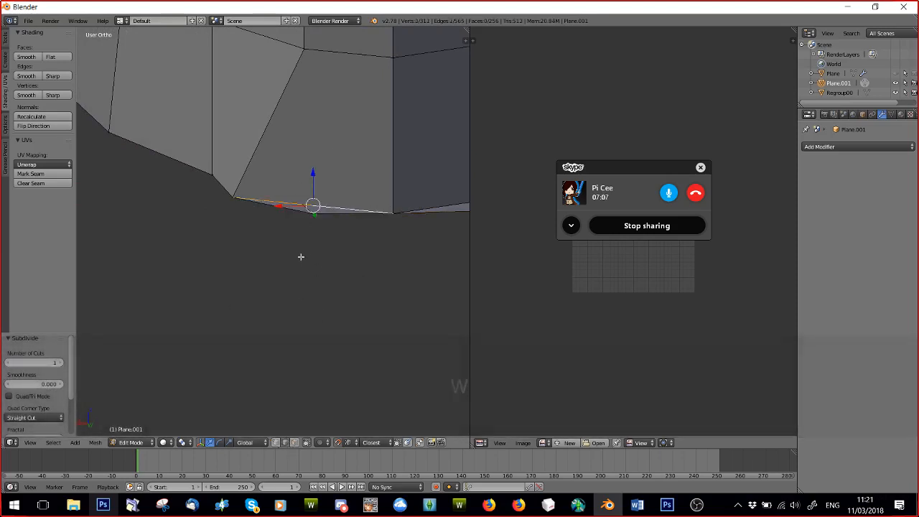
{"action": "right_click", "coordinate": [313, 206]}
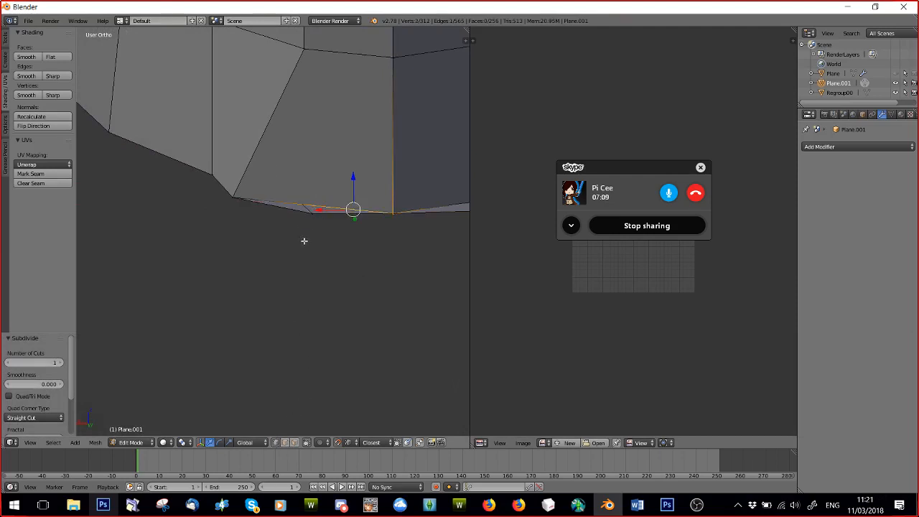
{"action": "key", "text": "g"}
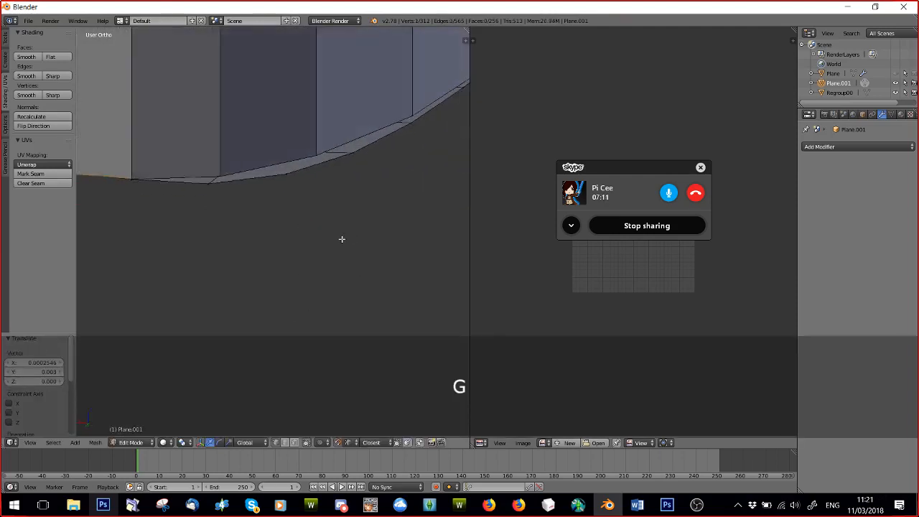
Snap the remaining lower vertices around the back of the heel wall onto the sole's edge and clear the selection.
{"action": "left_click", "coordinate": [163, 199]}
{"action": "key", "text": "g"}
{"action": "left_click", "coordinate": [155, 204]}
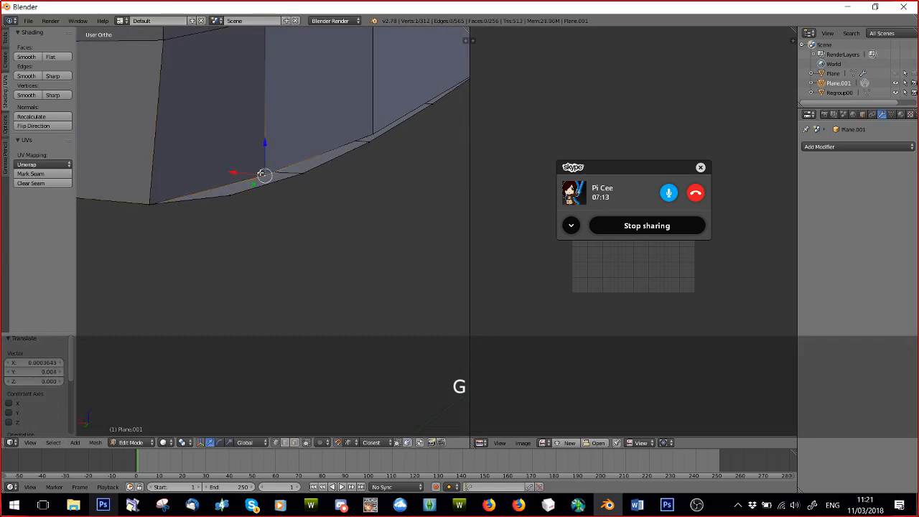
{"action": "key", "text": "g"}
{"action": "left_click", "coordinate": [252, 187]}
{"action": "key", "text": "g"}
{"action": "left_click", "coordinate": [355, 146]}
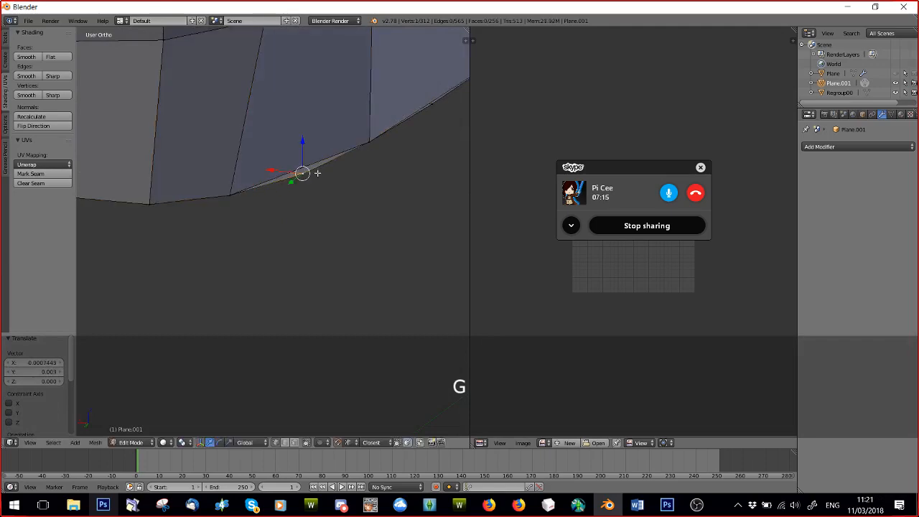
{"action": "key", "text": "g"}
{"action": "left_click", "coordinate": [366, 142]}
{"action": "scroll", "coordinate": [353, 174], "scroll_direction": "down", "scroll_amount": 6}
{"action": "middle_click_drag", "start_coordinate": [256, 249], "coordinate": [374, 265]}
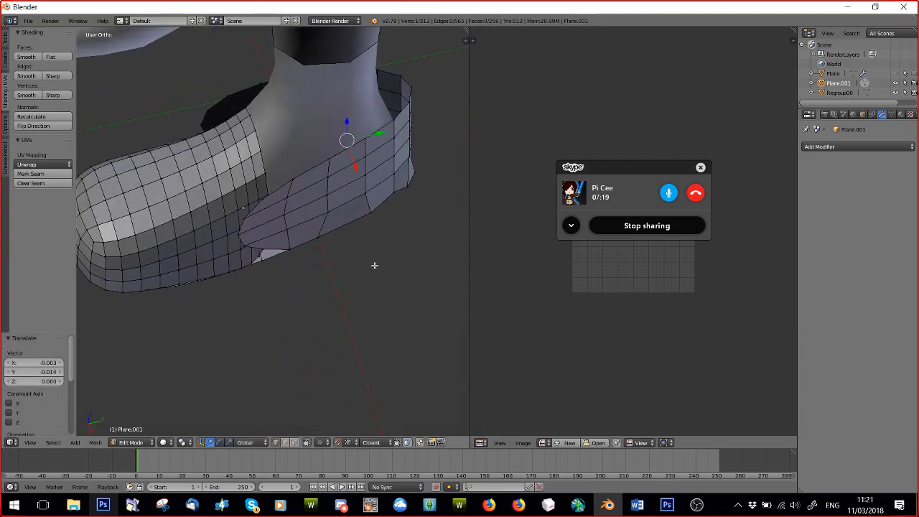
{"action": "key", "text": "a"}
{"action": "middle_click_drag", "start_coordinate": [277, 263], "coordinate": [247, 206]}
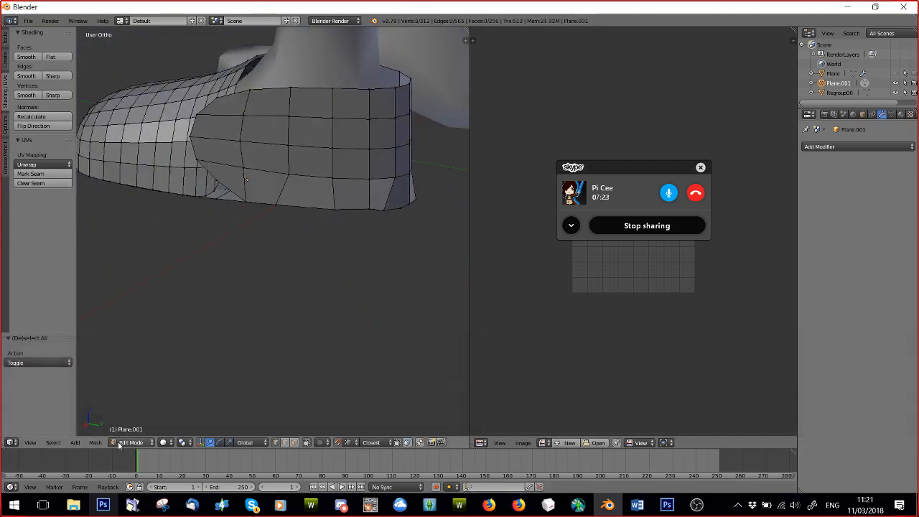
Return to Object Mode and apply the shoe's rotation and scale.
{"action": "key", "text": "Tab"}
{"action": "left_click", "coordinate": [94, 445]}
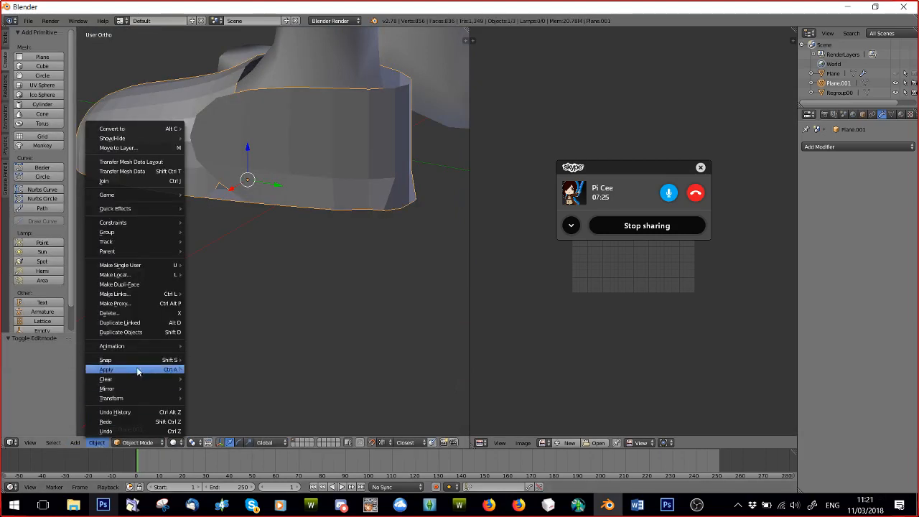
{"action": "mouse_move", "coordinate": [158, 371]}
{"action": "left_click", "coordinate": [248, 293]}
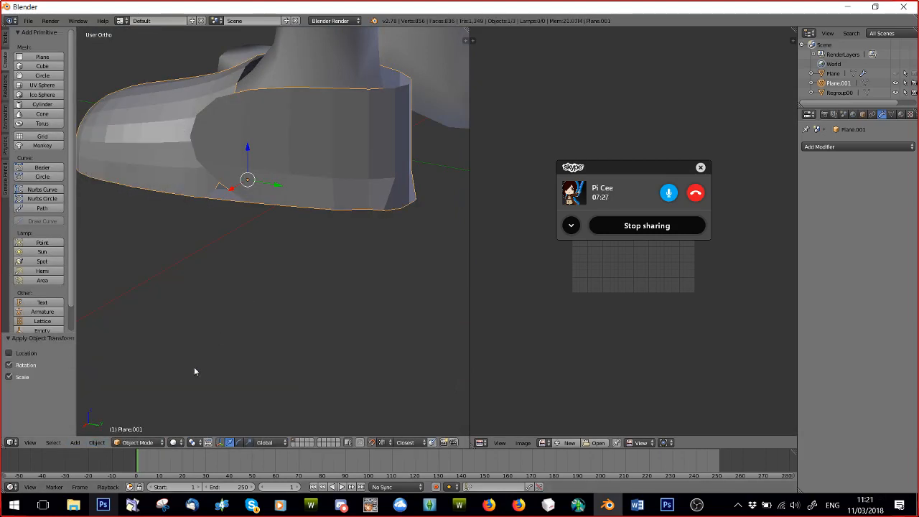
Enter Edit Mode, select the whole shoe mesh and unwrap it with the Unwrap option.
{"action": "left_click", "coordinate": [133, 443]}
{"action": "left_click", "coordinate": [136, 420]}
{"action": "middle_click_drag", "start_coordinate": [140, 407], "coordinate": [236, 217]}
{"action": "key", "text": "a"}
{"action": "key", "text": "u"}
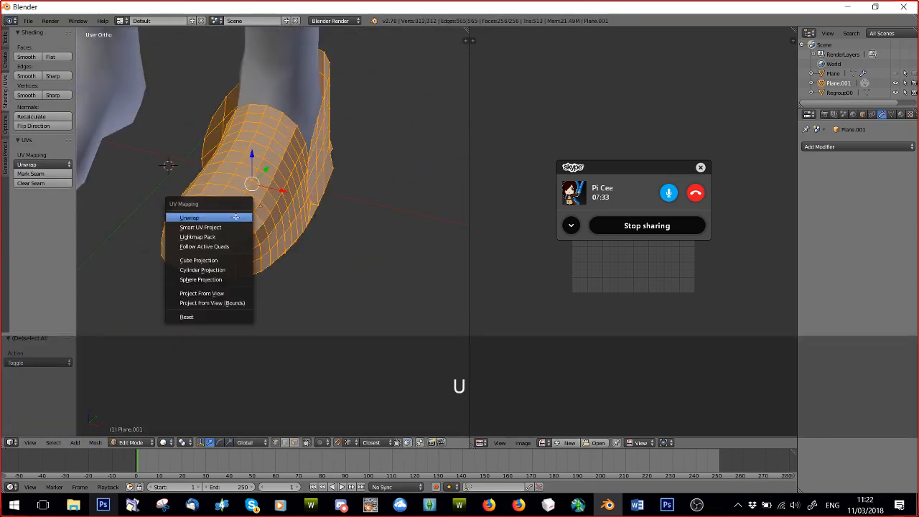
{"action": "left_click", "coordinate": [235, 216]}
{"action": "left_click_drag", "start_coordinate": [646, 167], "coordinate": [649, 46]}
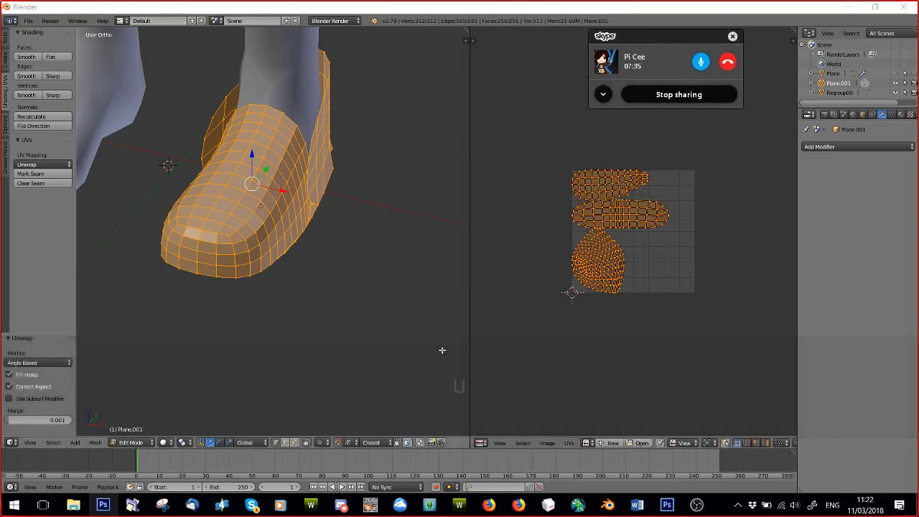
Examine the unwrapped UV islands and compare them with the shoe mesh from the side and front.
{"action": "scroll", "coordinate": [522, 231], "scroll_direction": "up", "scroll_amount": 2}
{"action": "middle_click_drag", "start_coordinate": [291, 214], "coordinate": [169, 222]}
{"action": "scroll", "coordinate": [174, 218], "scroll_direction": "down", "scroll_amount": 2}
{"action": "scroll", "coordinate": [164, 211], "scroll_direction": "up", "scroll_amount": 3}
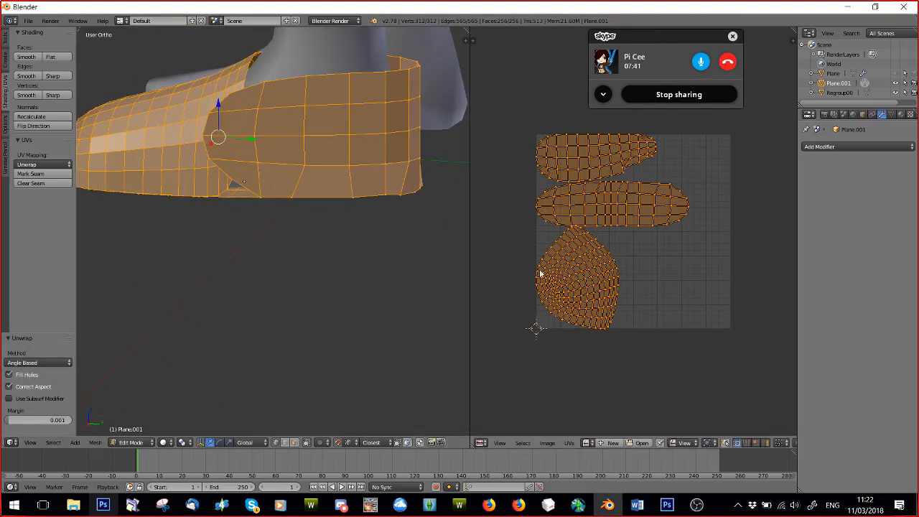
{"action": "middle_click_drag", "start_coordinate": [556, 310], "coordinate": [594, 324]}
{"action": "scroll", "coordinate": [583, 317], "scroll_direction": "down", "scroll_amount": 3}
{"action": "middle_click_drag", "start_coordinate": [239, 171], "coordinate": [381, 215]}
{"action": "scroll", "coordinate": [609, 272], "scroll_direction": "up", "scroll_amount": 4}
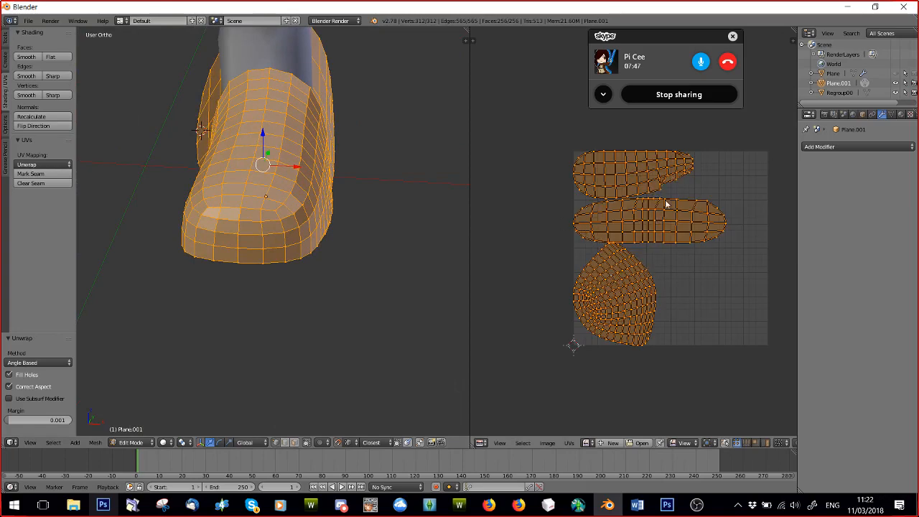
{"action": "scroll", "coordinate": [666, 205], "scroll_direction": "up", "scroll_amount": 2}
{"action": "scroll", "coordinate": [378, 209], "scroll_direction": "down", "scroll_amount": 3}
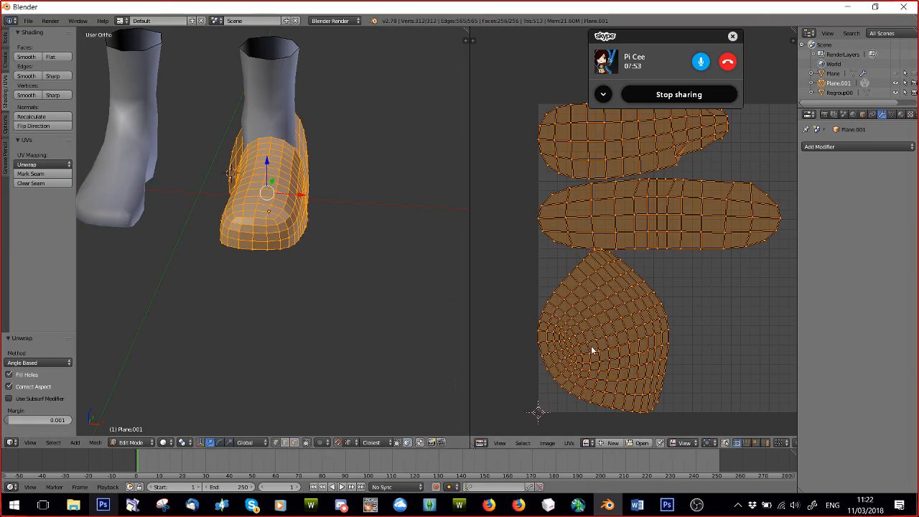
Rotate the toe cap's UV island by -75 degrees so it stands upright, and deselect it.
{"action": "key", "text": "a"}
{"action": "key", "text": "l"}
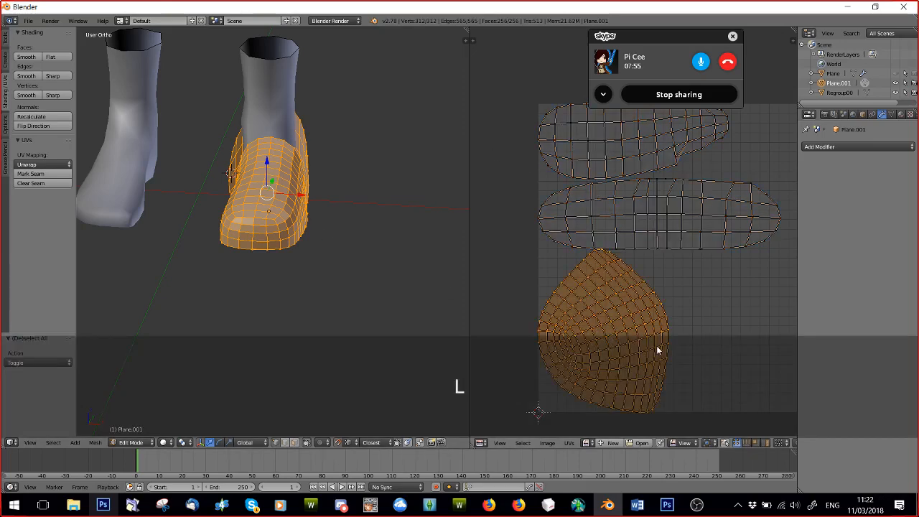
{"action": "key", "text": "r"}
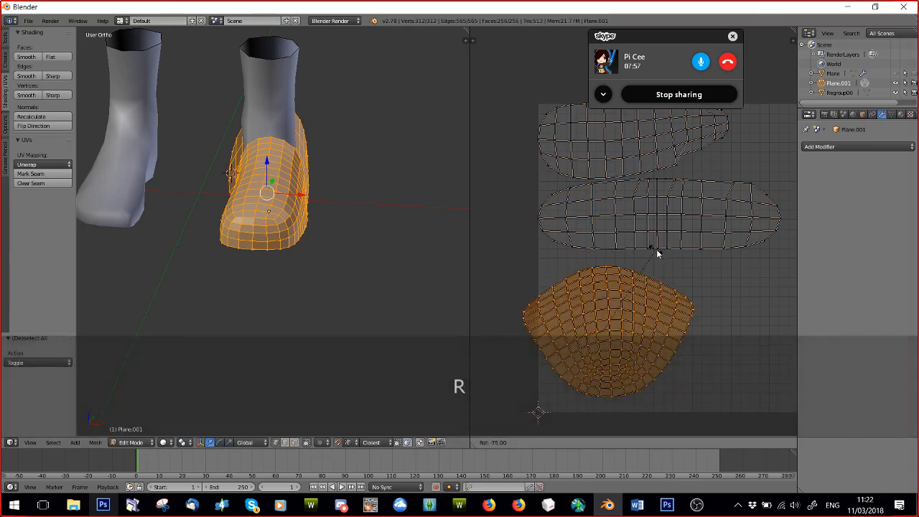
{"action": "left_click", "coordinate": [657, 250]}
{"action": "key", "text": "a"}
{"action": "scroll", "coordinate": [693, 215], "scroll_direction": "down", "scroll_amount": 2}
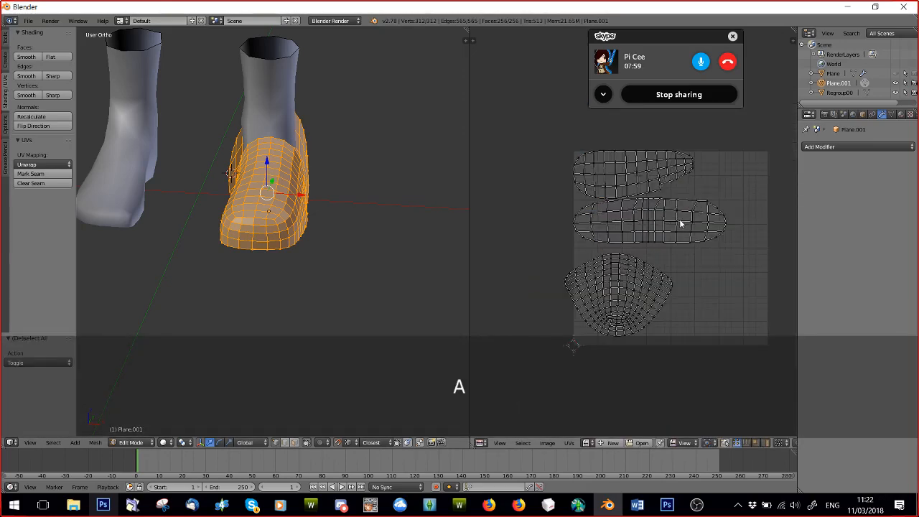
Rotate the heel wall's UV island by 90 degrees and move it beside the toe cap's island.
{"action": "key", "text": "l"}
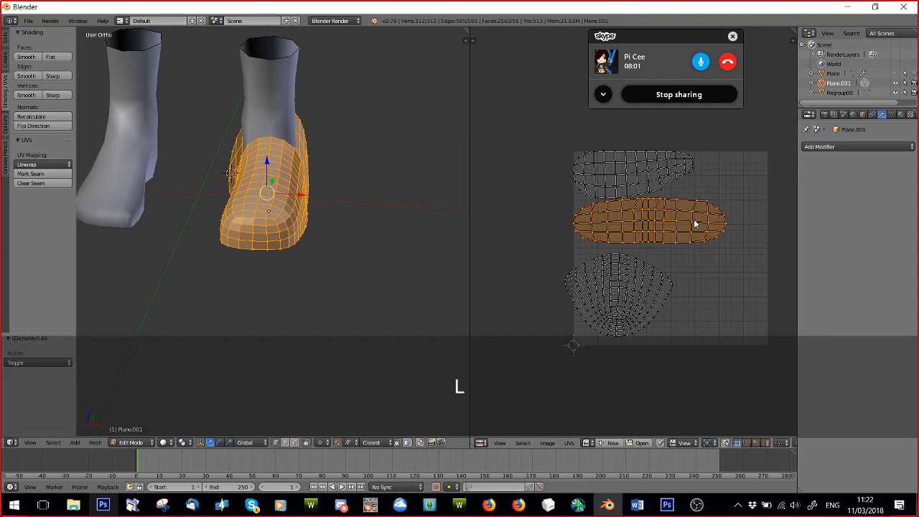
{"action": "key", "text": "r"}
{"action": "left_click", "coordinate": [650, 266]}
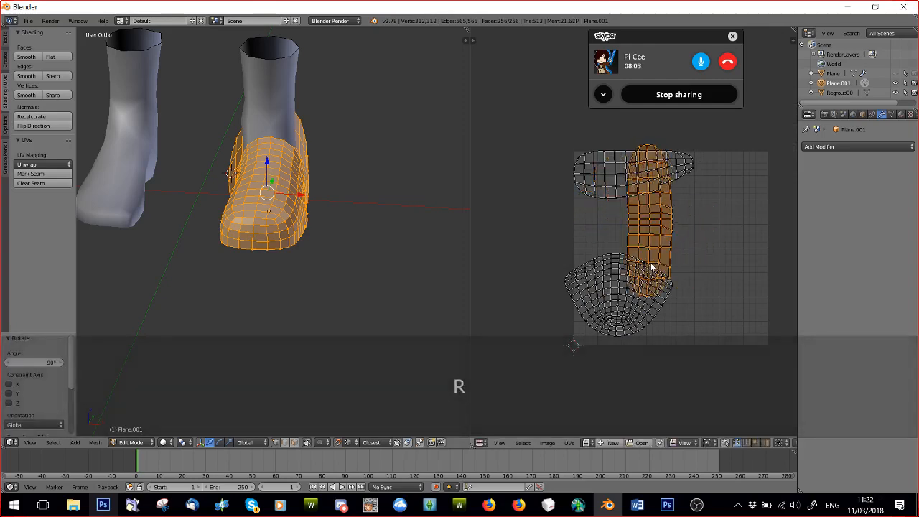
{"action": "key", "text": "g"}
{"action": "left_click", "coordinate": [697, 304]}
{"action": "key", "text": "a"}
{"action": "scroll", "coordinate": [300, 246], "scroll_direction": "down", "scroll_amount": 2}
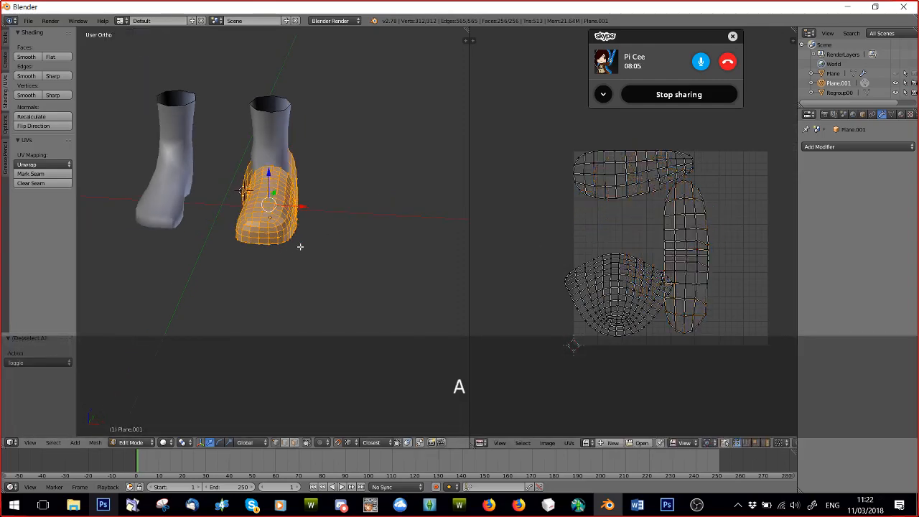
Return to Object Mode and examine the shoe's side profile around the heel wall.
{"action": "scroll", "coordinate": [300, 246], "scroll_direction": "up", "scroll_amount": 5}
{"action": "left_click", "coordinate": [132, 443]}
{"action": "left_click", "coordinate": [129, 428]}
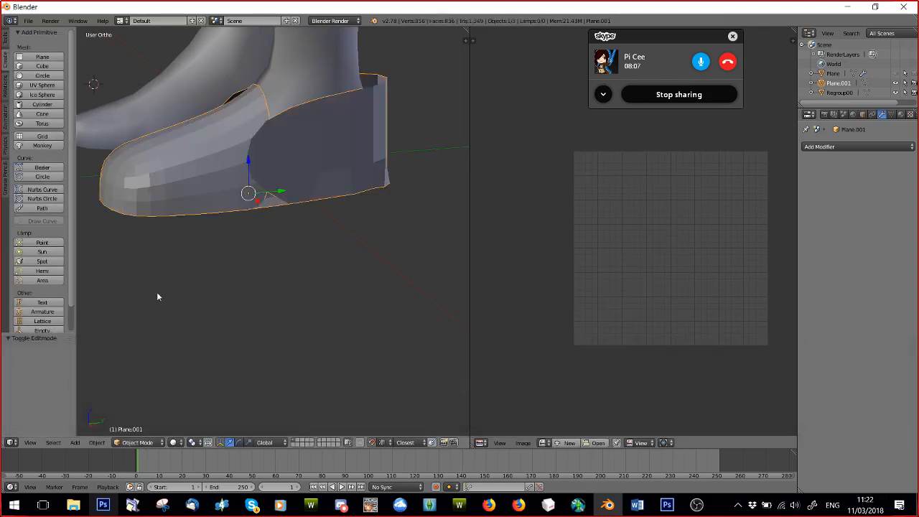
{"action": "middle_click_drag", "start_coordinate": [158, 297], "coordinate": [144, 186]}
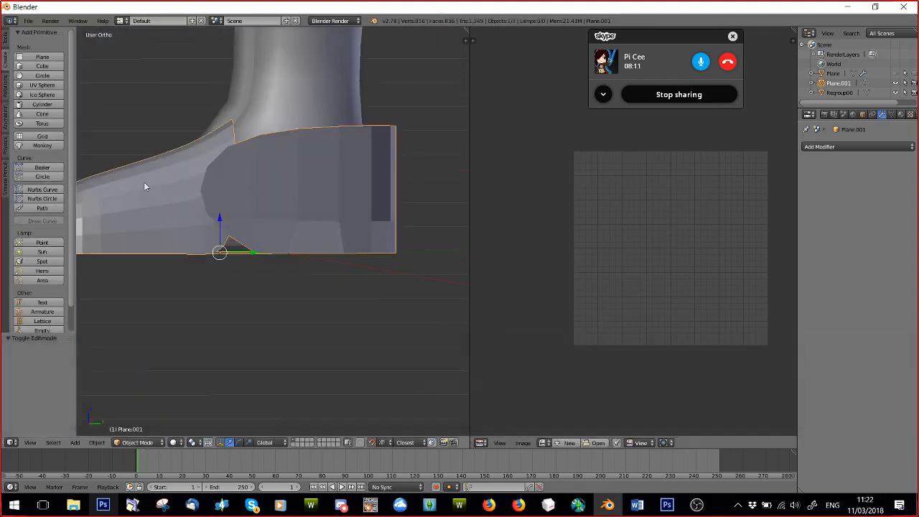
Open the file E.blend from the Toddler project's Shoe folder.
{"action": "left_click", "coordinate": [27, 21]}
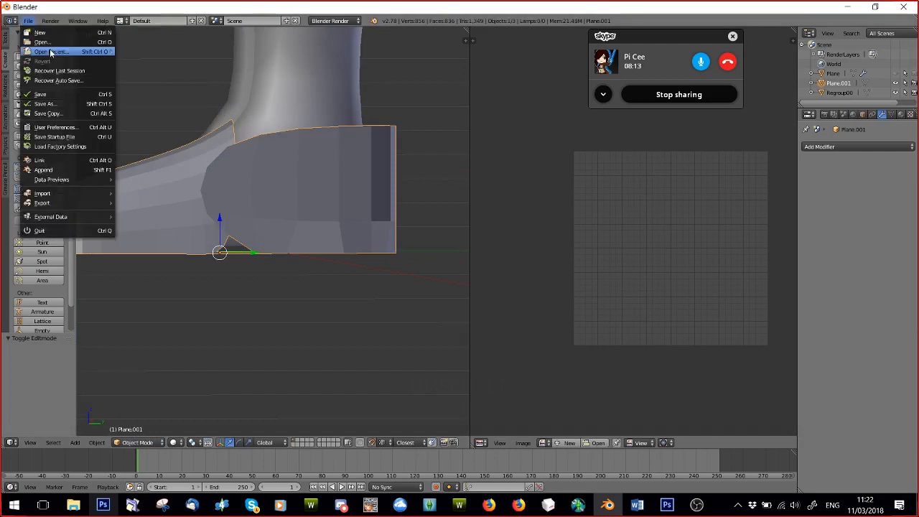
{"action": "left_click", "coordinate": [41, 42]}
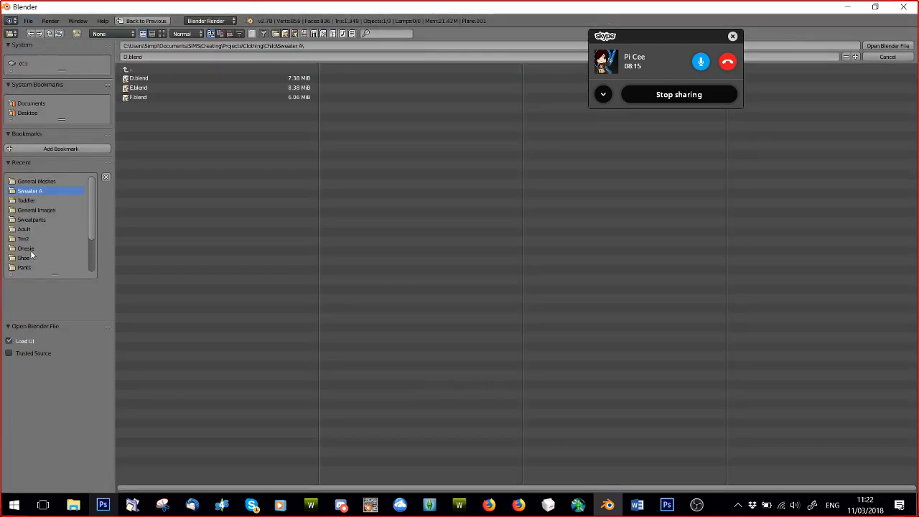
{"action": "double_click", "coordinate": [134, 107]}
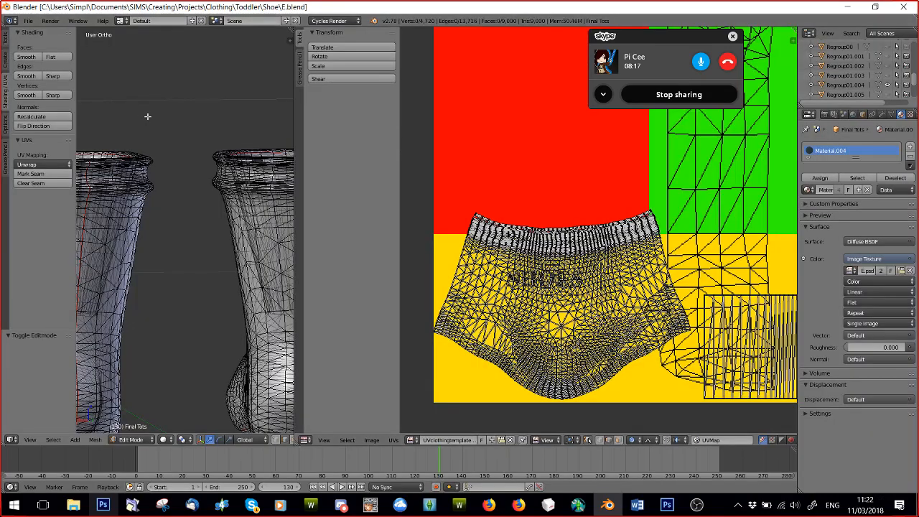
Switch to Object Mode and widen the 3D viewport to show the whole pair of boots.
{"action": "scroll", "coordinate": [142, 337], "scroll_direction": "down", "scroll_amount": 3}
{"action": "left_click", "coordinate": [126, 438]}
{"action": "left_click", "coordinate": [126, 420]}
{"action": "middle_click_drag", "start_coordinate": [125, 401], "coordinate": [267, 142]}
{"action": "scroll", "coordinate": [267, 142], "scroll_direction": "down", "scroll_amount": 1}
{"action": "left_click_drag", "start_coordinate": [294, 149], "coordinate": [608, 149]}
{"action": "scroll", "coordinate": [345, 230], "scroll_direction": "down", "scroll_amount": 3}
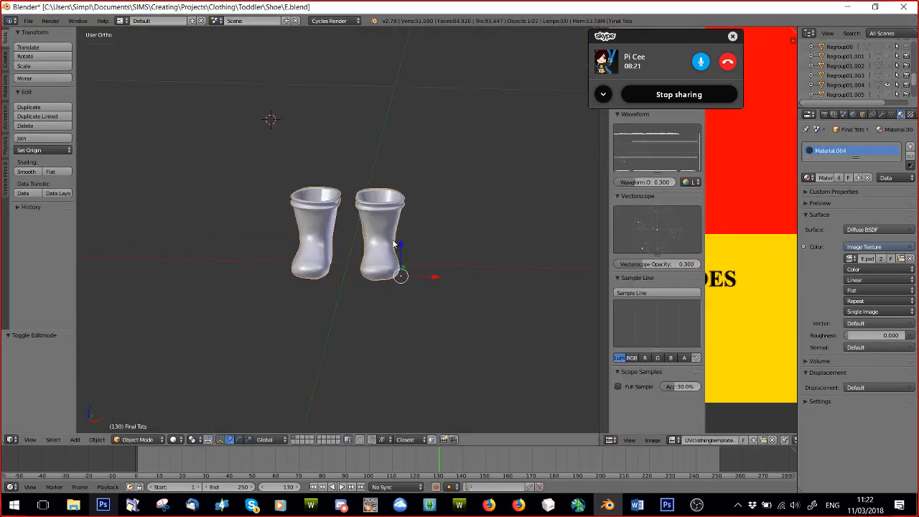
Hide the Final Tots object and show the single boot Plane.000.
{"action": "scroll", "coordinate": [896, 84], "scroll_direction": "up", "scroll_amount": 5}
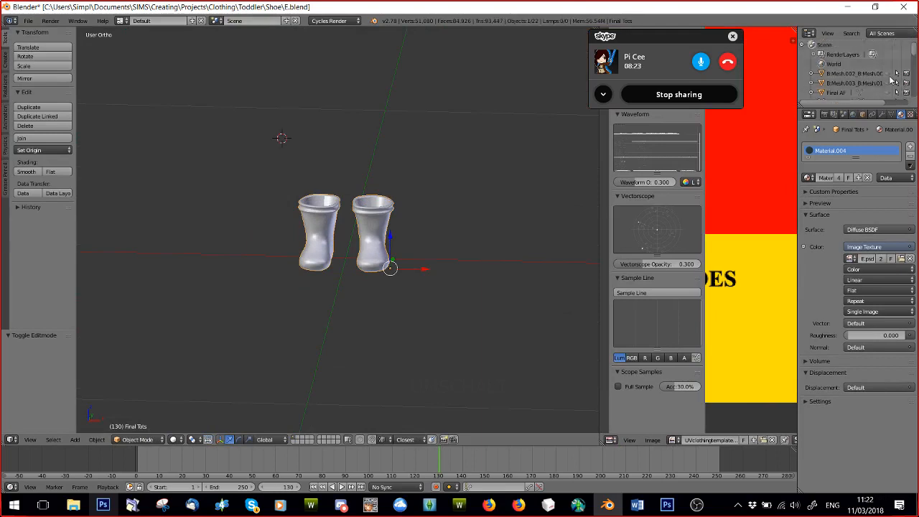
{"action": "left_click", "coordinate": [887, 74]}
{"action": "left_click", "coordinate": [887, 74]}
{"action": "scroll", "coordinate": [888, 77], "scroll_direction": "down", "scroll_amount": 4}
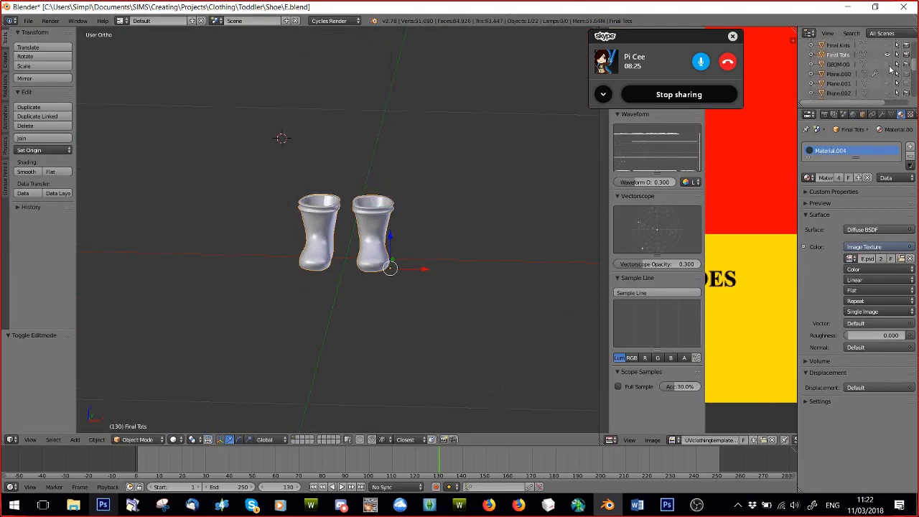
{"action": "left_click", "coordinate": [887, 55]}
{"action": "left_click", "coordinate": [887, 74]}
{"action": "scroll", "coordinate": [409, 241], "scroll_direction": "up", "scroll_amount": 3}
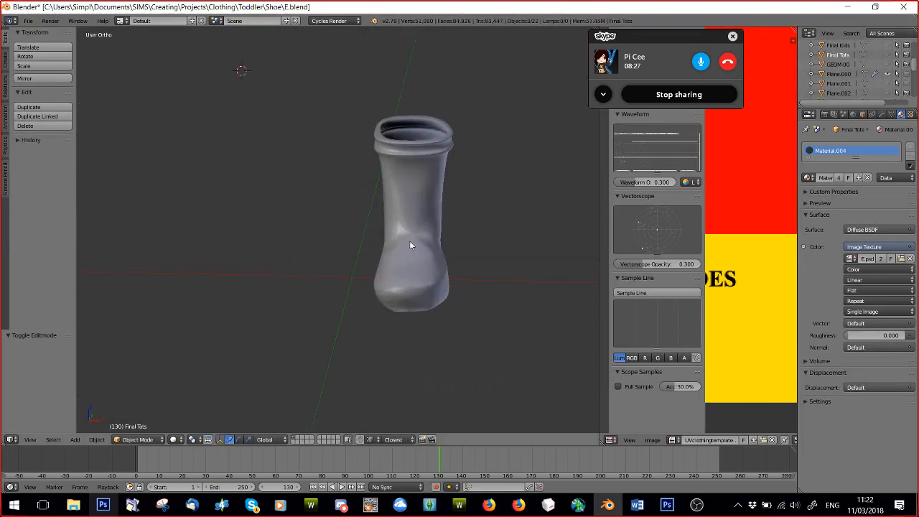
Select the single boot and enter Edit Mode to show its mesh.
{"action": "right_click", "coordinate": [409, 240]}
{"action": "left_click", "coordinate": [137, 439]}
{"action": "left_click", "coordinate": [135, 422]}
{"action": "middle_click_drag", "start_coordinate": [191, 390], "coordinate": [438, 251]}
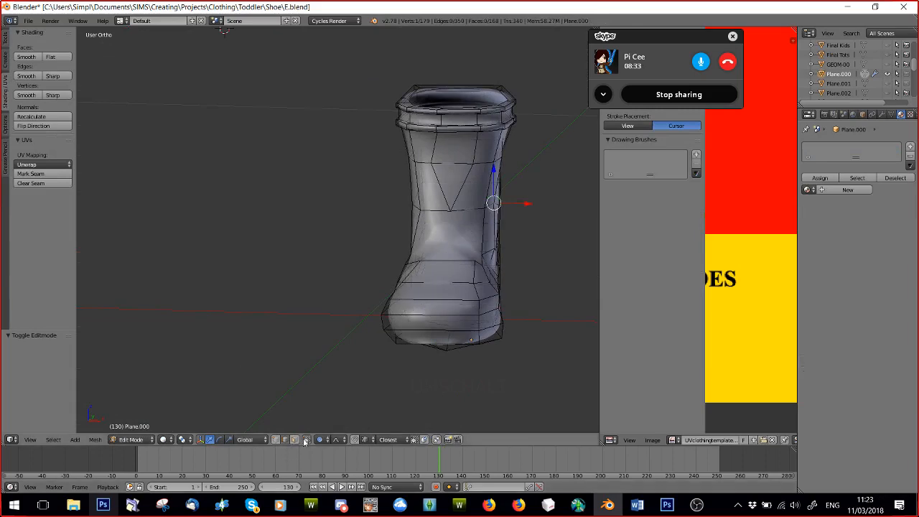
Inspect the boot's topology from several angles and select the edge loop around its upper opening.
{"action": "middle_click_drag", "start_coordinate": [359, 262], "coordinate": [275, 274]}
{"action": "middle_click_drag", "start_coordinate": [406, 244], "coordinate": [507, 256]}
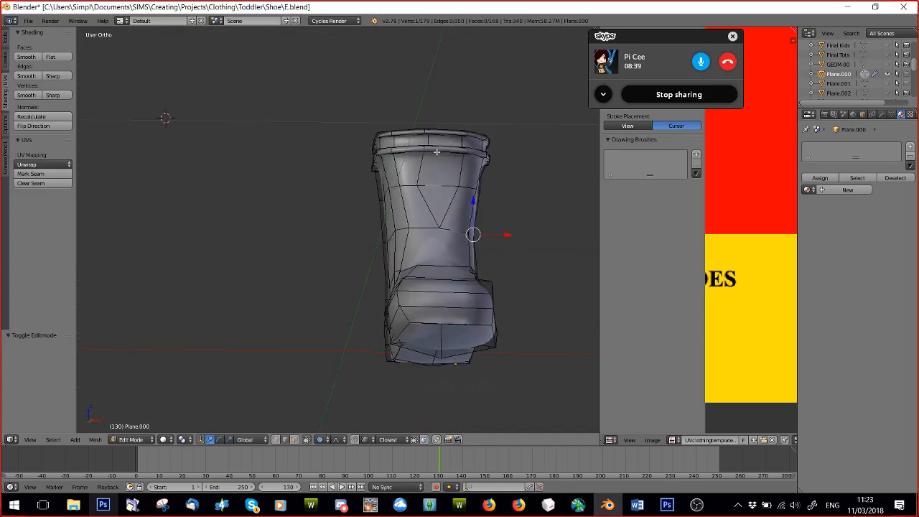
{"action": "middle_click_drag", "start_coordinate": [436, 152], "coordinate": [424, 192]}
{"action": "middle_click_drag", "start_coordinate": [470, 171], "coordinate": [416, 214], "text": "shift"}
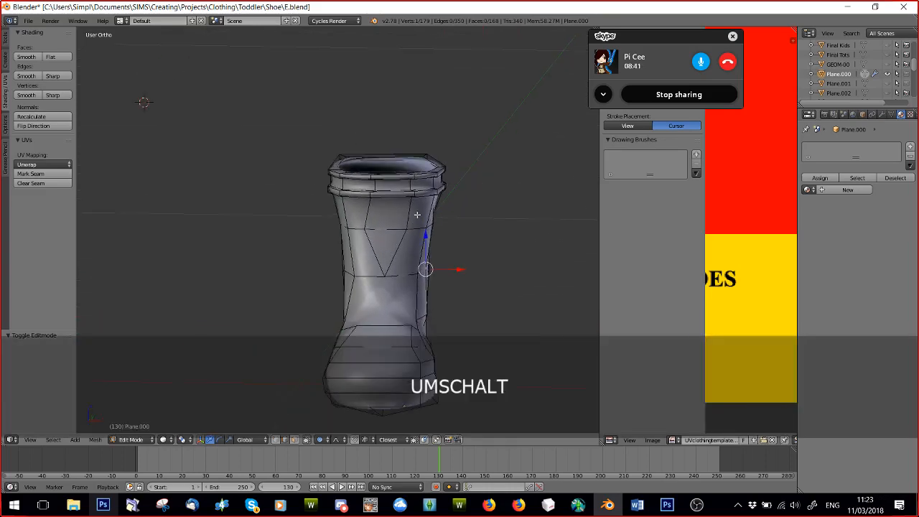
{"action": "scroll", "coordinate": [416, 215], "scroll_direction": "up", "scroll_amount": 5}
{"action": "scroll", "coordinate": [481, 147], "scroll_direction": "down", "scroll_amount": 5}
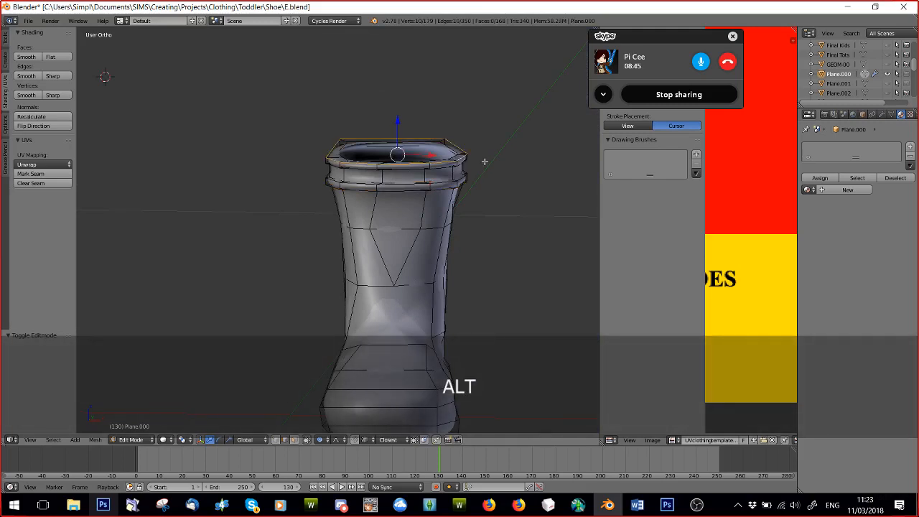
Turn off proportional editing and extrude the edge loop of the boot's upper opening about 0.018 upward.
{"action": "left_click", "coordinate": [484, 161]}
{"action": "left_click_drag", "start_coordinate": [399, 126], "coordinate": [402, 88]}
{"action": "key", "text": "ctrl+z"}
{"action": "key", "text": "o"}
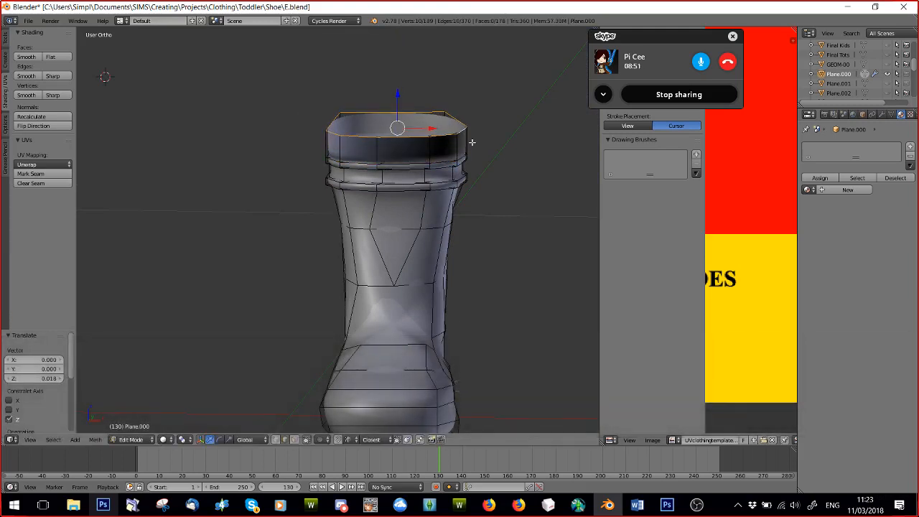
Extrude the top loop outward, slightly upward and then inward at a scale of about 0.908 to form a lip.
{"action": "key", "text": "e"}
{"action": "key", "text": "s"}
{"action": "left_click", "coordinate": [478, 146]}
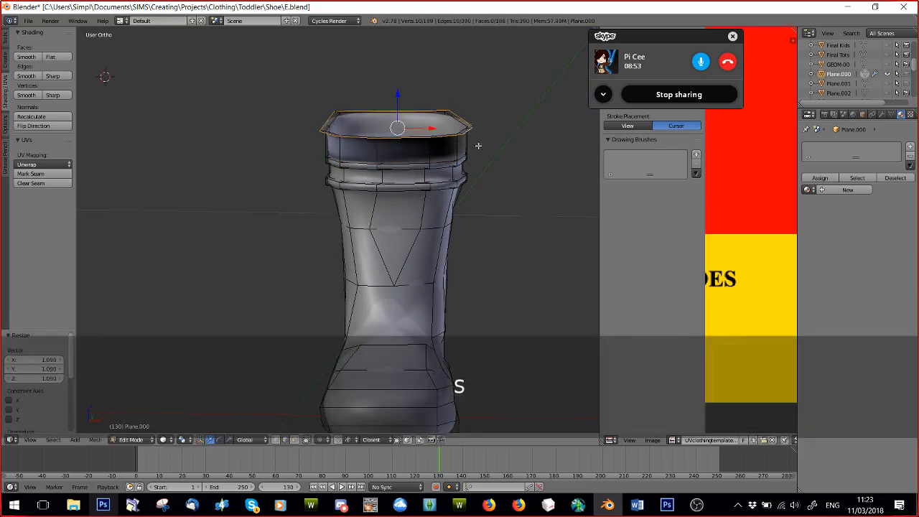
{"action": "key", "text": "e"}
{"action": "key", "text": "s"}
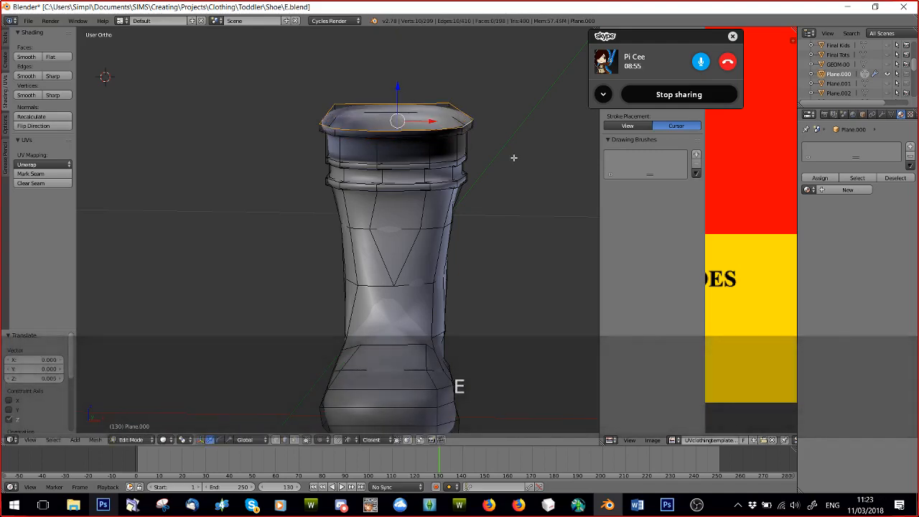
{"action": "left_click", "coordinate": [505, 155]}
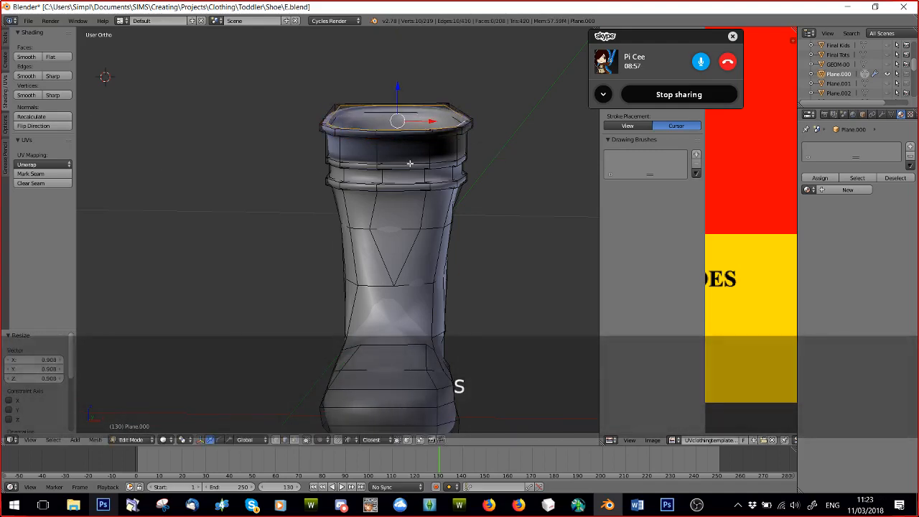
{"action": "middle_click_drag", "start_coordinate": [410, 164], "coordinate": [406, 147]}
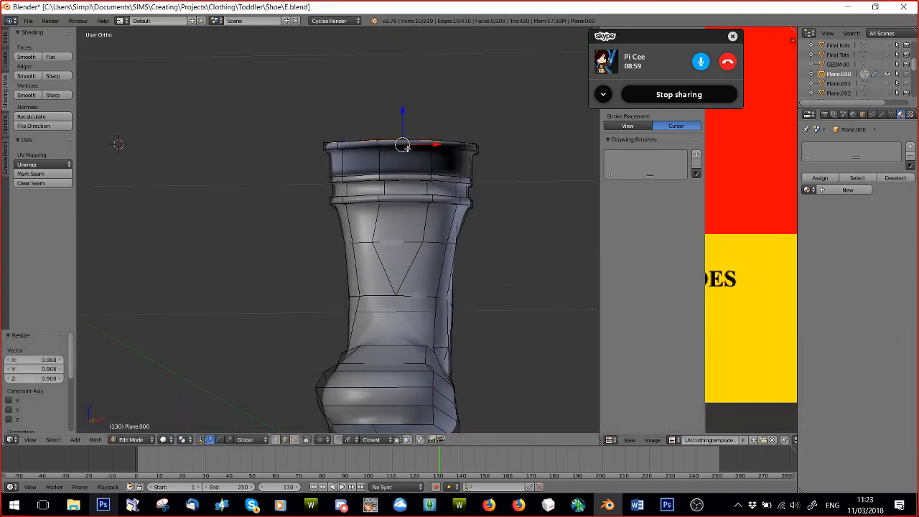
Undo the extra extrusions above the cuff and select the edge loop beneath the boot's cuff.
{"action": "key", "text": "ctrl+z"}
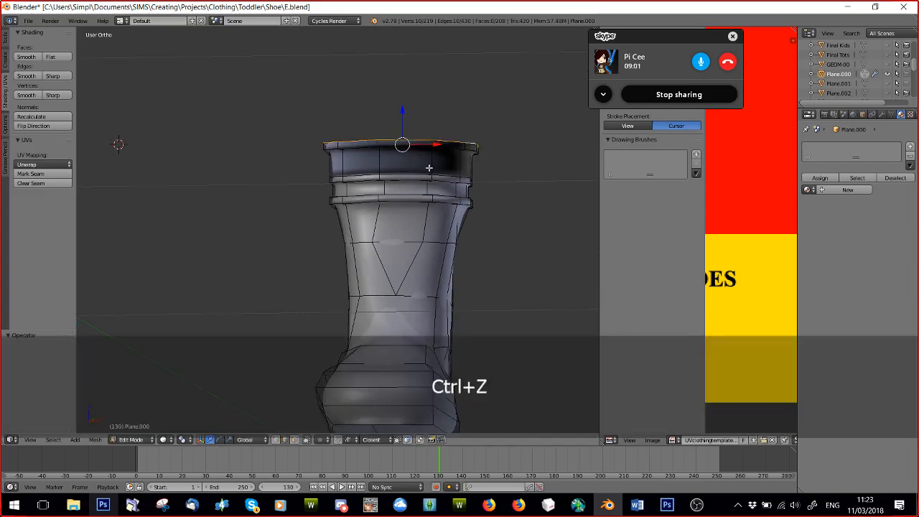
{"action": "key", "text": "ctrl+z"}
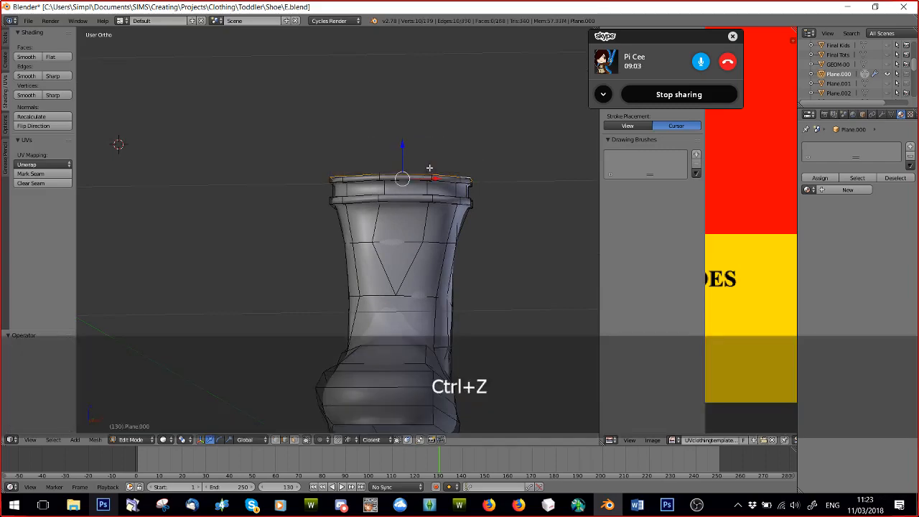
{"action": "middle_click_drag", "start_coordinate": [430, 167], "coordinate": [344, 199]}
{"action": "middle_click_drag", "start_coordinate": [380, 271], "coordinate": [531, 277]}
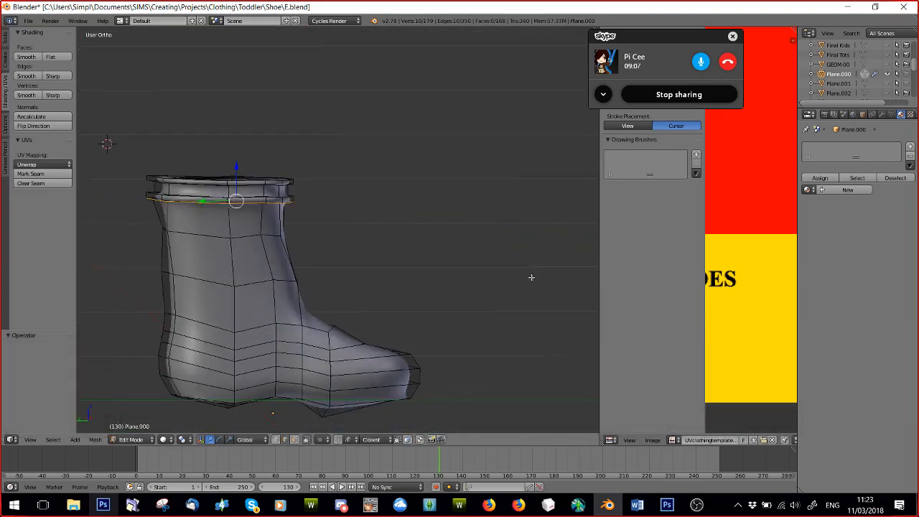
{"action": "middle_click_drag", "start_coordinate": [418, 264], "coordinate": [402, 269]}
{"action": "scroll", "coordinate": [403, 269], "scroll_direction": "down", "scroll_amount": 2}
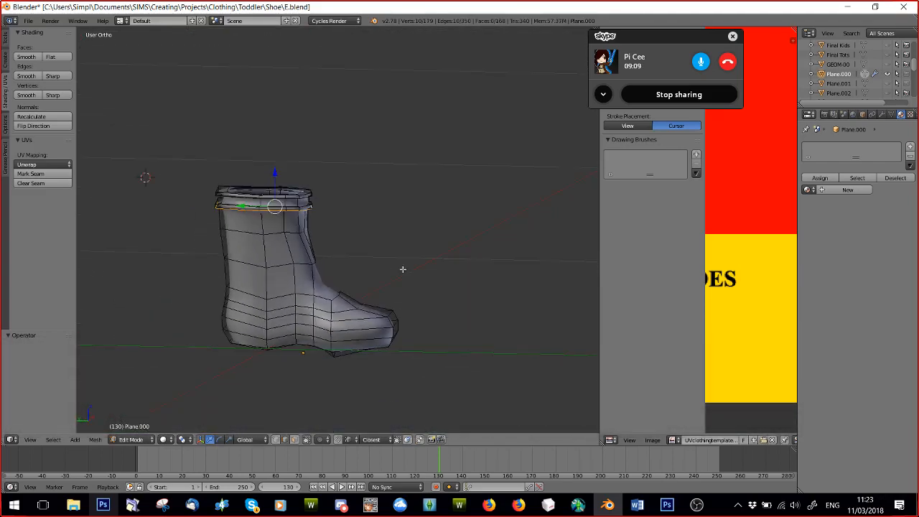
In front view, load rt.jpg from the Done folder as the background image.
{"action": "left_click_drag", "start_coordinate": [634, 39], "coordinate": [779, 74]}
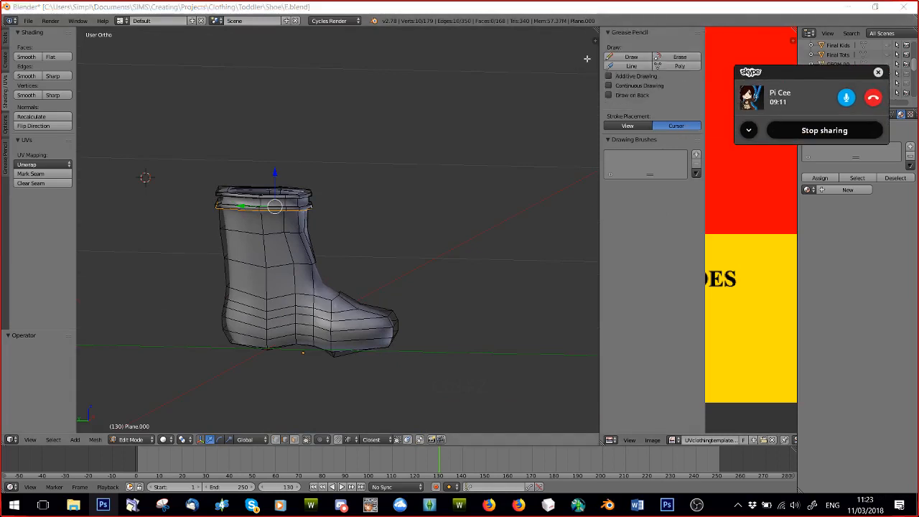
{"action": "key", "text": "n"}
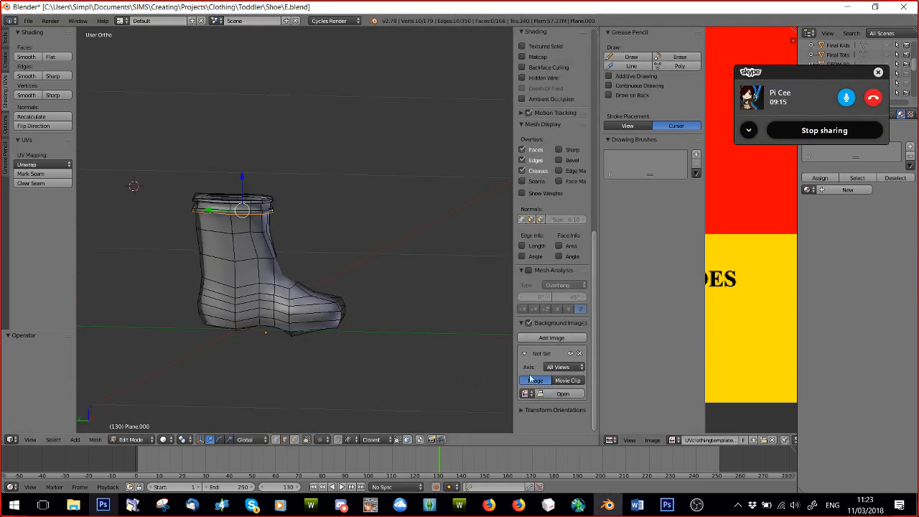
{"action": "key", "text": "KP_End"}
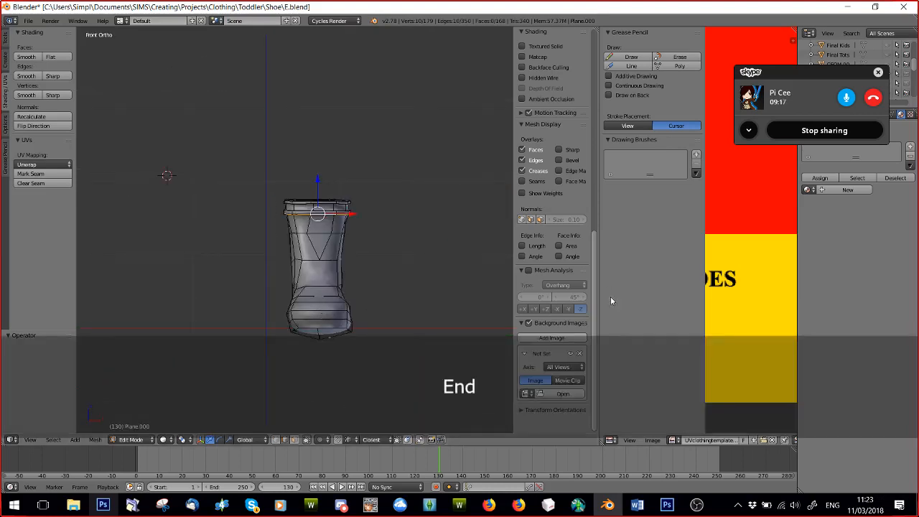
{"action": "left_click", "coordinate": [563, 393]}
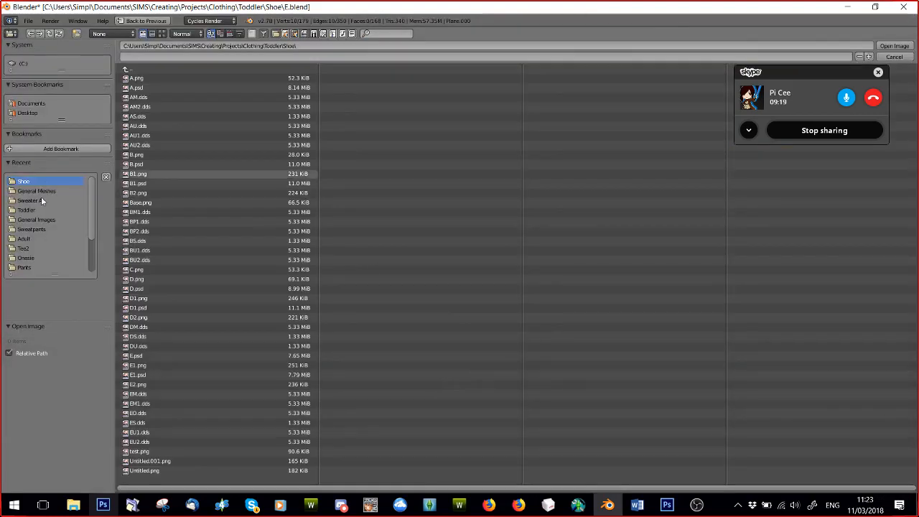
{"action": "left_click", "coordinate": [33, 250]}
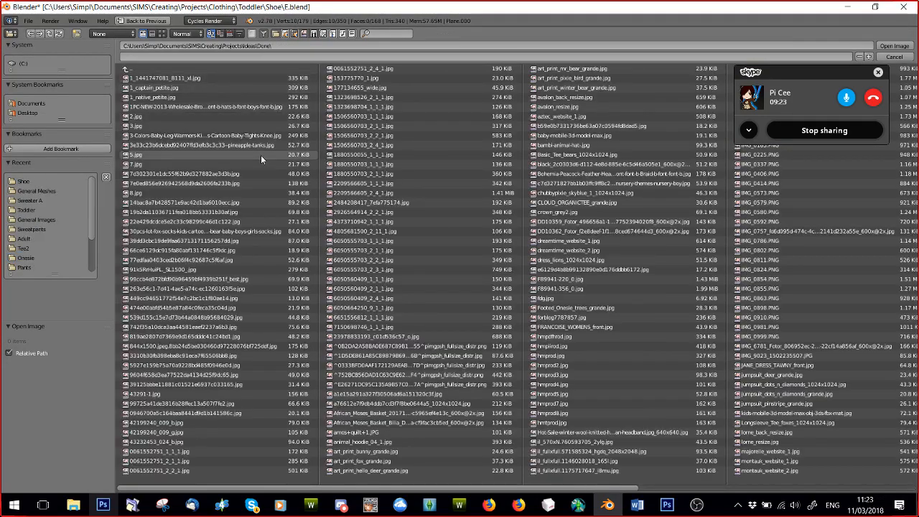
{"action": "scroll", "coordinate": [296, 178], "scroll_direction": "down", "scroll_amount": 3}
{"action": "scroll", "coordinate": [471, 283], "scroll_direction": "down", "scroll_amount": 3}
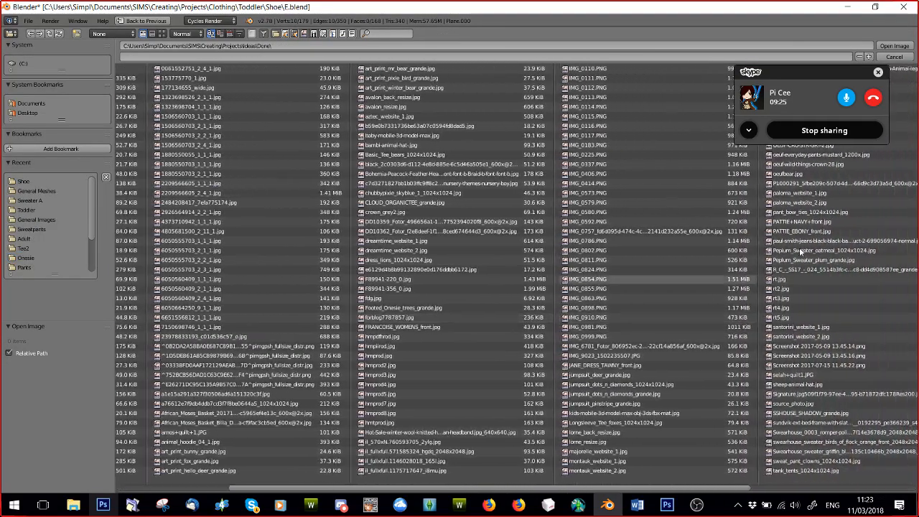
{"action": "double_click", "coordinate": [784, 281]}
{"action": "scroll", "coordinate": [440, 265], "scroll_direction": "down", "scroll_amount": 6}
{"action": "scroll", "coordinate": [440, 265], "scroll_direction": "down", "scroll_amount": 8}
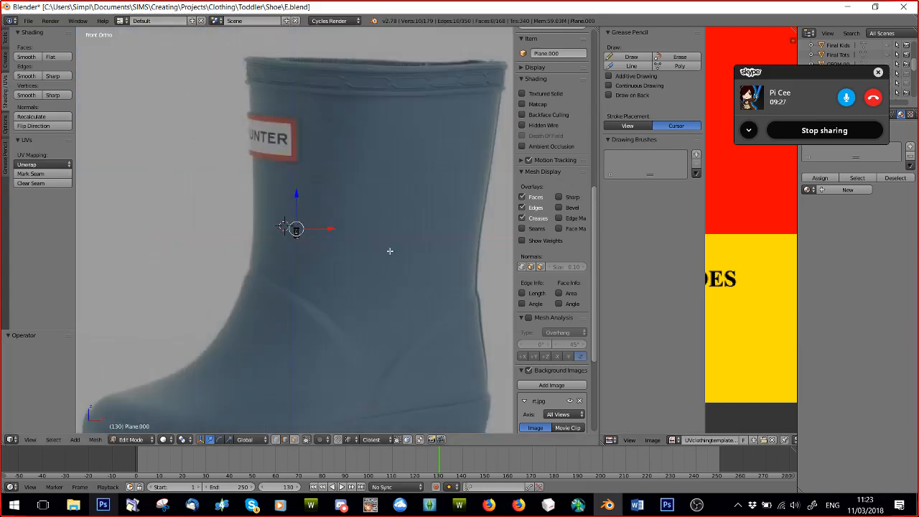
{"action": "scroll", "coordinate": [582, 350], "scroll_direction": "down", "scroll_amount": 6}
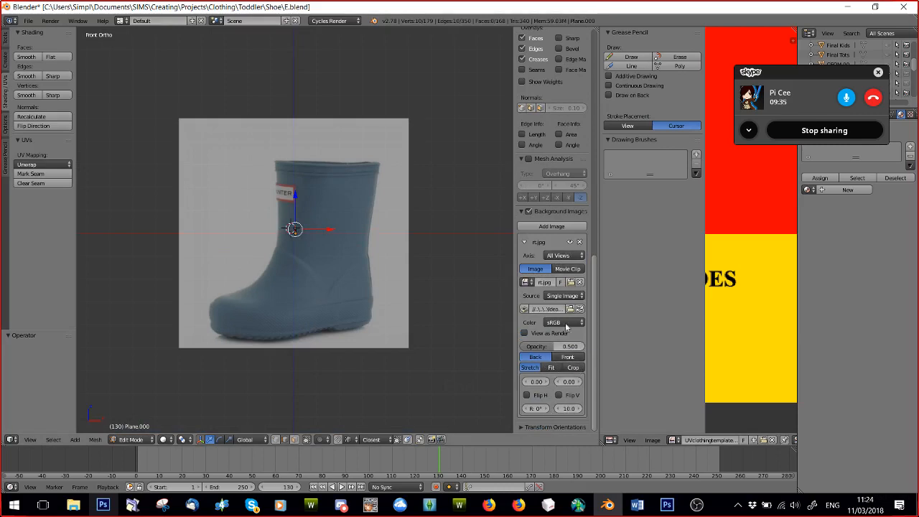
Replace the background image with the front boot photo rt3.jpg.
{"action": "left_click", "coordinate": [572, 282]}
{"action": "scroll", "coordinate": [786, 229], "scroll_direction": "down", "scroll_amount": 3}
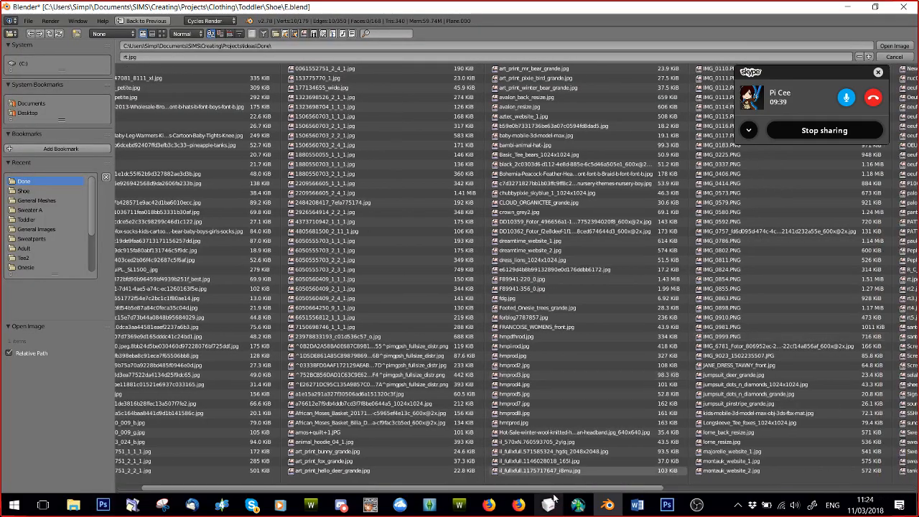
{"action": "scroll", "coordinate": [671, 475], "scroll_direction": "down", "scroll_amount": 5}
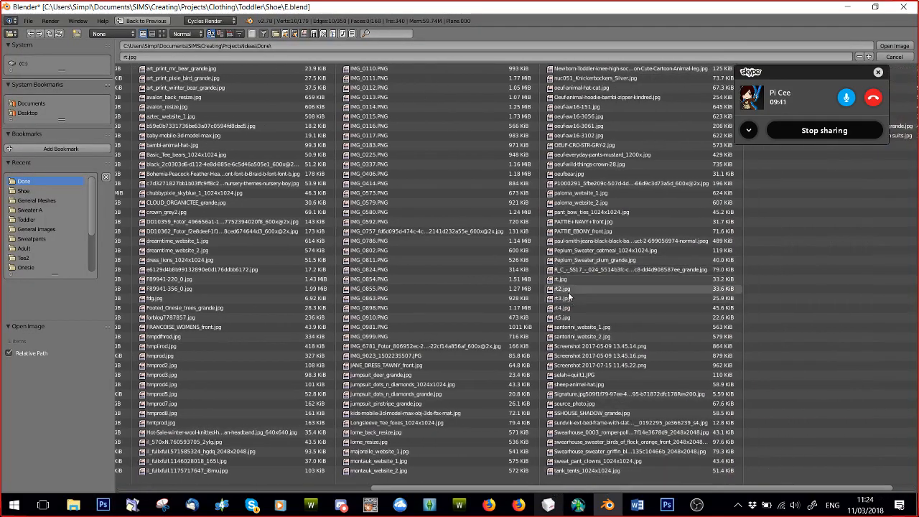
{"action": "double_click", "coordinate": [567, 298]}
{"action": "scroll", "coordinate": [297, 250], "scroll_direction": "up", "scroll_amount": 2}
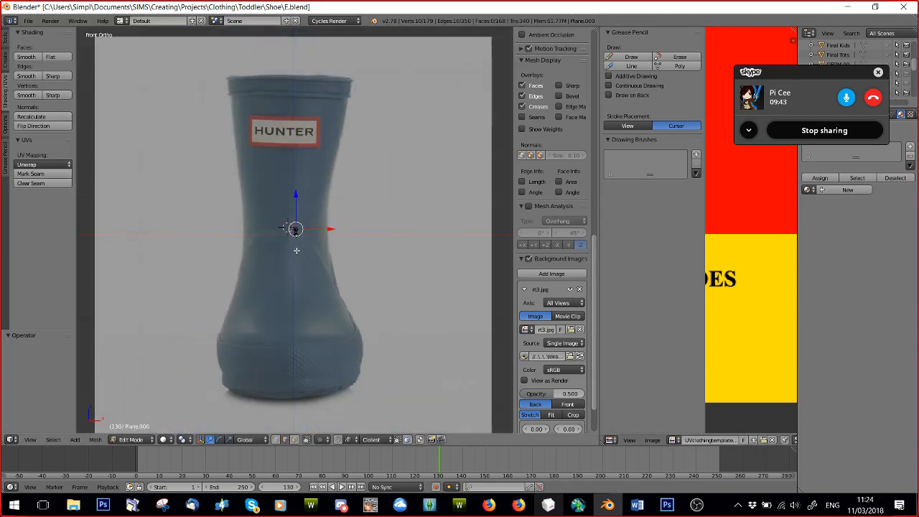
{"action": "scroll", "coordinate": [296, 250], "scroll_direction": "up", "scroll_amount": 1}
{"action": "scroll", "coordinate": [296, 249], "scroll_direction": "down", "scroll_amount": 3}
Scale the whole boot mesh up about 41.9 times and position it over the boot in the reference image.
{"action": "key", "text": "a"}
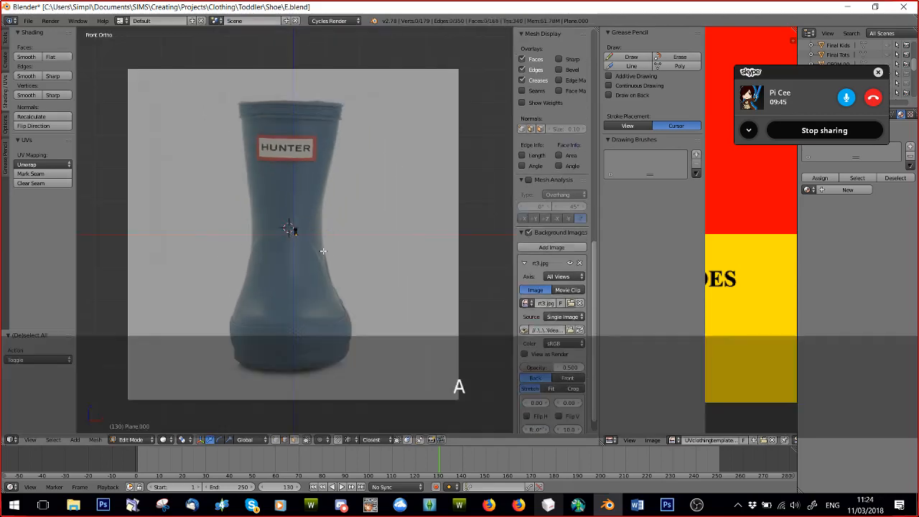
{"action": "key", "text": "s"}
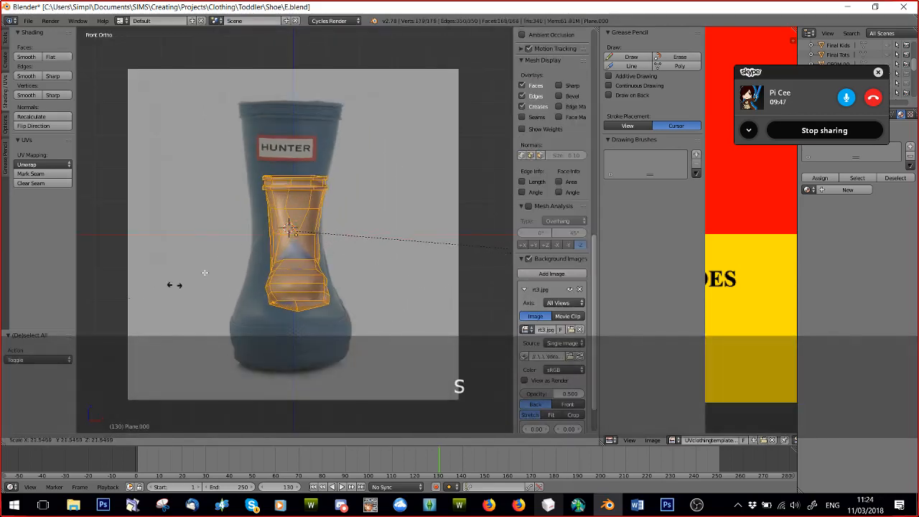
{"action": "left_click", "coordinate": [414, 309]}
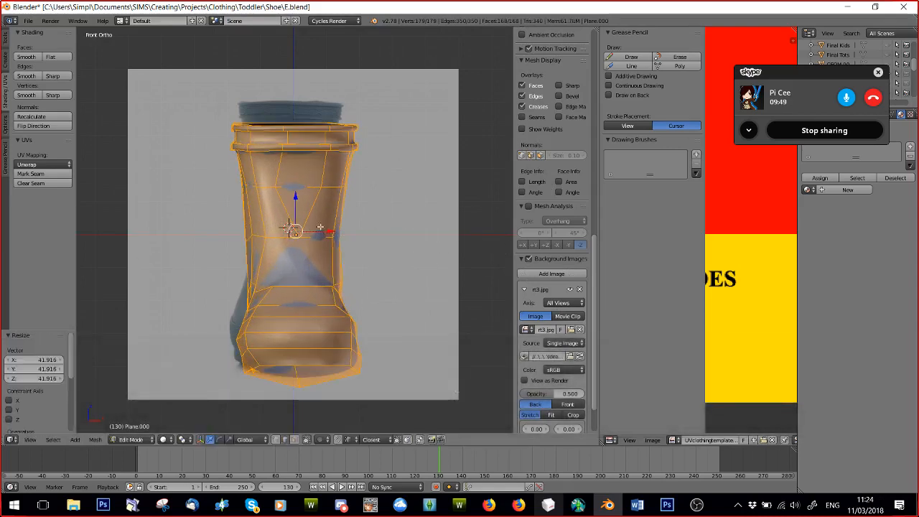
{"action": "left_click_drag", "start_coordinate": [295, 209], "coordinate": [321, 220]}
{"action": "key", "text": "s"}
{"action": "left_click", "coordinate": [380, 257]}
{"action": "key", "text": "s"}
{"action": "left_click", "coordinate": [322, 220]}
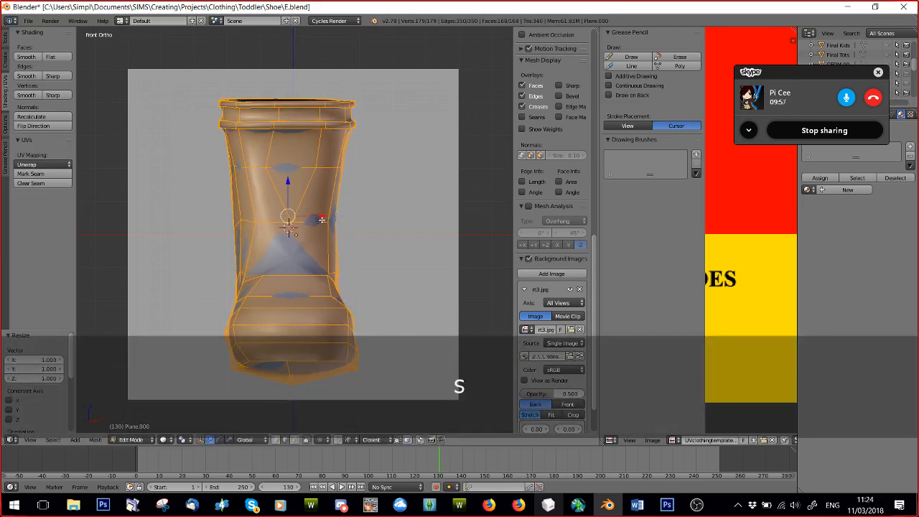
Shift a side vertex of the boot's shaft inward along X and try moving vertices on the opposite side.
{"action": "key", "text": "a"}
{"action": "middle_click_drag", "start_coordinate": [362, 270], "coordinate": [294, 233]}
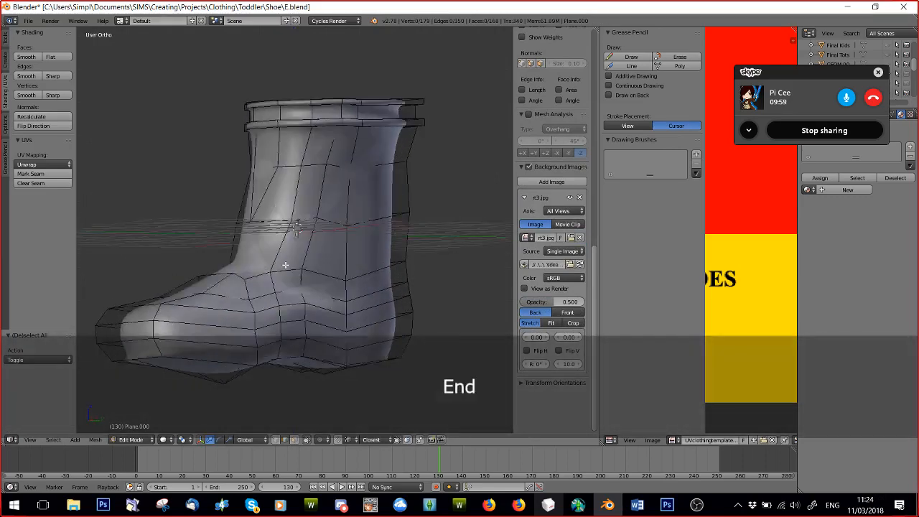
{"action": "key", "text": "KP_End"}
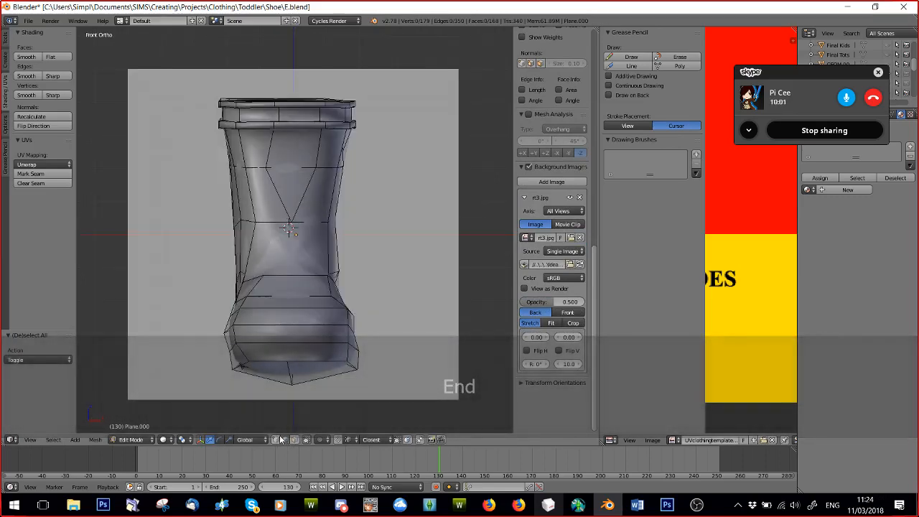
{"action": "right_click", "coordinate": [335, 233]}
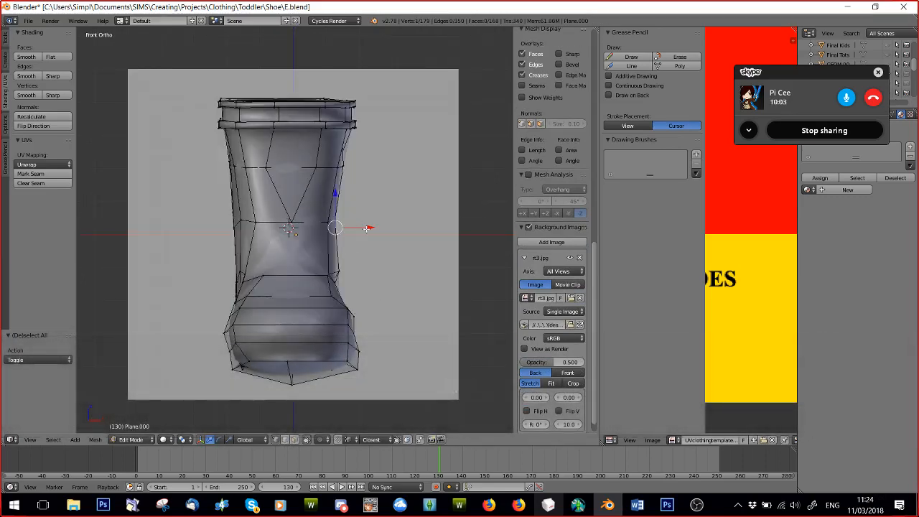
{"action": "left_click_drag", "start_coordinate": [355, 230], "coordinate": [350, 231]}
{"action": "left_click_drag", "start_coordinate": [268, 227], "coordinate": [301, 249]}
{"action": "left_click", "coordinate": [299, 249]}
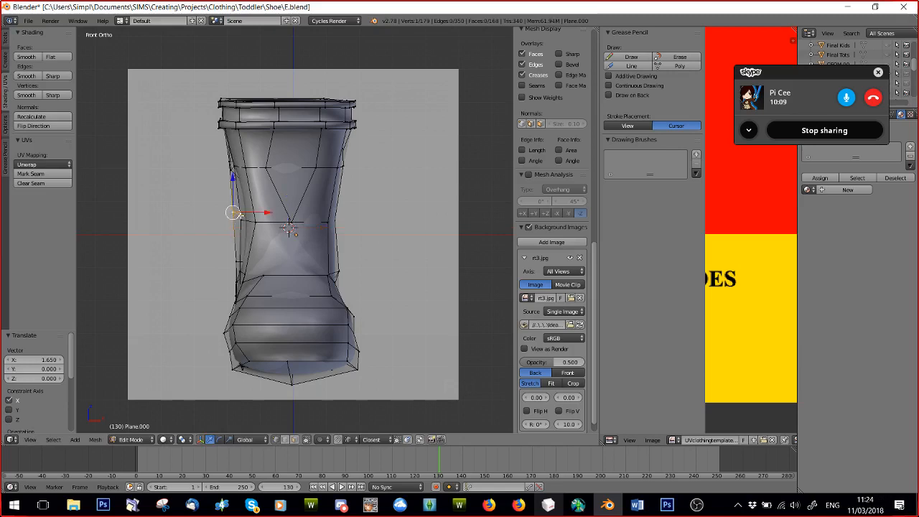
{"action": "left_click_drag", "start_coordinate": [268, 214], "coordinate": [237, 213]}
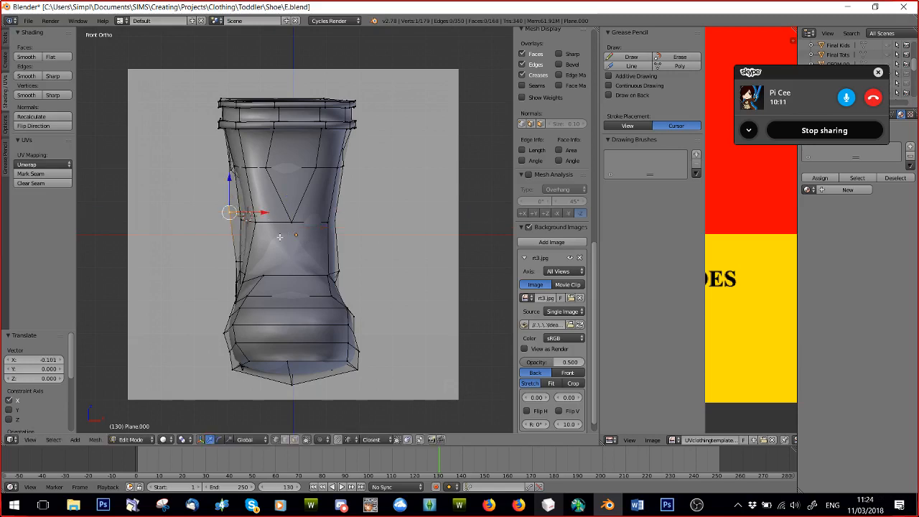
{"action": "key", "text": "ctrl+z"}
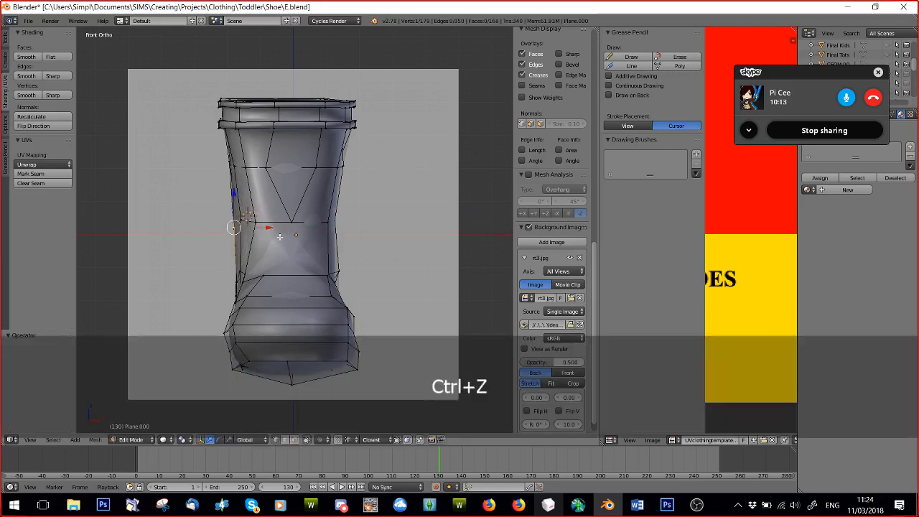
Deselect the mesh and switch the boot to Object Mode with Solid viewport shading.
{"action": "key", "text": "a"}
{"action": "middle_click_drag", "start_coordinate": [357, 228], "coordinate": [215, 259]}
{"action": "left_click", "coordinate": [138, 441]}
{"action": "left_click", "coordinate": [136, 375]}
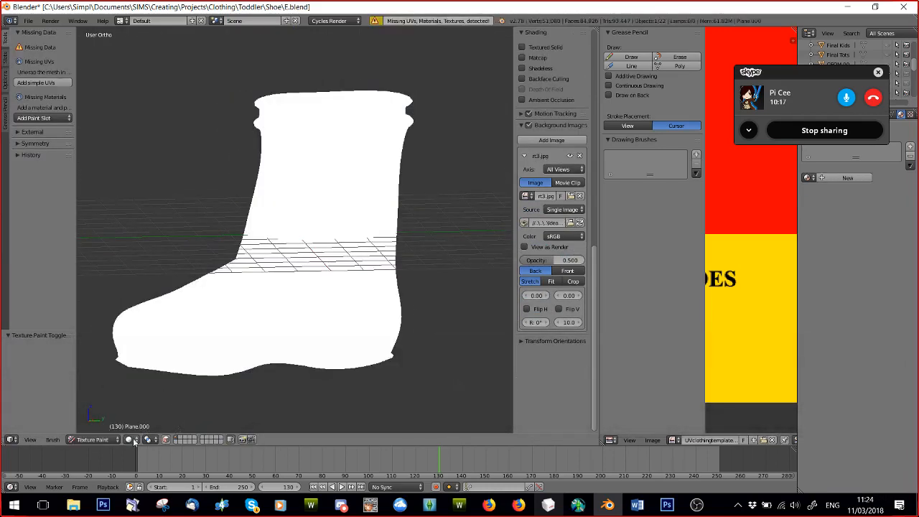
{"action": "left_click", "coordinate": [121, 440]}
{"action": "left_click", "coordinate": [130, 440]}
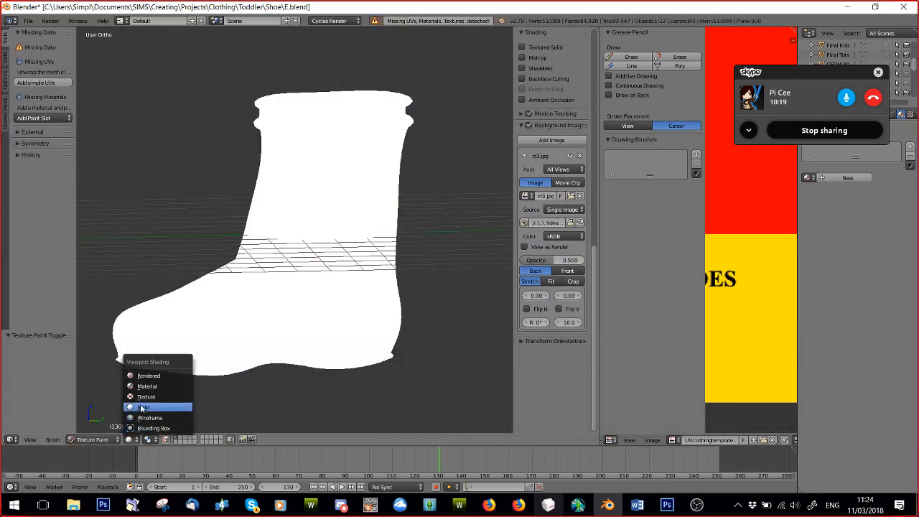
{"action": "left_click", "coordinate": [141, 408]}
{"action": "left_click", "coordinate": [92, 439]}
{"action": "left_click", "coordinate": [93, 428]}
{"action": "mouse_move", "coordinate": [176, 294]}
{"action": "middle_mouse_down"}
{"action": "mouse_move", "coordinate": [263, 288]}
{"action": "mouse_move", "coordinate": [232, 314]}
{"action": "mouse_move", "coordinate": [239, 327]}
{"action": "mouse_move", "coordinate": [308, 285]}
{"action": "middle_mouse_up"}
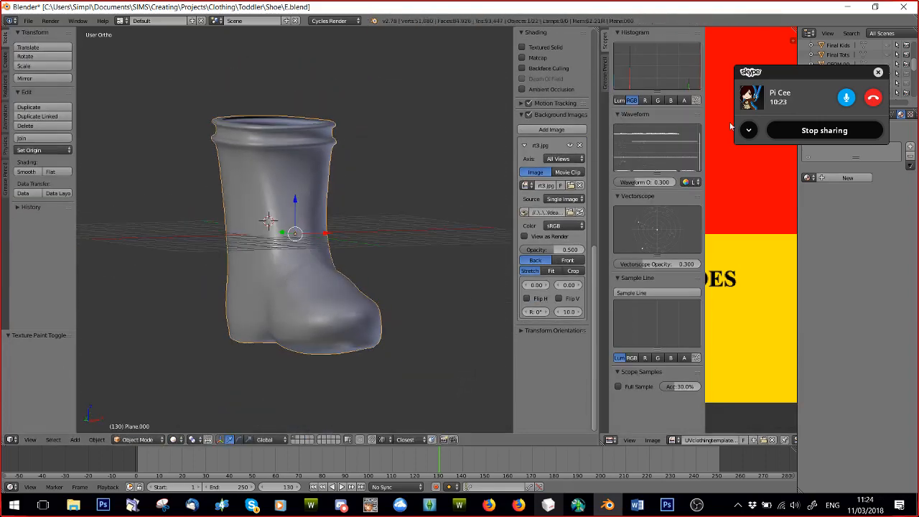
Apply the boot's Catmull-Clark Subdivision Surface modifier with its view level of 2.
{"action": "left_click_drag", "start_coordinate": [761, 72], "coordinate": [600, 32]}
{"action": "left_click", "coordinate": [883, 116]}
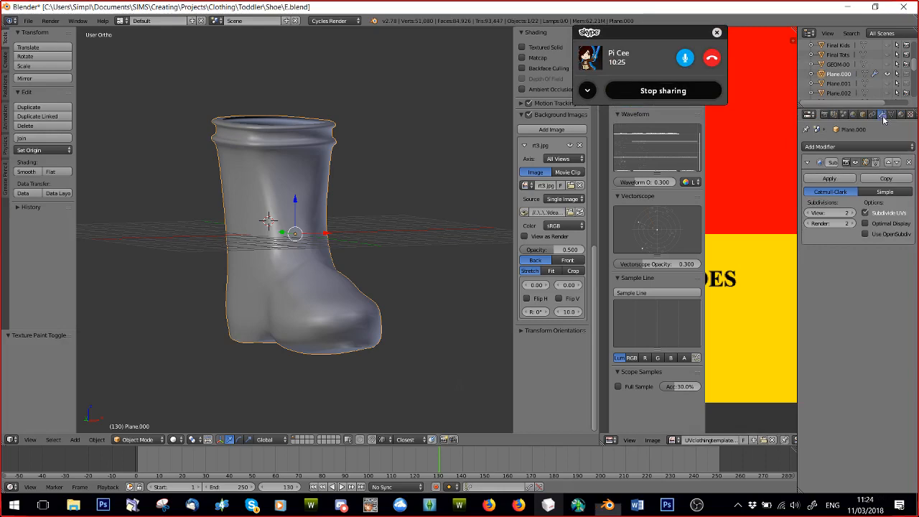
{"action": "left_click", "coordinate": [830, 179]}
Switch the boot object to Edit Mode.
{"action": "middle_click_drag", "start_coordinate": [252, 263], "coordinate": [166, 366]}
{"action": "left_click", "coordinate": [139, 440]}
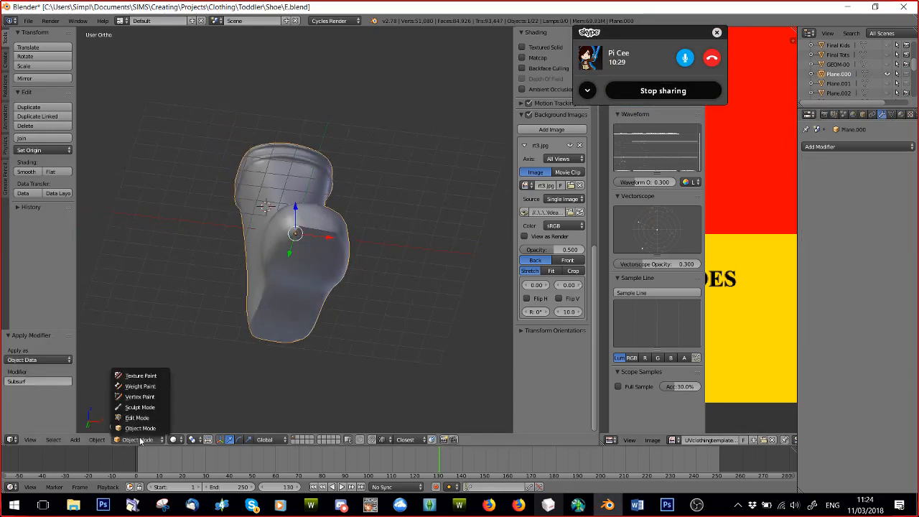
{"action": "left_click", "coordinate": [137, 417]}
Delete the row of vertices along the toe's front edge of the sole one by one, opening a gap under the toe.
{"action": "scroll", "coordinate": [293, 335], "scroll_direction": "up", "scroll_amount": 6}
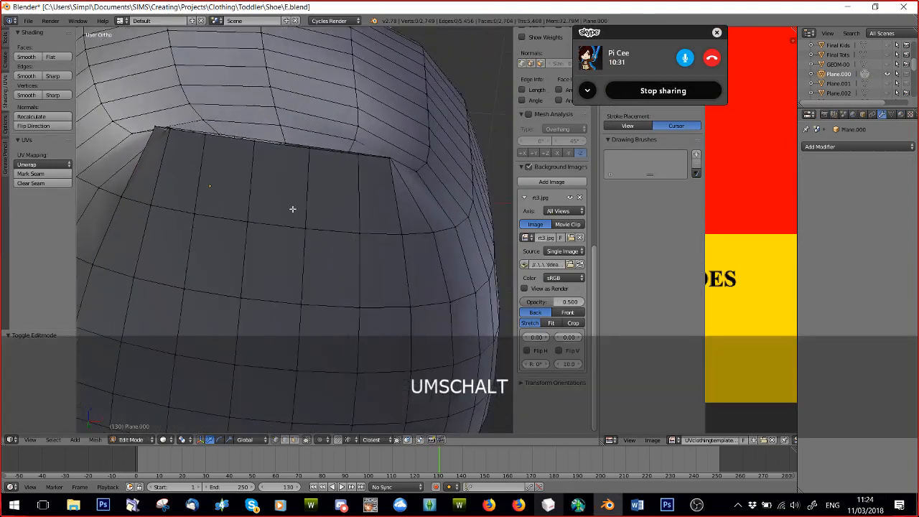
{"action": "middle_click_drag", "start_coordinate": [293, 209], "coordinate": [303, 211]}
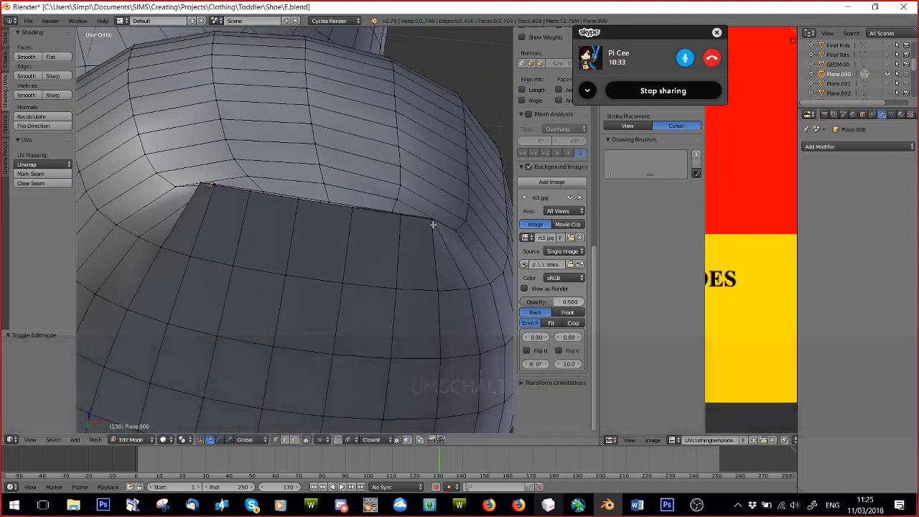
{"action": "right_click", "coordinate": [429, 223], "text": "alt"}
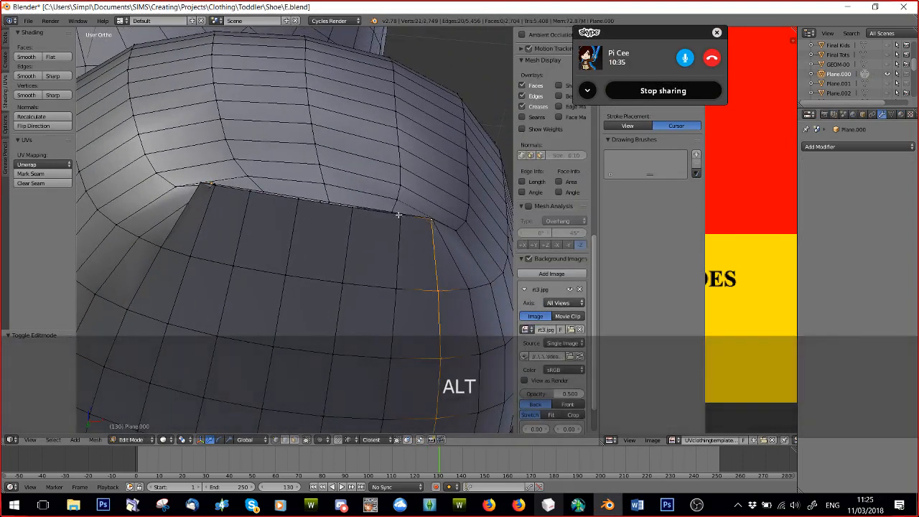
{"action": "right_click", "coordinate": [430, 219]}
{"action": "key", "text": "Delete"}
{"action": "left_click", "coordinate": [425, 221]}
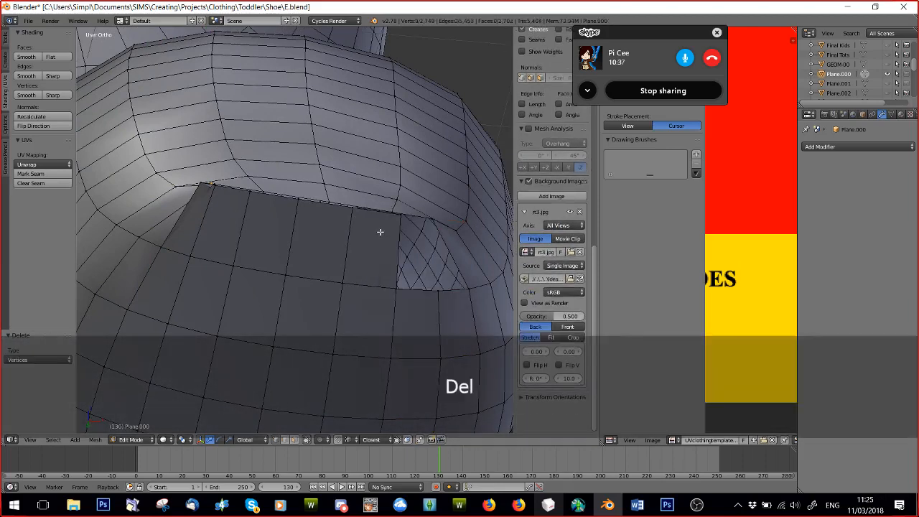
{"action": "right_click", "coordinate": [352, 213]}
{"action": "key", "text": "Delete"}
{"action": "left_click", "coordinate": [352, 214]}
{"action": "right_click", "coordinate": [351, 209]}
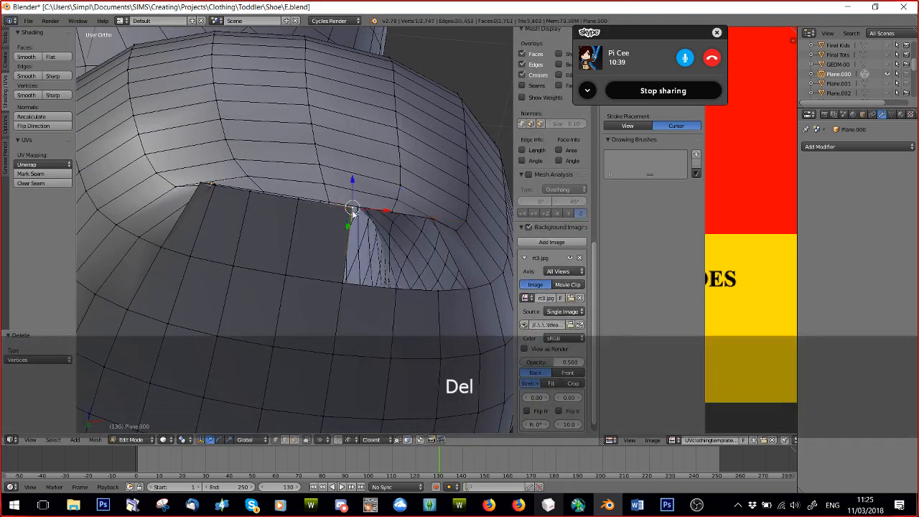
{"action": "key", "text": "Delete"}
{"action": "left_click", "coordinate": [349, 211]}
{"action": "right_click", "coordinate": [298, 201]}
{"action": "key", "text": "Delete"}
{"action": "left_click", "coordinate": [294, 202]}
{"action": "right_click", "coordinate": [246, 188]}
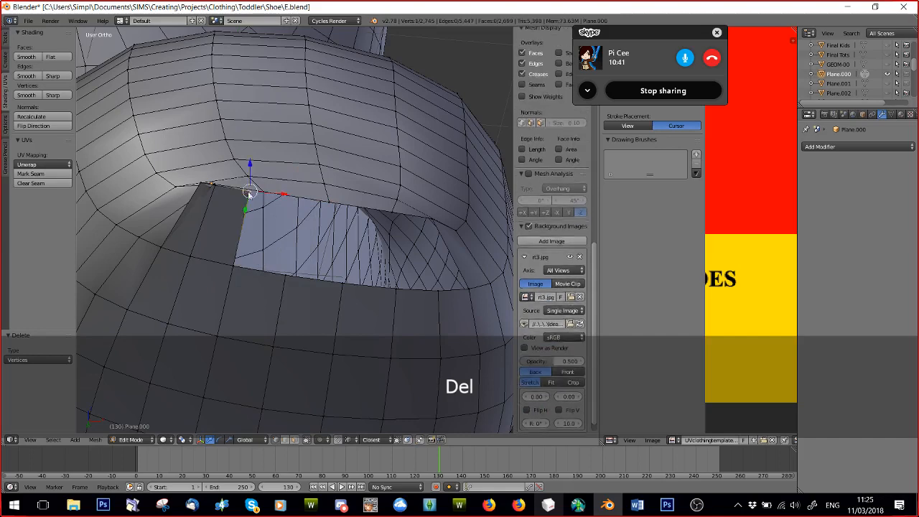
{"action": "key", "text": "Delete"}
{"action": "left_click", "coordinate": [247, 189]}
{"action": "right_click", "coordinate": [211, 187]}
{"action": "key", "text": "Delete"}
{"action": "left_click", "coordinate": [203, 186]}
{"action": "right_click", "coordinate": [203, 185]}
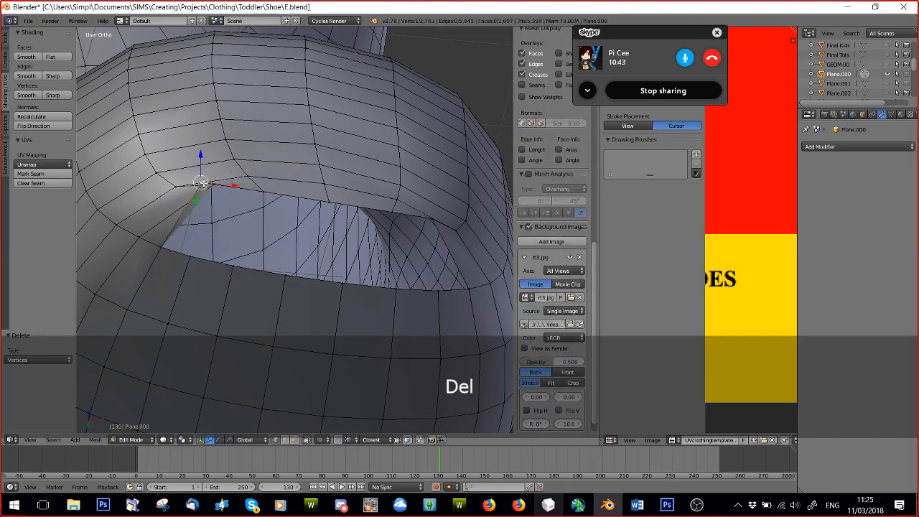
{"action": "key", "text": "Delete"}
{"action": "left_click", "coordinate": [207, 187]}
Move the two vertices at opposite ends of the toe gap's upper rim into the gap to reshape its edge.
{"action": "middle_click_drag", "start_coordinate": [223, 194], "coordinate": [395, 228]}
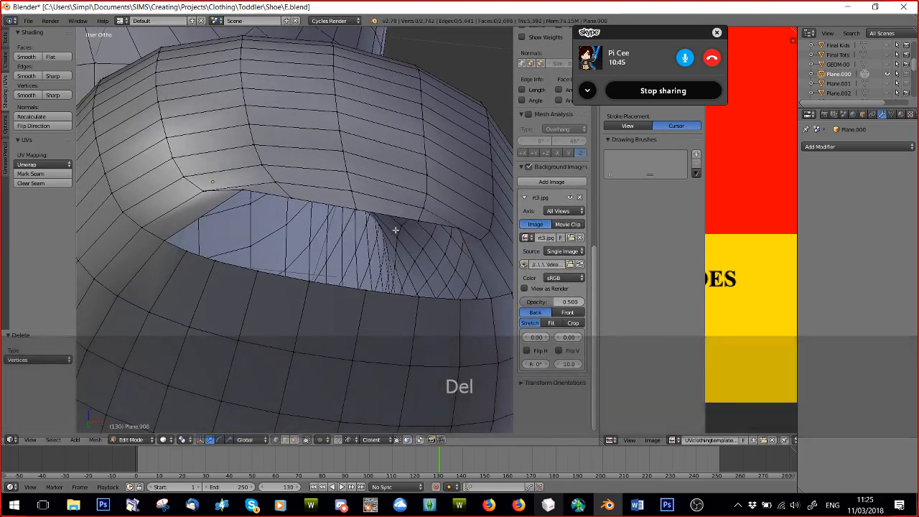
{"action": "right_click", "coordinate": [458, 229]}
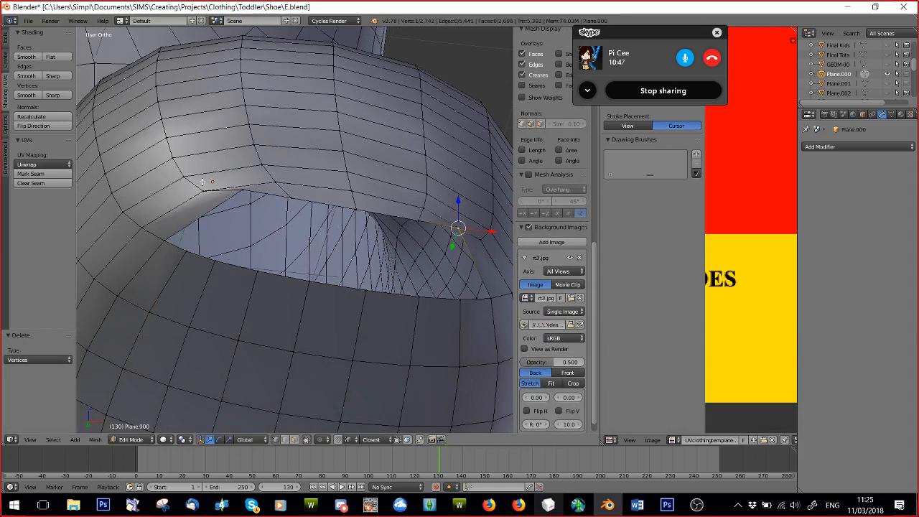
{"action": "key", "text": "g"}
{"action": "left_click", "coordinate": [240, 207]}
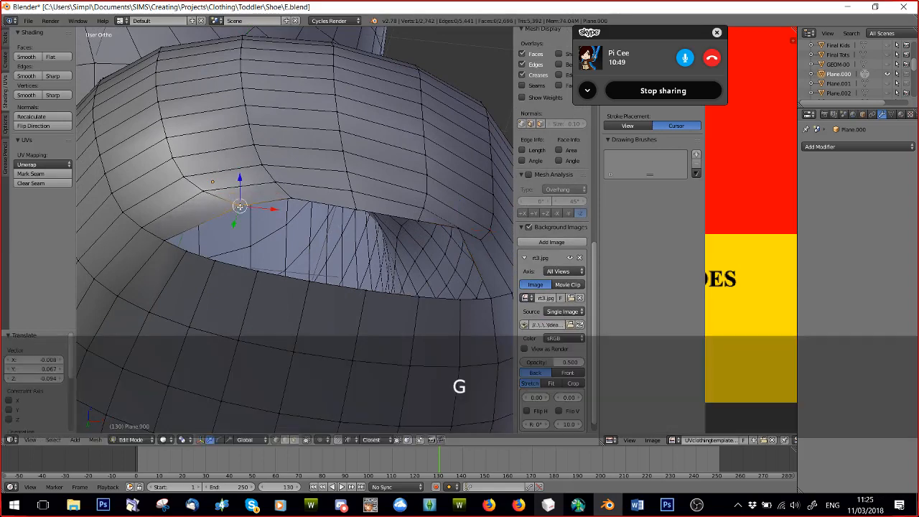
{"action": "key", "text": "g"}
{"action": "left_click", "coordinate": [447, 244]}
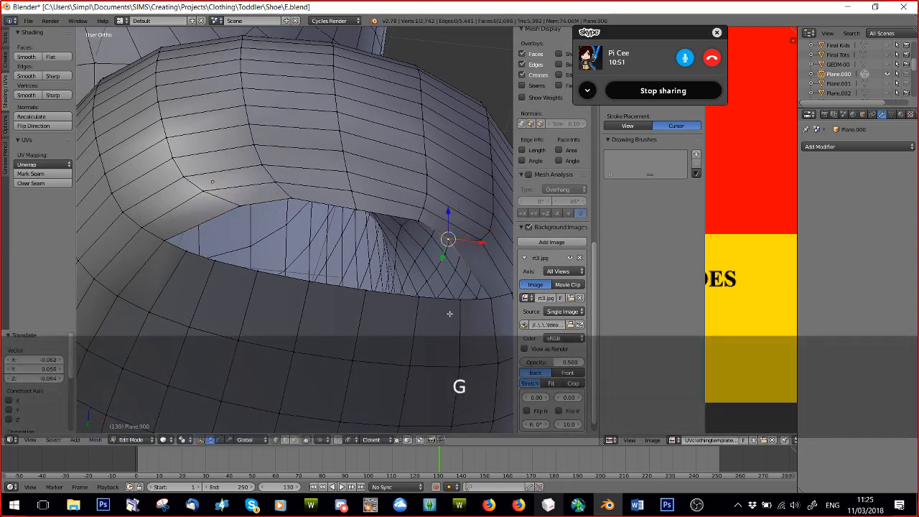
Fill three faces at one end of the toe gap between its upper rim and the sole edge, then deselect everything.
{"action": "scroll", "coordinate": [553, 301], "scroll_direction": "up", "scroll_amount": 2}
{"action": "right_click", "coordinate": [478, 287], "text": "shift"}
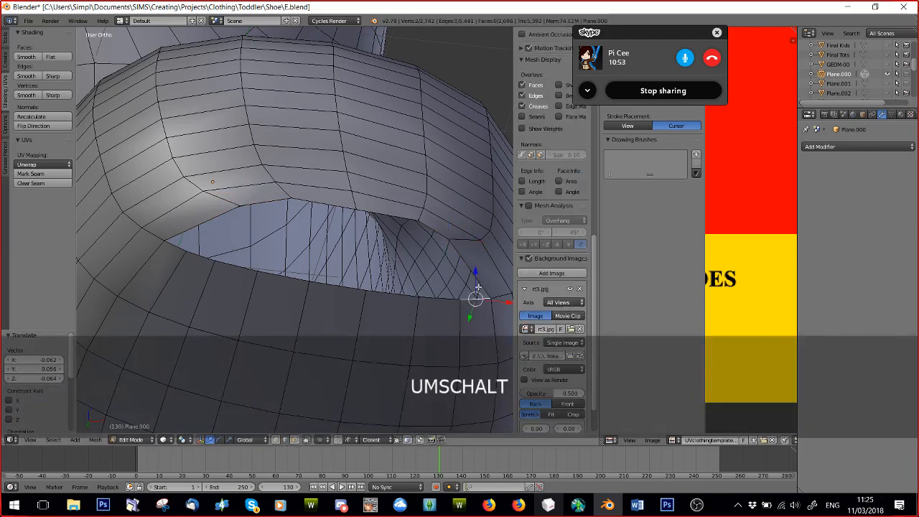
{"action": "right_click", "coordinate": [476, 274], "text": "shift"}
{"action": "key", "text": "f"}
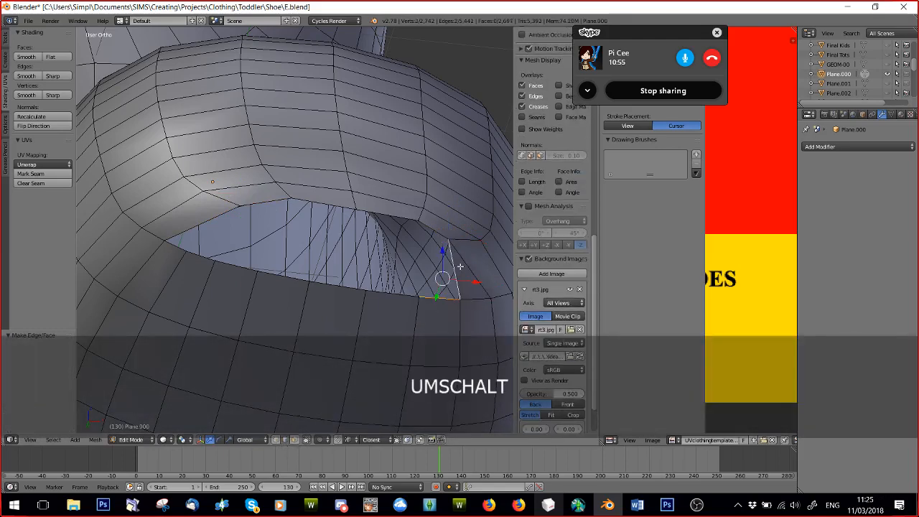
{"action": "right_click", "coordinate": [423, 228]}
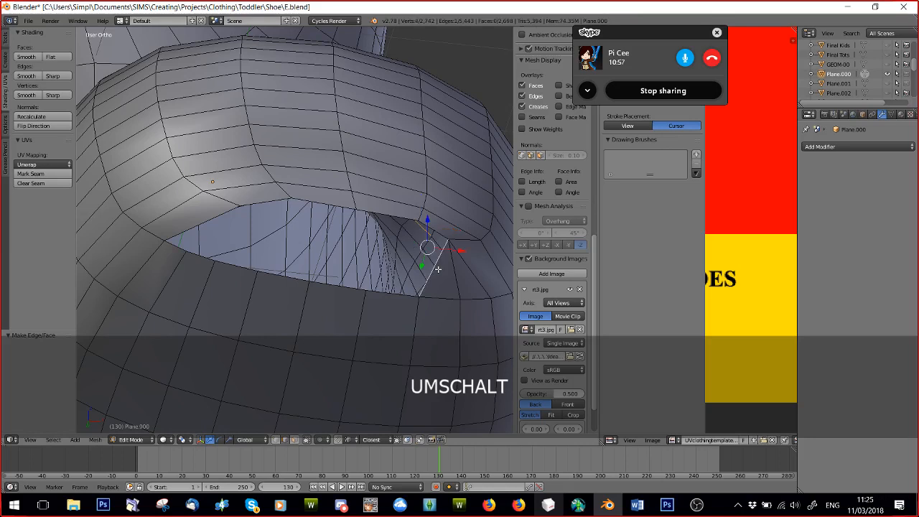
{"action": "key", "text": "f"}
{"action": "key", "text": "ctrl+z"}
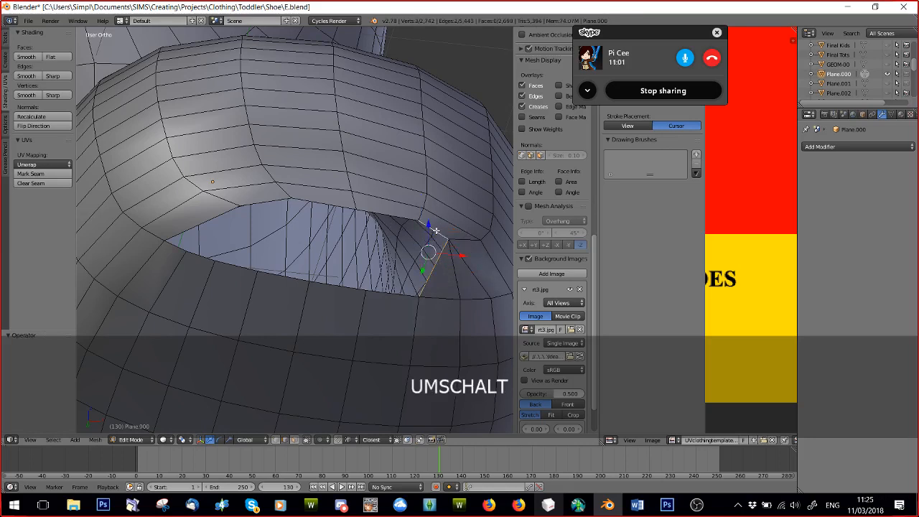
{"action": "key", "text": "f"}
{"action": "scroll", "coordinate": [431, 231], "scroll_direction": "down", "scroll_amount": 2}
{"action": "key", "text": "a"}
{"action": "scroll", "coordinate": [341, 240], "scroll_direction": "down", "scroll_amount": 2}
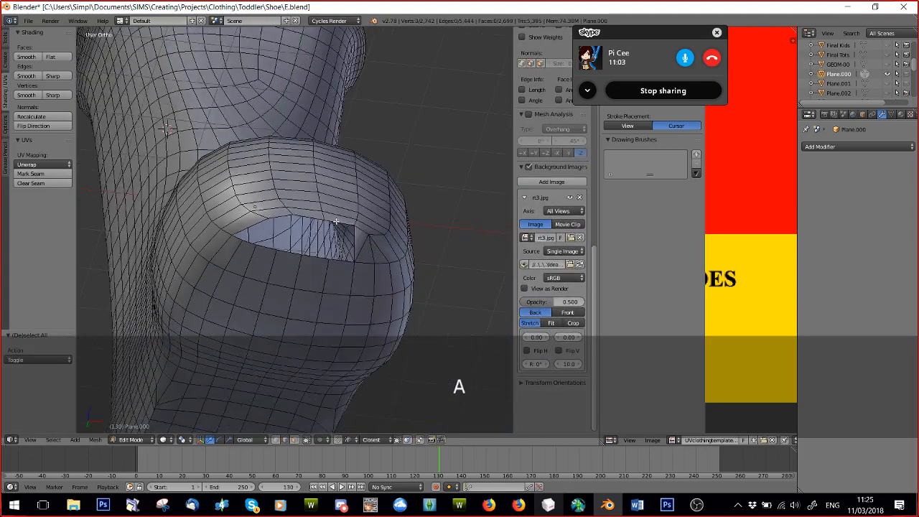
{"action": "middle_click_drag", "start_coordinate": [340, 240], "coordinate": [316, 194]}
{"action": "scroll", "coordinate": [316, 194], "scroll_direction": "down", "scroll_amount": 2}
{"action": "scroll", "coordinate": [316, 193], "scroll_direction": "up", "scroll_amount": 5}
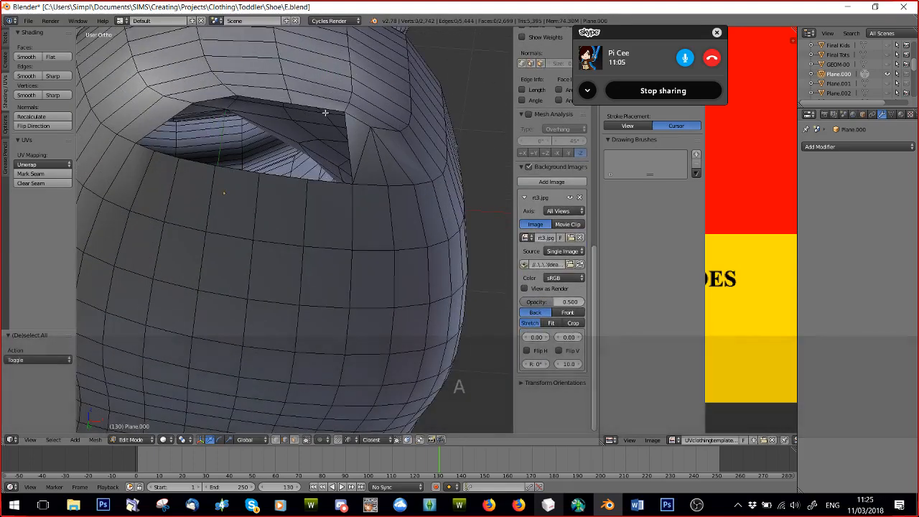
{"action": "right_click", "coordinate": [335, 113]}
{"action": "right_click", "coordinate": [319, 108], "text": "shift"}
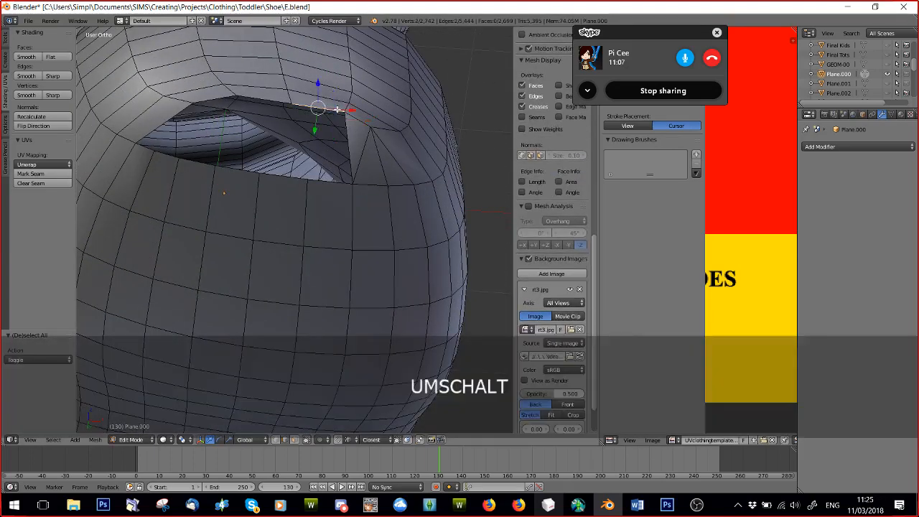
Mark the edge loop running around the boot just above the sole as a UV seam.
{"action": "scroll", "coordinate": [351, 136], "scroll_direction": "down", "scroll_amount": 5}
{"action": "middle_click_drag", "start_coordinate": [272, 273], "coordinate": [290, 77]}
{"action": "scroll", "coordinate": [359, 254], "scroll_direction": "down", "scroll_amount": 1}
{"action": "scroll", "coordinate": [318, 136], "scroll_direction": "up", "scroll_amount": 3}
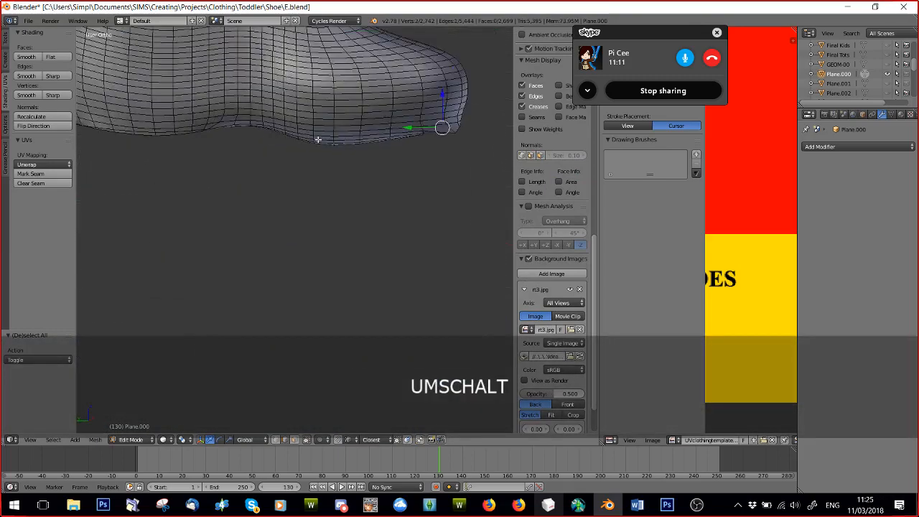
{"action": "right_click", "coordinate": [355, 100], "text": "alt"}
{"action": "right_click", "coordinate": [355, 116], "text": "alt"}
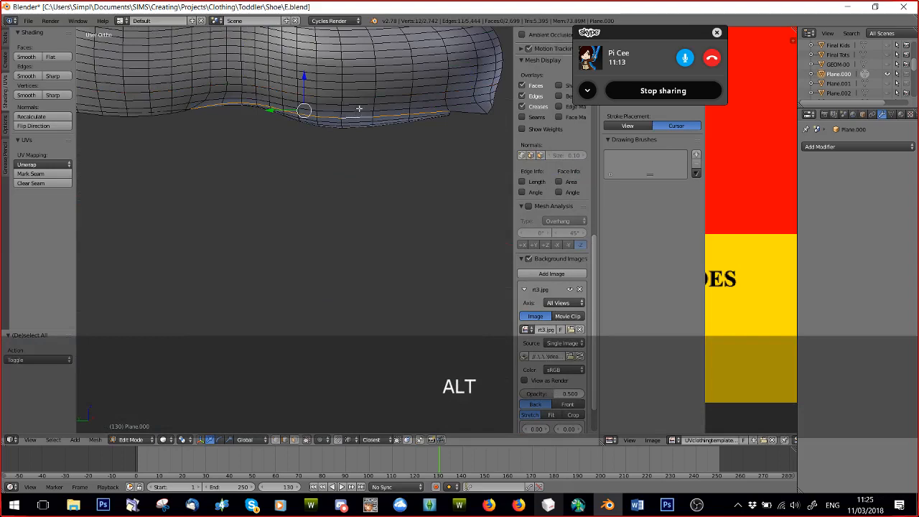
{"action": "scroll", "coordinate": [359, 109], "scroll_direction": "down", "scroll_amount": 3}
{"action": "right_click", "coordinate": [280, 177], "text": "alt"}
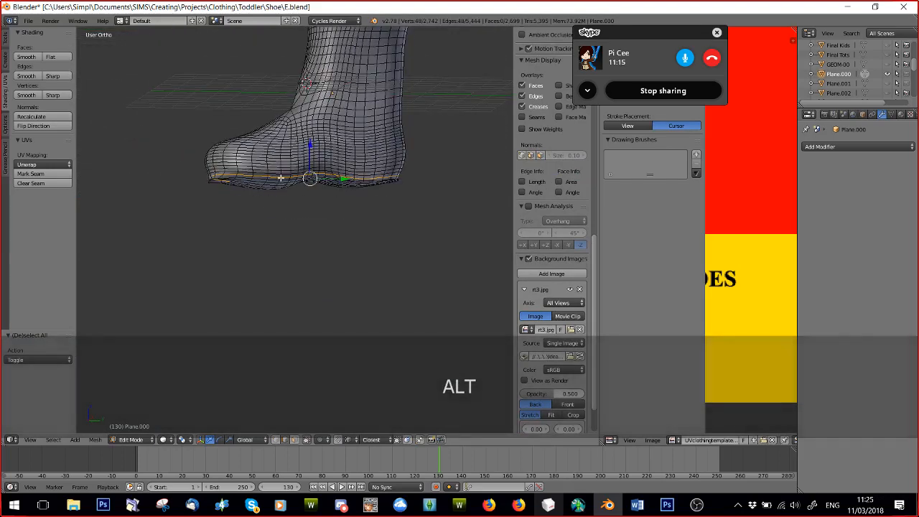
{"action": "middle_click_drag", "start_coordinate": [280, 178], "coordinate": [211, 165]}
{"action": "key", "text": "ctrl+e"}
{"action": "left_click", "coordinate": [261, 182]}
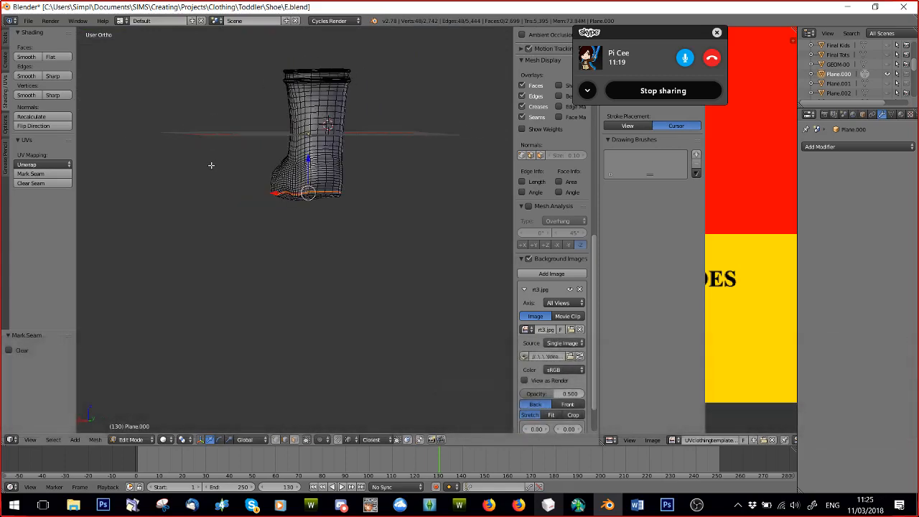
Mark the vertical edge loop running down the back of the boot as a UV seam.
{"action": "scroll", "coordinate": [359, 191], "scroll_direction": "up", "scroll_amount": 3}
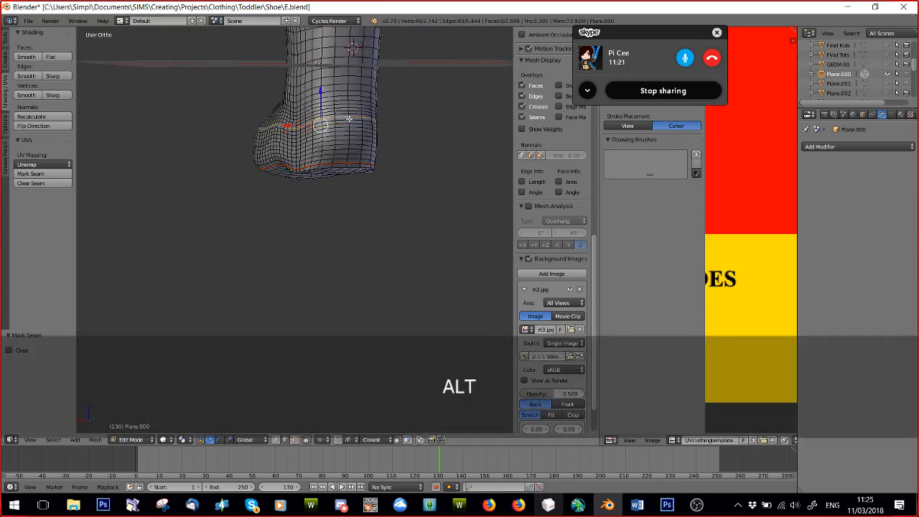
{"action": "scroll", "coordinate": [341, 133], "scroll_direction": "down", "scroll_amount": 2}
{"action": "middle_click_drag", "start_coordinate": [351, 129], "coordinate": [295, 219]}
{"action": "key", "text": "ctrl+e"}
{"action": "left_click", "coordinate": [338, 198]}
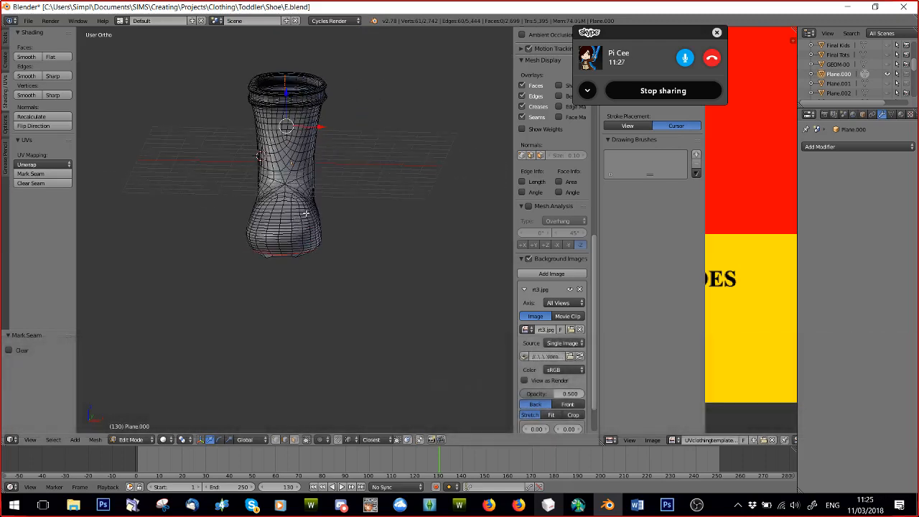
Unwrap the entire boot mesh using the marked seams.
{"action": "key", "text": "a"}
{"action": "key", "text": "u"}
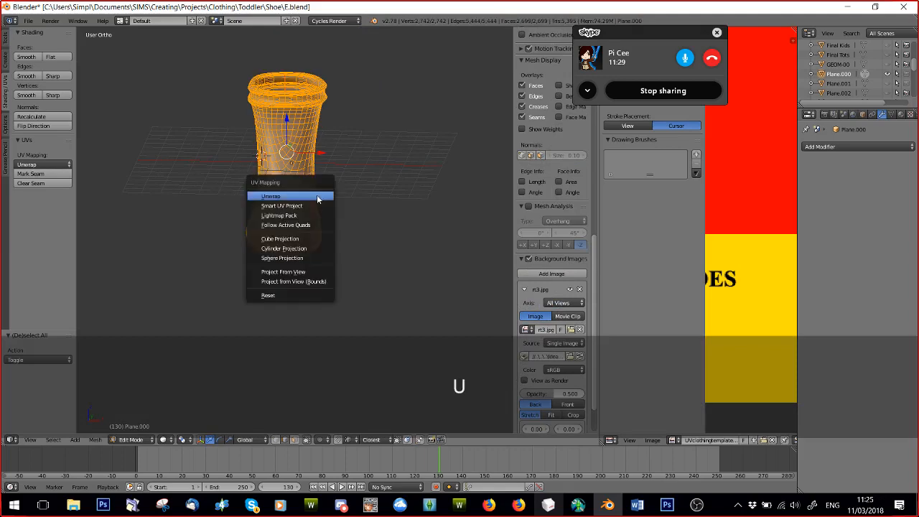
{"action": "left_click", "coordinate": [280, 195]}
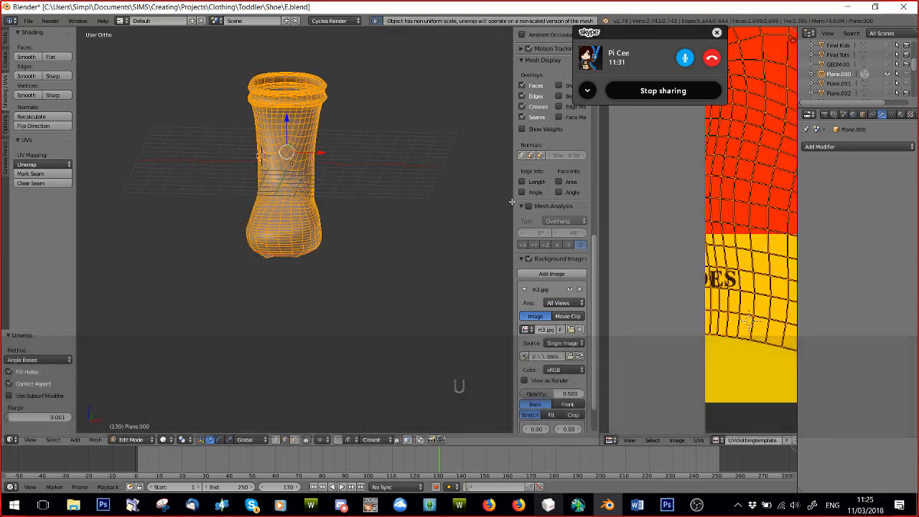
Widen the UV editor and examine the boot's unwrapped islands over the clothing template alongside the mesh.
{"action": "left_click_drag", "start_coordinate": [508, 204], "coordinate": [628, 233]}
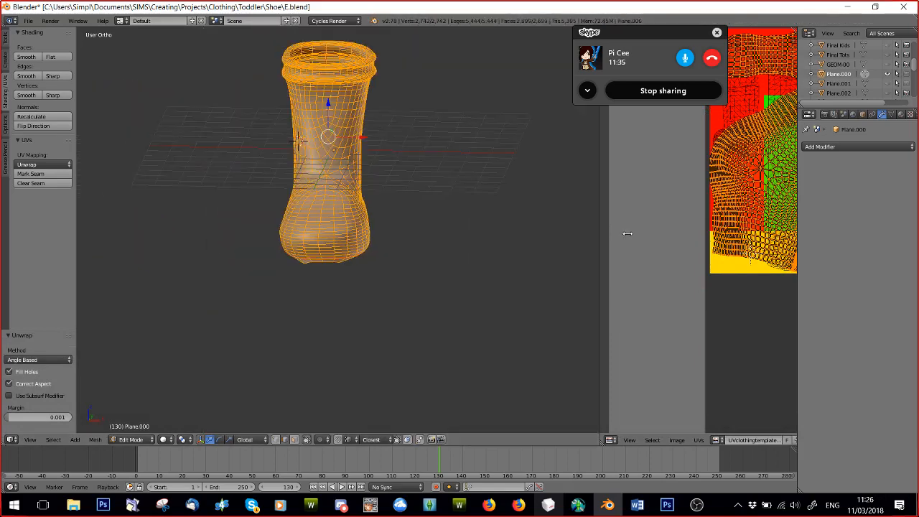
{"action": "left_click_drag", "start_coordinate": [601, 226], "coordinate": [273, 203]}
{"action": "scroll", "coordinate": [614, 244], "scroll_direction": "down", "scroll_amount": 4}
{"action": "middle_click_drag", "start_coordinate": [614, 245], "coordinate": [618, 290]}
{"action": "scroll", "coordinate": [618, 290], "scroll_direction": "up", "scroll_amount": 4}
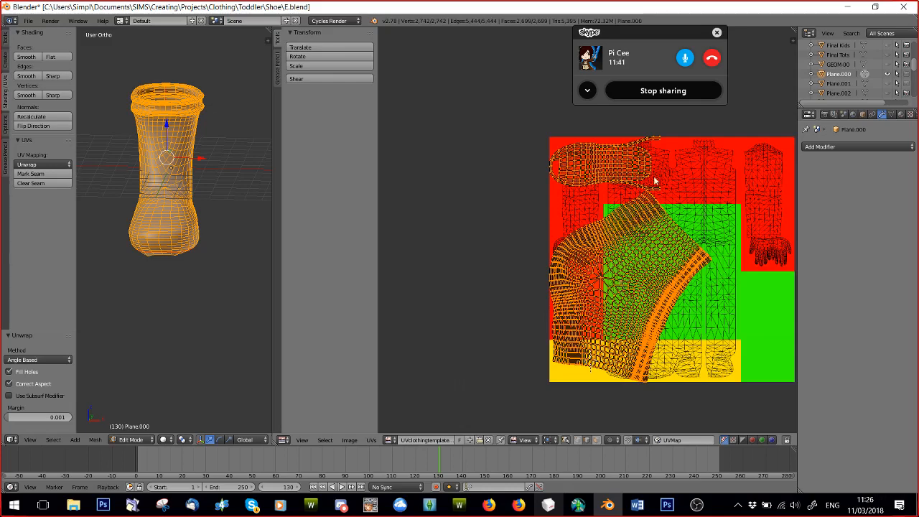
{"action": "middle_click_drag", "start_coordinate": [231, 277], "coordinate": [266, 261]}
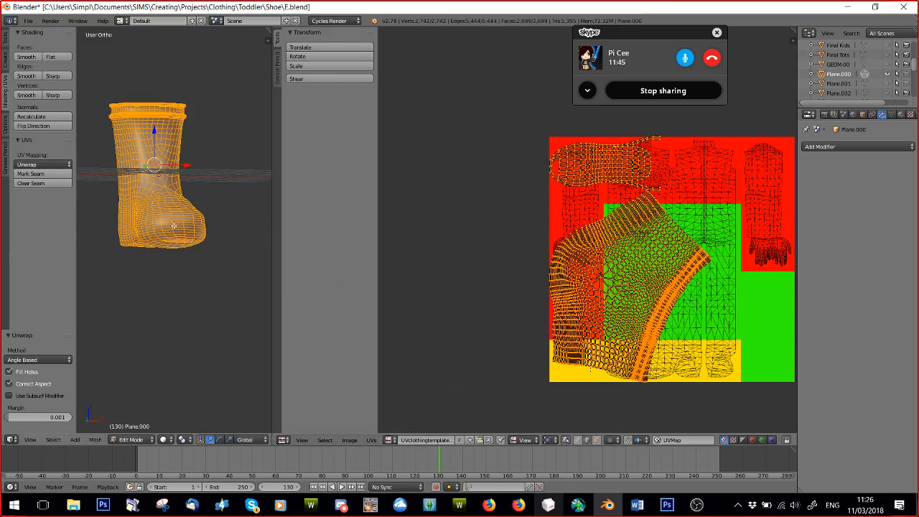
{"action": "middle_click_drag", "start_coordinate": [180, 246], "coordinate": [141, 268]}
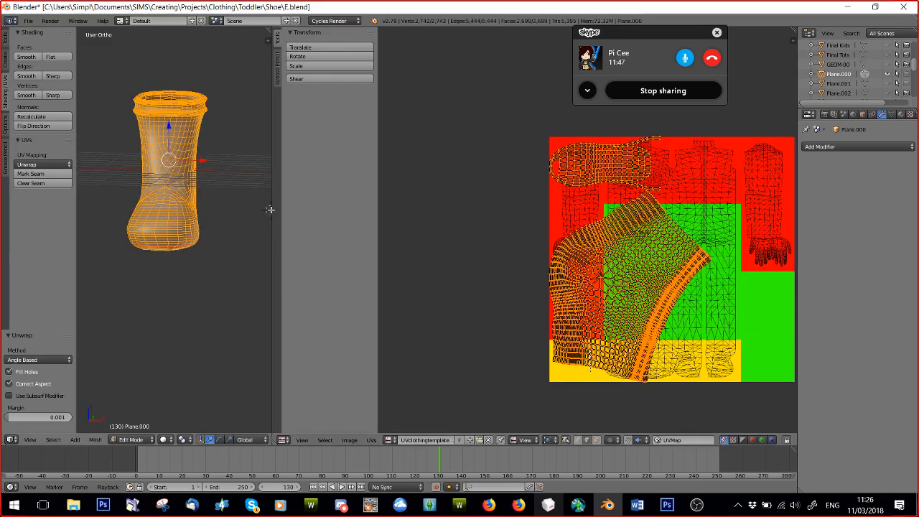
Widen the 3D view, put the boot in Sculpt Mode and choose the Smooth brush for its surface.
{"action": "left_click_drag", "start_coordinate": [272, 214], "coordinate": [543, 216]}
{"action": "middle_click_drag", "start_coordinate": [331, 229], "coordinate": [347, 281], "text": "shift"}
{"action": "scroll", "coordinate": [361, 283], "scroll_direction": "up", "scroll_amount": 3}
{"action": "left_click", "coordinate": [132, 439]}
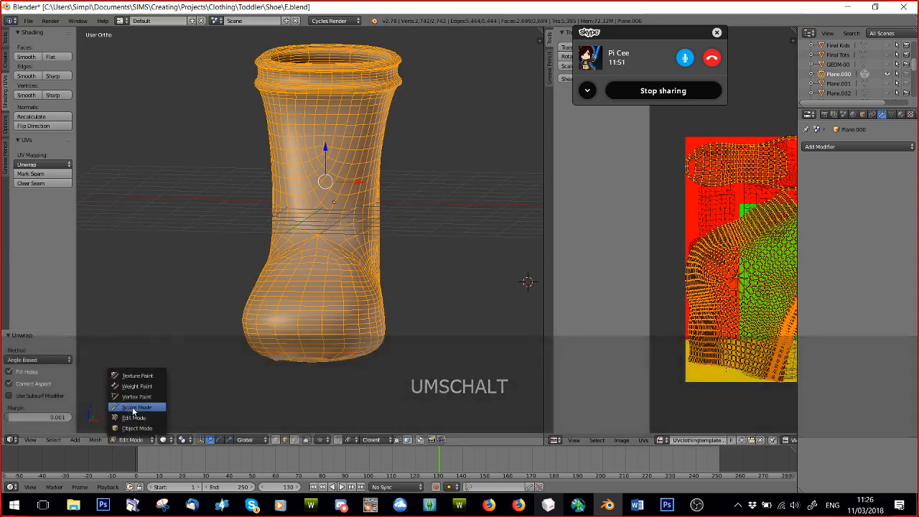
{"action": "left_click", "coordinate": [134, 408]}
{"action": "left_click", "coordinate": [63, 66]}
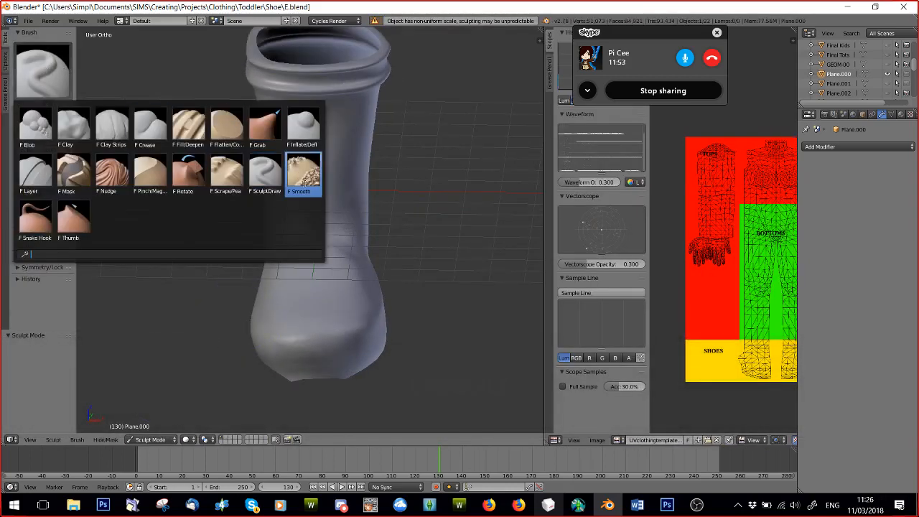
{"action": "left_click", "coordinate": [303, 182]}
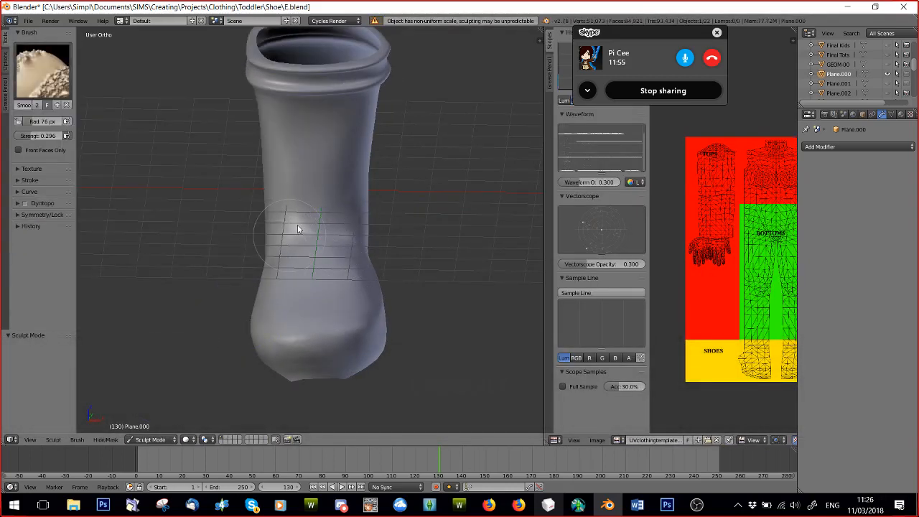
{"action": "middle_click_drag", "start_coordinate": [343, 252], "coordinate": [244, 214]}
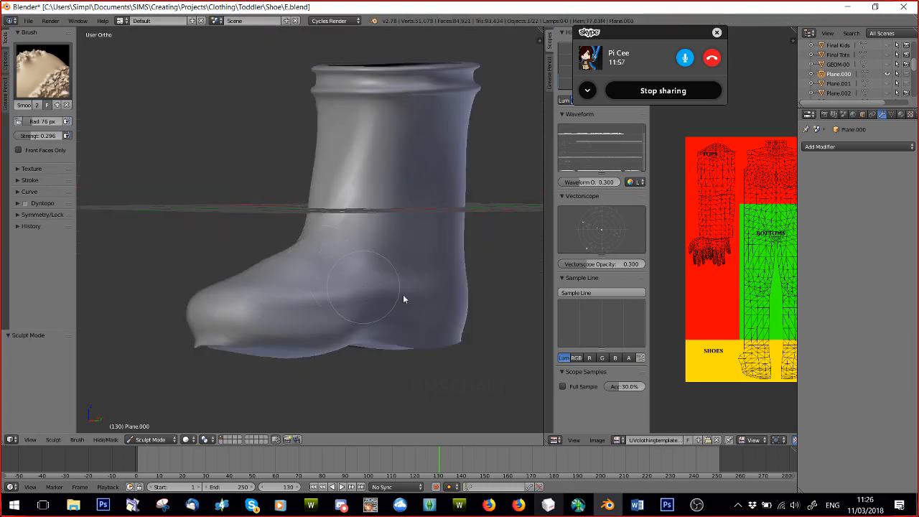
Smooth the boot's surface around the toe, instep and ankle from both sides with the Smooth brush.
{"action": "middle_click_drag", "start_coordinate": [404, 299], "coordinate": [369, 304]}
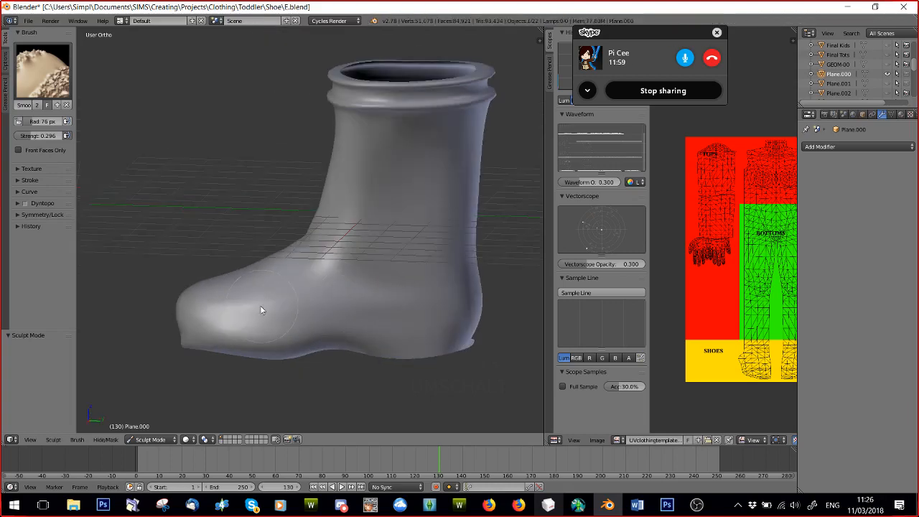
{"action": "mouse_move", "coordinate": [260, 305]}
{"action": "middle_mouse_down"}
{"action": "mouse_move", "coordinate": [301, 301]}
{"action": "mouse_move", "coordinate": [272, 316]}
{"action": "mouse_move", "coordinate": [397, 302]}
{"action": "mouse_move", "coordinate": [234, 201]}
{"action": "middle_mouse_up"}
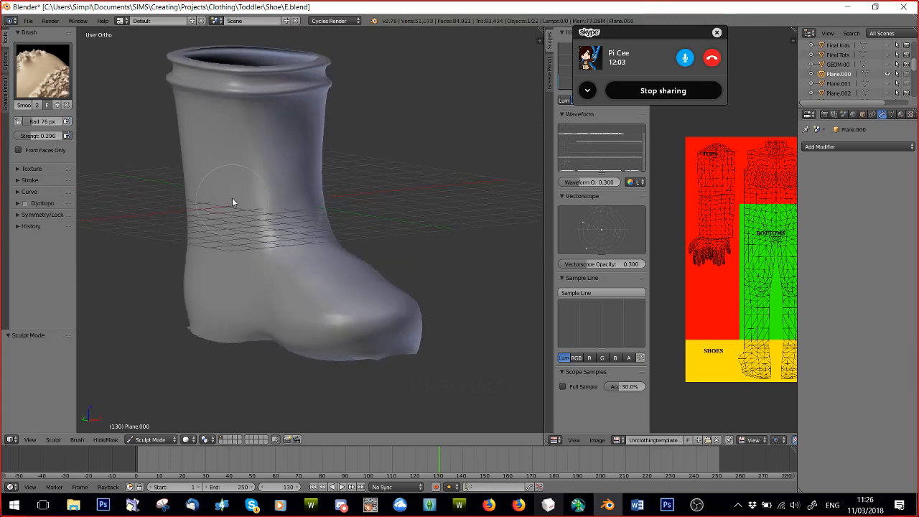
{"action": "mouse_move", "coordinate": [297, 222]}
{"action": "middle_mouse_down"}
{"action": "mouse_move", "coordinate": [353, 305]}
{"action": "mouse_move", "coordinate": [390, 266]}
{"action": "mouse_move", "coordinate": [386, 256]}
{"action": "middle_mouse_up"}
{"action": "mouse_move", "coordinate": [387, 309]}
{"action": "middle_mouse_down"}
{"action": "mouse_move", "coordinate": [289, 308]}
{"action": "mouse_move", "coordinate": [308, 328]}
{"action": "middle_mouse_up"}
{"action": "middle_click_drag", "start_coordinate": [282, 298], "coordinate": [393, 259]}
{"action": "scroll", "coordinate": [392, 259], "scroll_direction": "down", "scroll_amount": 4}
{"action": "mouse_move", "coordinate": [364, 300]}
{"action": "middle_mouse_down"}
{"action": "mouse_move", "coordinate": [262, 254]}
{"action": "mouse_move", "coordinate": [219, 254]}
{"action": "middle_mouse_up"}
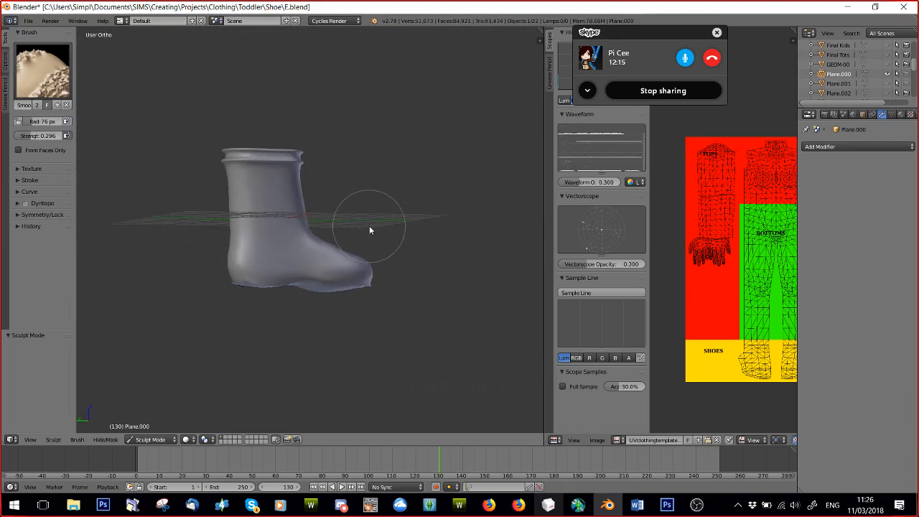
Return the boot to Object Mode and delete it from the scene.
{"action": "left_click", "coordinate": [148, 440]}
{"action": "left_click", "coordinate": [144, 427]}
{"action": "scroll", "coordinate": [276, 248], "scroll_direction": "down", "scroll_amount": 2}
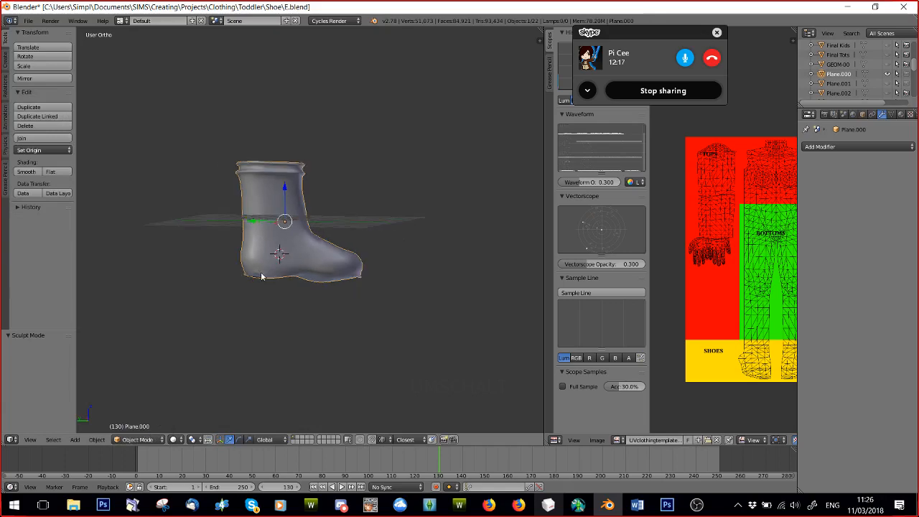
{"action": "key", "text": "Delete"}
{"action": "left_click", "coordinate": [288, 248]}
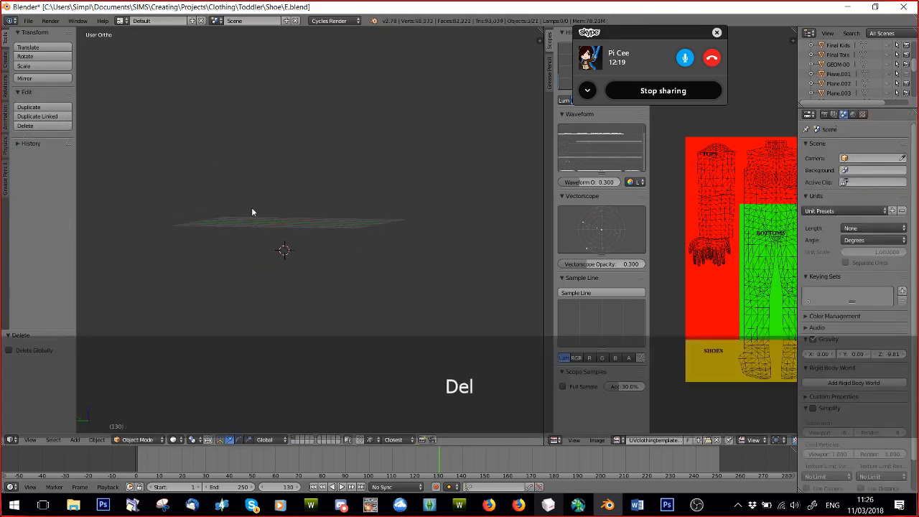
Open KNOT.blend from the General Meshes folder to bring up the knotted bow model.
{"action": "left_click", "coordinate": [28, 20]}
{"action": "left_click", "coordinate": [41, 45]}
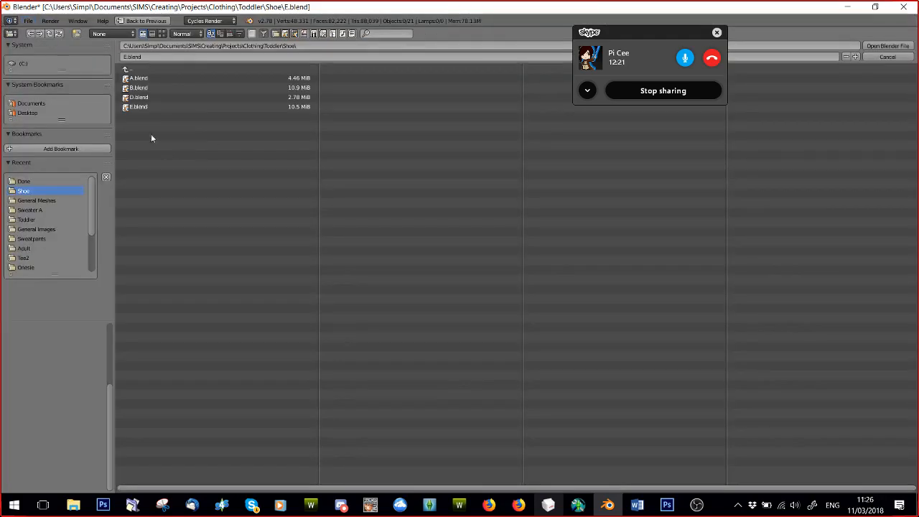
{"action": "left_click", "coordinate": [127, 69]}
{"action": "left_click", "coordinate": [127, 69]}
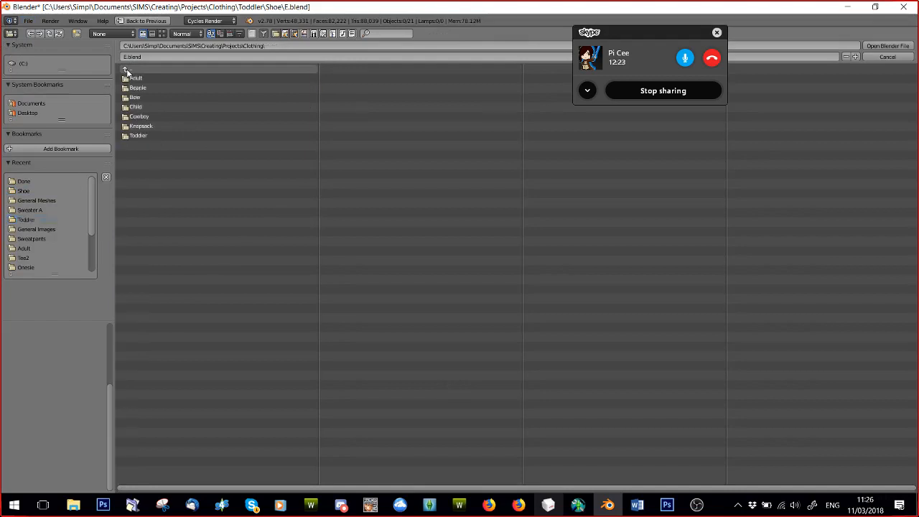
{"action": "left_click", "coordinate": [134, 78]}
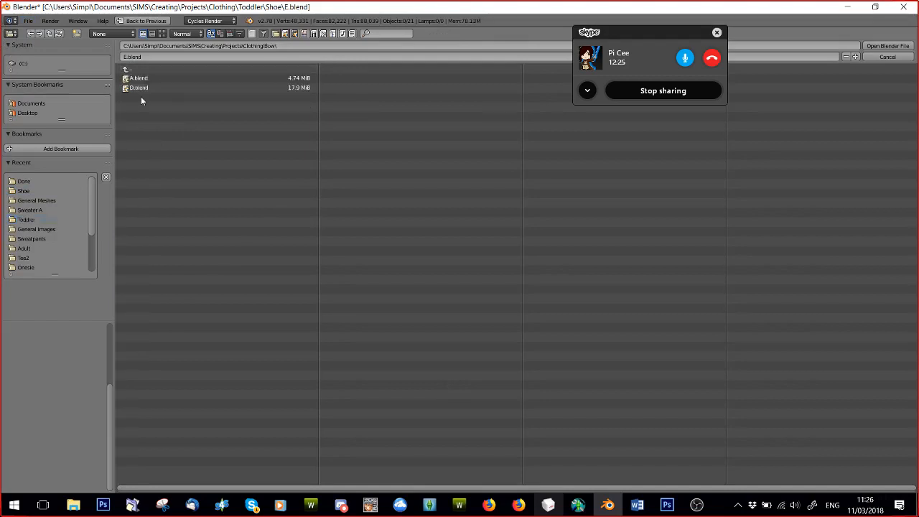
{"action": "left_click", "coordinate": [125, 69]}
{"action": "left_click", "coordinate": [125, 69]}
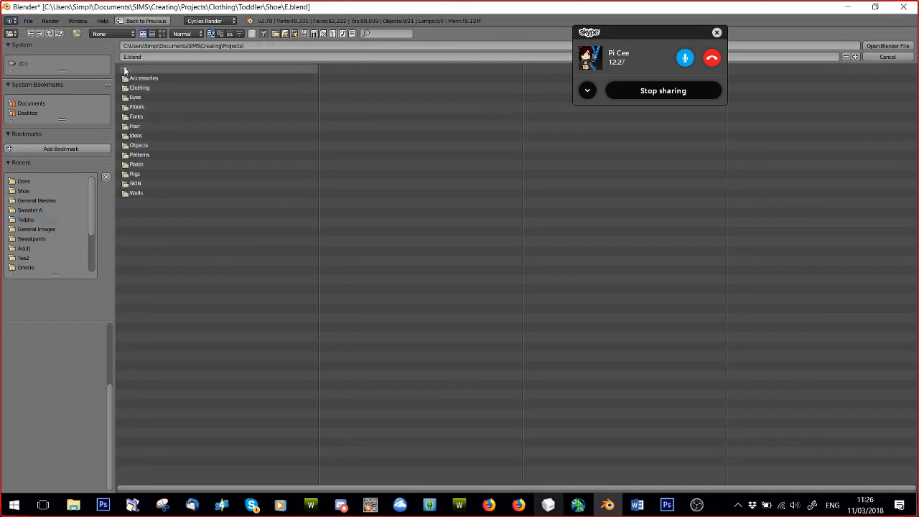
{"action": "left_click", "coordinate": [36, 200]}
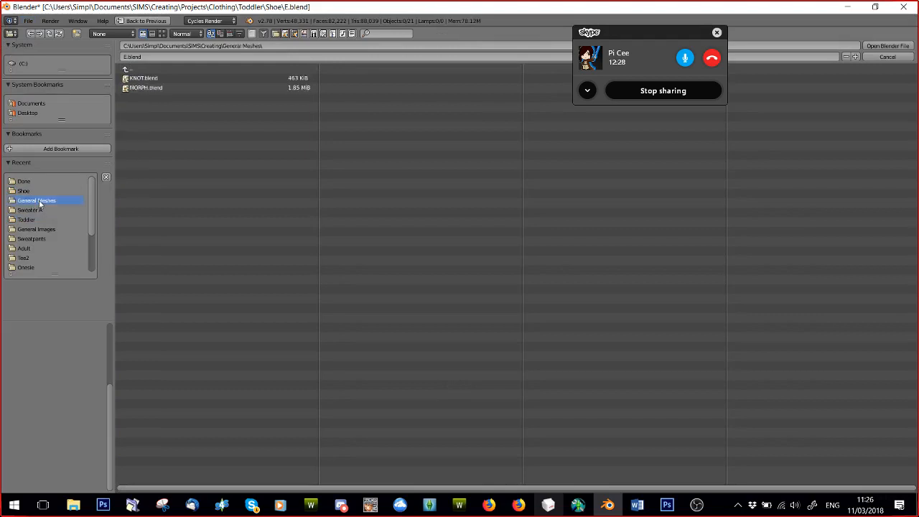
{"action": "double_click", "coordinate": [141, 79]}
{"action": "scroll", "coordinate": [297, 251], "scroll_direction": "down", "scroll_amount": 3}
{"action": "scroll", "coordinate": [379, 267], "scroll_direction": "up", "scroll_amount": 5}
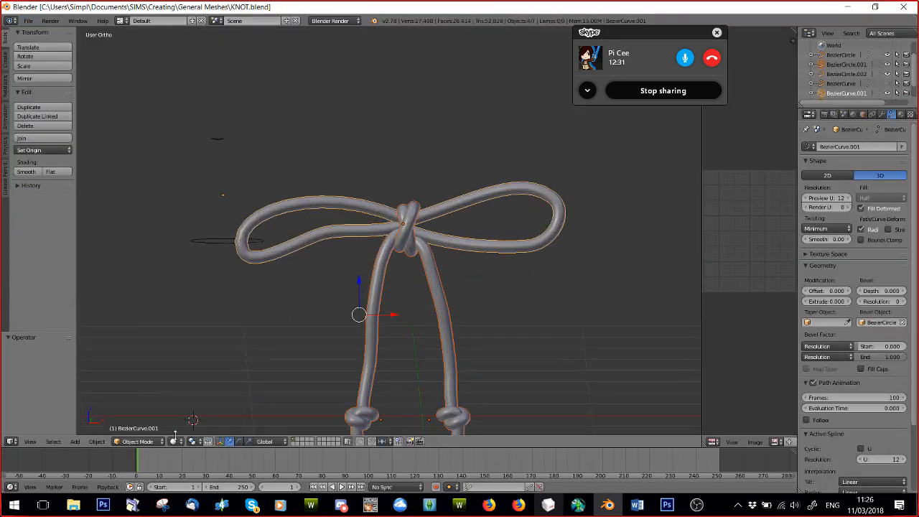
Examine the control points and handles of the bow's curve in Edit Mode, and return to Object Mode.
{"action": "left_click", "coordinate": [140, 441]}
{"action": "left_click", "coordinate": [136, 419]}
{"action": "scroll", "coordinate": [377, 226], "scroll_direction": "up", "scroll_amount": 4}
{"action": "scroll", "coordinate": [377, 226], "scroll_direction": "down", "scroll_amount": 4}
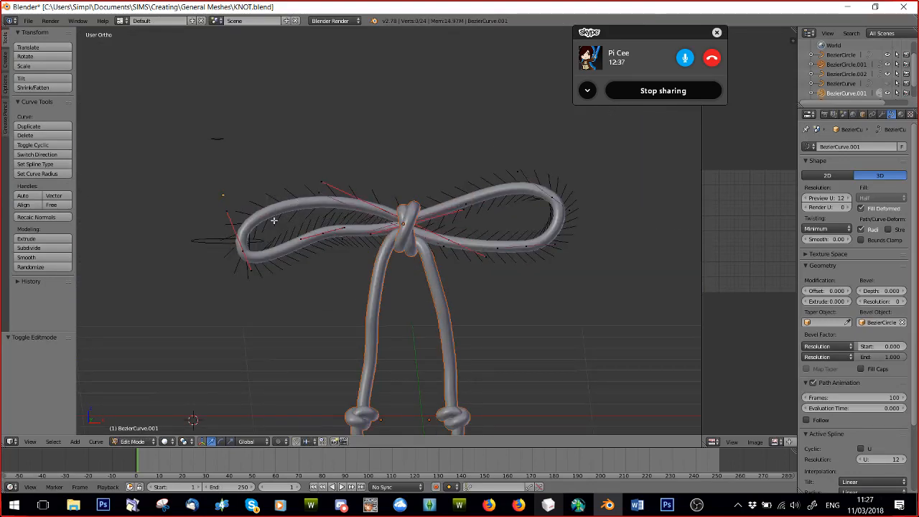
{"action": "scroll", "coordinate": [274, 220], "scroll_direction": "down", "scroll_amount": 3}
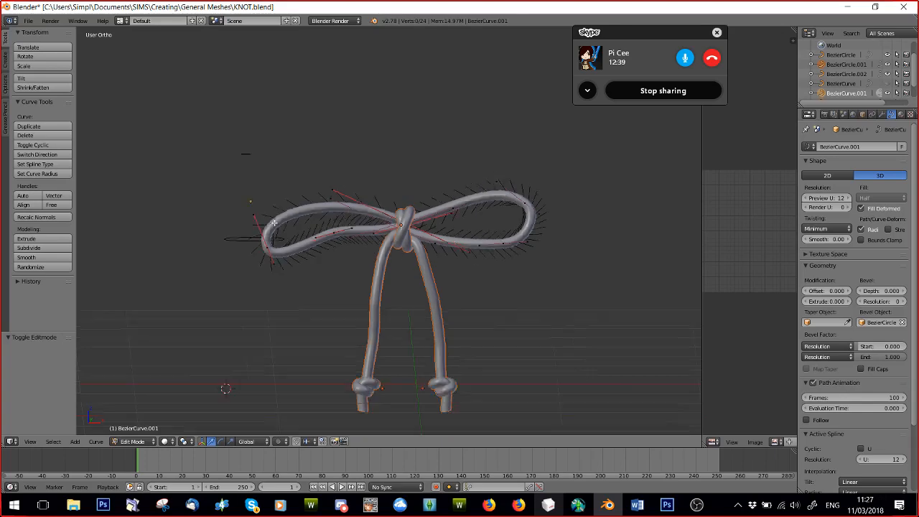
{"action": "scroll", "coordinate": [327, 274], "scroll_direction": "up", "scroll_amount": 3}
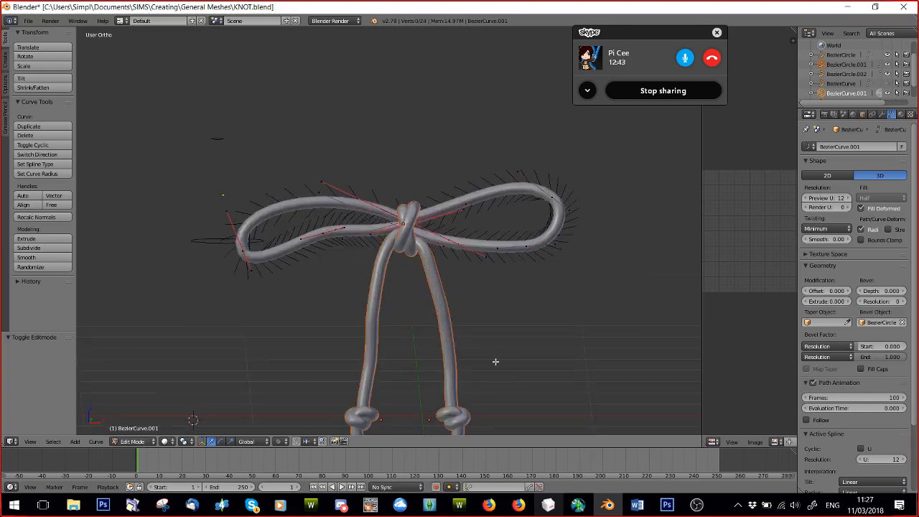
{"action": "scroll", "coordinate": [286, 369], "scroll_direction": "down", "scroll_amount": 4}
{"action": "left_click", "coordinate": [132, 440]}
{"action": "left_click", "coordinate": [132, 431]}
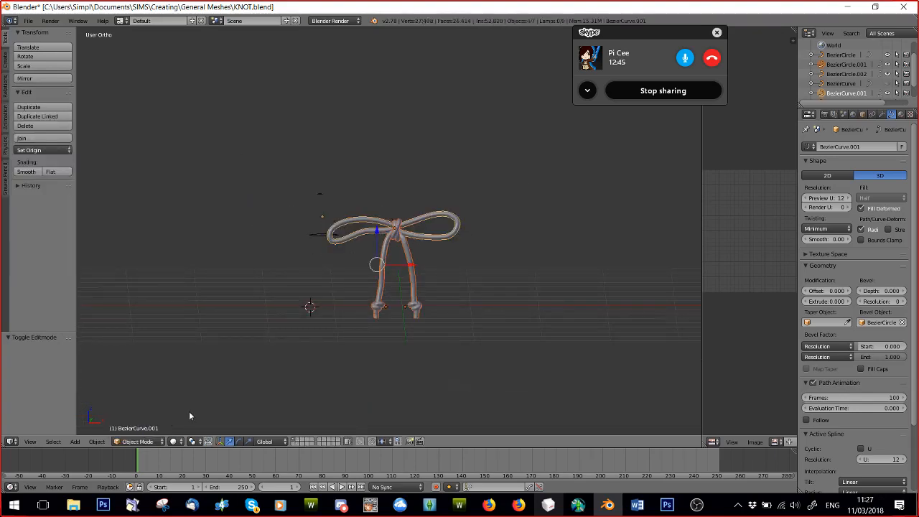
Add a Bezier curve at the 3D cursor beside the bow.
{"action": "scroll", "coordinate": [336, 350], "scroll_direction": "up", "scroll_amount": 3}
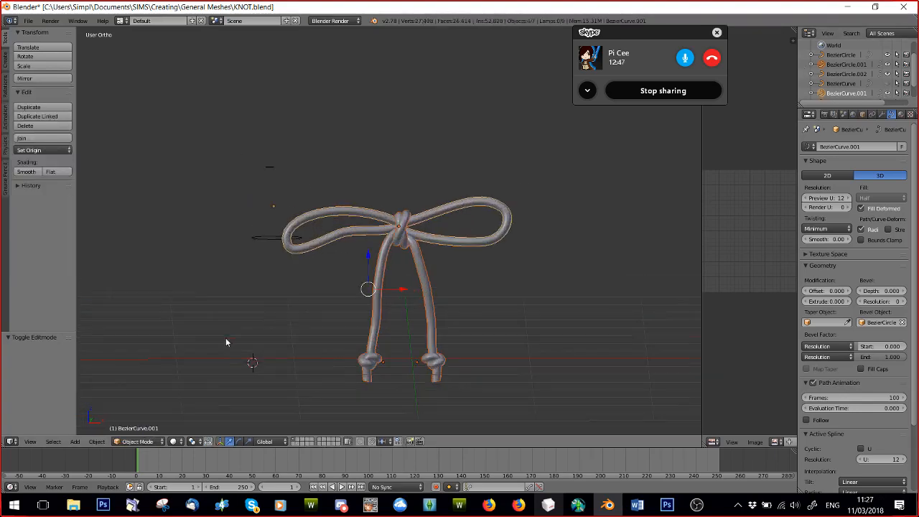
{"action": "scroll", "coordinate": [457, 290], "scroll_direction": "down", "scroll_amount": 3}
{"action": "middle_click_drag", "start_coordinate": [457, 289], "coordinate": [458, 355]}
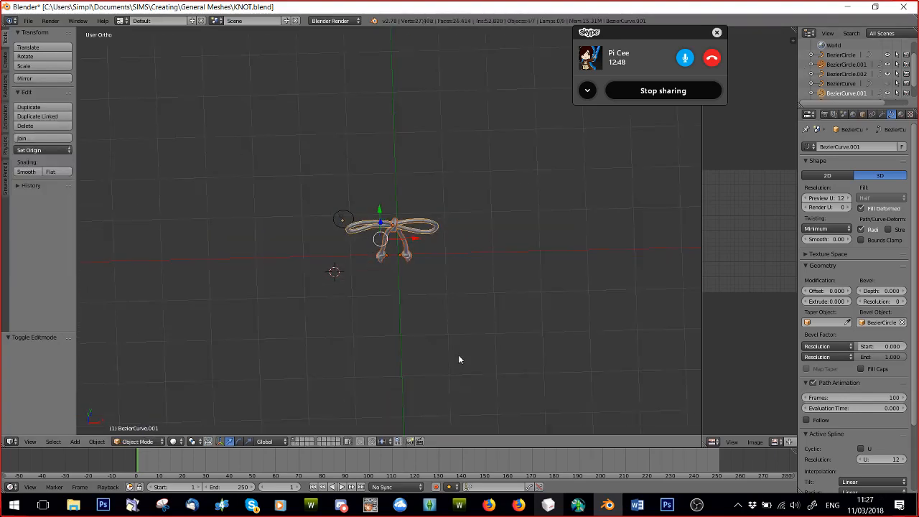
{"action": "left_click", "coordinate": [96, 442]}
{"action": "left_click", "coordinate": [74, 441]}
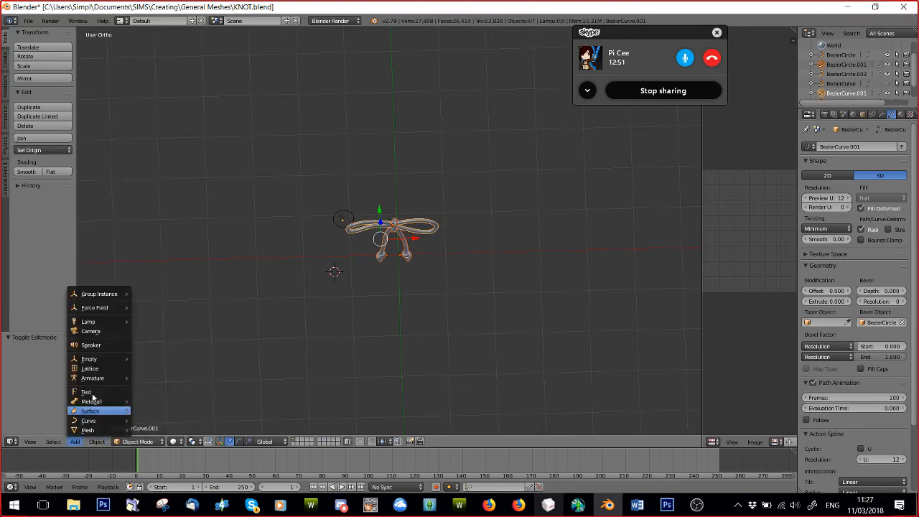
{"action": "mouse_move", "coordinate": [99, 420]}
{"action": "left_click", "coordinate": [157, 369]}
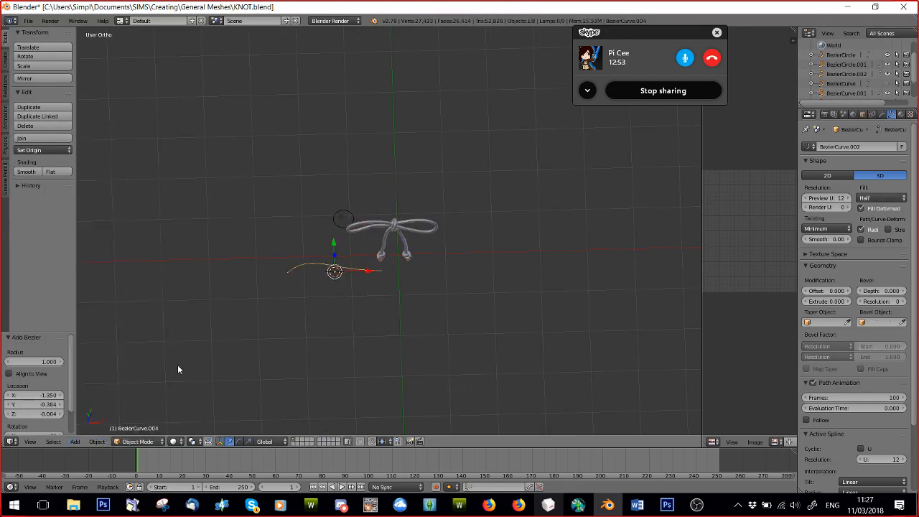
Put the new curve in Edit Mode and make it a tube with Full fill, bevel depth 0.061 and bevel resolution 2.
{"action": "scroll", "coordinate": [233, 362], "scroll_direction": "up", "scroll_amount": 5}
{"action": "left_click", "coordinate": [136, 441]}
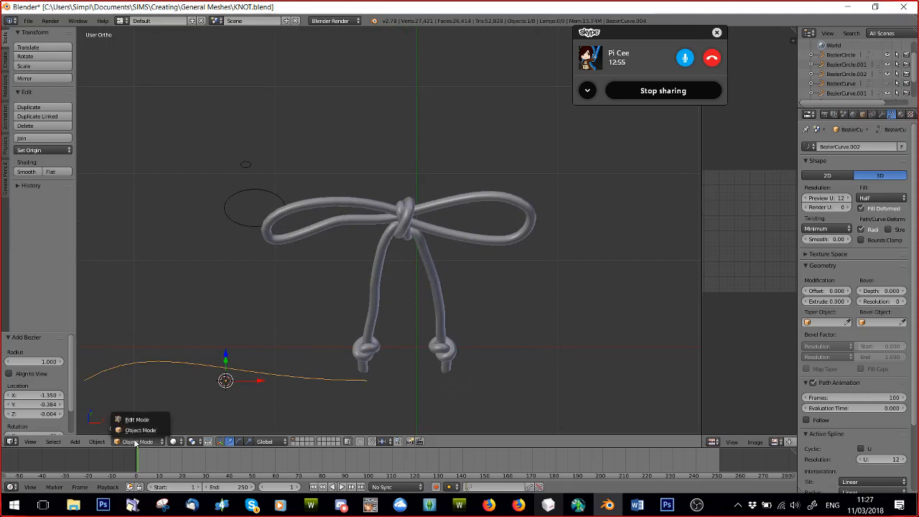
{"action": "left_click", "coordinate": [140, 416]}
{"action": "middle_click_drag", "start_coordinate": [218, 328], "coordinate": [395, 187], "text": "shift"}
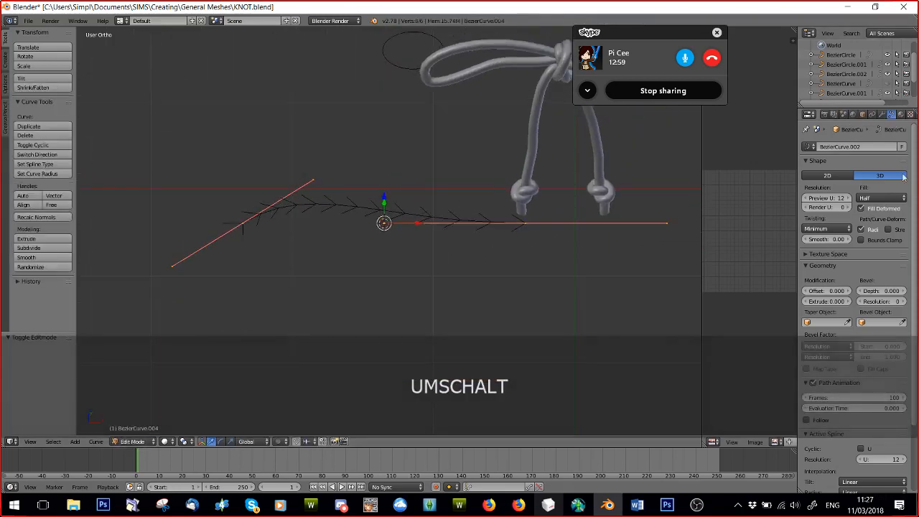
{"action": "left_click", "coordinate": [883, 200]}
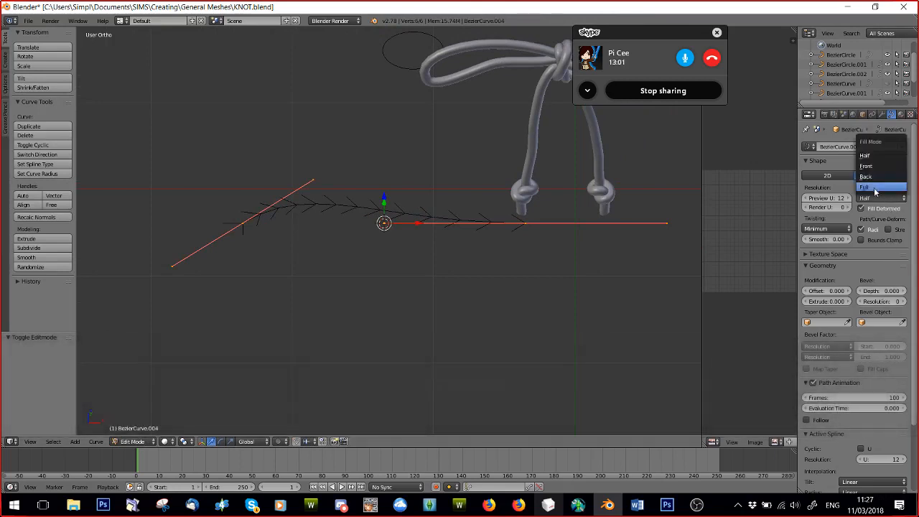
{"action": "left_click", "coordinate": [873, 188]}
{"action": "mouse_move", "coordinate": [880, 291]}
{"action": "left_mouse_down"}
{"action": "mouse_move", "coordinate": [898, 291]}
{"action": "mouse_move", "coordinate": [889, 302]}
{"action": "left_mouse_up"}
Arch the tube by rotating the handles of its right endpoint about 84° and its left endpoint about -44°.
{"action": "middle_click_drag", "start_coordinate": [498, 297], "coordinate": [440, 231]}
{"action": "right_click", "coordinate": [503, 203]}
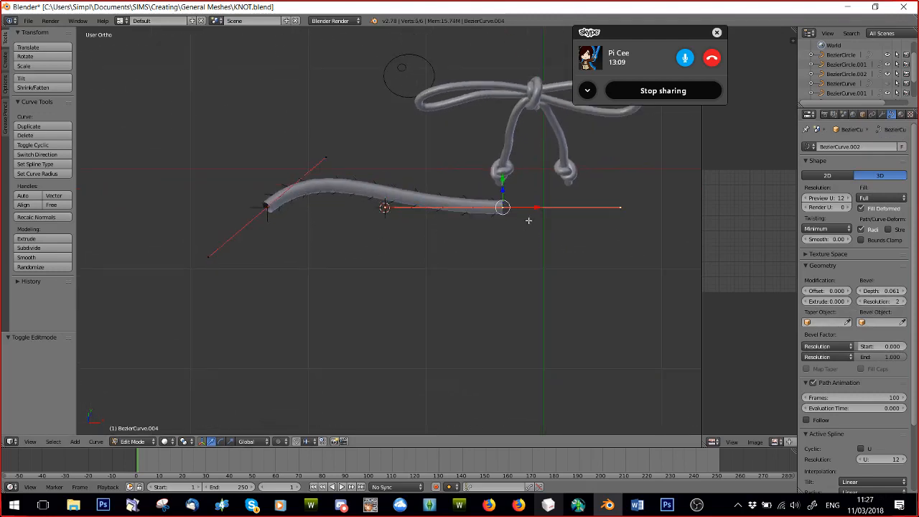
{"action": "key", "text": "r"}
{"action": "left_click", "coordinate": [492, 270]}
{"action": "right_click", "coordinate": [267, 207]}
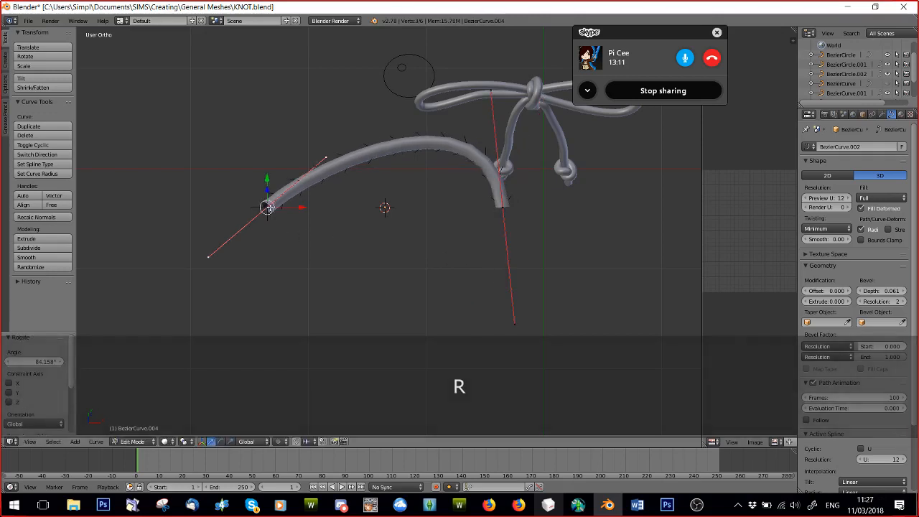
{"action": "key", "text": "r"}
{"action": "left_click", "coordinate": [323, 214]}
Extrude the tube's left endpoint about 2 units along negative Y, bend it inward, shift it about 1.06 along X, and return to Object Mode.
{"action": "middle_click_drag", "start_coordinate": [332, 212], "coordinate": [524, 102]}
{"action": "middle_click_drag", "start_coordinate": [375, 260], "coordinate": [364, 293]}
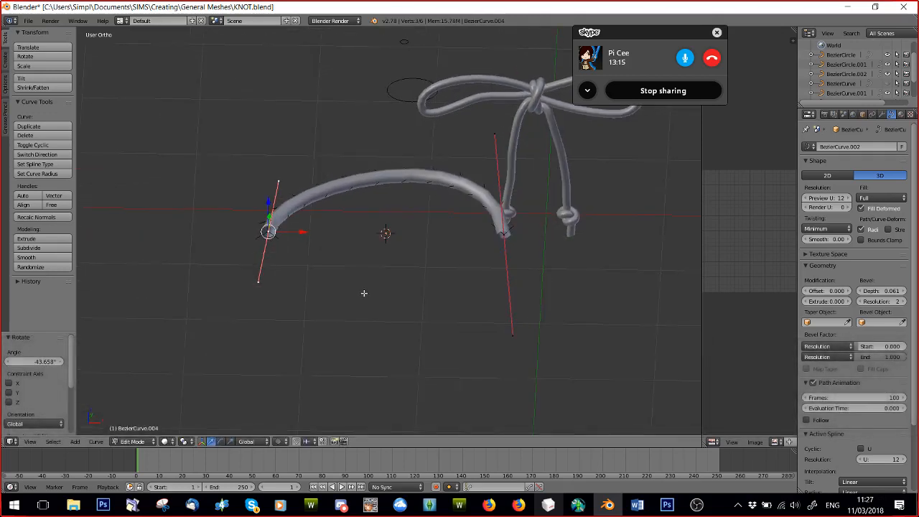
{"action": "key", "text": "e"}
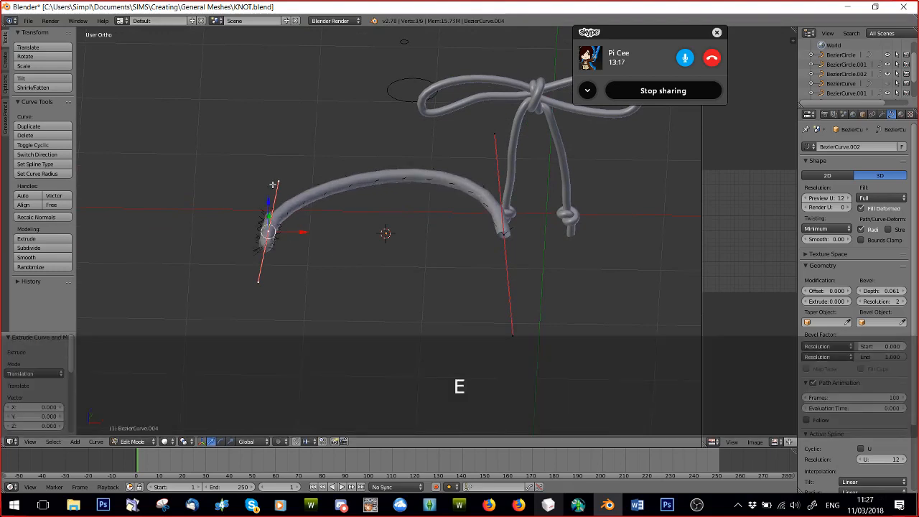
{"action": "left_click", "coordinate": [328, 349]}
{"action": "key", "text": "r"}
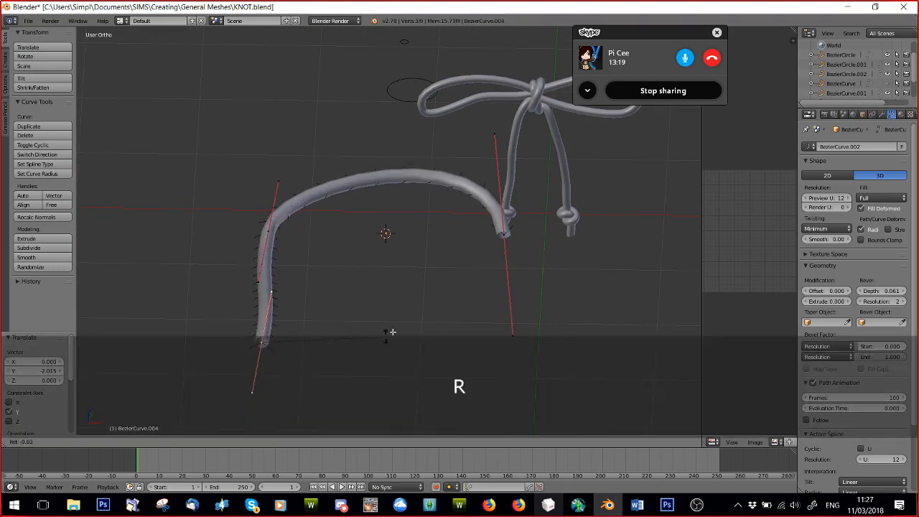
{"action": "left_click", "coordinate": [280, 170]}
{"action": "left_click_drag", "start_coordinate": [299, 346], "coordinate": [422, 347]}
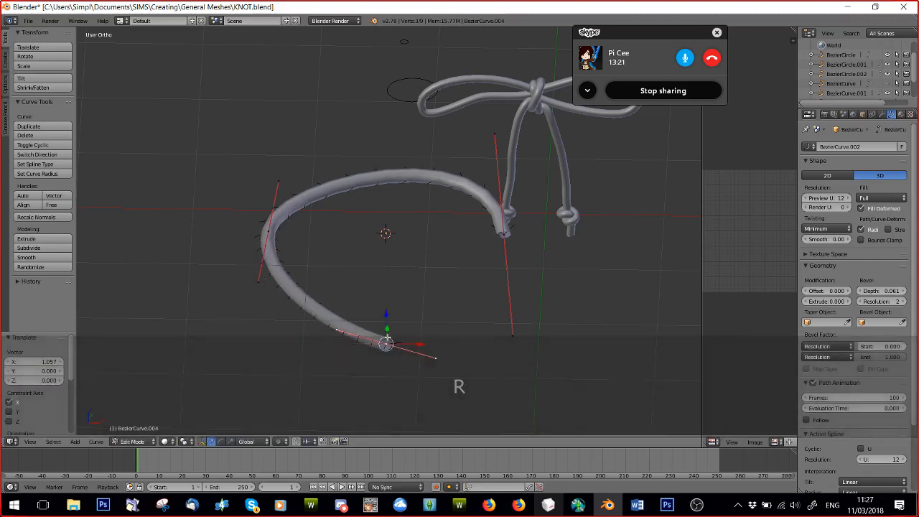
{"action": "middle_click_drag", "start_coordinate": [422, 344], "coordinate": [366, 344]}
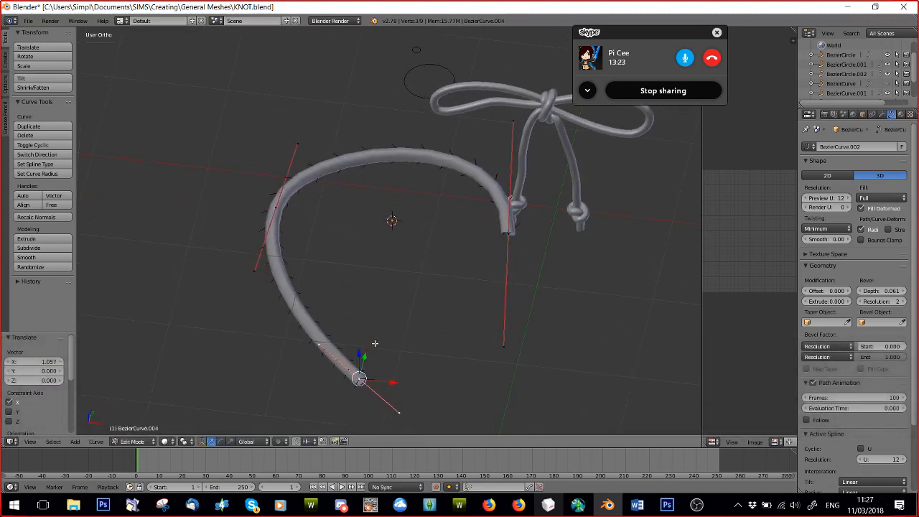
{"action": "left_click", "coordinate": [132, 440]}
{"action": "left_click", "coordinate": [133, 430]}
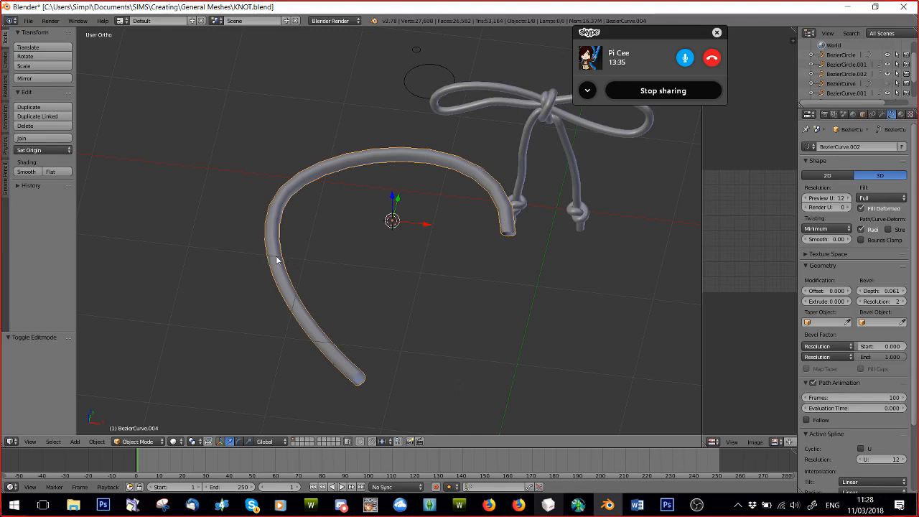
Convert the bent Bezier tube into a mesh and put it in Edit Mode.
{"action": "key", "text": "alt+c"}
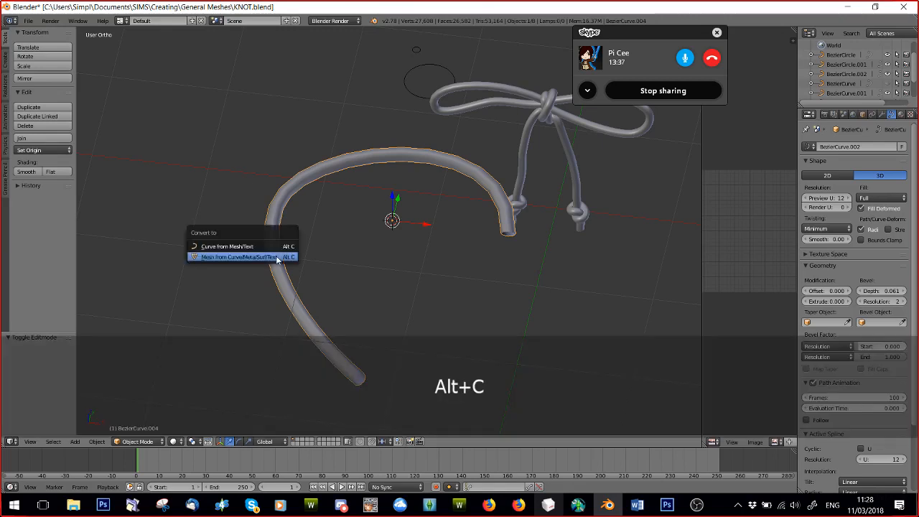
{"action": "key", "text": "alt+c"}
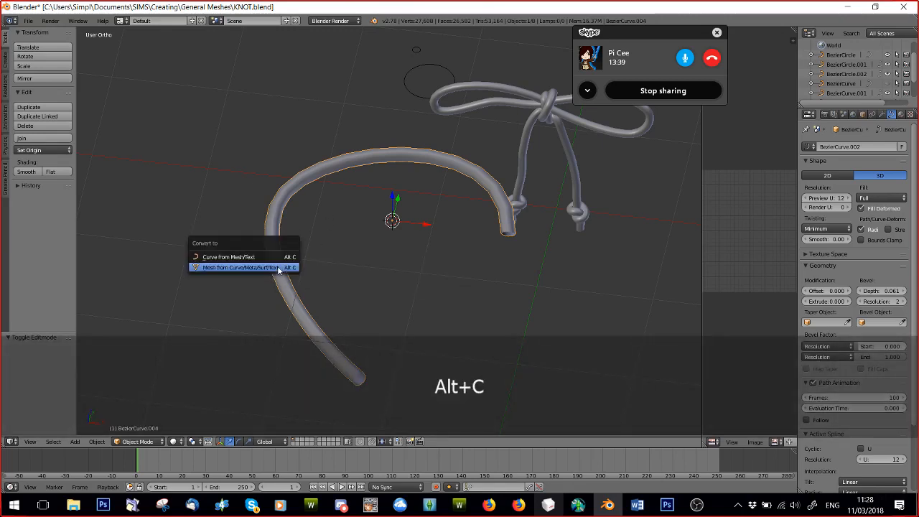
{"action": "left_click", "coordinate": [250, 267]}
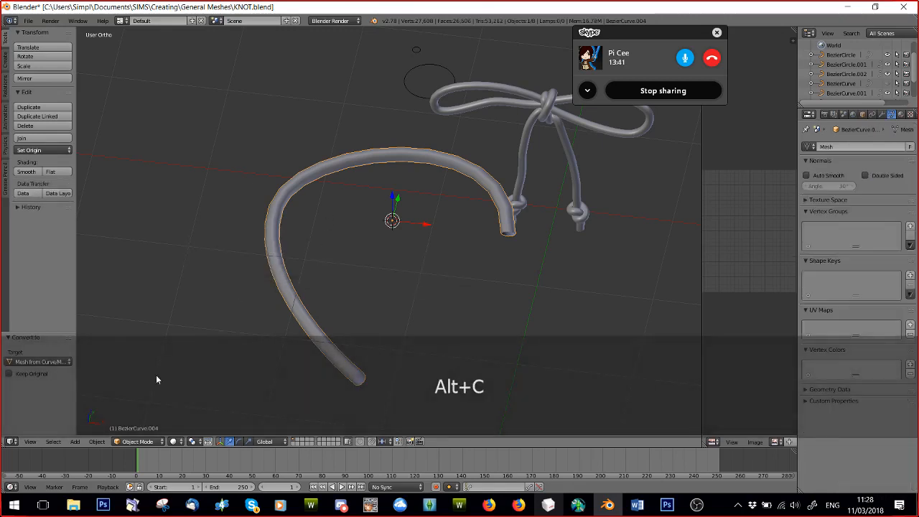
{"action": "left_click", "coordinate": [136, 441]}
{"action": "left_click", "coordinate": [136, 421]}
Cap both open ends of the tube by filling each end edge loop with a face.
{"action": "scroll", "coordinate": [325, 270], "scroll_direction": "up", "scroll_amount": 2}
{"action": "middle_click_drag", "start_coordinate": [326, 270], "coordinate": [238, 361]}
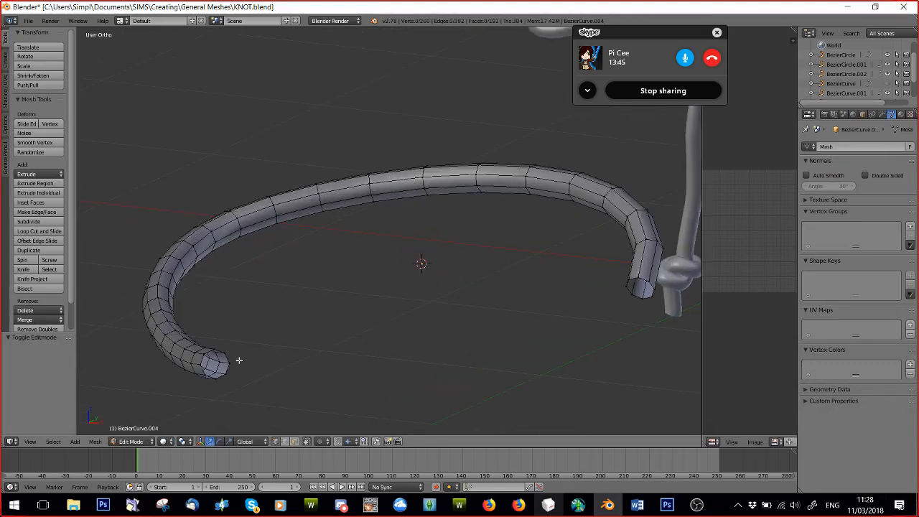
{"action": "right_click", "coordinate": [228, 359], "text": "alt"}
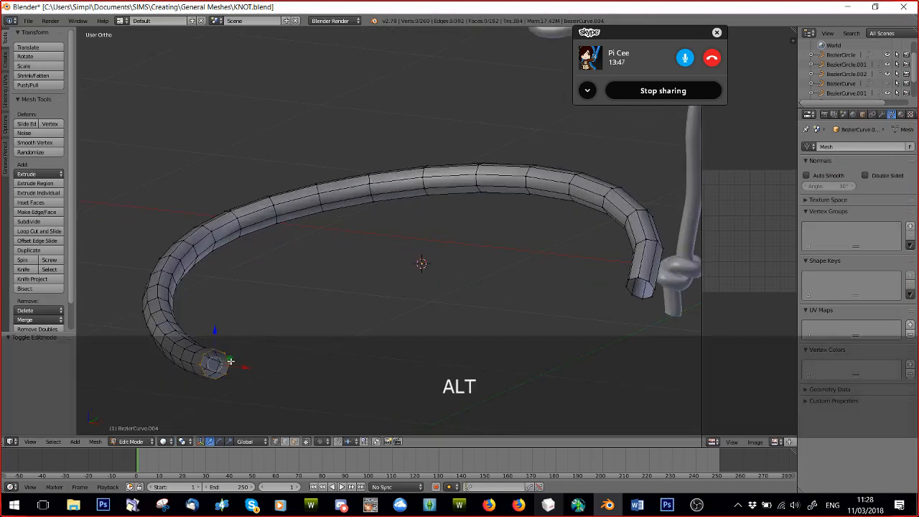
{"action": "key", "text": "f"}
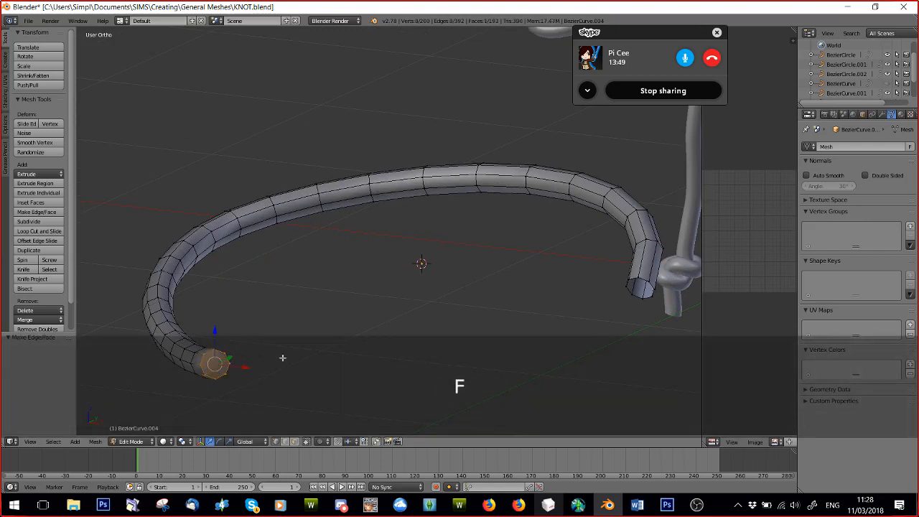
{"action": "key", "text": "a"}
{"action": "right_click", "coordinate": [644, 280], "text": "alt"}
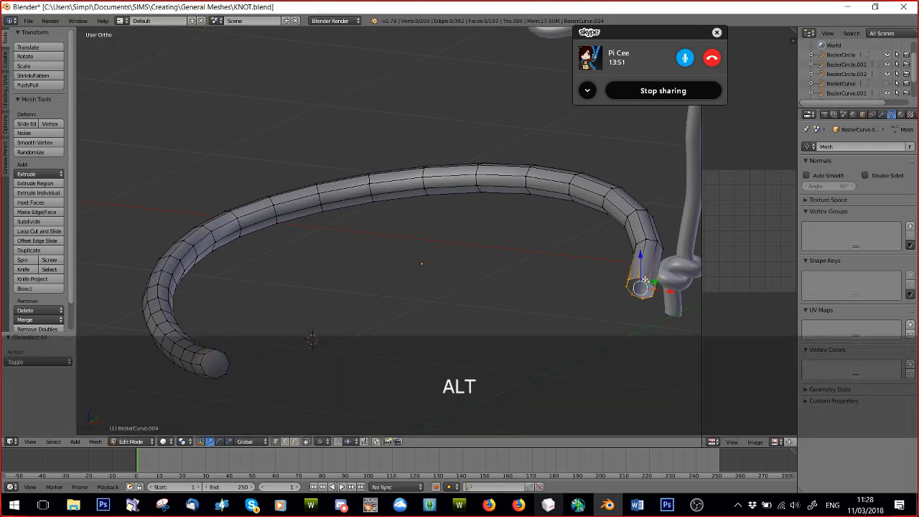
{"action": "key", "text": "f"}
{"action": "key", "text": "a"}
Examine the capped tube mesh and the neighbouring bow from several angles and distances.
{"action": "scroll", "coordinate": [268, 269], "scroll_direction": "down", "scroll_amount": 4}
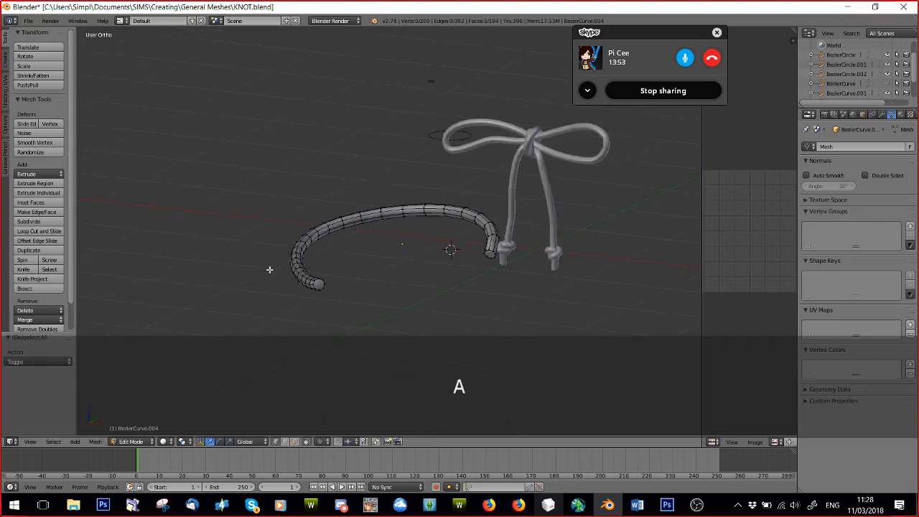
{"action": "middle_click_drag", "start_coordinate": [268, 268], "coordinate": [308, 336]}
{"action": "scroll", "coordinate": [172, 261], "scroll_direction": "down", "scroll_amount": 4}
{"action": "scroll", "coordinate": [190, 246], "scroll_direction": "up", "scroll_amount": 3}
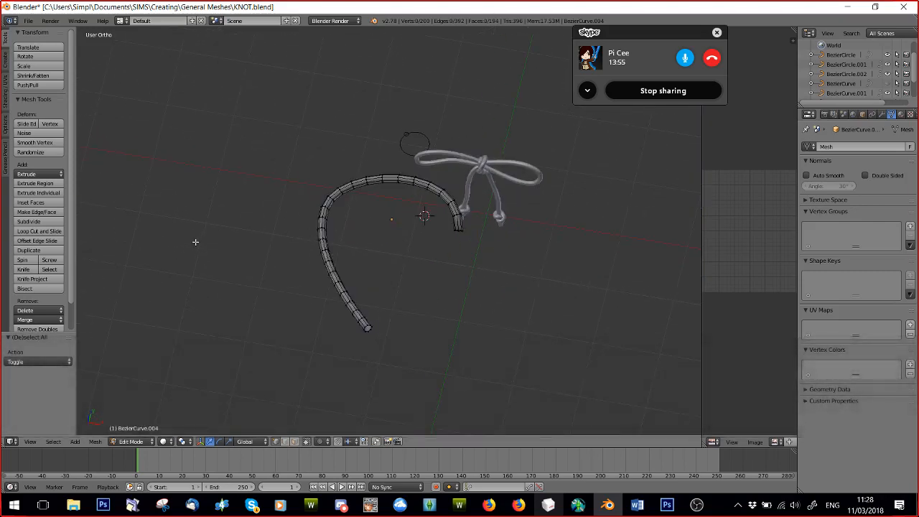
{"action": "scroll", "coordinate": [195, 242], "scroll_direction": "up", "scroll_amount": 3}
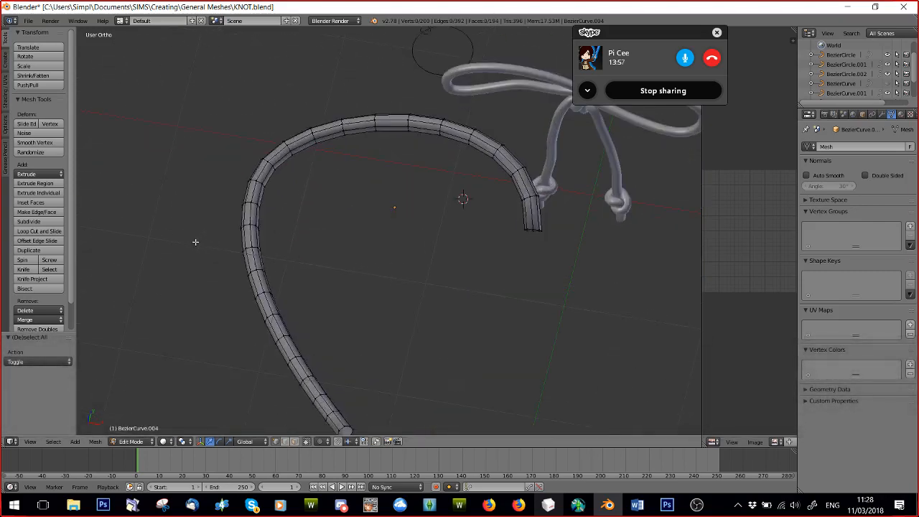
{"action": "middle_click_drag", "start_coordinate": [299, 287], "coordinate": [310, 247]}
{"action": "scroll", "coordinate": [472, 271], "scroll_direction": "up", "scroll_amount": 2}
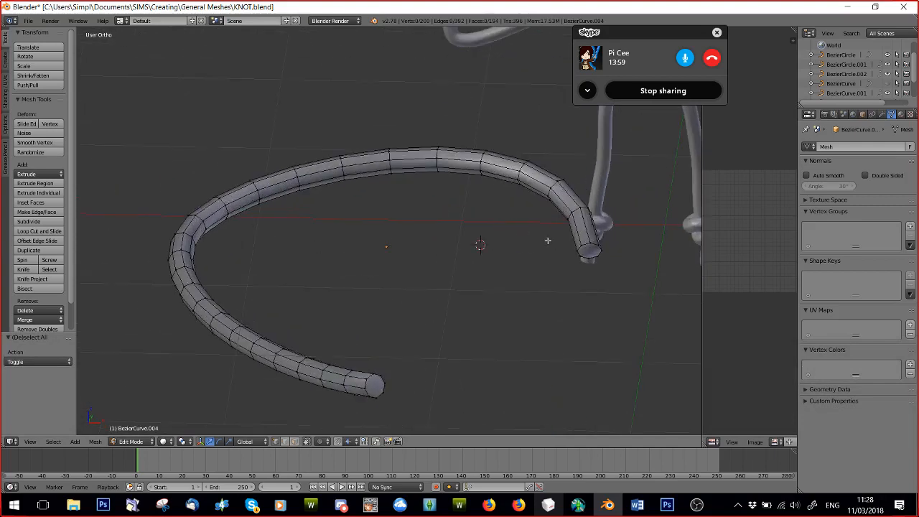
{"action": "middle_click_drag", "start_coordinate": [633, 255], "coordinate": [411, 255], "text": "shift"}
{"action": "scroll", "coordinate": [466, 240], "scroll_direction": "up", "scroll_amount": 5}
{"action": "scroll", "coordinate": [474, 238], "scroll_direction": "down", "scroll_amount": 6}
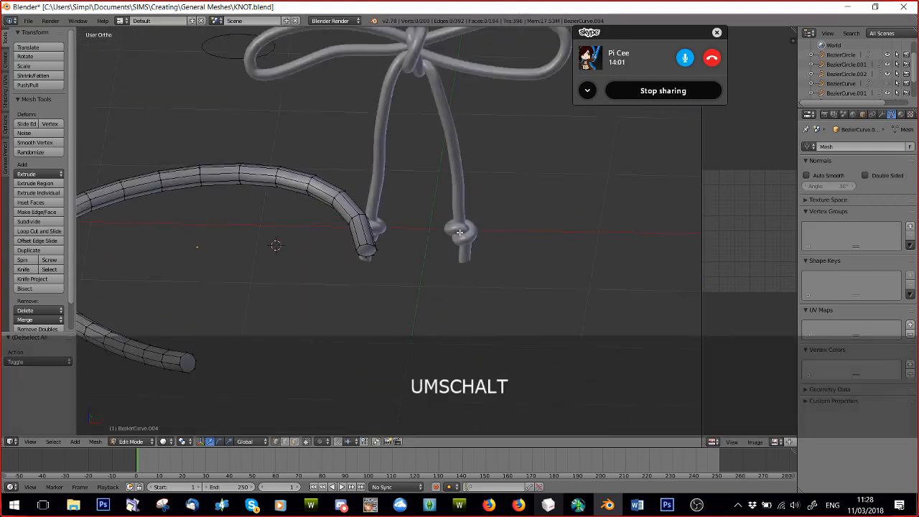
Open A.blend from the recent Shoe folder.
{"action": "left_click", "coordinate": [28, 22]}
{"action": "left_click", "coordinate": [40, 42]}
{"action": "left_click", "coordinate": [23, 209]}
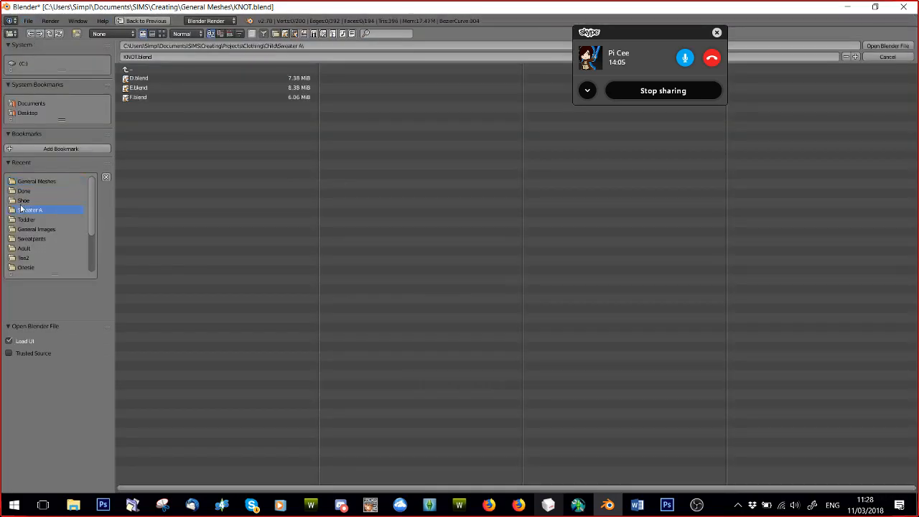
{"action": "left_click", "coordinate": [23, 200]}
{"action": "double_click", "coordinate": [143, 77]}
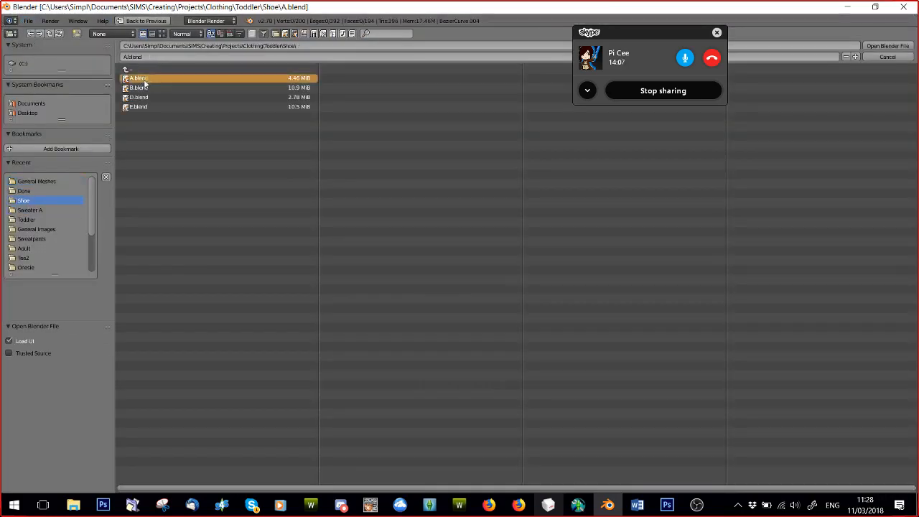
Open B.blend from the Shoe folder and put the laced shoe mesh in Object Mode.
{"action": "left_click", "coordinate": [28, 21]}
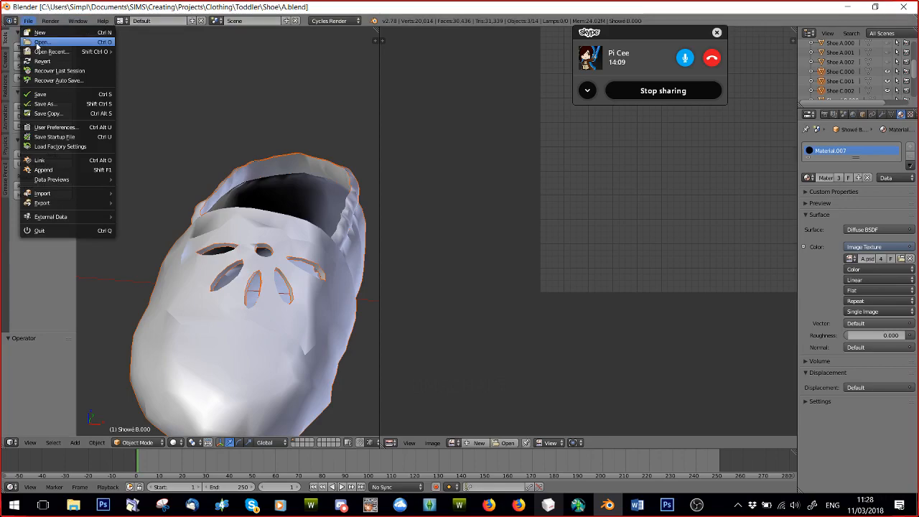
{"action": "left_click", "coordinate": [39, 42]}
{"action": "double_click", "coordinate": [137, 89]}
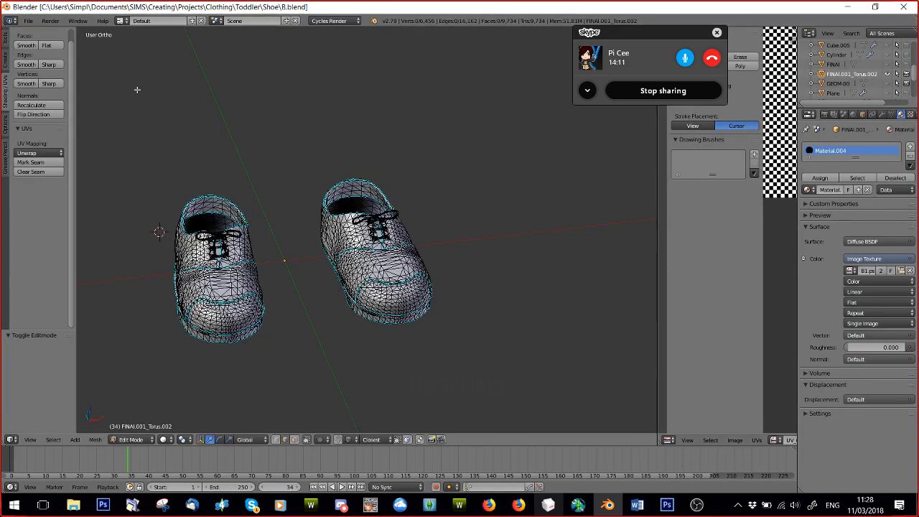
{"action": "scroll", "coordinate": [196, 291], "scroll_direction": "up", "scroll_amount": 10}
{"action": "middle_click_drag", "start_coordinate": [394, 269], "coordinate": [380, 270]}
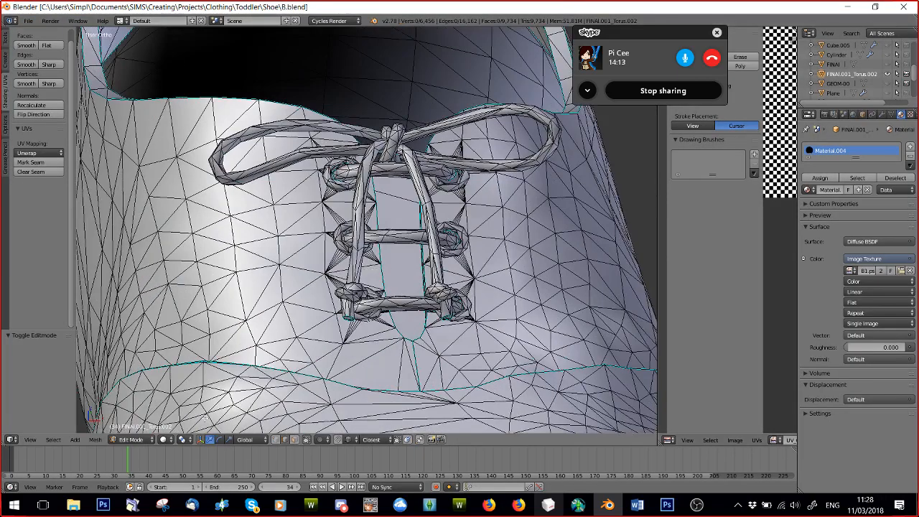
{"action": "left_click", "coordinate": [132, 439]}
{"action": "left_click", "coordinate": [143, 428]}
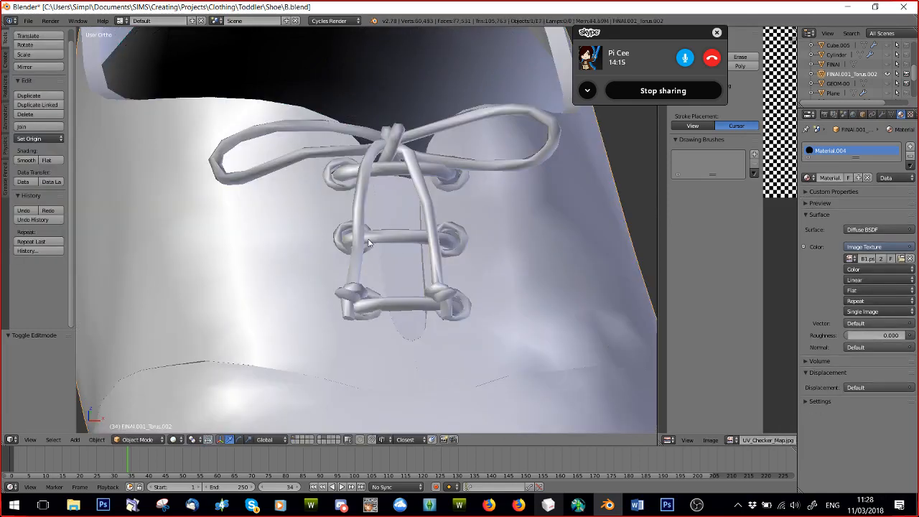
Hide the finished shoe pair FINAl.001_Torus.002 and show the base shoe mesh Cube.
{"action": "left_click", "coordinate": [888, 74]}
{"action": "scroll", "coordinate": [890, 68], "scroll_direction": "up", "scroll_amount": 3}
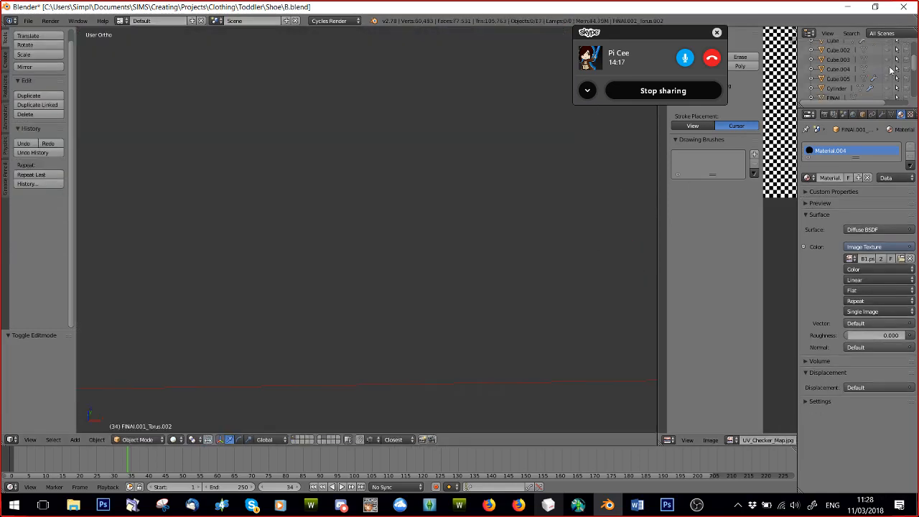
{"action": "left_click", "coordinate": [888, 83]}
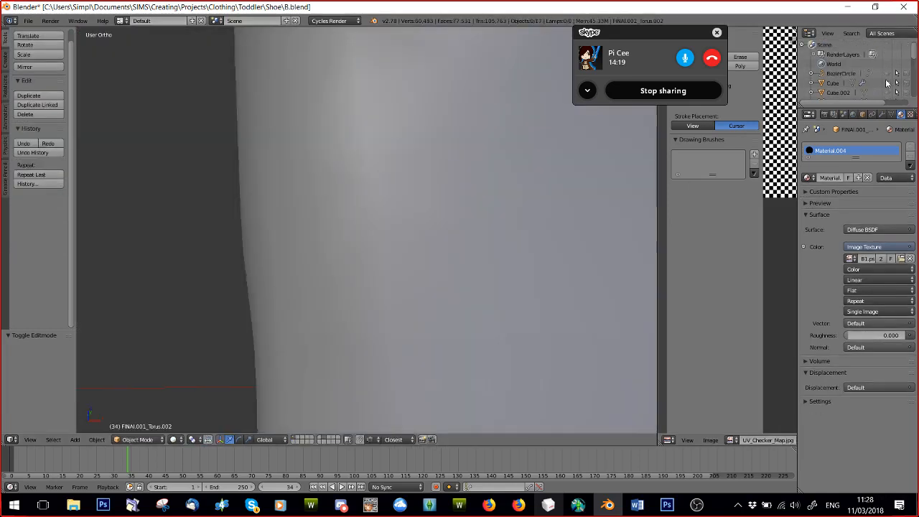
{"action": "scroll", "coordinate": [387, 233], "scroll_direction": "down", "scroll_amount": 5}
{"action": "scroll", "coordinate": [412, 226], "scroll_direction": "up", "scroll_amount": 2}
{"action": "middle_click_drag", "start_coordinate": [502, 216], "coordinate": [460, 258]}
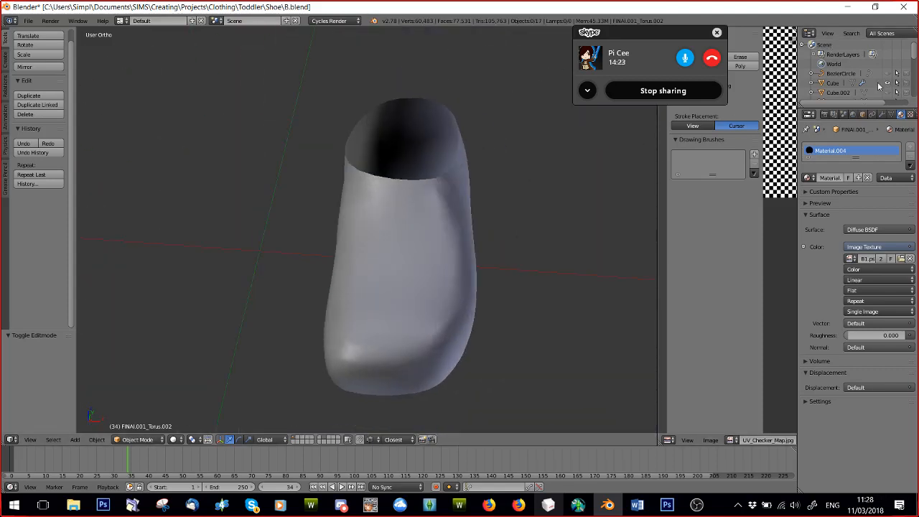
Hide Cube and review the shoe parts Cube.002, Cube.003, Cube.004 and Cube.005 by showing them one at a time.
{"action": "left_click", "coordinate": [887, 83]}
{"action": "left_click", "coordinate": [887, 93]}
{"action": "scroll", "coordinate": [890, 88], "scroll_direction": "down", "scroll_amount": 2}
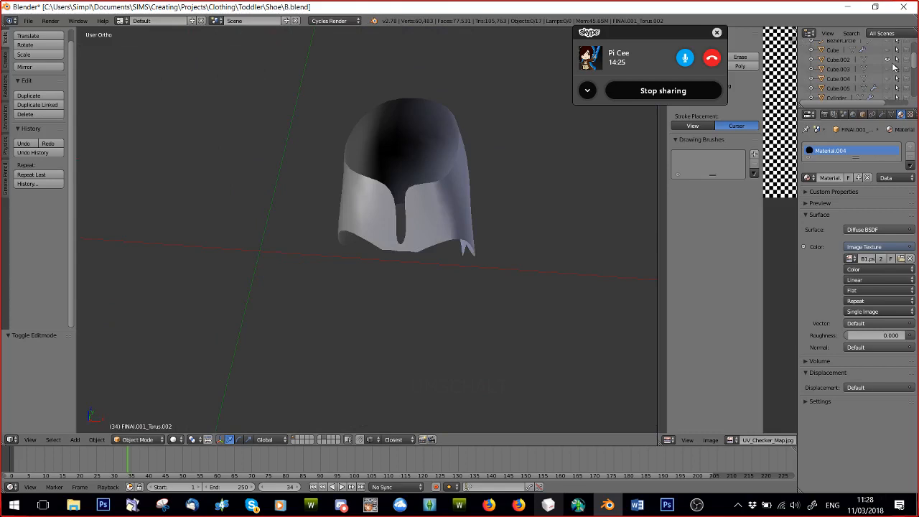
{"action": "left_click", "coordinate": [888, 59]}
{"action": "left_click", "coordinate": [888, 69]}
{"action": "left_click", "coordinate": [888, 69]}
{"action": "left_click", "coordinate": [888, 78]}
{"action": "left_click", "coordinate": [888, 78]}
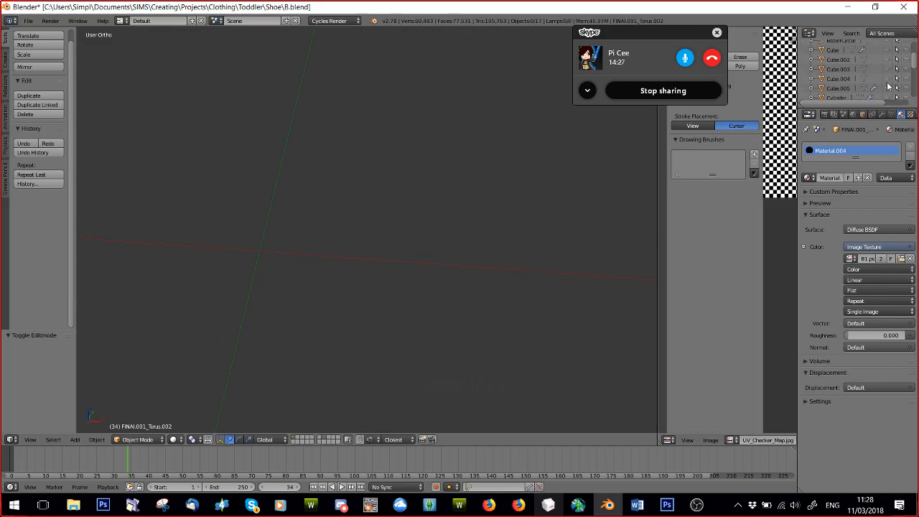
{"action": "left_click", "coordinate": [888, 88]}
Hide Cube.005, check the Cylinder part, and display FINAl to examine the laces and eyelets on the complete shoe.
{"action": "scroll", "coordinate": [888, 86], "scroll_direction": "down", "scroll_amount": 5}
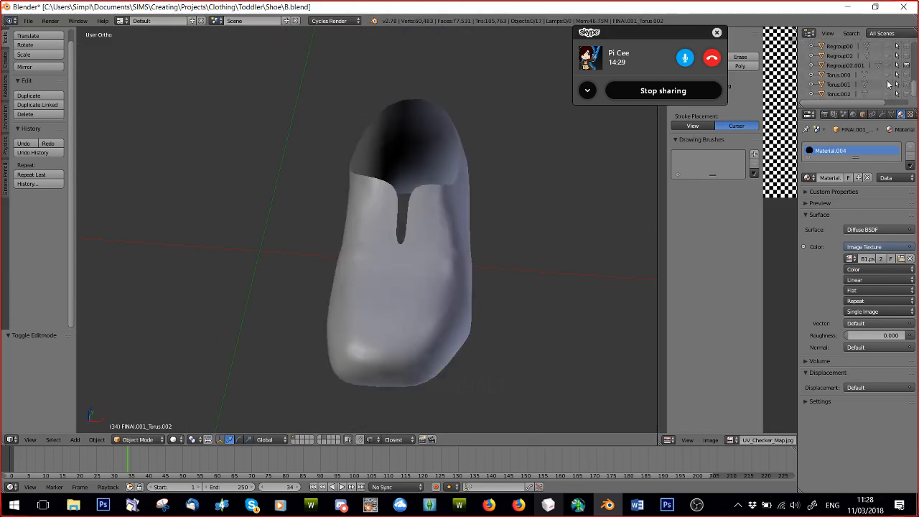
{"action": "scroll", "coordinate": [888, 84], "scroll_direction": "up", "scroll_amount": 3}
{"action": "scroll", "coordinate": [888, 83], "scroll_direction": "down", "scroll_amount": 2}
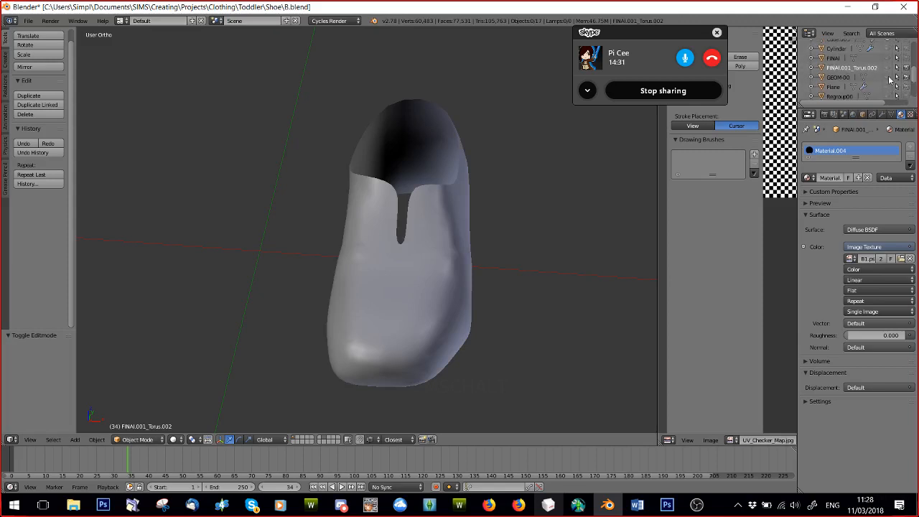
{"action": "scroll", "coordinate": [892, 72], "scroll_direction": "up", "scroll_amount": 3}
{"action": "left_click", "coordinate": [888, 73]}
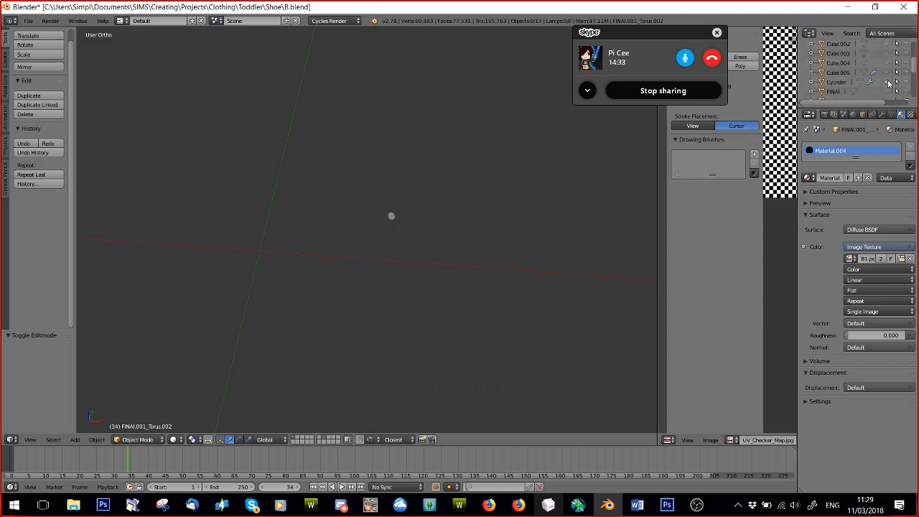
{"action": "left_click", "coordinate": [888, 92]}
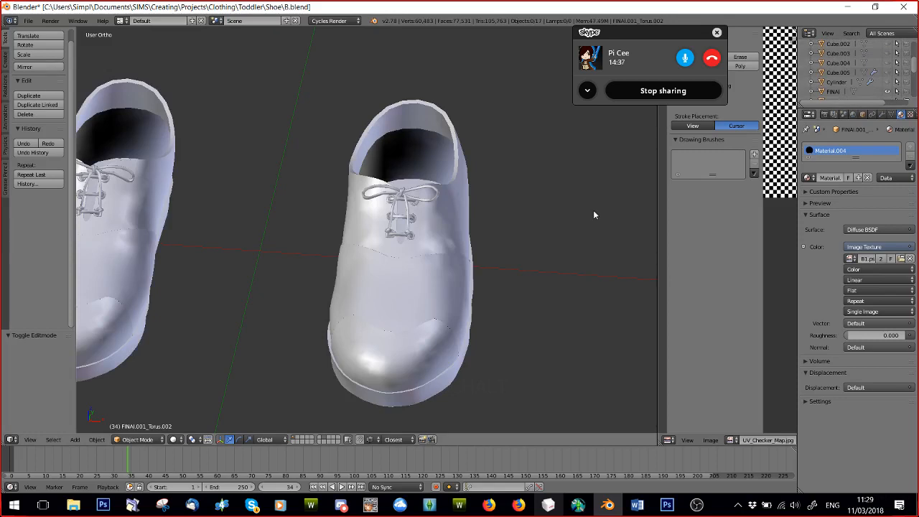
{"action": "scroll", "coordinate": [571, 271], "scroll_direction": "up", "scroll_amount": 4}
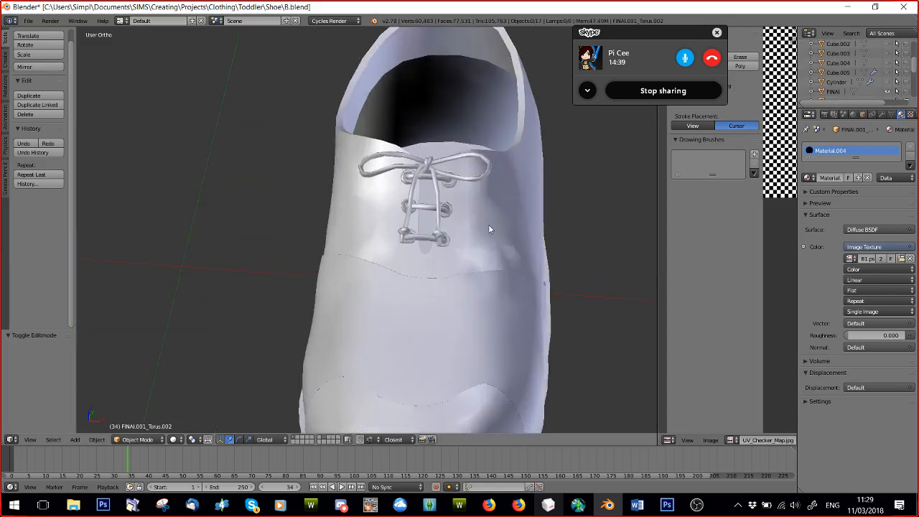
{"action": "scroll", "coordinate": [332, 188], "scroll_direction": "up", "scroll_amount": 3}
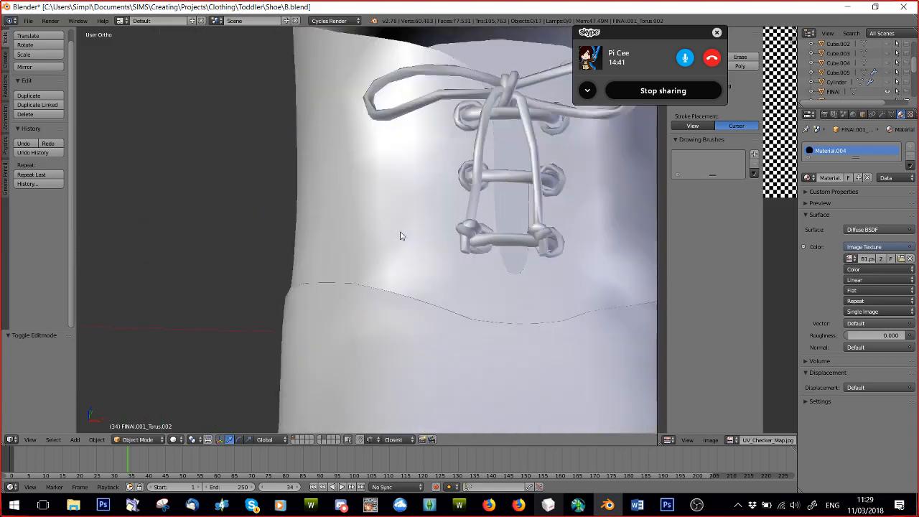
{"action": "scroll", "coordinate": [400, 236], "scroll_direction": "down", "scroll_amount": 1}
Hide FINAl, check Cube.003 briefly, and leave only the slotted upper Cube.002 shown.
{"action": "left_click", "coordinate": [888, 90]}
{"action": "left_click", "coordinate": [888, 54]}
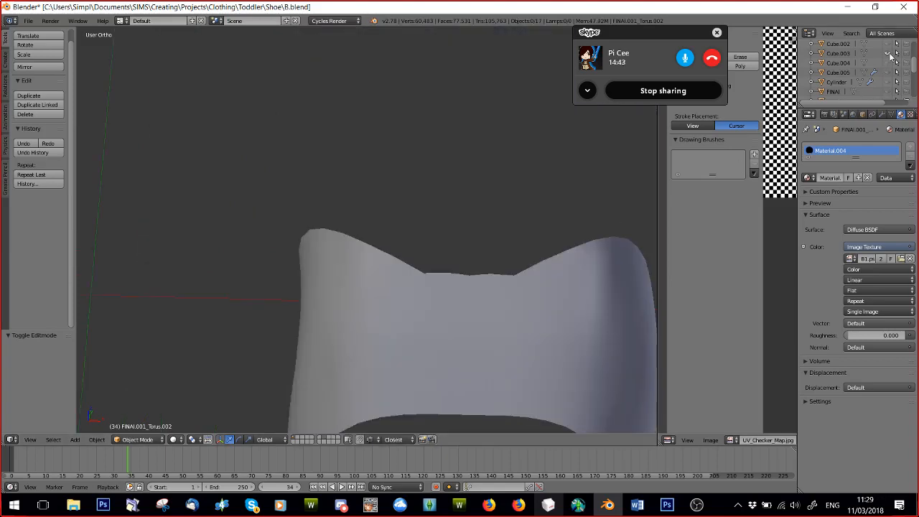
{"action": "left_click", "coordinate": [890, 55]}
{"action": "left_click", "coordinate": [887, 45]}
{"action": "scroll", "coordinate": [520, 246], "scroll_direction": "down", "scroll_amount": 3}
{"action": "middle_click_drag", "start_coordinate": [518, 246], "coordinate": [419, 227]}
{"action": "scroll", "coordinate": [419, 227], "scroll_direction": "up", "scroll_amount": 3}
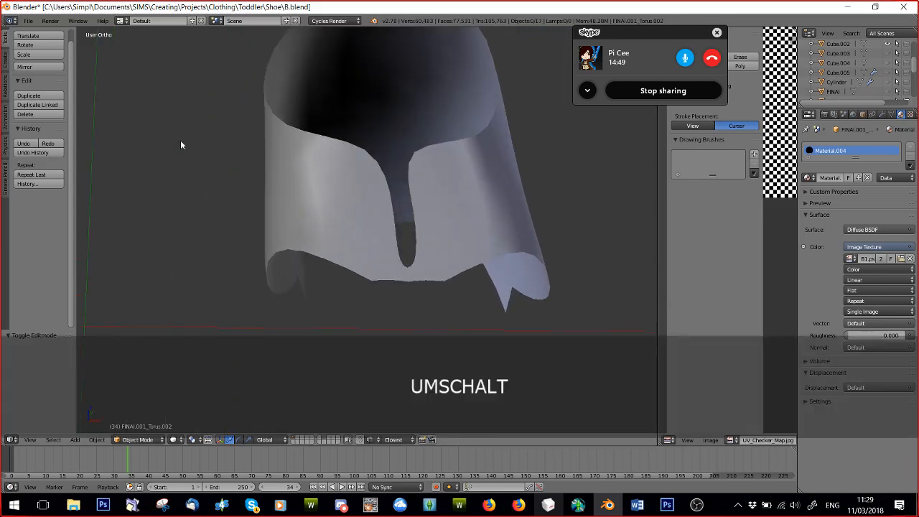
Add a mesh cylinder and scale it down repeatedly to a small eyelet-sized piece for the shoe upper.
{"action": "left_click", "coordinate": [5, 61]}
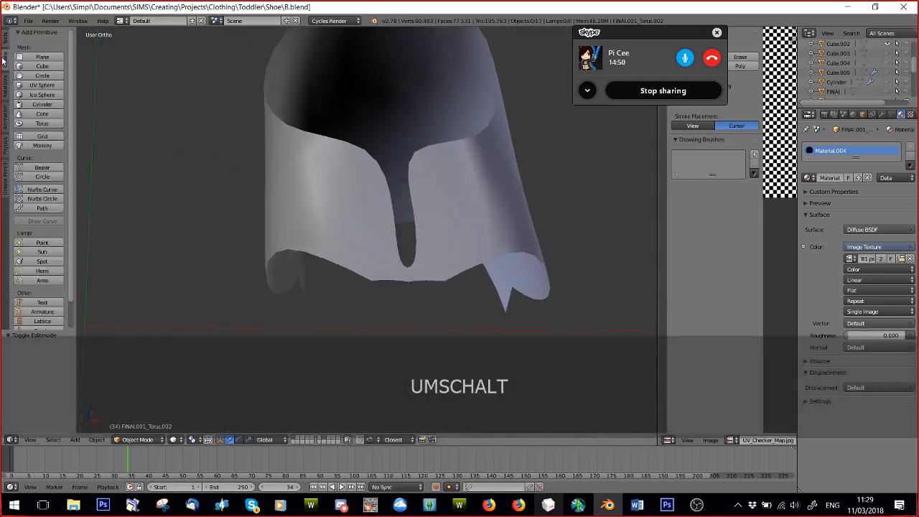
{"action": "left_click", "coordinate": [42, 104]}
{"action": "key", "text": "KP_Decimal"}
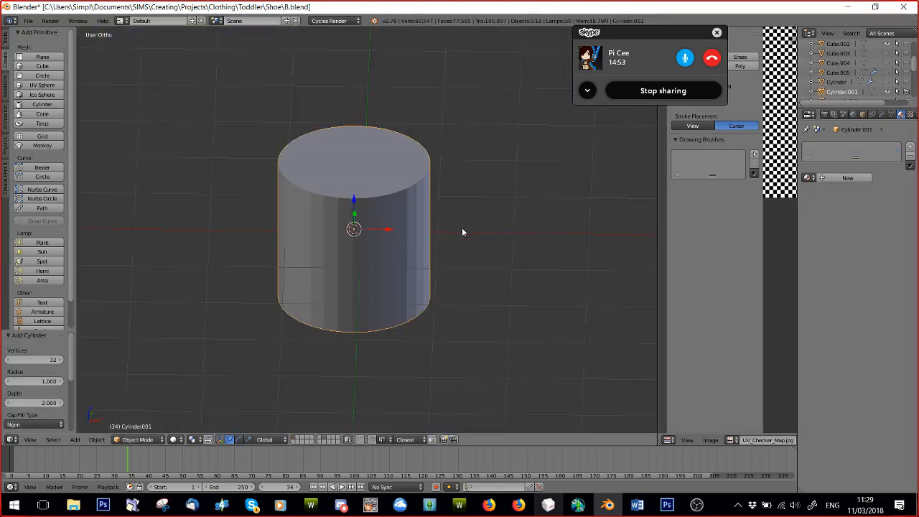
{"action": "key", "text": "s"}
{"action": "left_click", "coordinate": [379, 220]}
{"action": "scroll", "coordinate": [434, 231], "scroll_direction": "up", "scroll_amount": 8}
{"action": "key", "text": "s"}
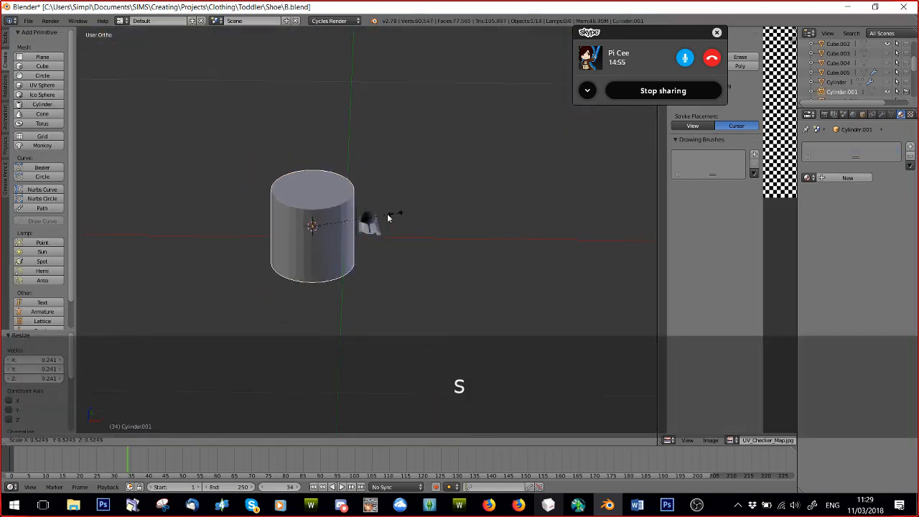
{"action": "left_click", "coordinate": [330, 228]}
{"action": "key", "text": "s"}
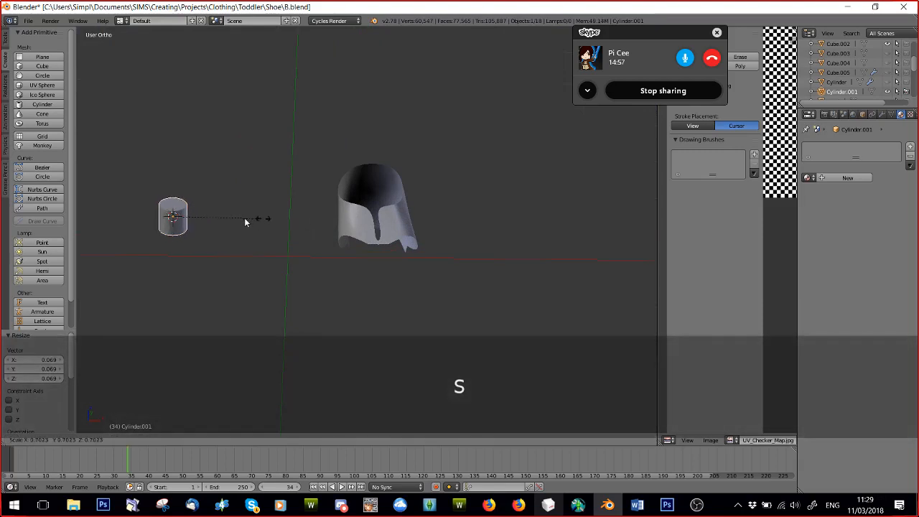
{"action": "left_click", "coordinate": [198, 218]}
Move the cylinder about 0.181 along X to the upper, place it on the front slope, and rotate it about -44.4° in side view.
{"action": "left_click_drag", "start_coordinate": [207, 217], "coordinate": [416, 223]}
{"action": "scroll", "coordinate": [414, 243], "scroll_direction": "up", "scroll_amount": 7}
{"action": "middle_click_drag", "start_coordinate": [415, 245], "coordinate": [312, 226]}
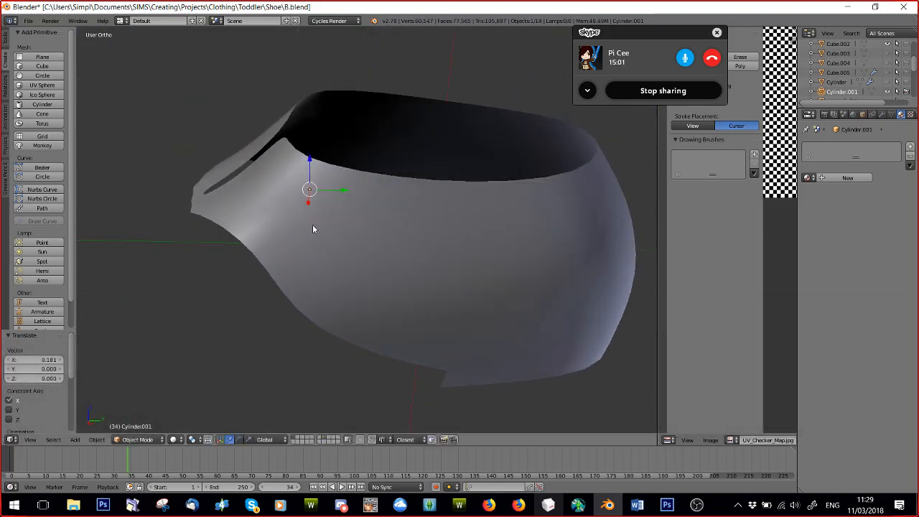
{"action": "key", "text": "KP_3"}
{"action": "key", "text": "g"}
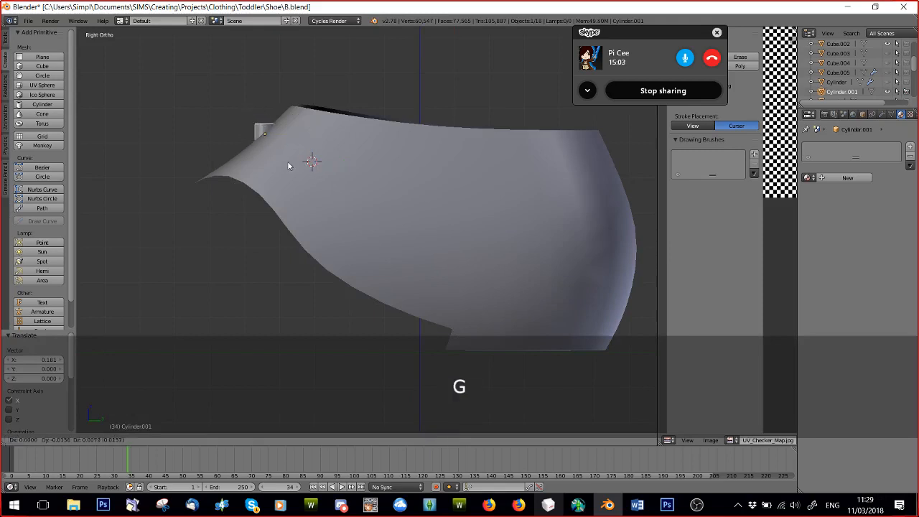
{"action": "left_click", "coordinate": [307, 164]}
{"action": "key", "text": "r"}
{"action": "left_click", "coordinate": [323, 124]}
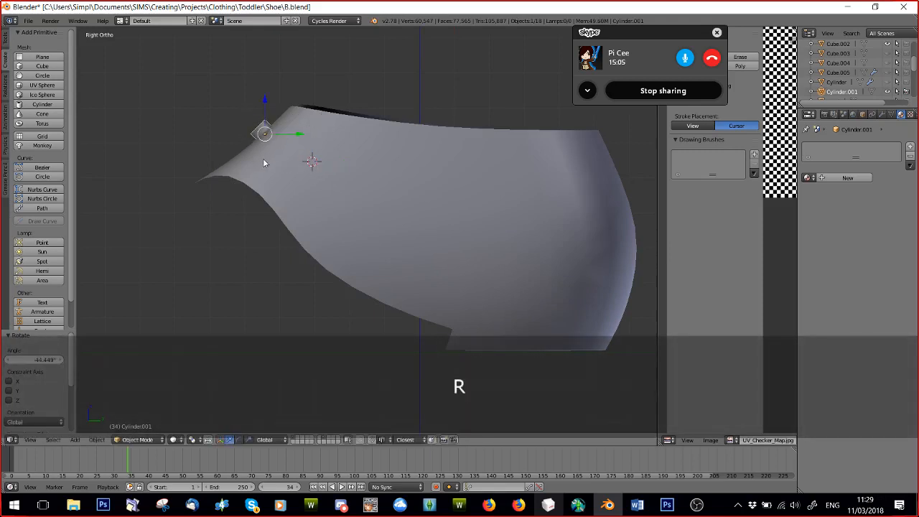
Scale the cylinder to about 0.622 and position it beside the upper end of the lace slot.
{"action": "middle_click_drag", "start_coordinate": [262, 158], "coordinate": [388, 195]}
{"action": "scroll", "coordinate": [517, 150], "scroll_direction": "up", "scroll_amount": 5}
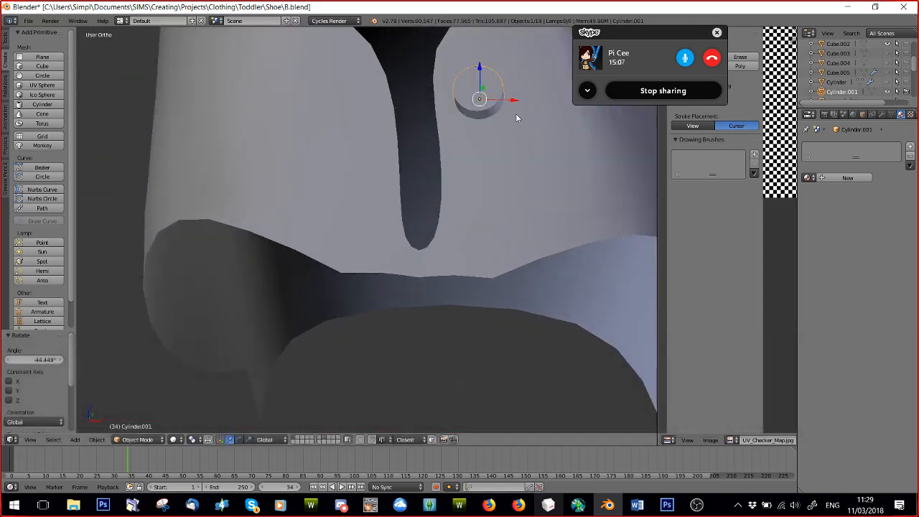
{"action": "key", "text": "g"}
{"action": "left_click", "coordinate": [510, 90]}
{"action": "scroll", "coordinate": [512, 102], "scroll_direction": "down", "scroll_amount": 3}
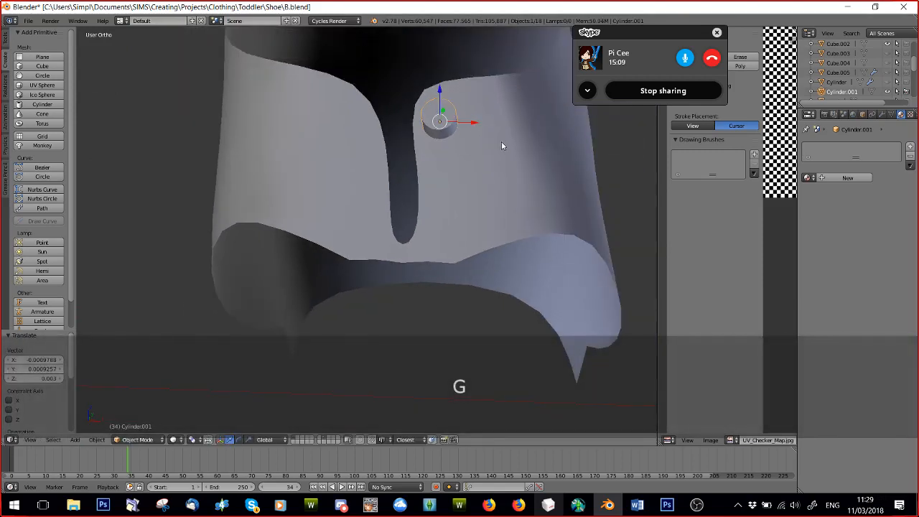
{"action": "key", "text": "s"}
{"action": "left_click", "coordinate": [449, 122]}
{"action": "key", "text": "g"}
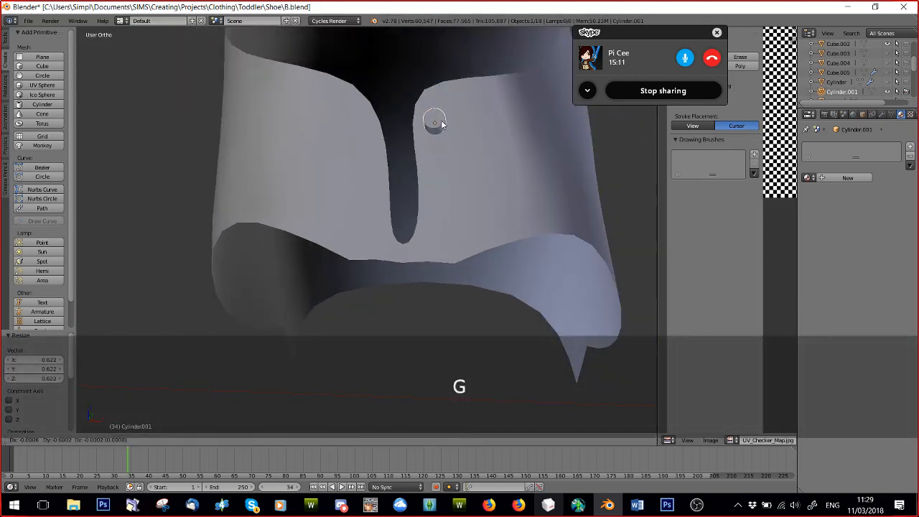
{"action": "left_click", "coordinate": [437, 124]}
Shift the cylinder slightly about 0.001 in Y and -0.0008 in Z so that it cuts through the upper's surface.
{"action": "middle_click_drag", "start_coordinate": [485, 149], "coordinate": [395, 135]}
{"action": "key", "text": "g"}
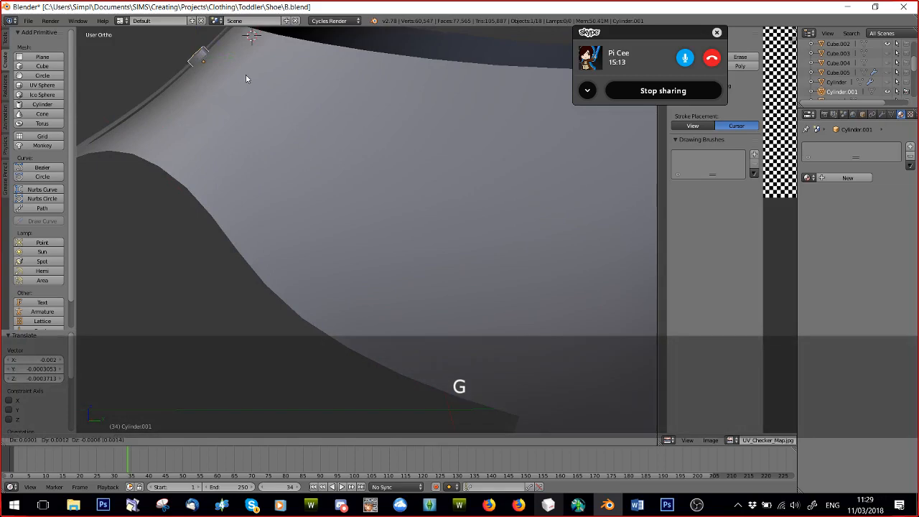
{"action": "left_click", "coordinate": [245, 74]}
{"action": "middle_click_drag", "start_coordinate": [245, 75], "coordinate": [347, 117]}
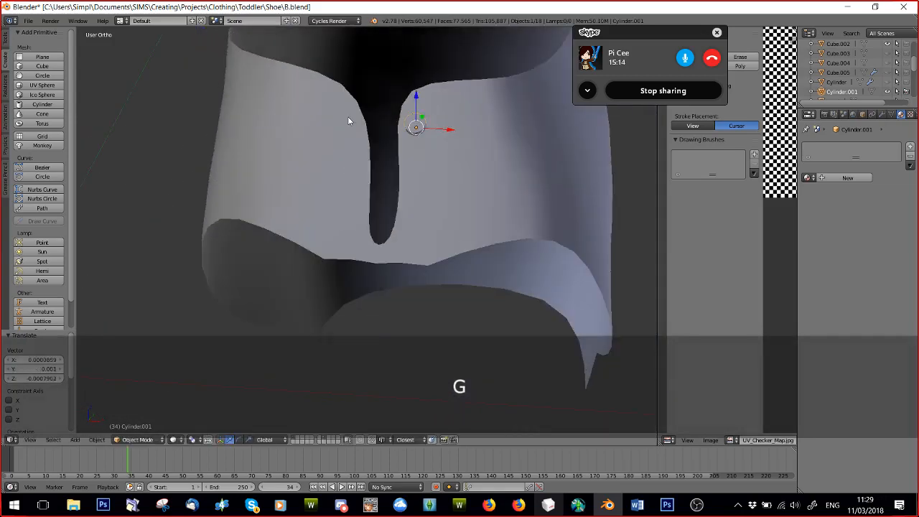
{"action": "left_click", "coordinate": [881, 115]}
{"action": "left_click", "coordinate": [823, 147]}
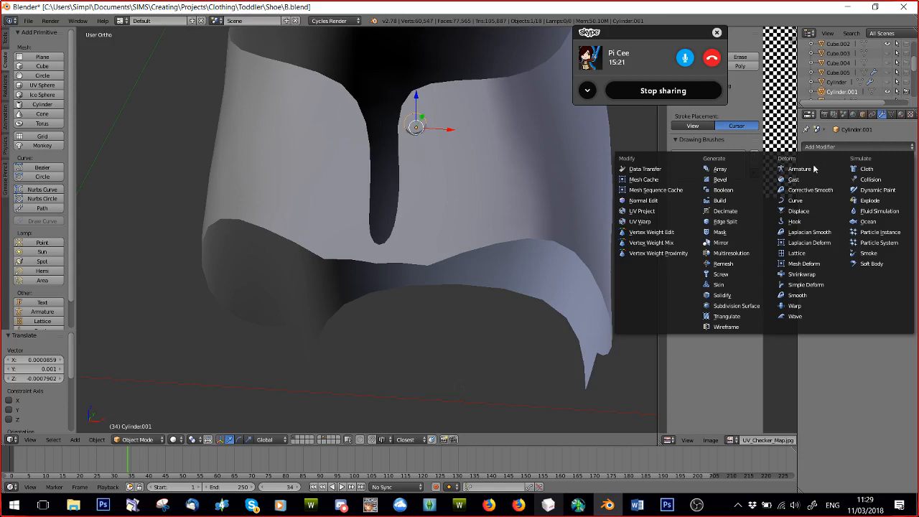
{"action": "left_click", "coordinate": [801, 210]}
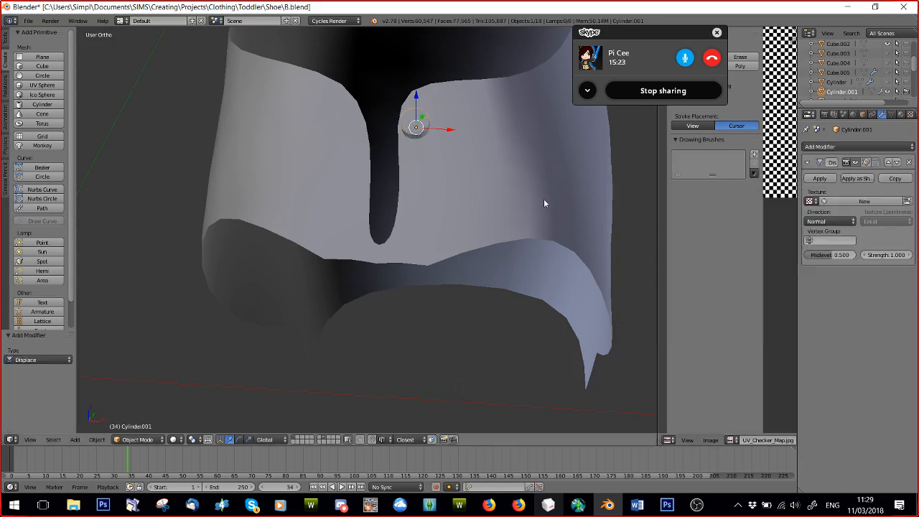
{"action": "scroll", "coordinate": [479, 184], "scroll_direction": "up", "scroll_amount": 4}
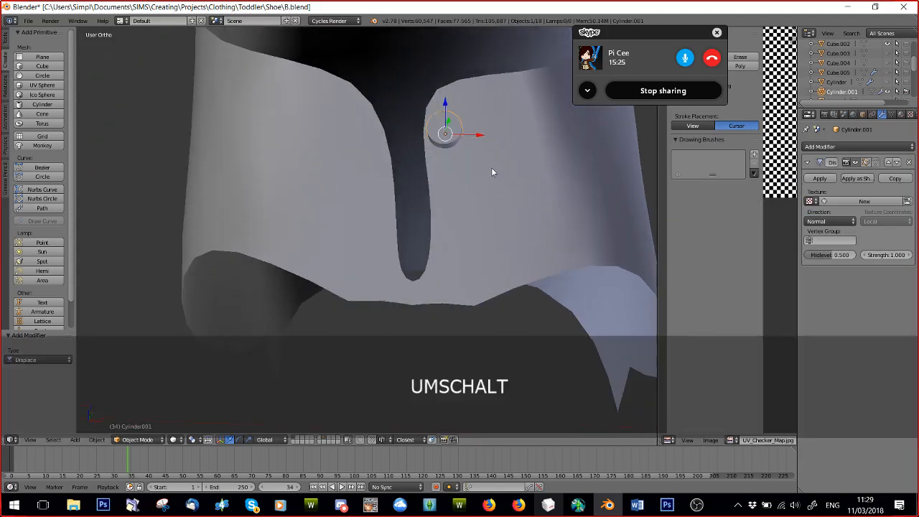
{"action": "scroll", "coordinate": [492, 170], "scroll_direction": "up", "scroll_amount": 3, "text": "shift"}
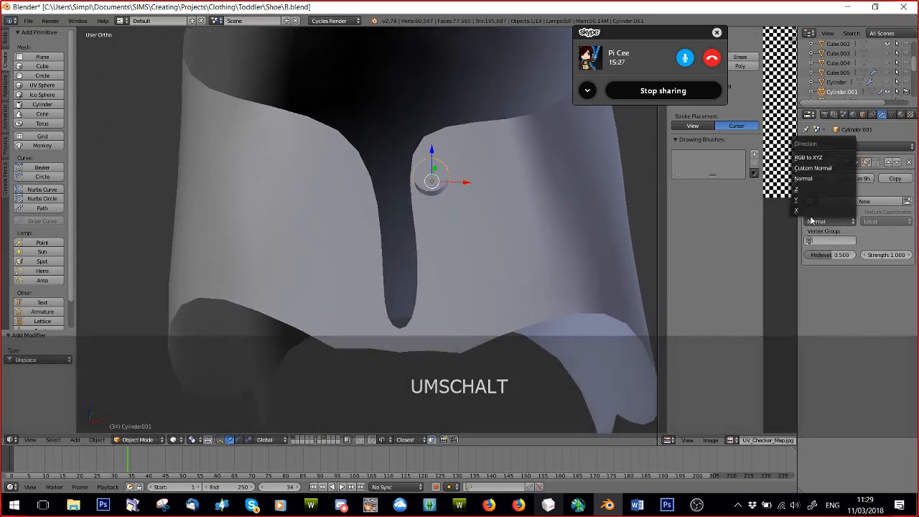
{"action": "left_click", "coordinate": [909, 163]}
Add a Boolean modifier to the cylinder, set it to Difference with Cube.002 as the object, and apply it.
{"action": "left_click", "coordinate": [853, 148]}
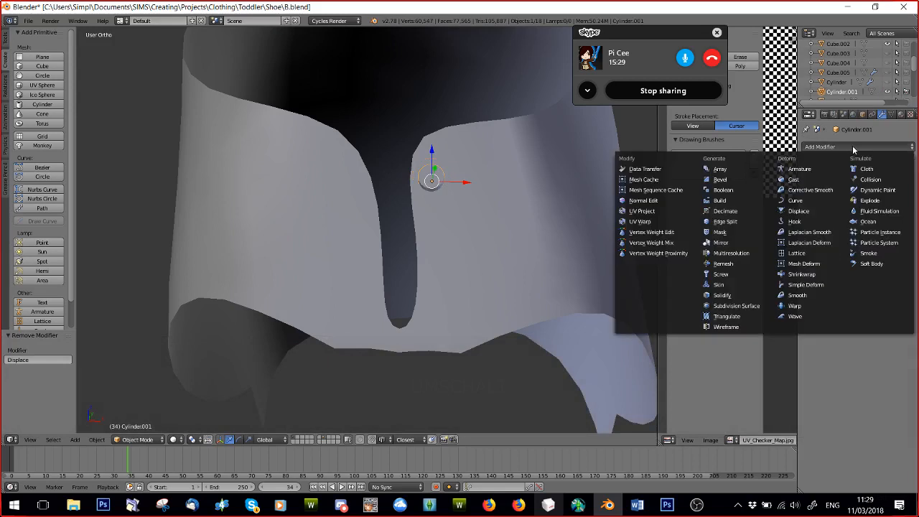
{"action": "left_click", "coordinate": [737, 189]}
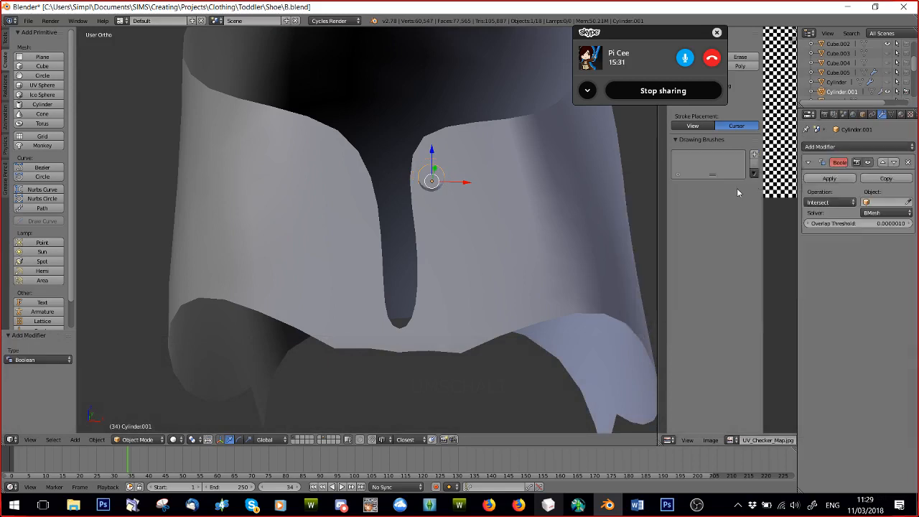
{"action": "scroll", "coordinate": [568, 199], "scroll_direction": "up", "scroll_amount": 3}
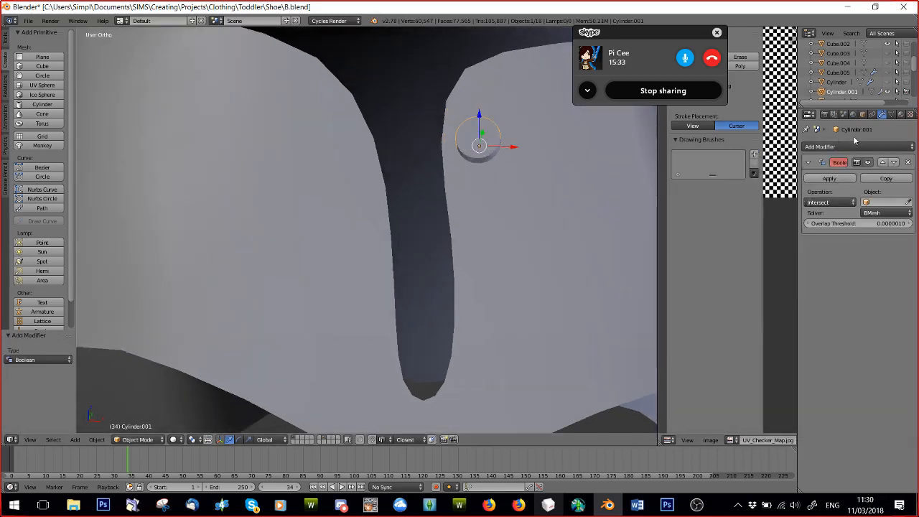
{"action": "left_click", "coordinate": [825, 201]}
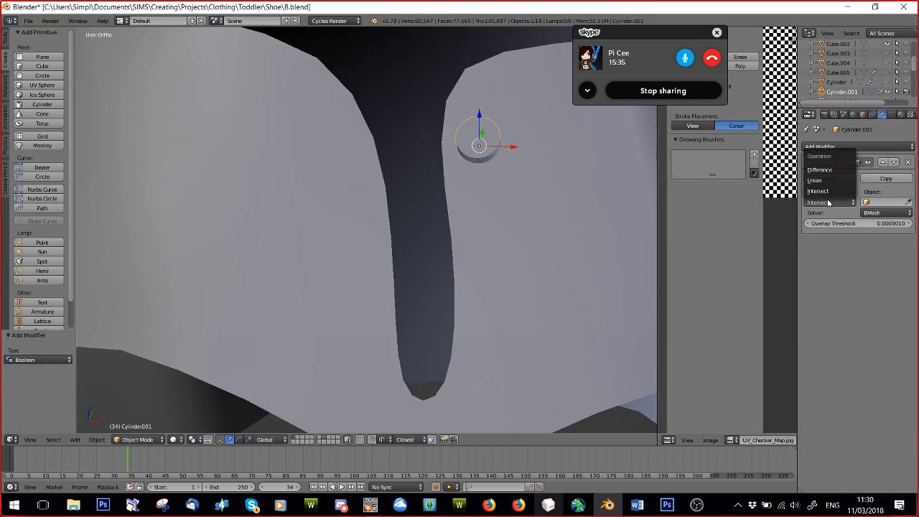
{"action": "left_click", "coordinate": [826, 171]}
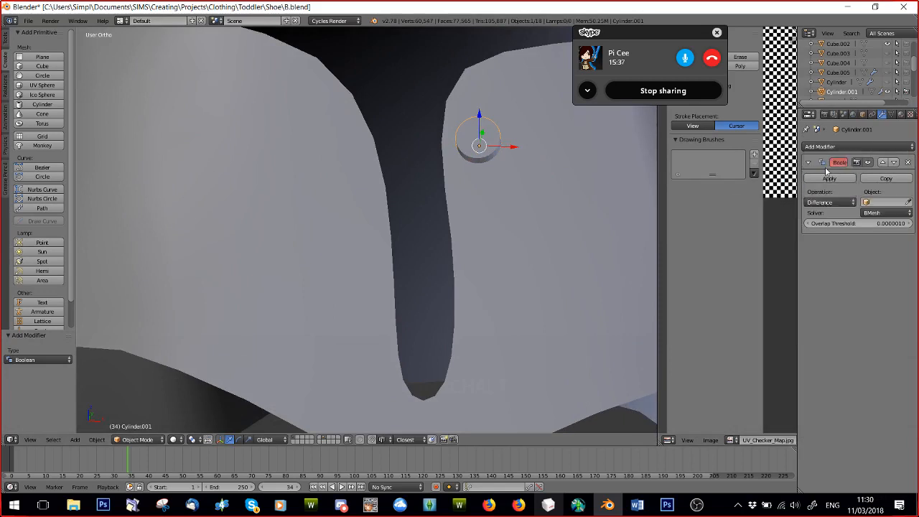
{"action": "scroll", "coordinate": [861, 71], "scroll_direction": "up", "scroll_amount": 2}
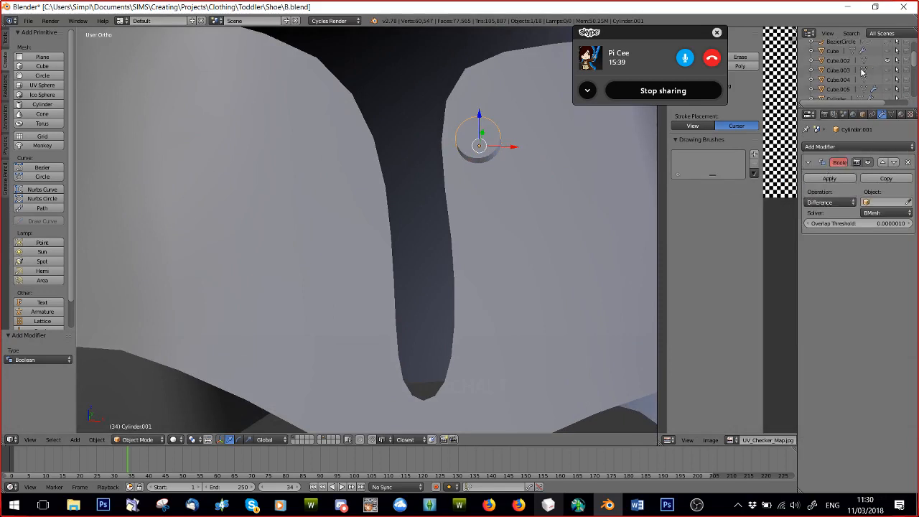
{"action": "left_click", "coordinate": [878, 208]}
{"action": "left_click", "coordinate": [853, 229]}
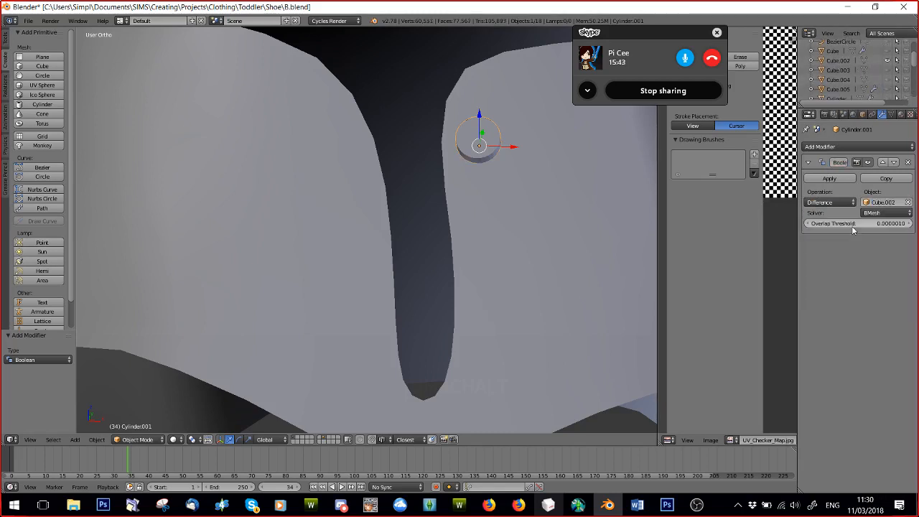
{"action": "left_click", "coordinate": [829, 178]}
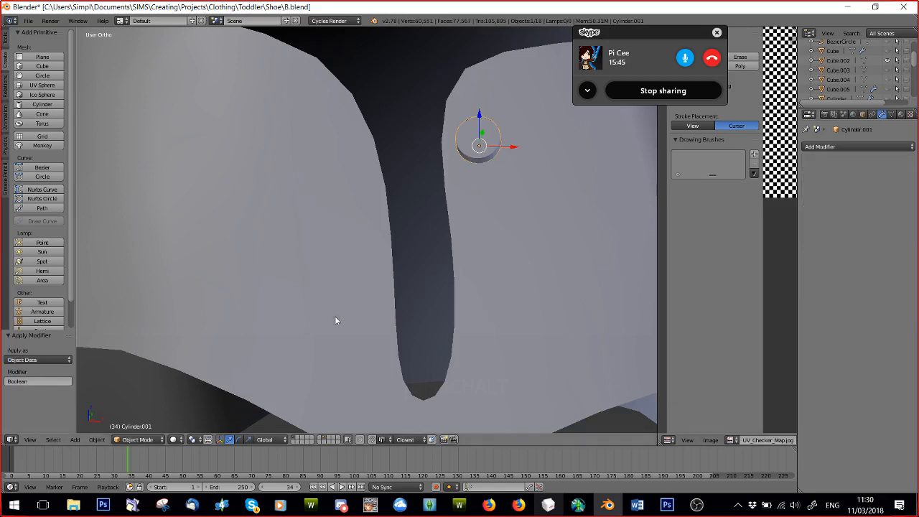
{"action": "left_click", "coordinate": [135, 438]}
{"action": "left_click", "coordinate": [129, 429]}
{"action": "key", "text": "ctrl+z"}
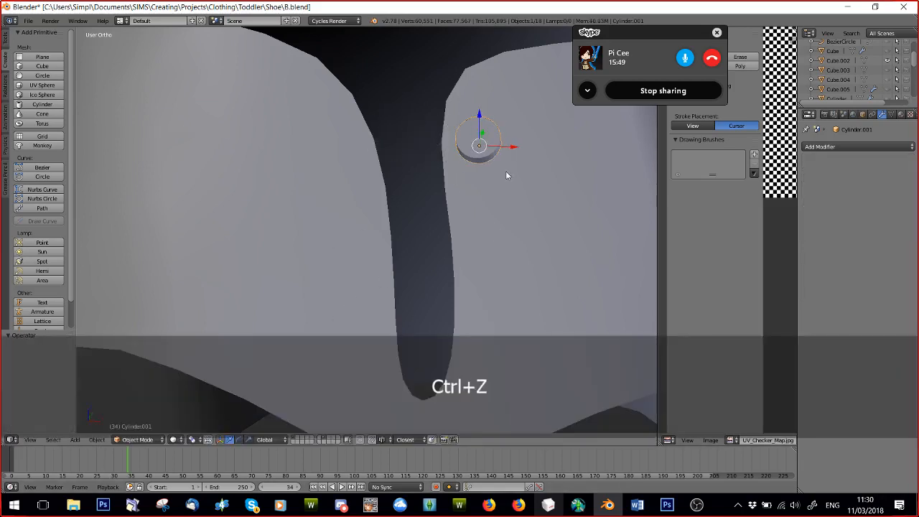
Select the shoe upper Cube.002 and add a Boolean modifier to it.
{"action": "right_click", "coordinate": [509, 178]}
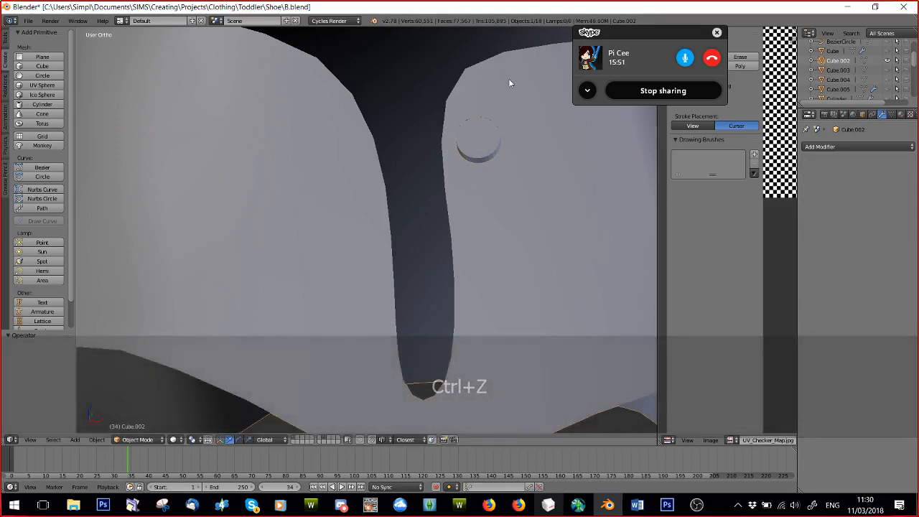
{"action": "scroll", "coordinate": [430, 157], "scroll_direction": "down", "scroll_amount": 4}
{"action": "scroll", "coordinate": [428, 248], "scroll_direction": "up", "scroll_amount": 2}
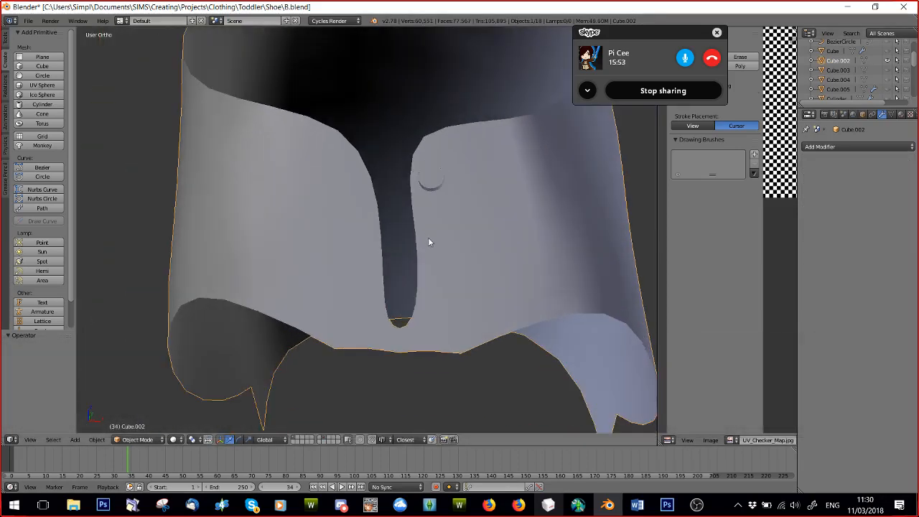
{"action": "scroll", "coordinate": [428, 242], "scroll_direction": "up", "scroll_amount": 2}
{"action": "left_click", "coordinate": [838, 147]}
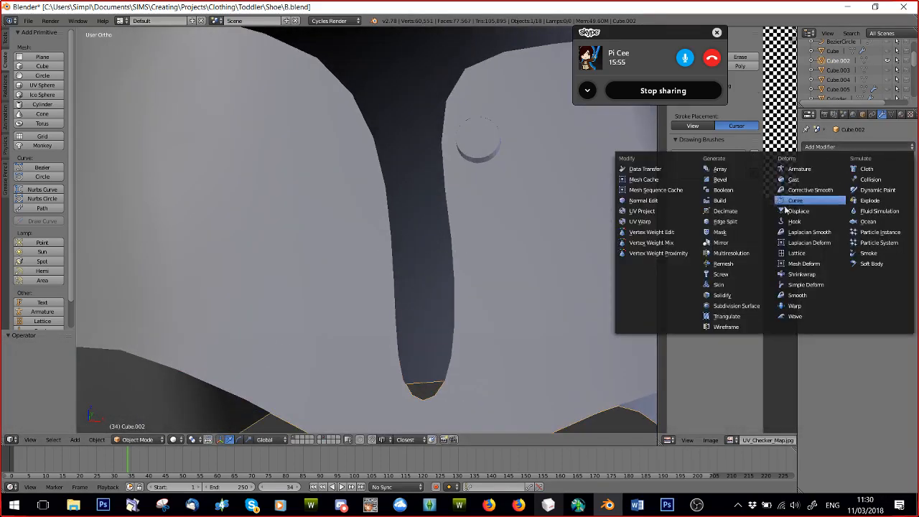
{"action": "left_click", "coordinate": [723, 190]}
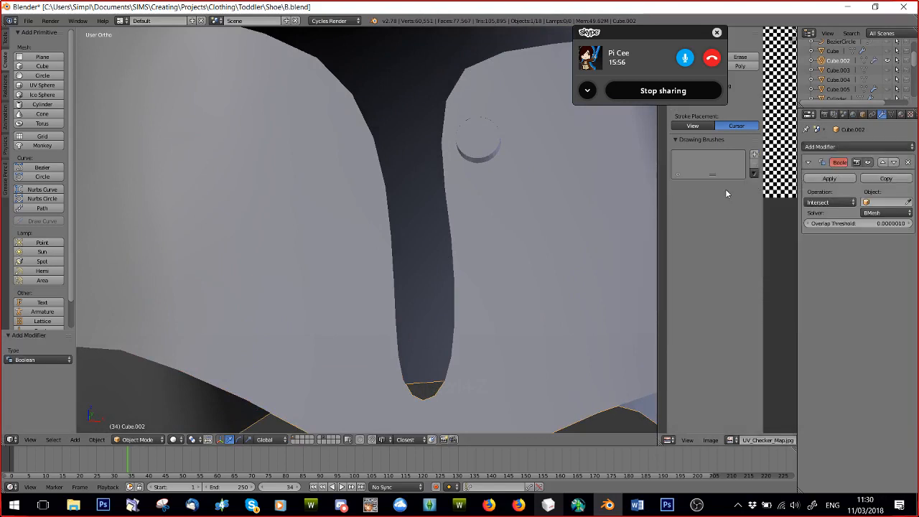
Set the upper's Boolean modifier to Difference with Cylinder.001 as the object, and apply it.
{"action": "left_click", "coordinate": [887, 203]}
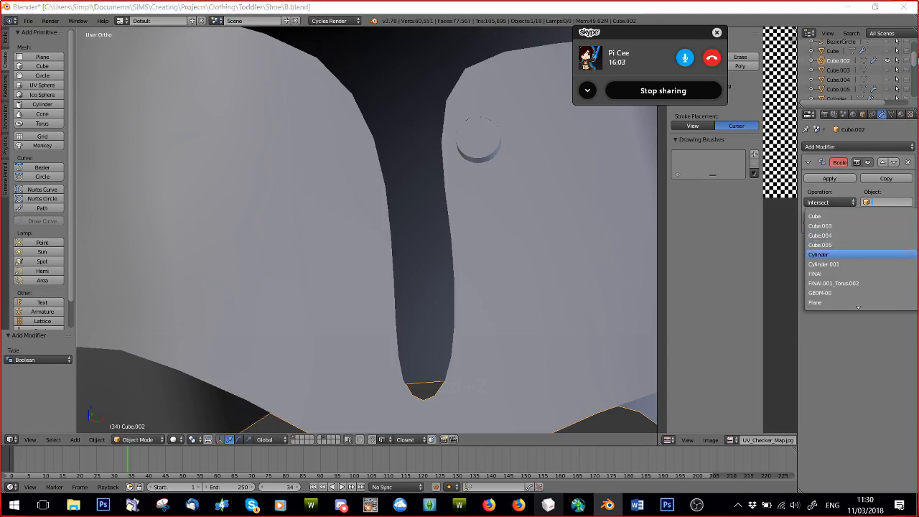
{"action": "left_click", "coordinate": [915, 63]}
{"action": "left_click_drag", "start_coordinate": [914, 62], "coordinate": [912, 73]}
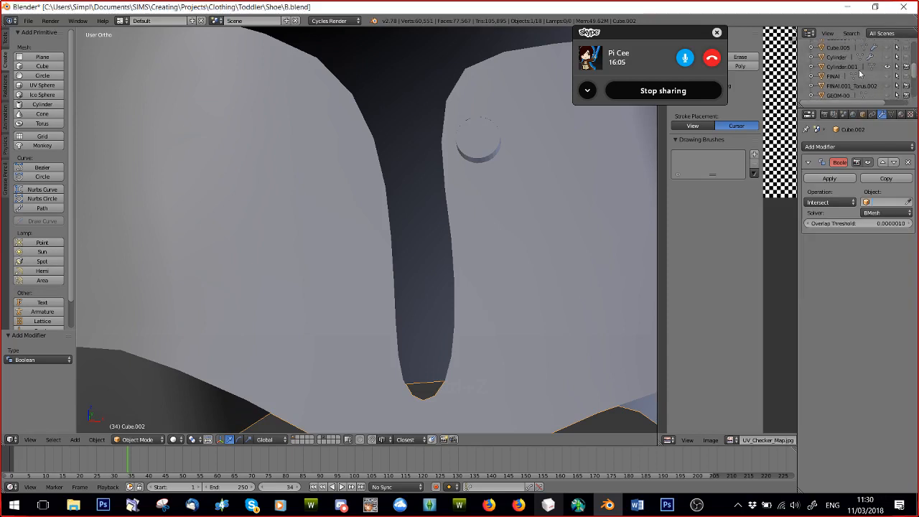
{"action": "left_click", "coordinate": [886, 203]}
{"action": "left_click", "coordinate": [838, 268]}
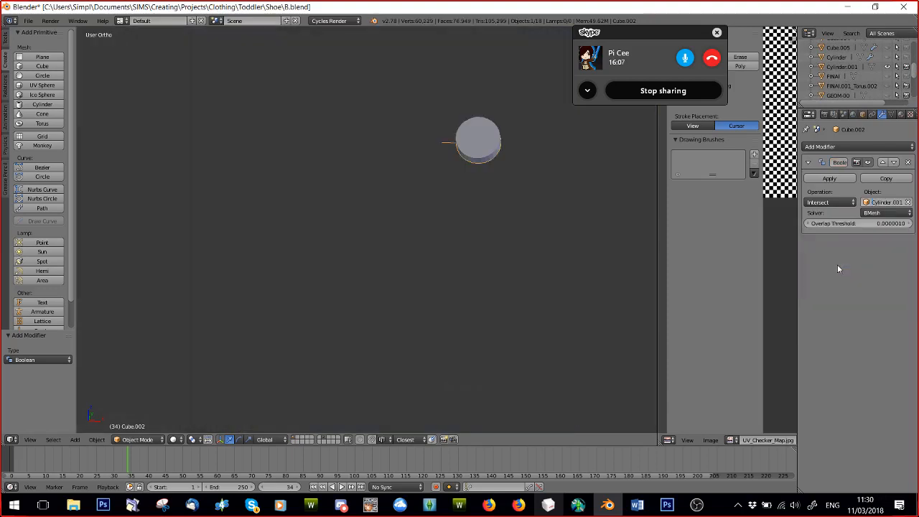
{"action": "left_click", "coordinate": [831, 203]}
{"action": "left_click", "coordinate": [817, 170]}
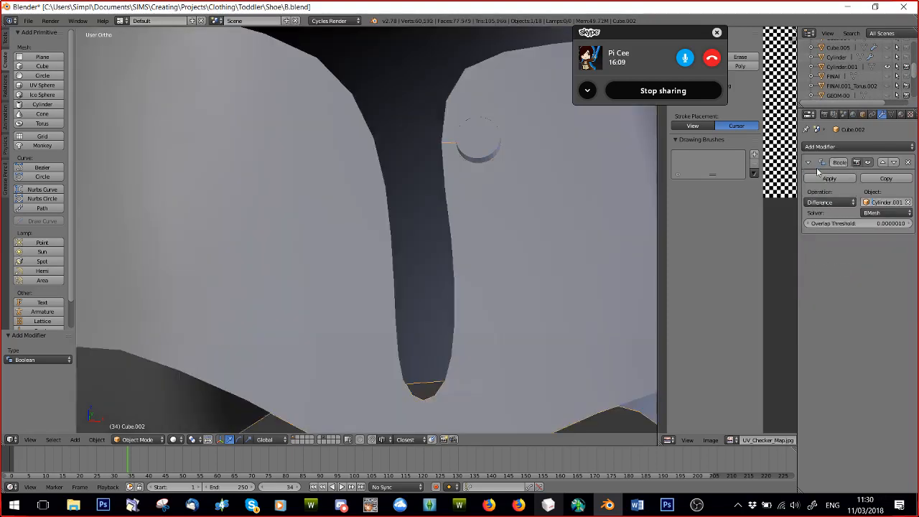
{"action": "left_click", "coordinate": [843, 179]}
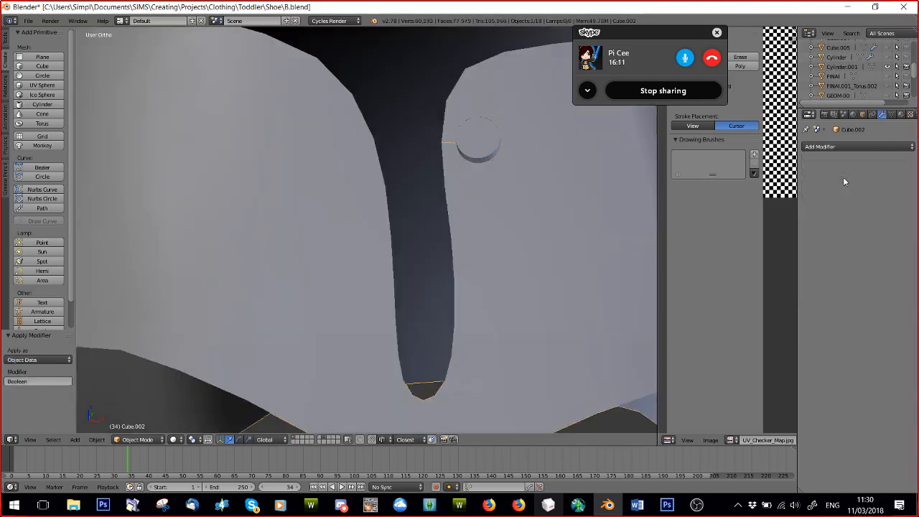
Select the eyelet cylinder Cylinder.001 and toggle its visibility to inspect the cut in the shoe upper.
{"action": "left_click", "coordinate": [132, 439]}
{"action": "right_click", "coordinate": [483, 137]}
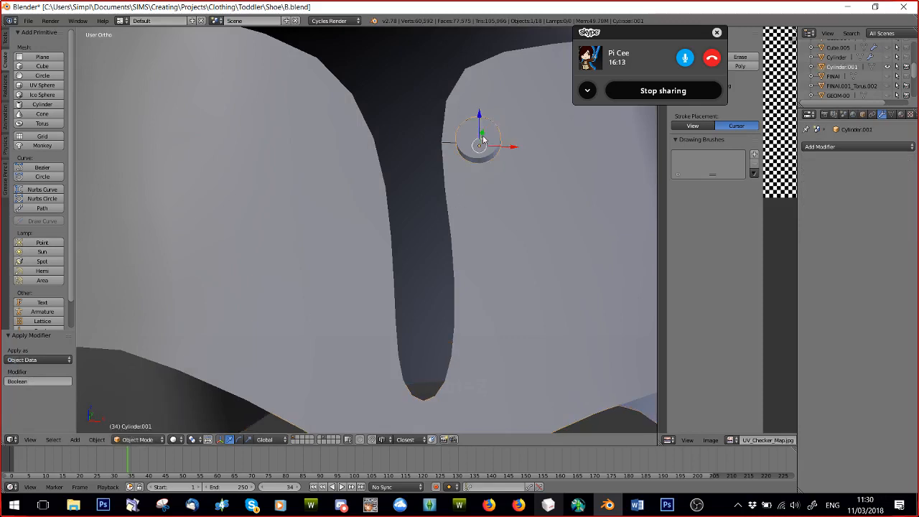
{"action": "left_click", "coordinate": [887, 67]}
{"action": "left_click", "coordinate": [886, 68]}
{"action": "middle_click_drag", "start_coordinate": [433, 244], "coordinate": [446, 278]}
Select the shoe upper Cube.002 and add another Boolean modifier with Cylinder.001 as its object.
{"action": "right_click", "coordinate": [525, 286]}
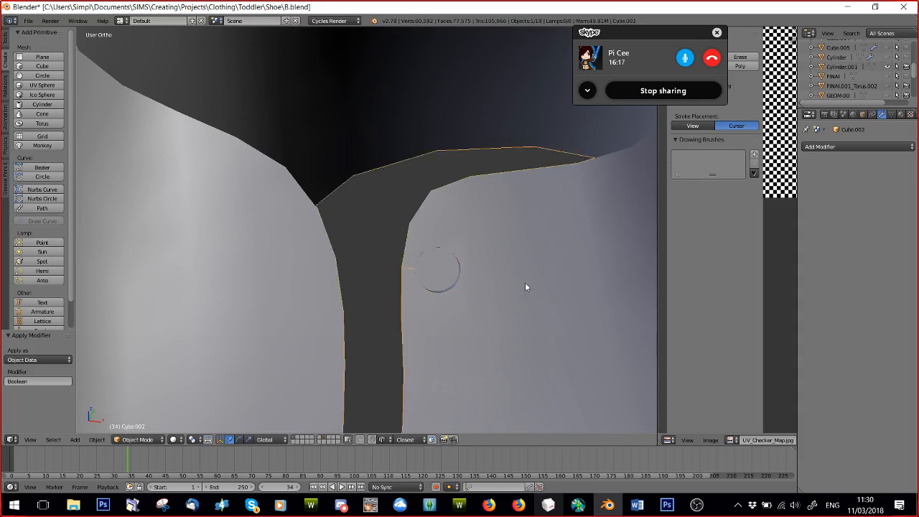
{"action": "middle_click_drag", "start_coordinate": [514, 283], "coordinate": [538, 273]}
{"action": "left_click", "coordinate": [854, 146]}
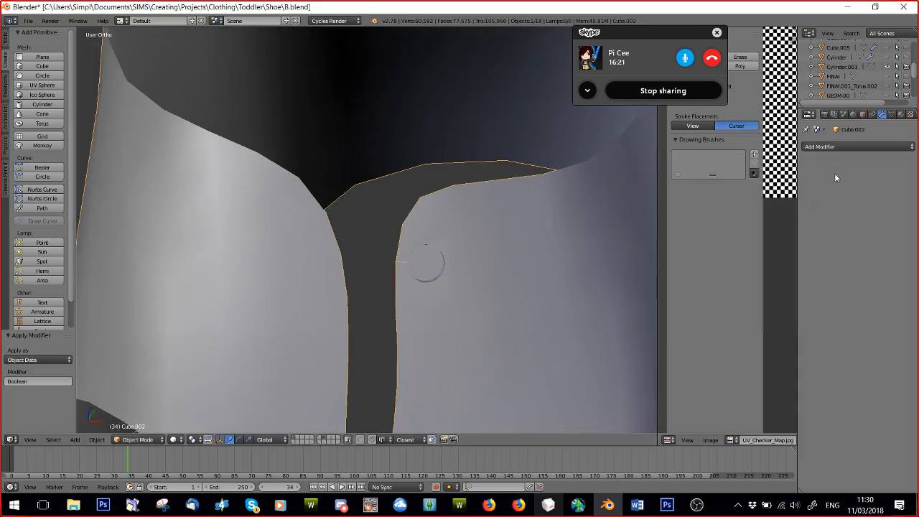
{"action": "scroll", "coordinate": [850, 79], "scroll_direction": "up", "scroll_amount": 3}
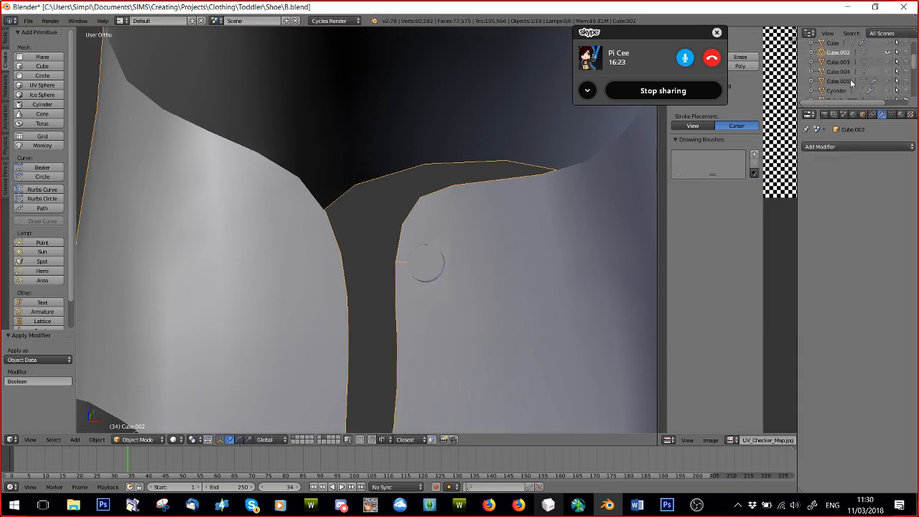
{"action": "left_click", "coordinate": [854, 146]}
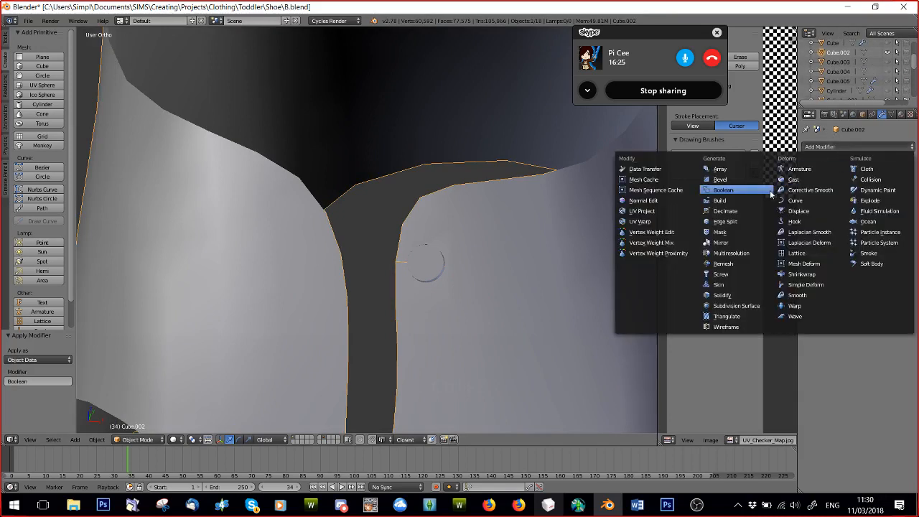
{"action": "left_click", "coordinate": [732, 187]}
{"action": "left_click", "coordinate": [876, 205]}
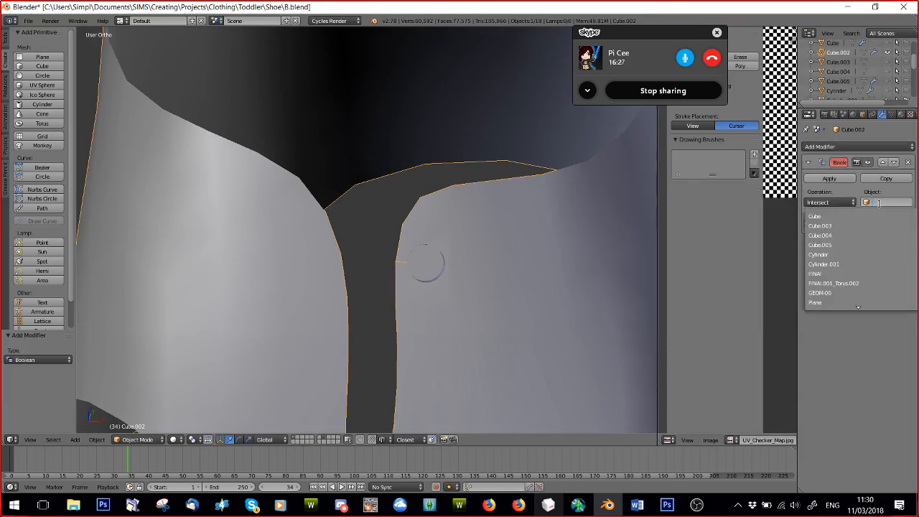
{"action": "left_click", "coordinate": [834, 264]}
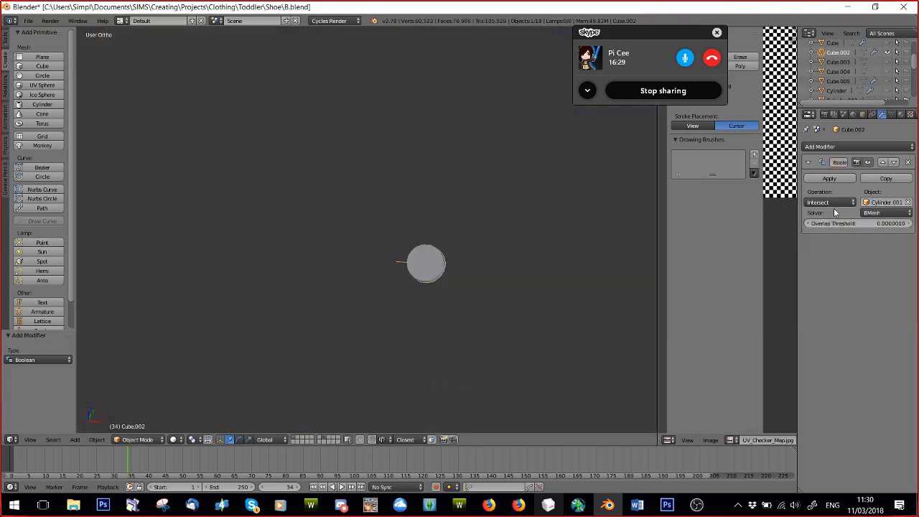
Set the upper's Boolean operation to Difference and apply the modifier.
{"action": "left_click", "coordinate": [833, 203]}
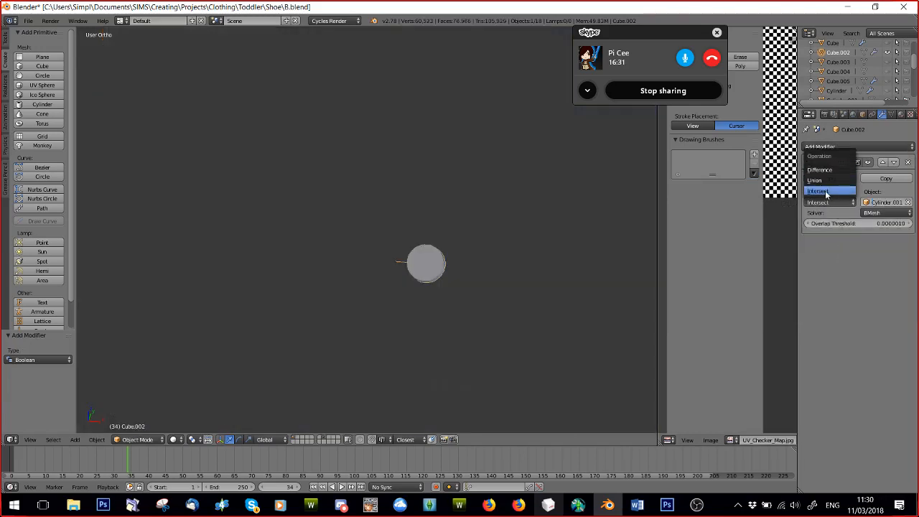
{"action": "left_click", "coordinate": [825, 190]}
{"action": "left_click", "coordinate": [831, 202]}
{"action": "left_click", "coordinate": [820, 170]}
{"action": "scroll", "coordinate": [484, 315], "scroll_direction": "up", "scroll_amount": 4}
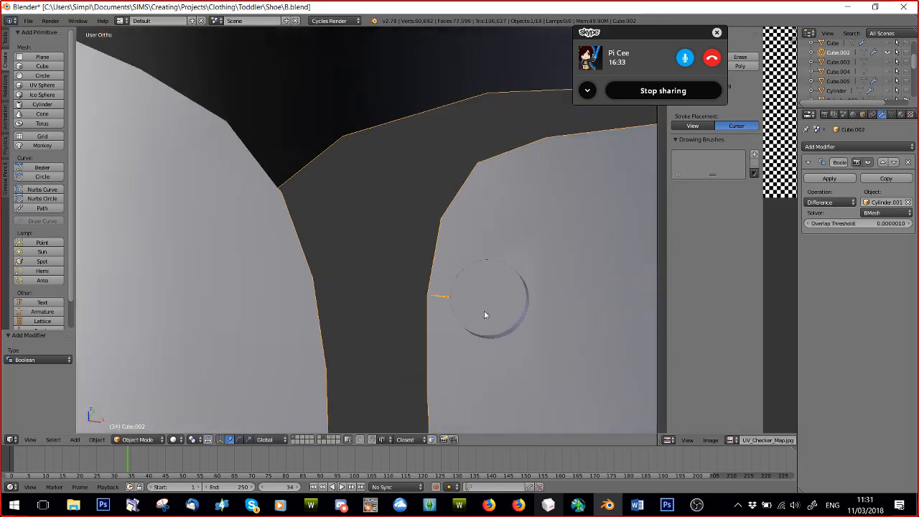
{"action": "middle_click_drag", "start_coordinate": [484, 315], "coordinate": [453, 305]}
{"action": "middle_click_drag", "start_coordinate": [299, 256], "coordinate": [420, 278], "text": "shift"}
{"action": "scroll", "coordinate": [390, 255], "scroll_direction": "up", "scroll_amount": 4}
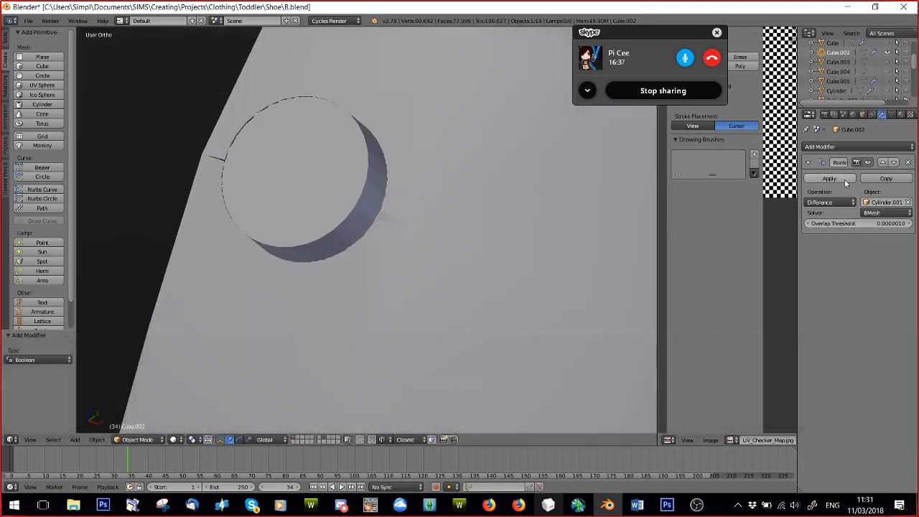
{"action": "left_click", "coordinate": [843, 180]}
Hide Cylinder.001 and examine the hole cut in the upper beside the lace opening.
{"action": "right_click", "coordinate": [347, 193]}
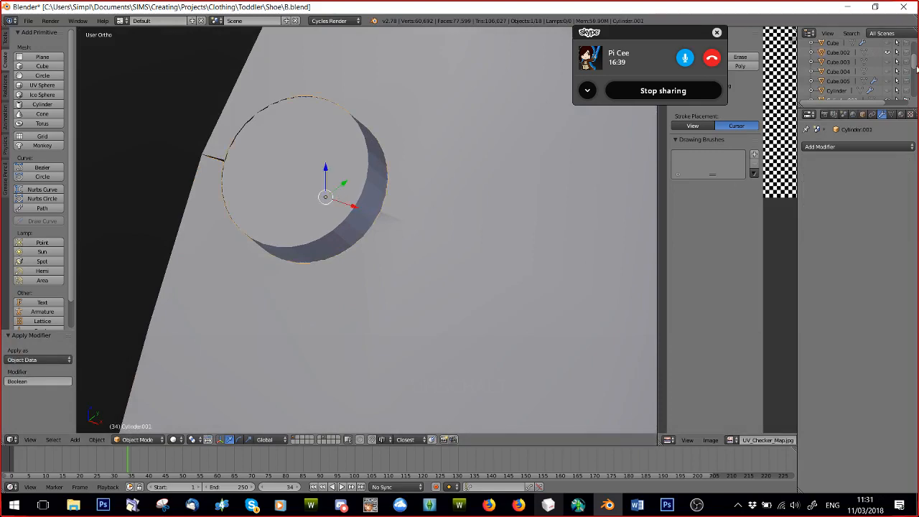
{"action": "scroll", "coordinate": [882, 72], "scroll_direction": "down", "scroll_amount": 1}
{"action": "left_click", "coordinate": [888, 84]}
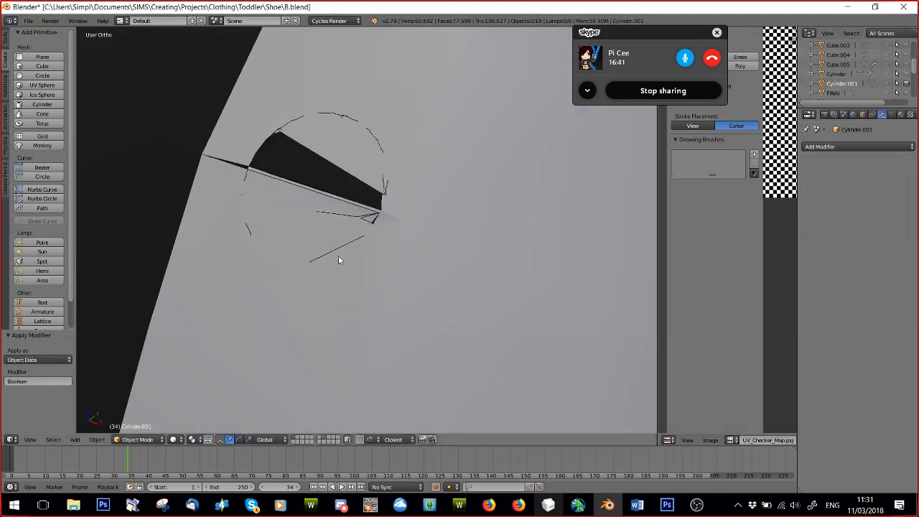
{"action": "scroll", "coordinate": [338, 255], "scroll_direction": "down", "scroll_amount": 2}
{"action": "middle_click_drag", "start_coordinate": [338, 256], "coordinate": [445, 307]}
{"action": "scroll", "coordinate": [362, 268], "scroll_direction": "down", "scroll_amount": 3}
{"action": "scroll", "coordinate": [446, 307], "scroll_direction": "down", "scroll_amount": 3}
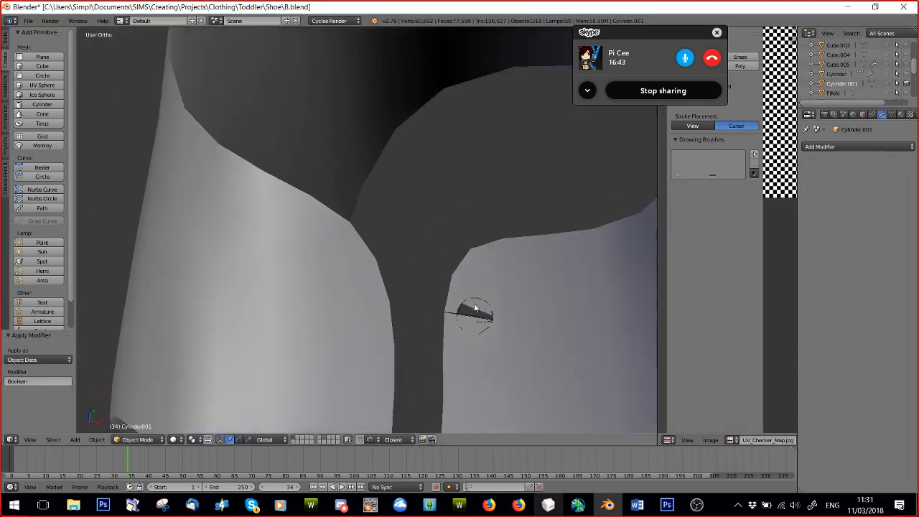
{"action": "scroll", "coordinate": [402, 291], "scroll_direction": "down", "scroll_amount": 5}
Hide the upper Cube.002 and unhide the object Cylinder and the complete shoes FINAl.001_Torus.002.
{"action": "right_click", "coordinate": [334, 277]}
{"action": "scroll", "coordinate": [356, 328], "scroll_direction": "up", "scroll_amount": 3}
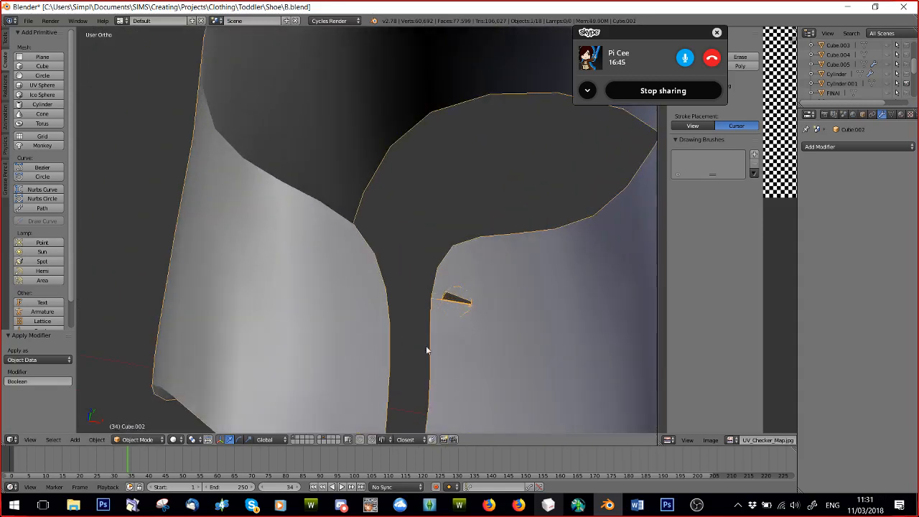
{"action": "scroll", "coordinate": [471, 346], "scroll_direction": "up", "scroll_amount": 2}
{"action": "scroll", "coordinate": [472, 348], "scroll_direction": "down", "scroll_amount": 3}
{"action": "scroll", "coordinate": [893, 83], "scroll_direction": "up", "scroll_amount": 3}
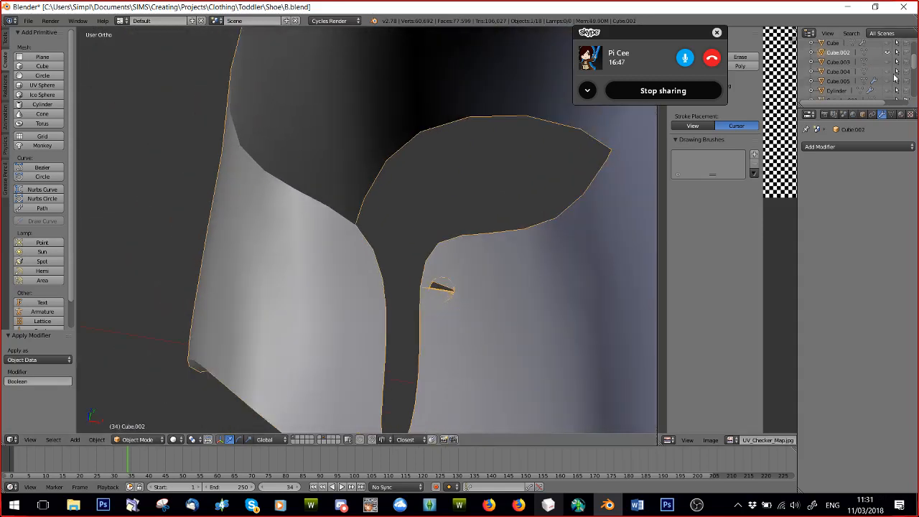
{"action": "left_click", "coordinate": [888, 85]}
{"action": "scroll", "coordinate": [890, 80], "scroll_direction": "down", "scroll_amount": 2}
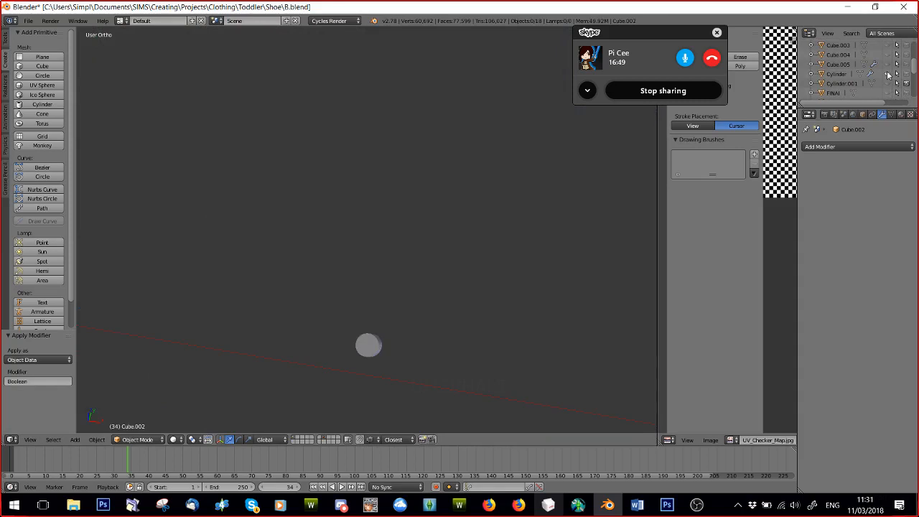
{"action": "left_click", "coordinate": [887, 75]}
{"action": "scroll", "coordinate": [887, 87], "scroll_direction": "down", "scroll_amount": 1}
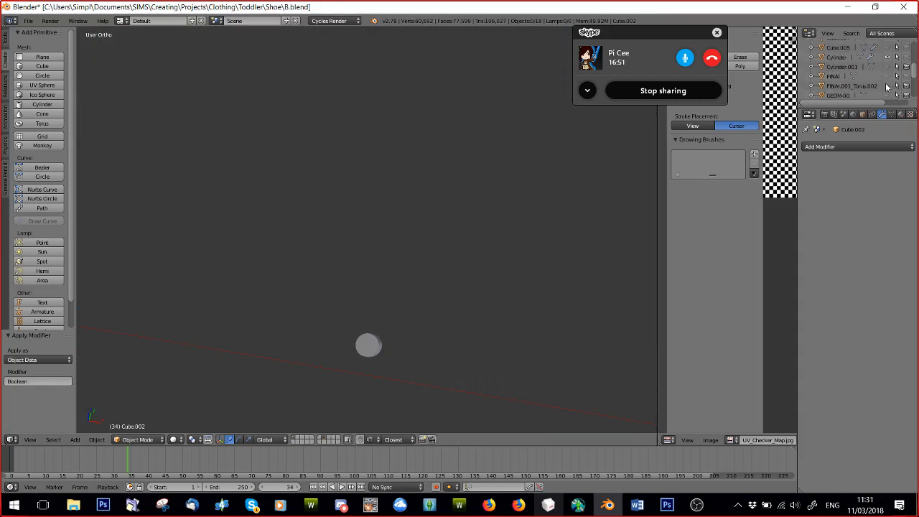
{"action": "left_click", "coordinate": [887, 78]}
{"action": "left_click", "coordinate": [887, 75]}
{"action": "left_click", "coordinate": [887, 85]}
{"action": "middle_click_drag", "start_coordinate": [356, 352], "coordinate": [265, 317]}
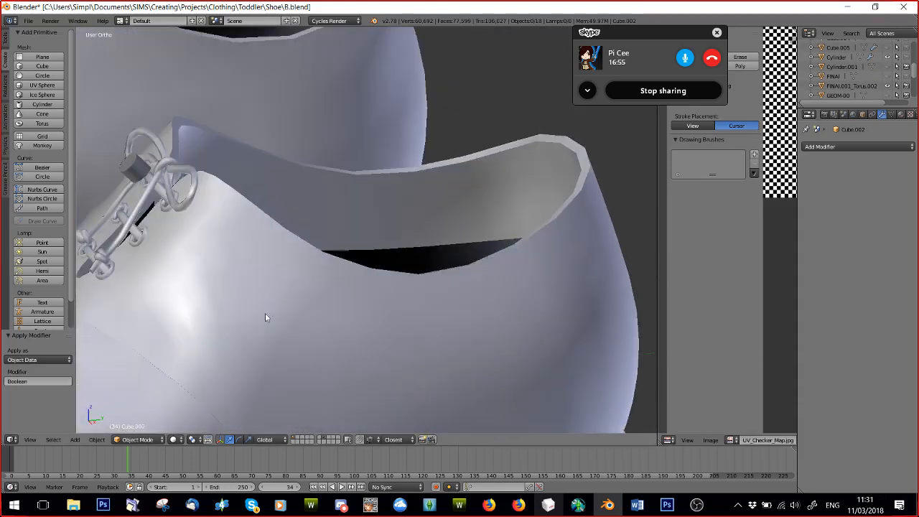
{"action": "right_click", "coordinate": [138, 172]}
{"action": "key", "text": "g"}
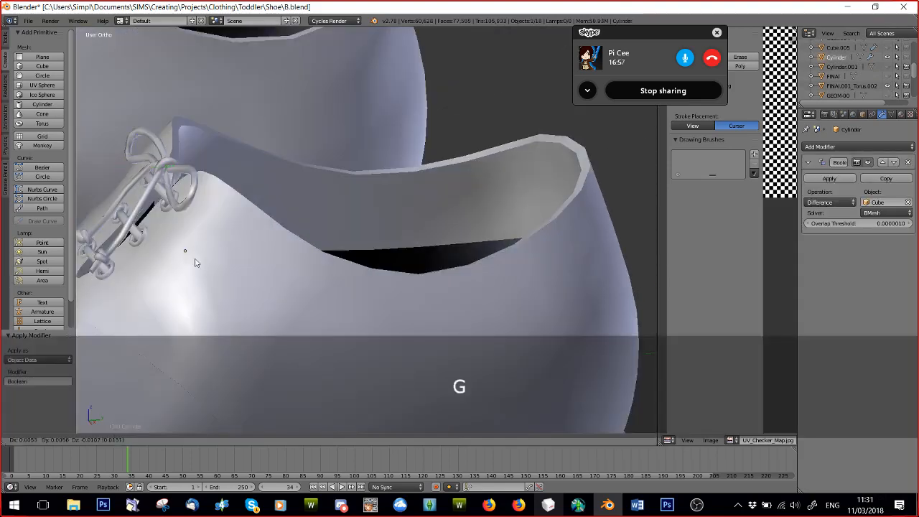
{"action": "left_click", "coordinate": [209, 273]}
{"action": "scroll", "coordinate": [239, 254], "scroll_direction": "down", "scroll_amount": 6}
{"action": "key", "text": "ctrl+z"}
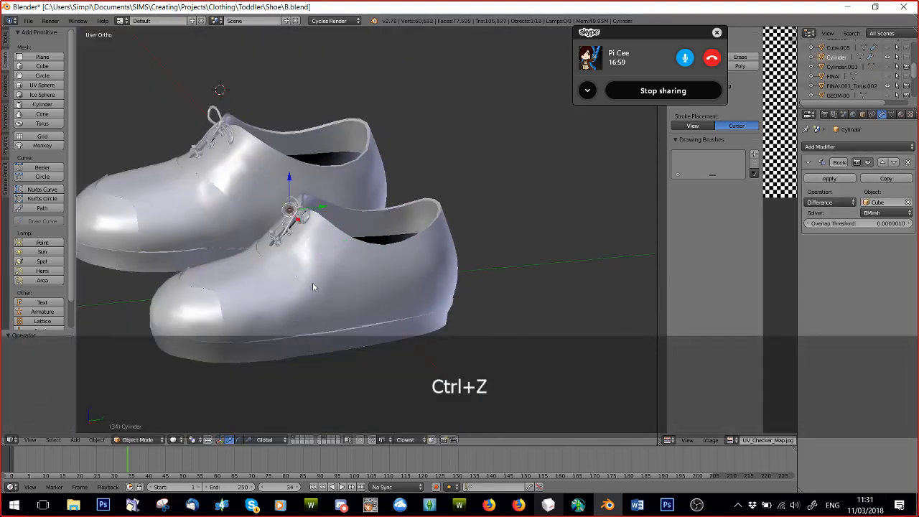
Move the object Cylinder by -0.002 along the Z axis beside the shoe's laces.
{"action": "middle_click_drag", "start_coordinate": [312, 282], "coordinate": [285, 280]}
{"action": "scroll", "coordinate": [285, 283], "scroll_direction": "up", "scroll_amount": 4}
{"action": "key", "text": "g"}
{"action": "key", "text": "z"}
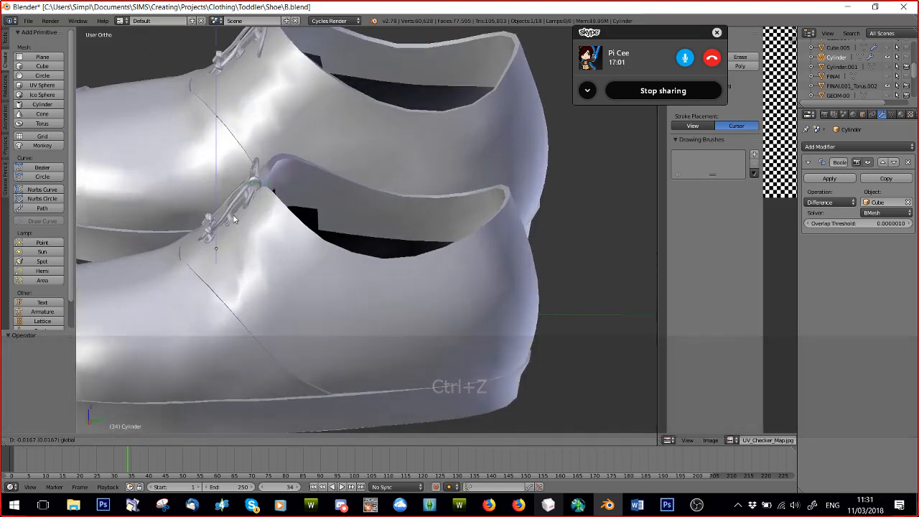
{"action": "left_click_drag", "start_coordinate": [235, 151], "coordinate": [235, 150]}
{"action": "middle_click_drag", "start_coordinate": [235, 153], "coordinate": [336, 203]}
{"action": "mouse_move", "coordinate": [360, 199]}
{"action": "left_mouse_down"}
{"action": "mouse_move", "coordinate": [361, 230]}
{"action": "mouse_move", "coordinate": [363, 200]}
{"action": "left_mouse_up"}
{"action": "scroll", "coordinate": [389, 241], "scroll_direction": "up", "scroll_amount": 6}
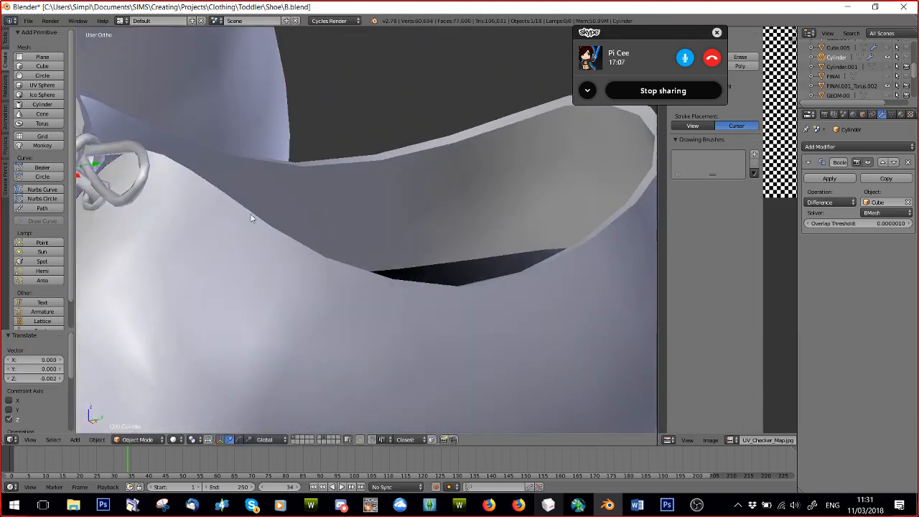
Raise Cylinder along the Z axis by about 0.0001 and another 0.005 near the lace bow.
{"action": "middle_click_drag", "start_coordinate": [251, 214], "coordinate": [334, 240], "text": "shift"}
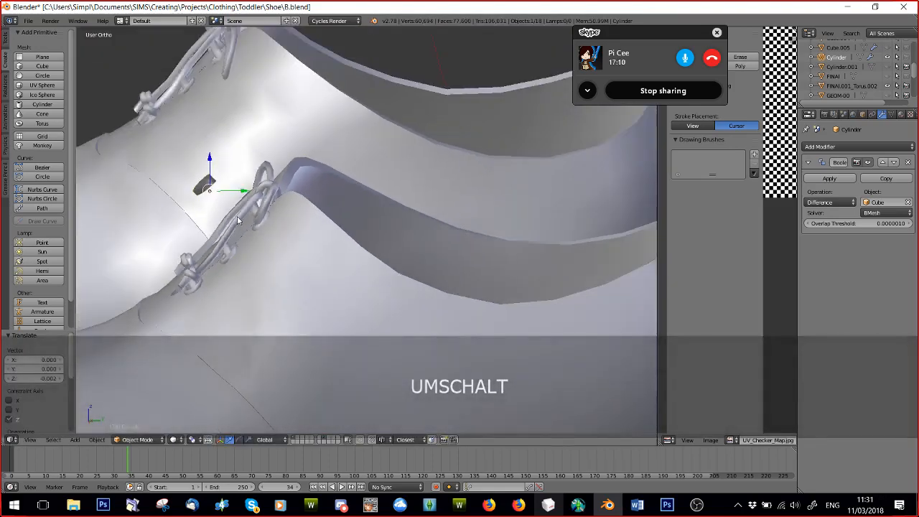
{"action": "left_click_drag", "start_coordinate": [210, 166], "coordinate": [212, 156]}
{"action": "middle_click_drag", "start_coordinate": [226, 172], "coordinate": [501, 205]}
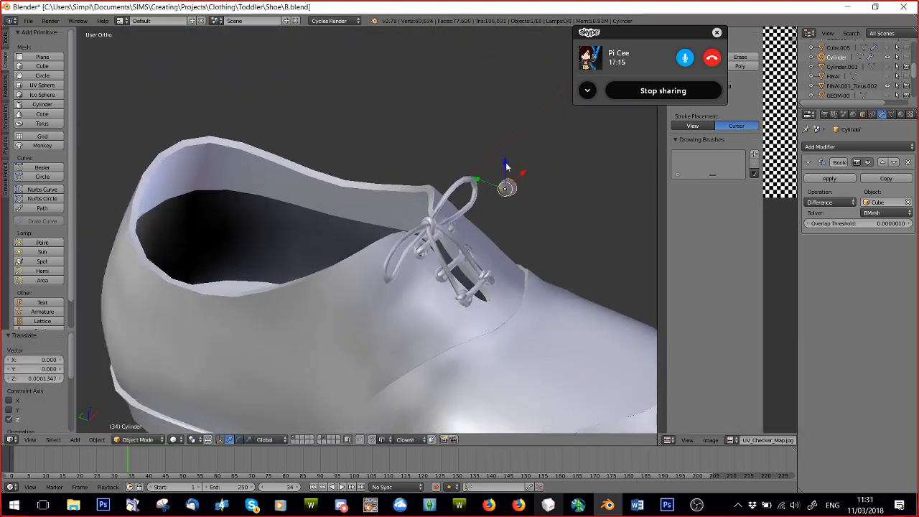
{"action": "middle_click_drag", "start_coordinate": [506, 166], "coordinate": [376, 223]}
{"action": "scroll", "coordinate": [509, 180], "scroll_direction": "down", "scroll_amount": 3}
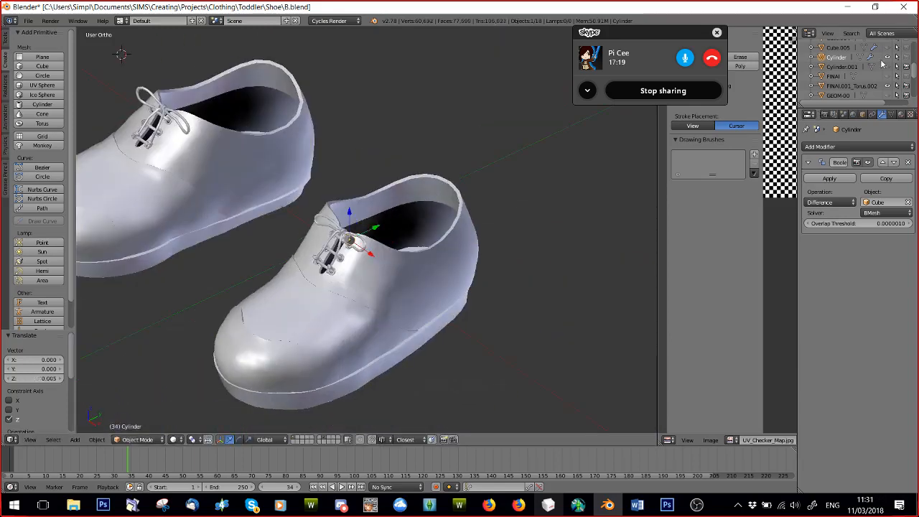
Hide Cylinder, show Cylinder.001 instead, and move Cylinder.001 by -0.028 along the Z axis.
{"action": "left_click", "coordinate": [887, 57]}
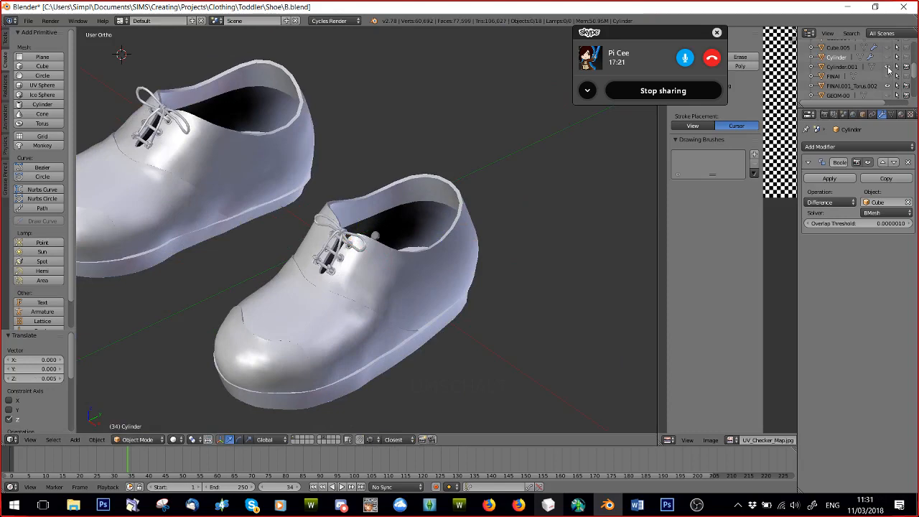
{"action": "scroll", "coordinate": [445, 267], "scroll_direction": "up", "scroll_amount": 4}
{"action": "right_click", "coordinate": [383, 243]}
{"action": "middle_click_drag", "start_coordinate": [416, 258], "coordinate": [364, 231]}
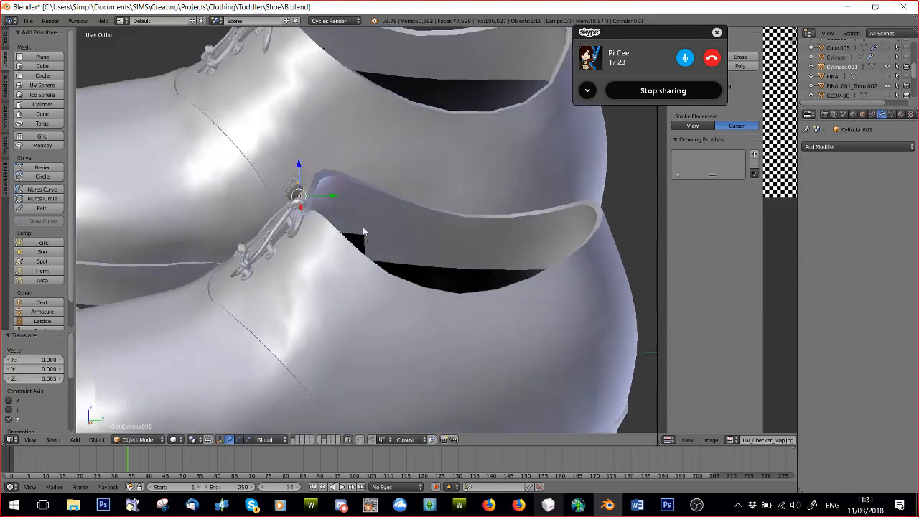
{"action": "key", "text": "g"}
{"action": "key", "text": "z"}
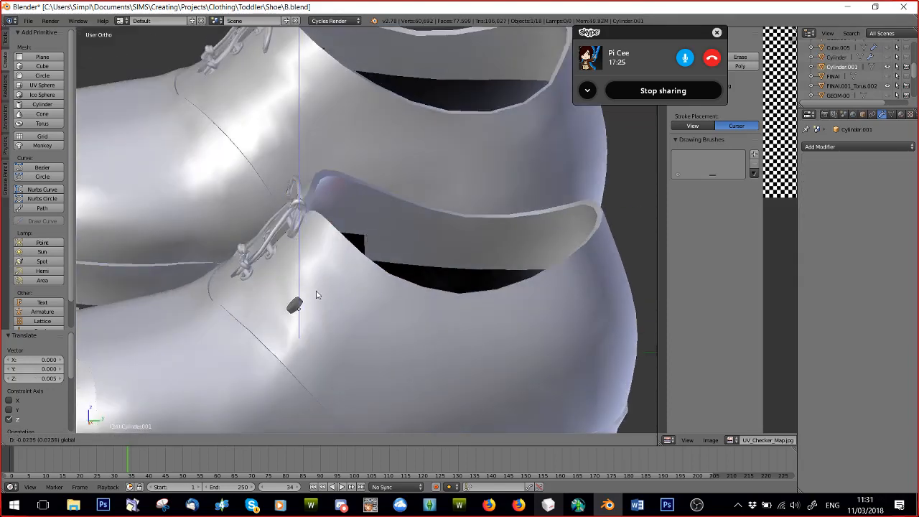
{"action": "left_click", "coordinate": [318, 298]}
Position Cylinder.001 beside the lace eyelets, shifting it -0.009 and -0.004 in X and raising it in Z, the last time by 0.005.
{"action": "middle_click_drag", "start_coordinate": [318, 298], "coordinate": [431, 333]}
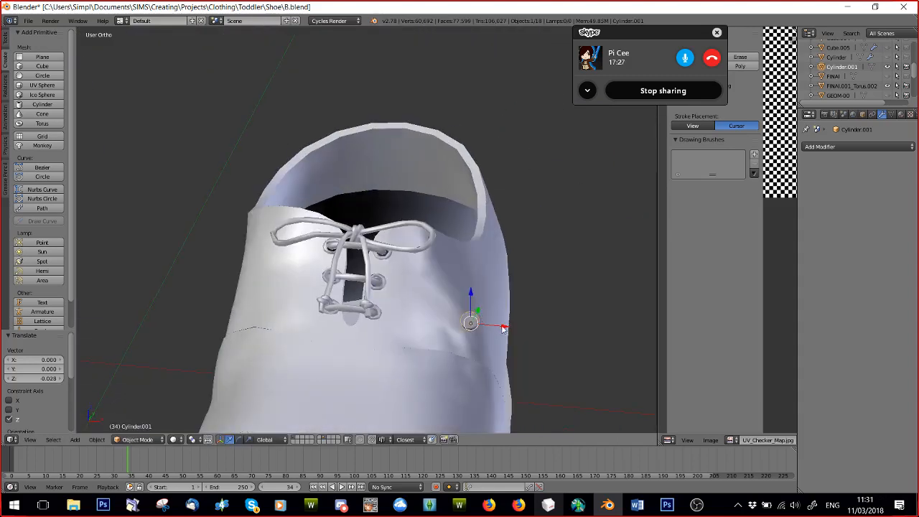
{"action": "left_click_drag", "start_coordinate": [503, 329], "coordinate": [458, 324]}
{"action": "middle_click_drag", "start_coordinate": [458, 323], "coordinate": [355, 303]}
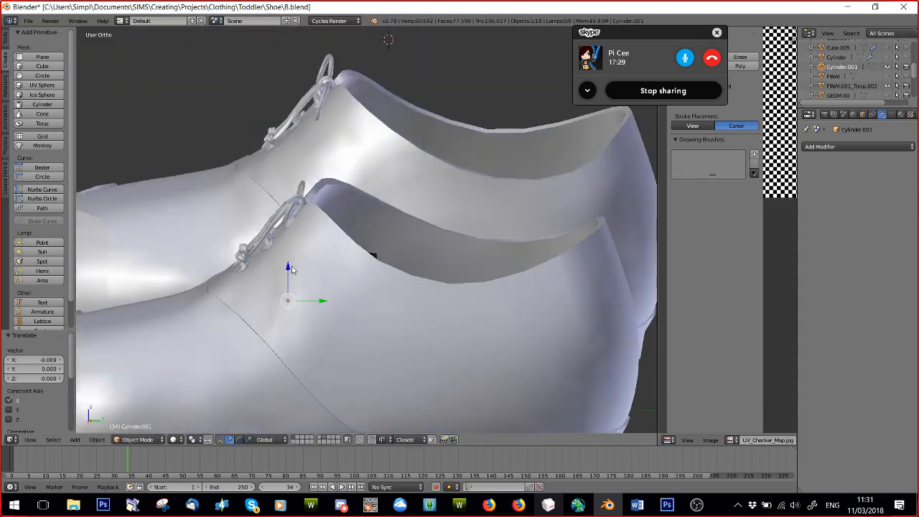
{"action": "left_click_drag", "start_coordinate": [292, 268], "coordinate": [295, 248]}
{"action": "middle_click_drag", "start_coordinate": [295, 248], "coordinate": [459, 286]}
{"action": "left_click_drag", "start_coordinate": [464, 288], "coordinate": [420, 253]}
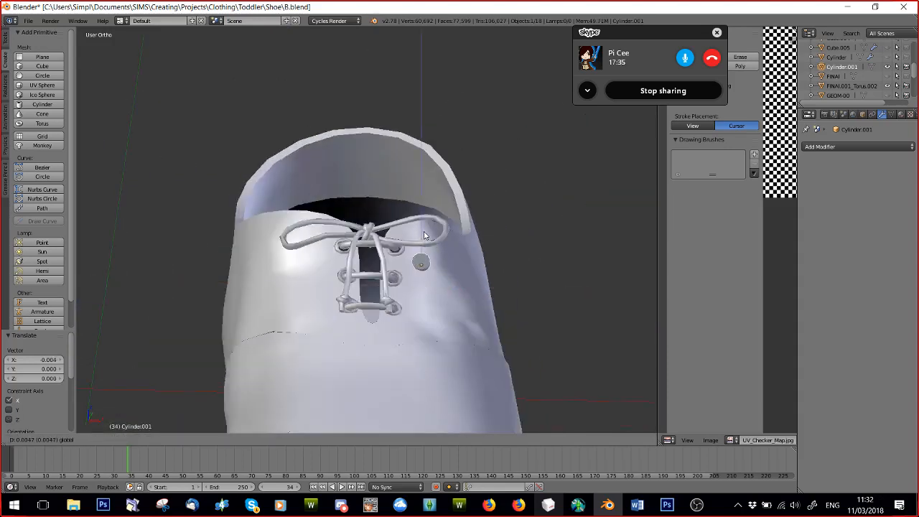
{"action": "left_click_drag", "start_coordinate": [424, 235], "coordinate": [424, 234]}
Rotate Cylinder.001 slightly with trackball rotation and lower it about 0.0007 in Z into the shoe's surface.
{"action": "scroll", "coordinate": [434, 280], "scroll_direction": "up", "scroll_amount": 4}
{"action": "middle_click_drag", "start_coordinate": [438, 301], "coordinate": [303, 277]}
{"action": "key", "text": "r"}
{"action": "key", "text": "r"}
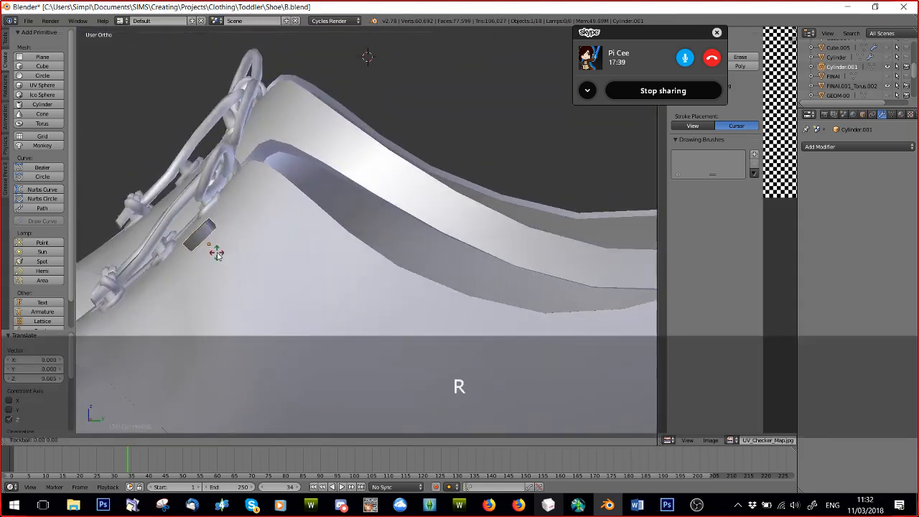
{"action": "left_click", "coordinate": [219, 248]}
{"action": "left_click_drag", "start_coordinate": [208, 214], "coordinate": [208, 220]}
{"action": "middle_click_drag", "start_coordinate": [215, 228], "coordinate": [362, 263]}
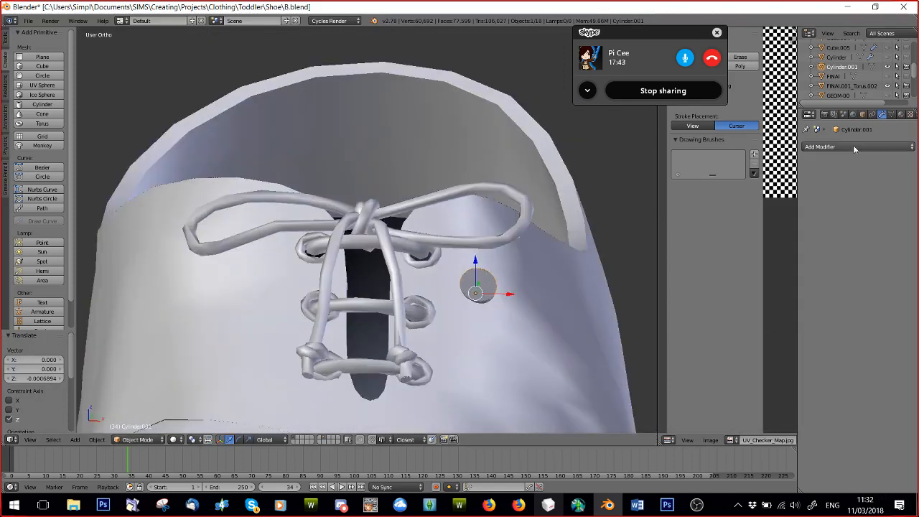
Select the shoe mesh FINAl.001_Torus.002 and add a Boolean modifier to it.
{"action": "left_click", "coordinate": [816, 147]}
{"action": "right_click", "coordinate": [503, 372]}
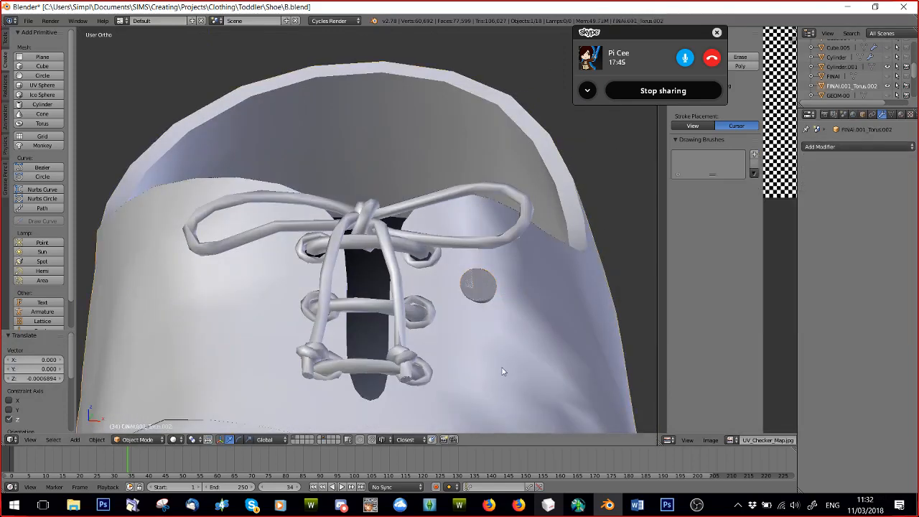
{"action": "right_click", "coordinate": [487, 294]}
{"action": "right_click", "coordinate": [501, 301]}
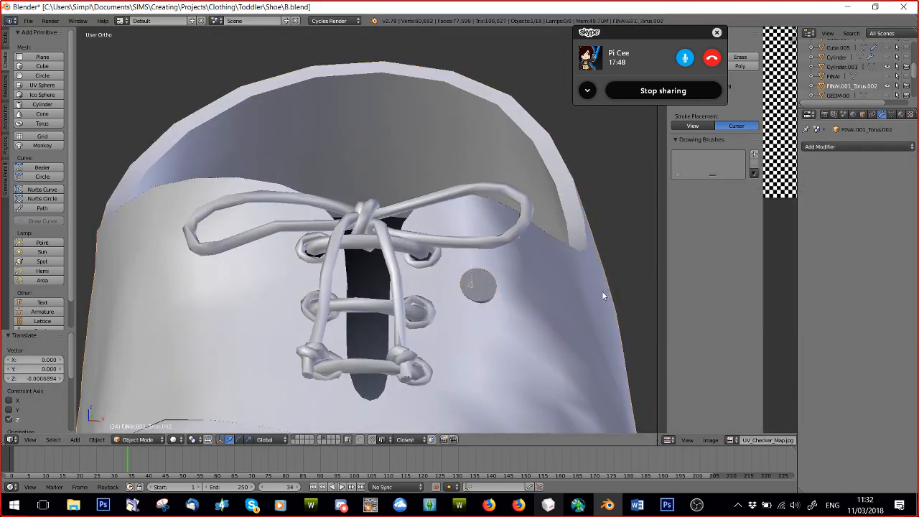
{"action": "left_click", "coordinate": [833, 147]}
{"action": "left_click", "coordinate": [725, 190]}
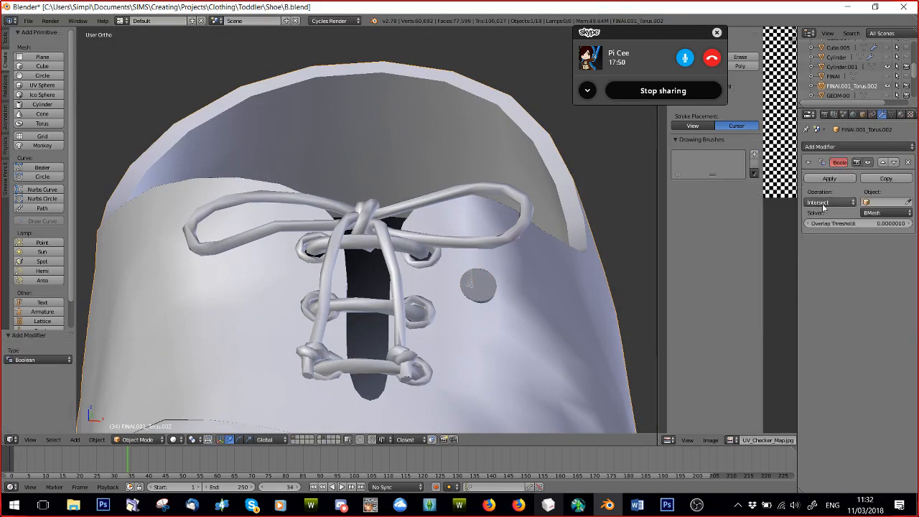
Set the Boolean's object to Cylinder.001 and its operation to Difference, and apply the modifier to the shoe.
{"action": "left_click", "coordinate": [889, 201]}
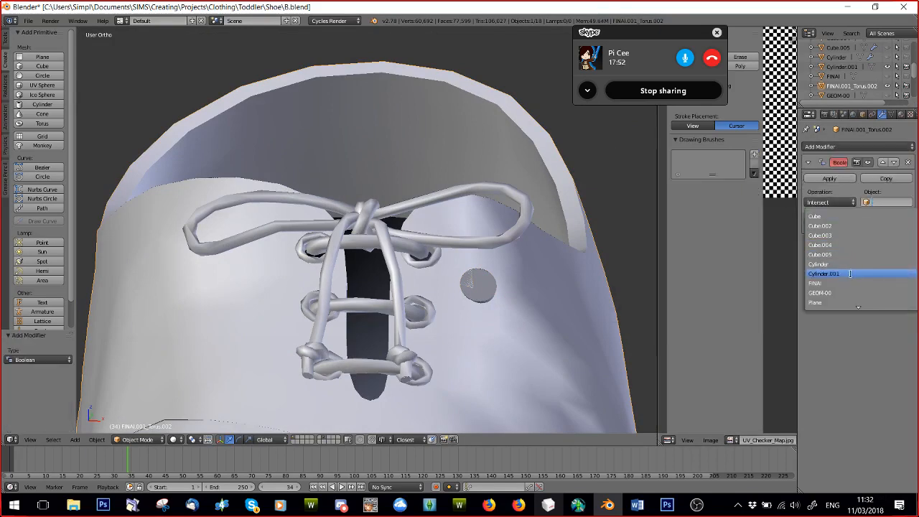
{"action": "left_click", "coordinate": [825, 273]}
{"action": "left_click", "coordinate": [820, 202]}
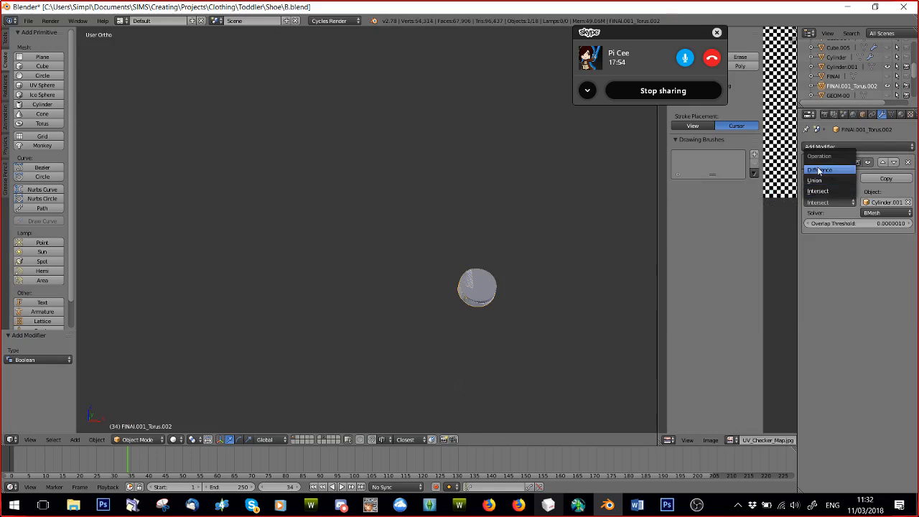
{"action": "left_click", "coordinate": [820, 170]}
{"action": "left_click", "coordinate": [829, 179]}
Hide Cylinder.001 and inspect the round hole cut beside the shoe's eyelets.
{"action": "left_click", "coordinate": [841, 66]}
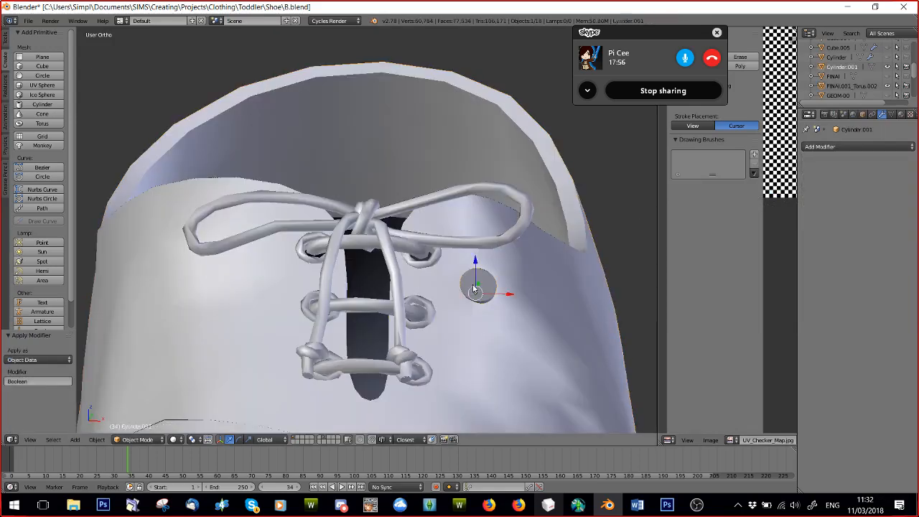
{"action": "left_click", "coordinate": [888, 67]}
{"action": "middle_click_drag", "start_coordinate": [459, 334], "coordinate": [441, 322]}
{"action": "scroll", "coordinate": [426, 308], "scroll_direction": "up", "scroll_amount": 1}
{"action": "scroll", "coordinate": [435, 310], "scroll_direction": "up", "scroll_amount": 1}
{"action": "scroll", "coordinate": [453, 298], "scroll_direction": "down", "scroll_amount": 3}
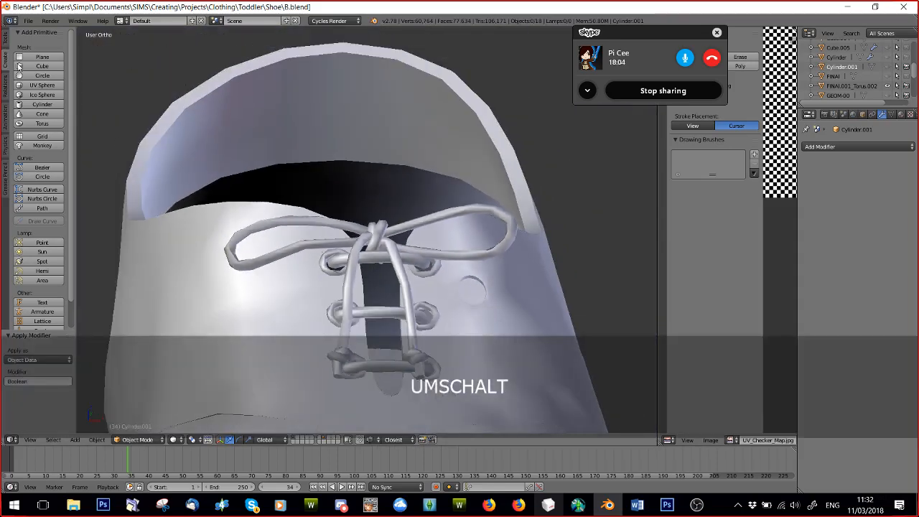
{"action": "left_click", "coordinate": [42, 123]}
{"action": "scroll", "coordinate": [418, 253], "scroll_direction": "down", "scroll_amount": 6}
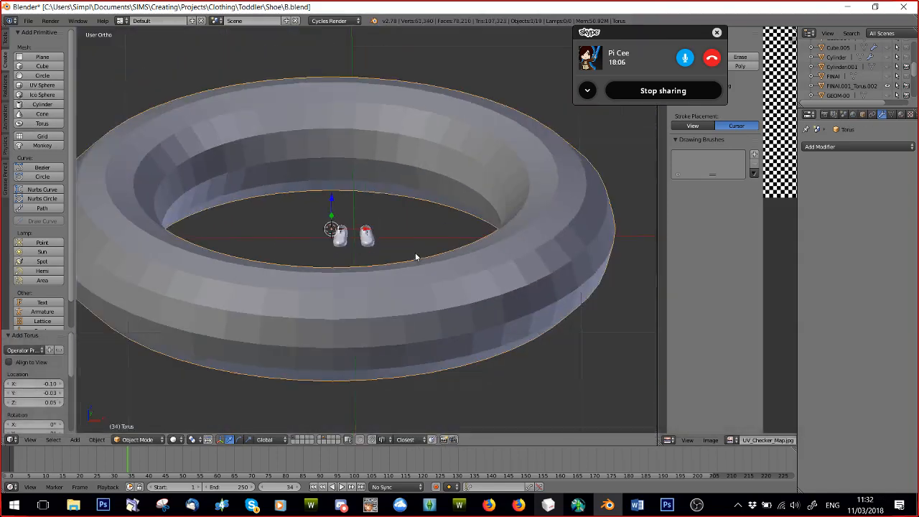
{"action": "key", "text": "s"}
{"action": "left_click", "coordinate": [354, 226]}
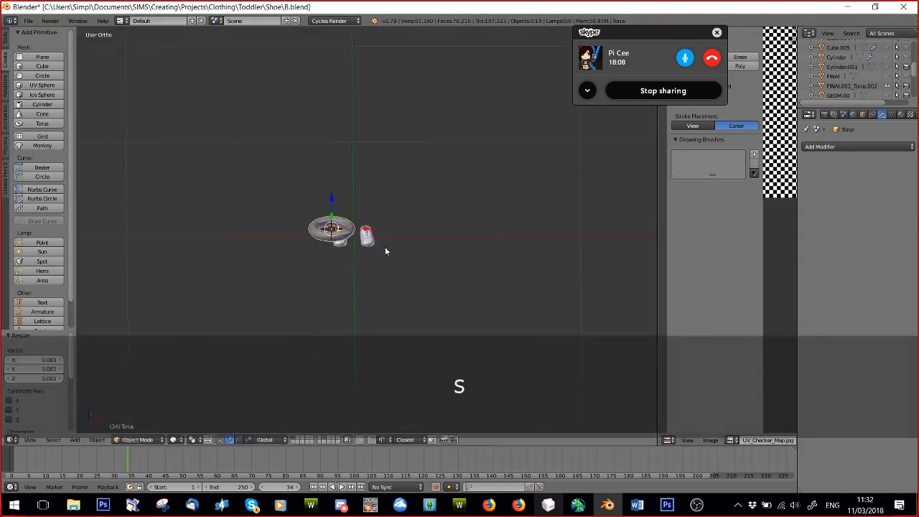
{"action": "scroll", "coordinate": [385, 251], "scroll_direction": "up", "scroll_amount": 10}
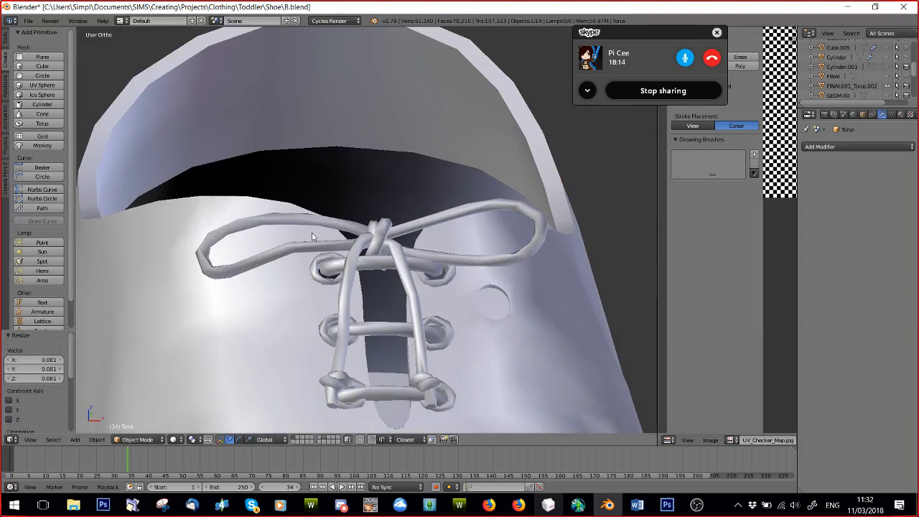
{"action": "scroll", "coordinate": [312, 236], "scroll_direction": "down", "scroll_amount": 6}
{"action": "key", "text": "s"}
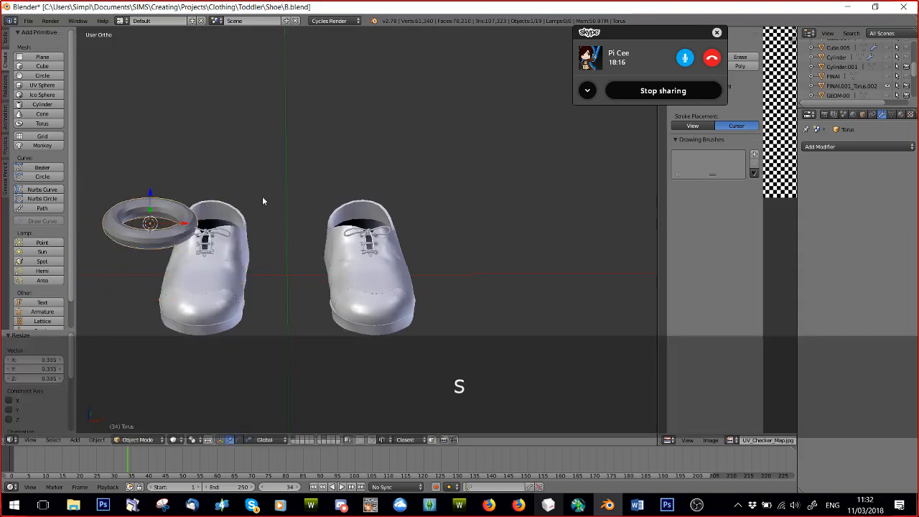
{"action": "key", "text": "Delete"}
Examine the laces and the cut hole on the shoe from several angles, briefly showing and hiding Cube.005.
{"action": "scroll", "coordinate": [349, 243], "scroll_direction": "up", "scroll_amount": 8}
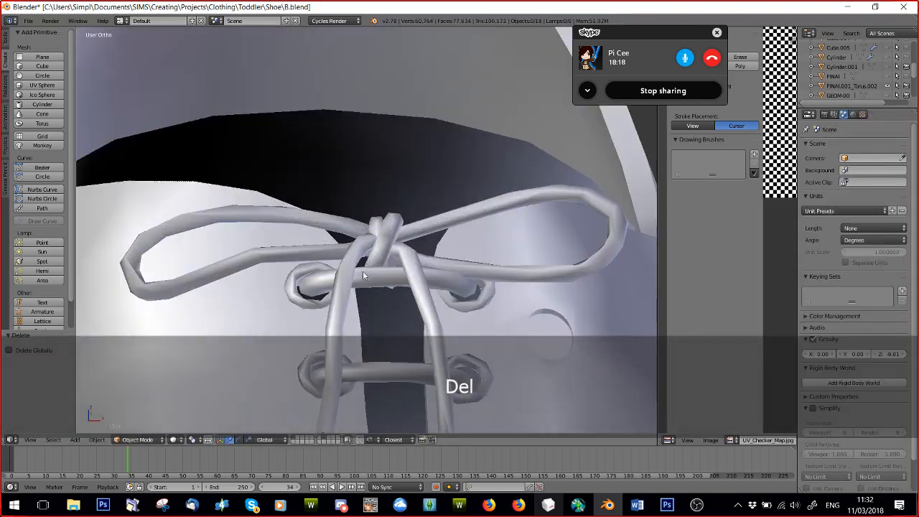
{"action": "middle_click_drag", "start_coordinate": [363, 271], "coordinate": [364, 301]}
{"action": "scroll", "coordinate": [366, 301], "scroll_direction": "down", "scroll_amount": 3}
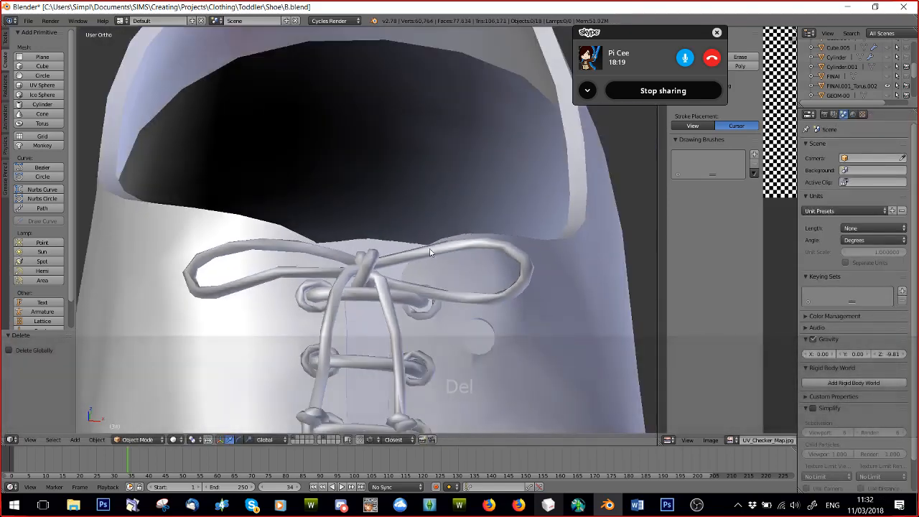
{"action": "left_click", "coordinate": [887, 57]}
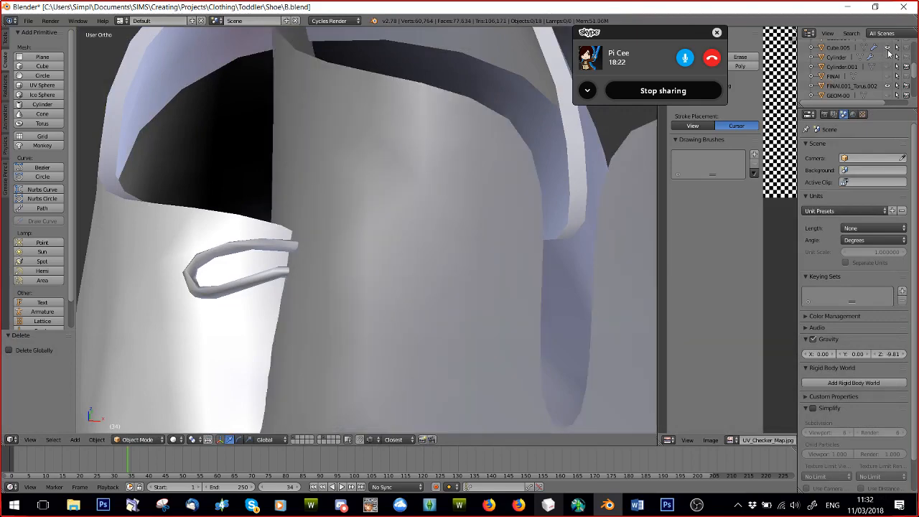
{"action": "left_click", "coordinate": [887, 57]}
{"action": "scroll", "coordinate": [886, 68], "scroll_direction": "up", "scroll_amount": 3}
{"action": "scroll", "coordinate": [886, 76], "scroll_direction": "down", "scroll_amount": 5}
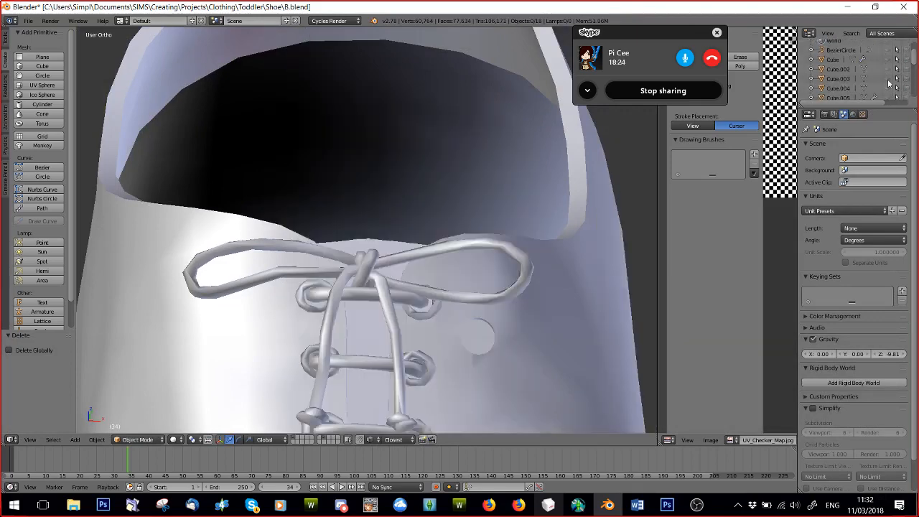
{"action": "middle_click_drag", "start_coordinate": [334, 304], "coordinate": [341, 320]}
{"action": "scroll", "coordinate": [342, 318], "scroll_direction": "down", "scroll_amount": 3}
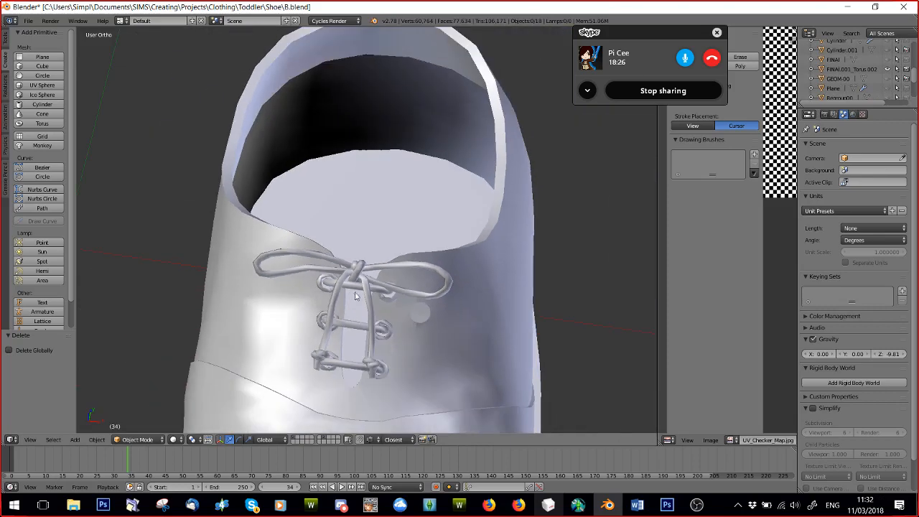
{"action": "scroll", "coordinate": [333, 330], "scroll_direction": "up", "scroll_amount": 3}
{"action": "scroll", "coordinate": [361, 292], "scroll_direction": "down", "scroll_amount": 8}
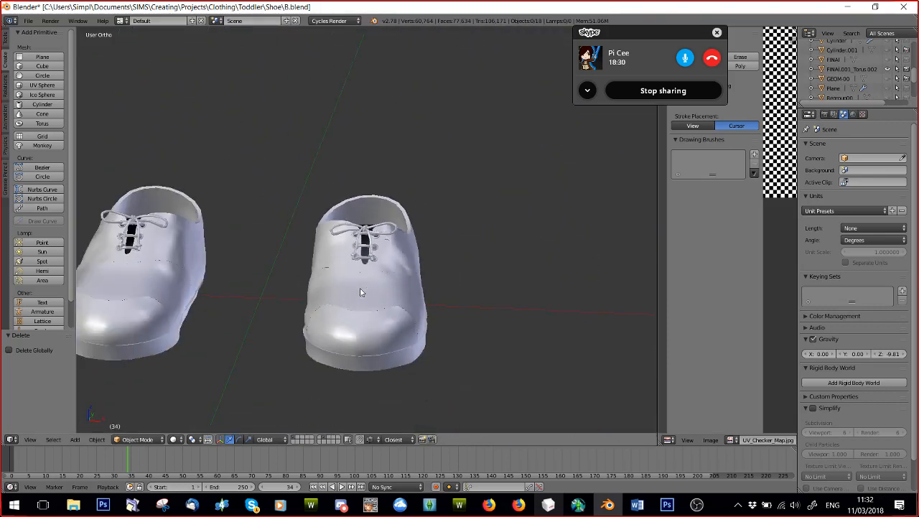
{"action": "middle_click_drag", "start_coordinate": [364, 291], "coordinate": [350, 313]}
{"action": "scroll", "coordinate": [364, 288], "scroll_direction": "up", "scroll_amount": 4}
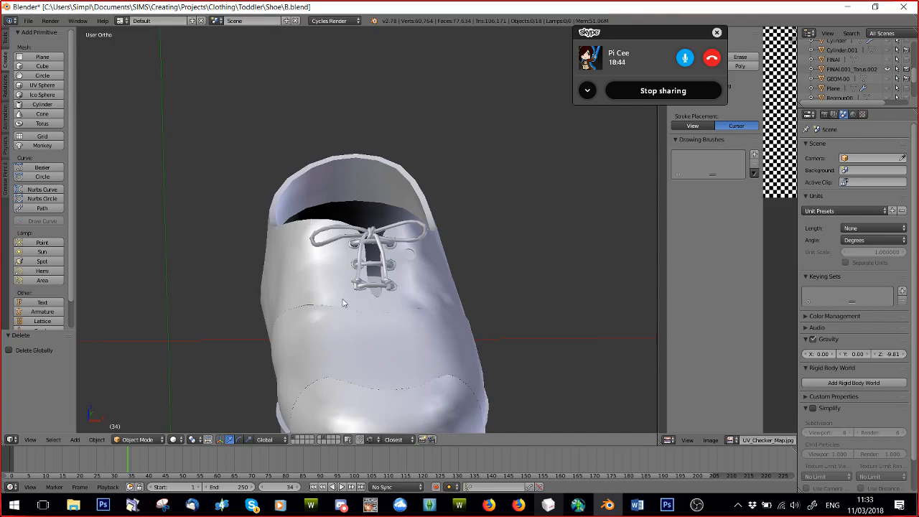
Open the file D.blend from the Shoe folder.
{"action": "left_click", "coordinate": [28, 20]}
{"action": "left_click", "coordinate": [39, 43]}
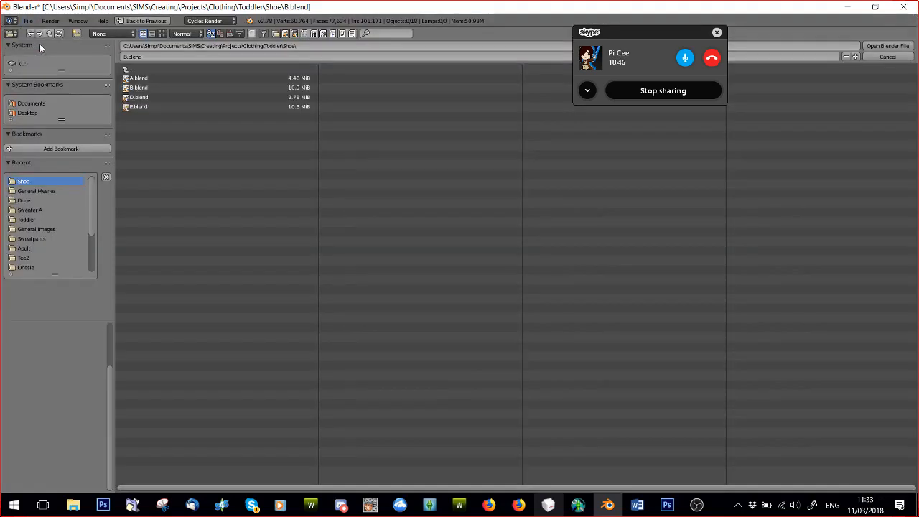
{"action": "double_click", "coordinate": [123, 93]}
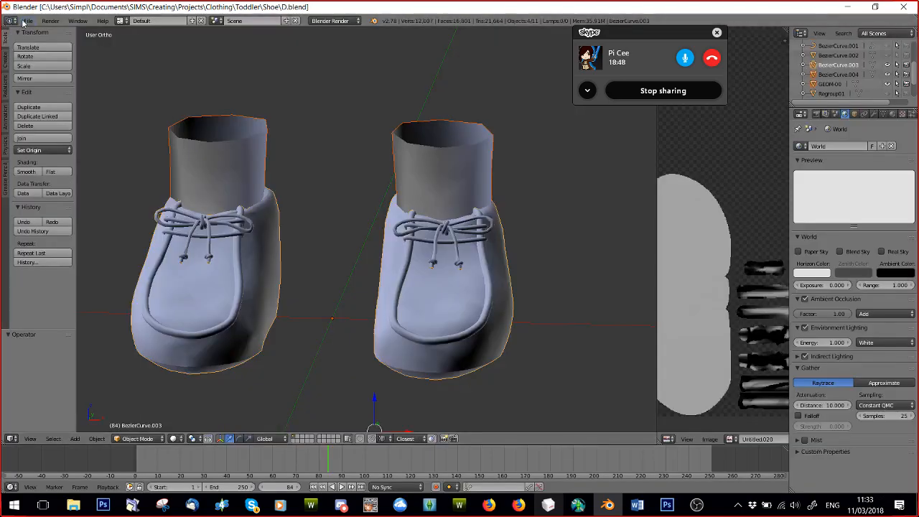
Open the file E.blend from the Shoe folder.
{"action": "left_click", "coordinate": [28, 20]}
{"action": "left_click", "coordinate": [36, 40]}
{"action": "double_click", "coordinate": [144, 108]}
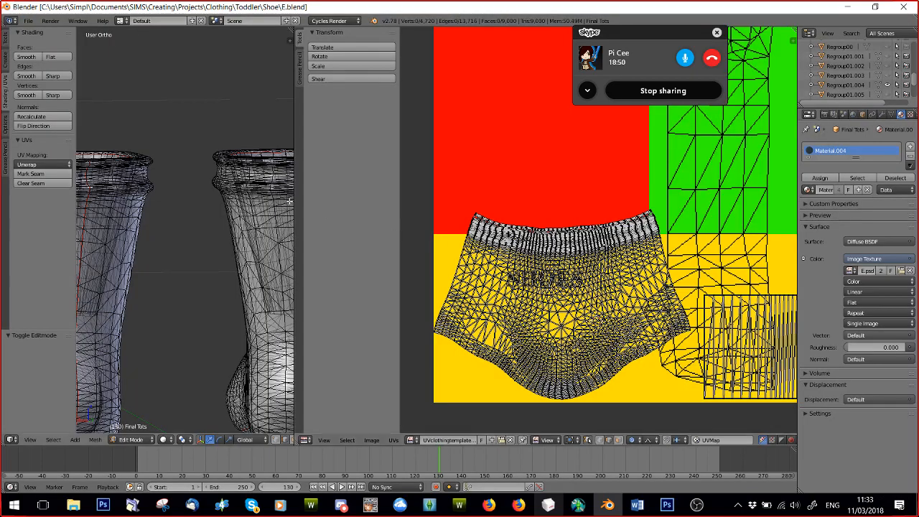
Examine the boots' UV layout over the SHOES area of the clothing template image.
{"action": "scroll", "coordinate": [230, 240], "scroll_direction": "down", "scroll_amount": 3}
{"action": "scroll", "coordinate": [576, 265], "scroll_direction": "down", "scroll_amount": 4}
{"action": "scroll", "coordinate": [584, 248], "scroll_direction": "up", "scroll_amount": 5}
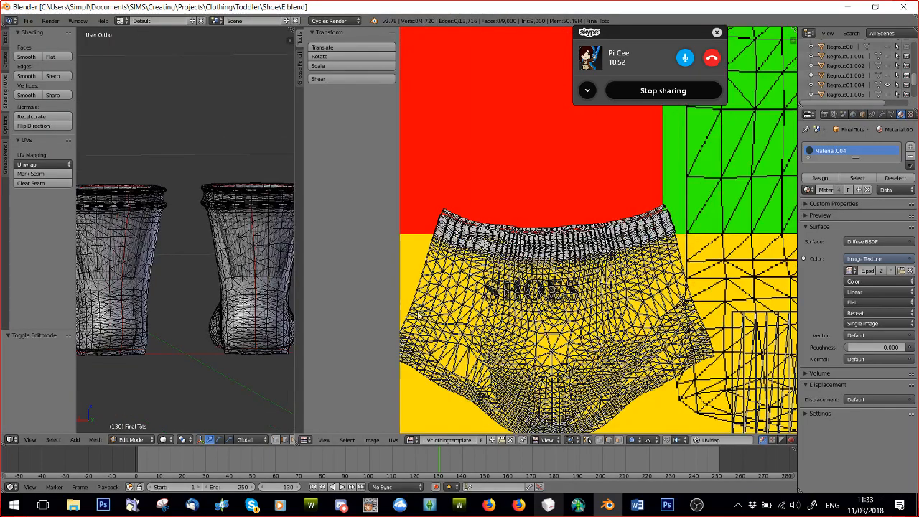
{"action": "scroll", "coordinate": [431, 320], "scroll_direction": "down", "scroll_amount": 1}
{"action": "scroll", "coordinate": [542, 331], "scroll_direction": "up", "scroll_amount": 1}
{"action": "middle_click_drag", "start_coordinate": [580, 260], "coordinate": [618, 154]}
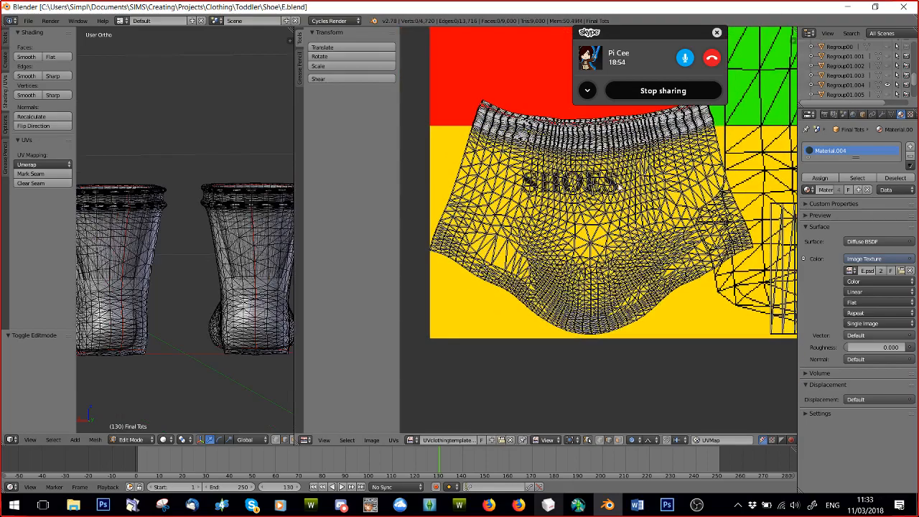
{"action": "scroll", "coordinate": [618, 185], "scroll_direction": "up", "scroll_amount": 3}
{"action": "middle_click_drag", "start_coordinate": [619, 185], "coordinate": [591, 269]}
{"action": "scroll", "coordinate": [583, 214], "scroll_direction": "down", "scroll_amount": 3}
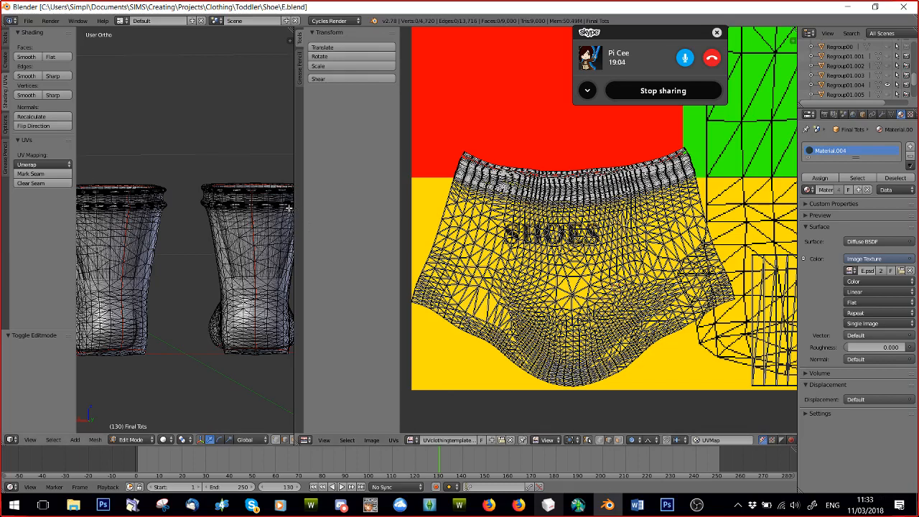
Widen the 3D viewport and switch the Final Tots boots from Edit Mode to Object Mode.
{"action": "left_click_drag", "start_coordinate": [296, 172], "coordinate": [450, 183]}
{"action": "scroll", "coordinate": [261, 213], "scroll_direction": "down", "scroll_amount": 4}
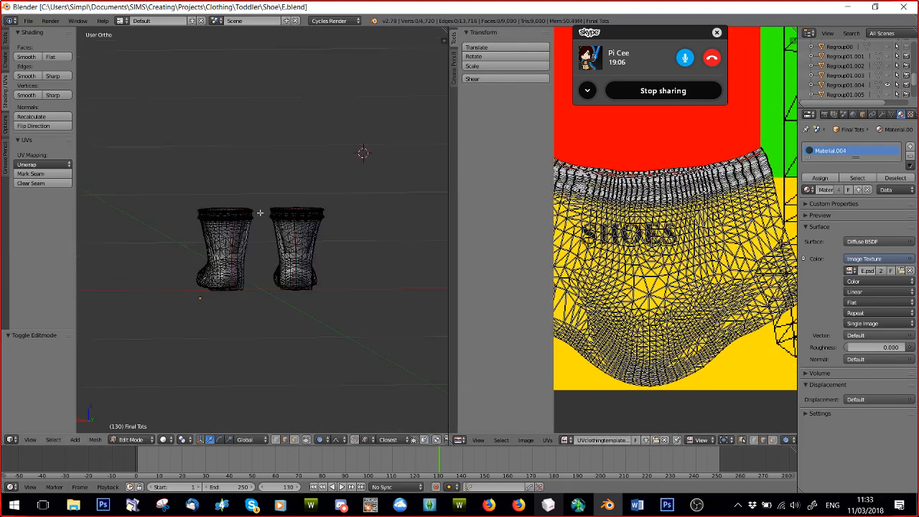
{"action": "middle_click_drag", "start_coordinate": [191, 251], "coordinate": [414, 263]}
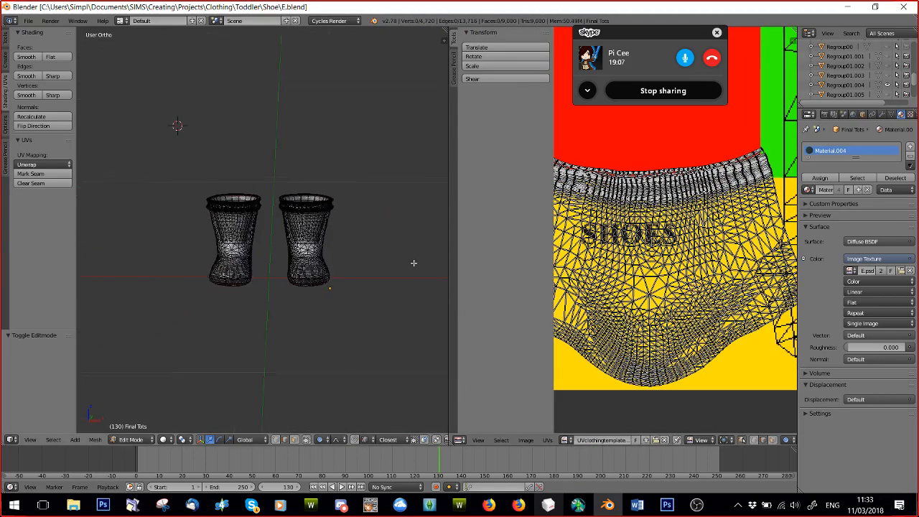
{"action": "left_click", "coordinate": [132, 440]}
{"action": "left_click", "coordinate": [136, 428]}
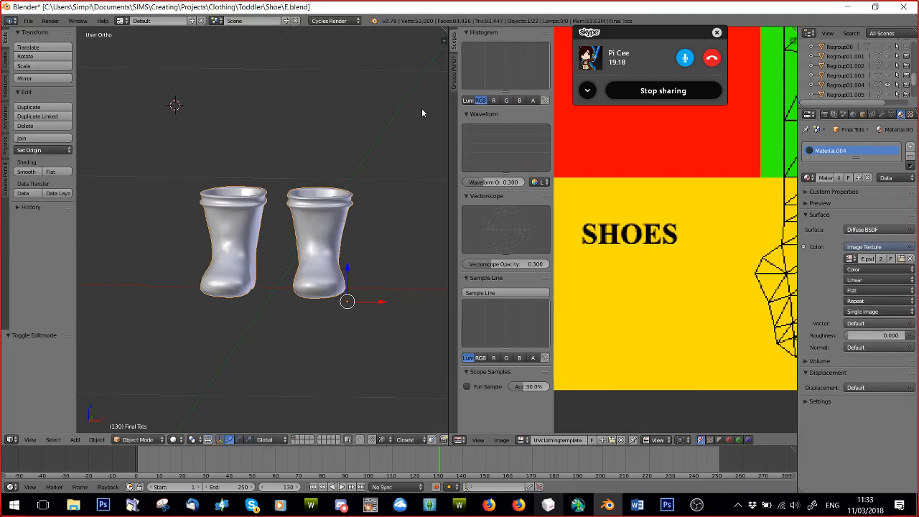
View the boots from the front, toggling repeatedly between orthographic and perspective projection, and finish in the right orthographic view.
{"action": "scroll", "coordinate": [421, 108], "scroll_direction": "up", "scroll_amount": 5}
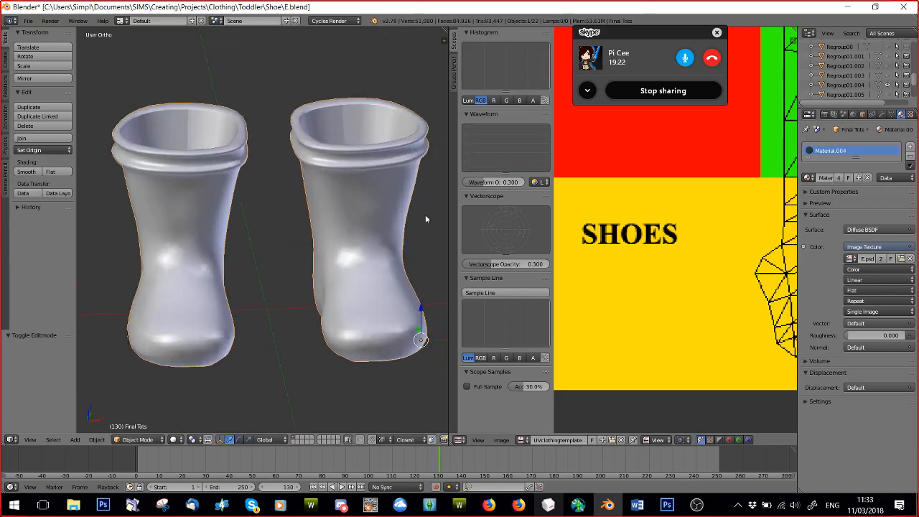
{"action": "scroll", "coordinate": [847, 72], "scroll_direction": "up", "scroll_amount": 2}
{"action": "scroll", "coordinate": [378, 270], "scroll_direction": "down", "scroll_amount": 4}
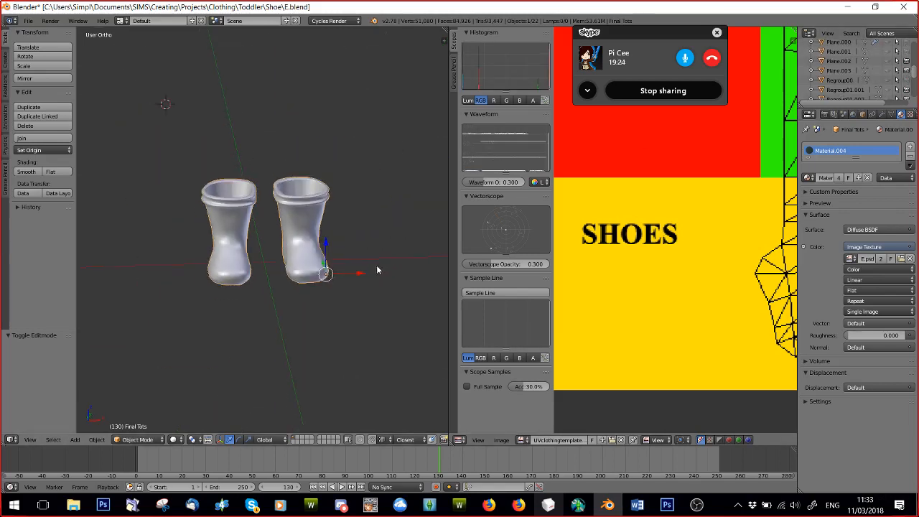
{"action": "key", "text": "KP_1"}
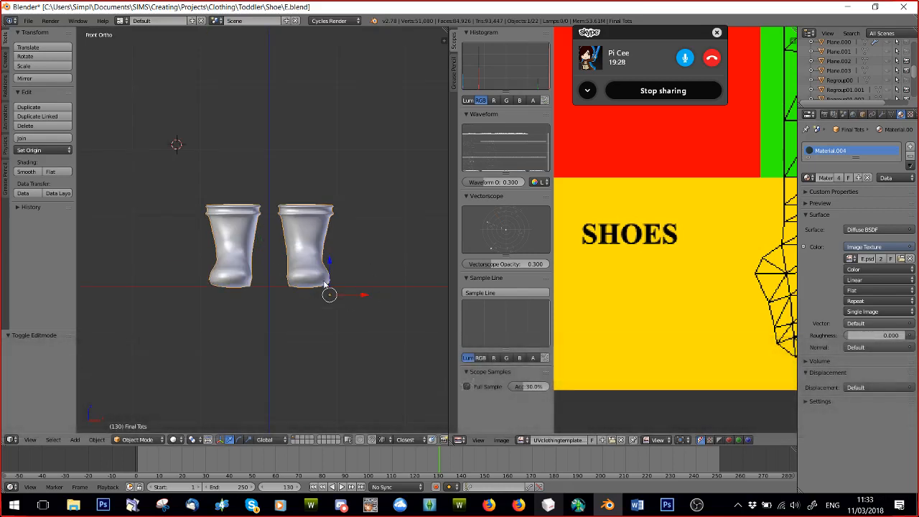
{"action": "key", "text": "KP_5"}
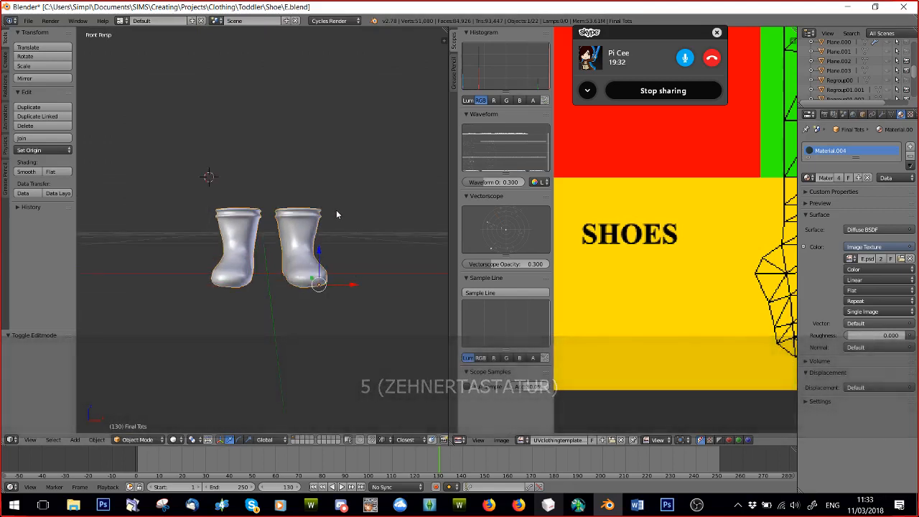
{"action": "key", "text": "KP_5"}
{"action": "key", "text": "KP_5"}
{"action": "key", "text": "KP_5"}
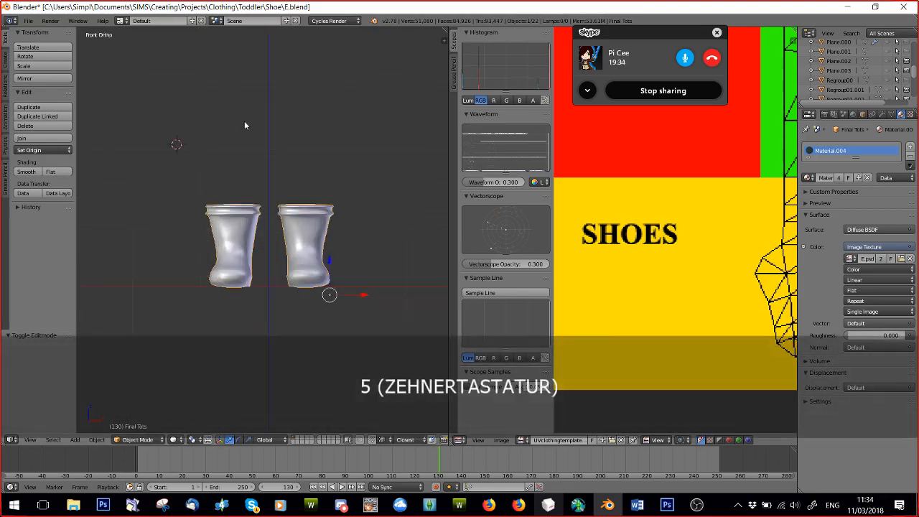
{"action": "key", "text": "KP_5"}
{"action": "key", "text": "KP_5"}
{"action": "key", "text": "KP_5"}
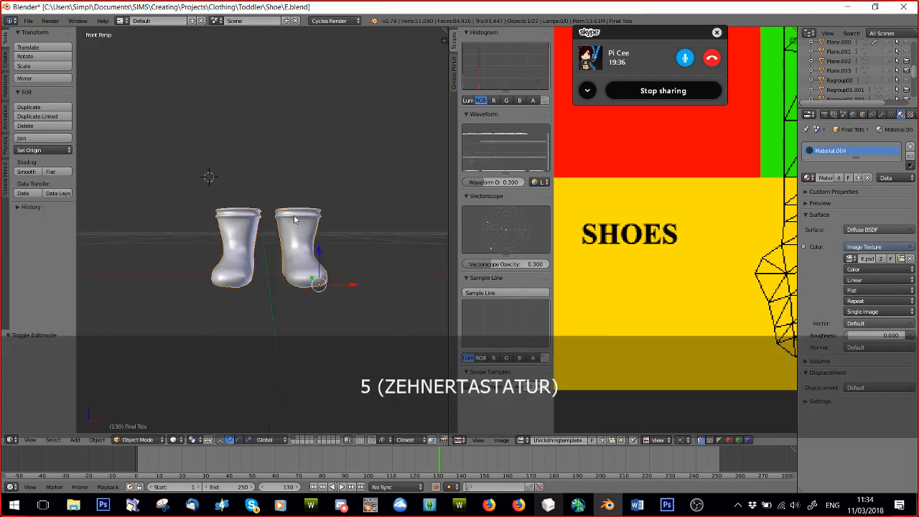
{"action": "key", "text": "KP_5"}
{"action": "key", "text": "End"}
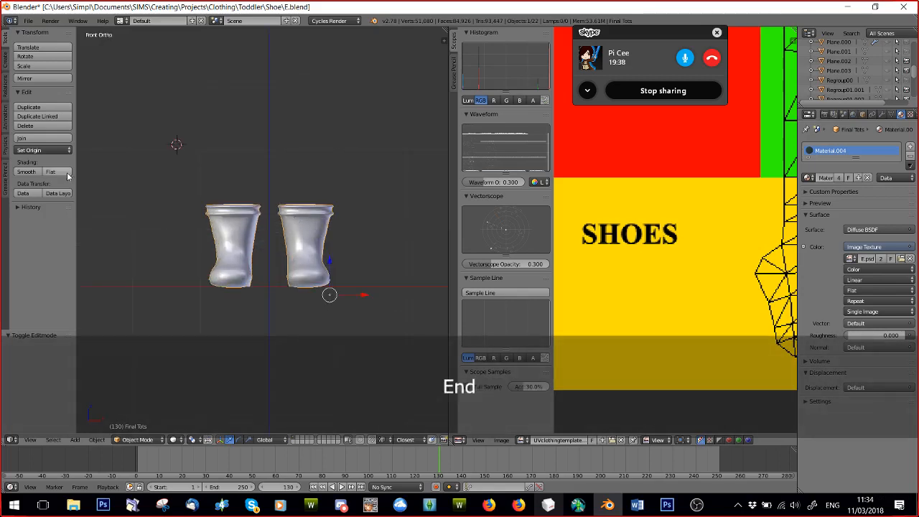
{"action": "key", "text": "Page_Down"}
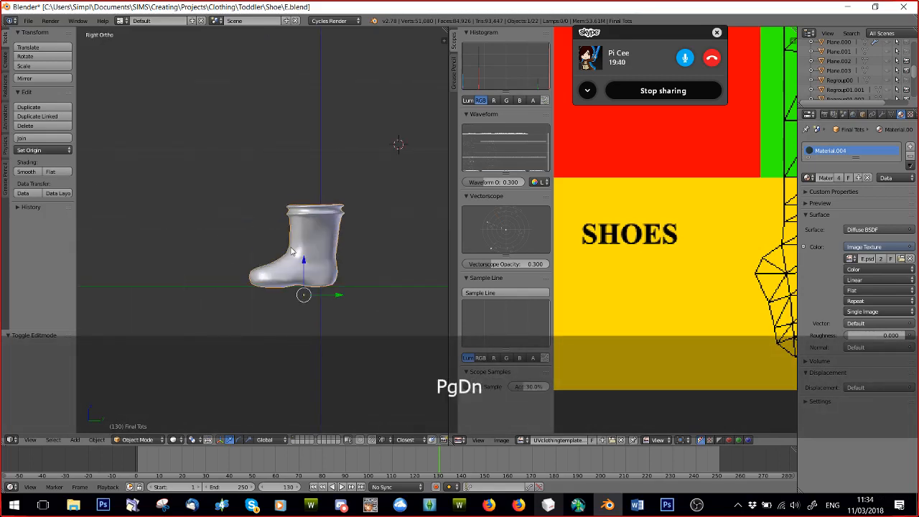
Examine the boots from the front, rotate the view around them in increments, return to the front, zoom out and orbit to their side.
{"action": "key", "text": "Home"}
{"action": "key", "text": "KP_1"}
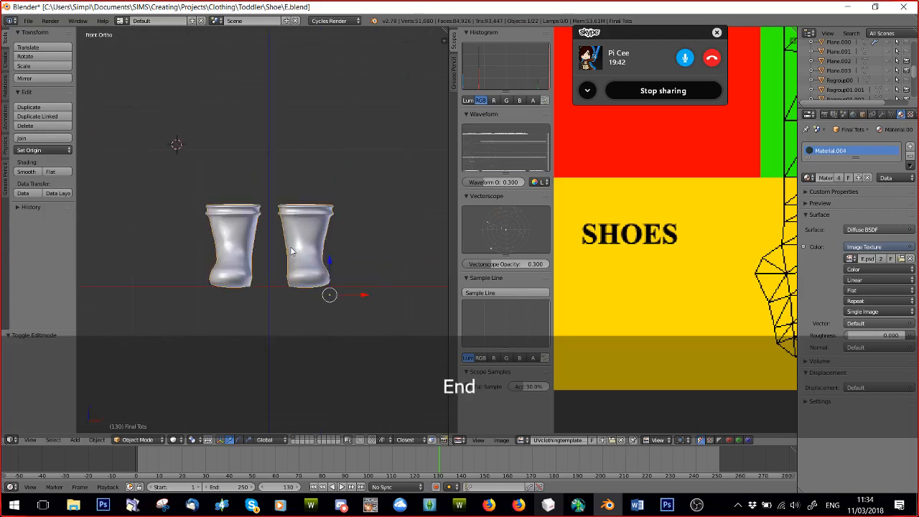
{"action": "key", "text": "KP_4"}
{"action": "key", "text": "KP_4"}
{"action": "key", "text": "KP_4"}
{"action": "key", "text": "KP_4"}
{"action": "key", "text": "KP_4"}
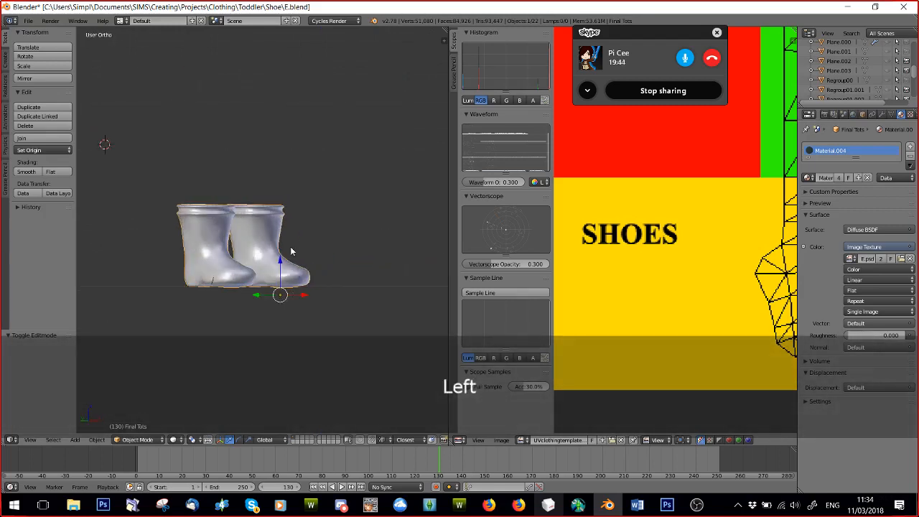
{"action": "key", "text": "KP_4"}
{"action": "key", "text": "KP_4"}
{"action": "key", "text": "KP_4"}
{"action": "key", "text": "KP_4"}
{"action": "key", "text": "KP_4"}
{"action": "key", "text": "KP_4"}
{"action": "key", "text": "KP_1"}
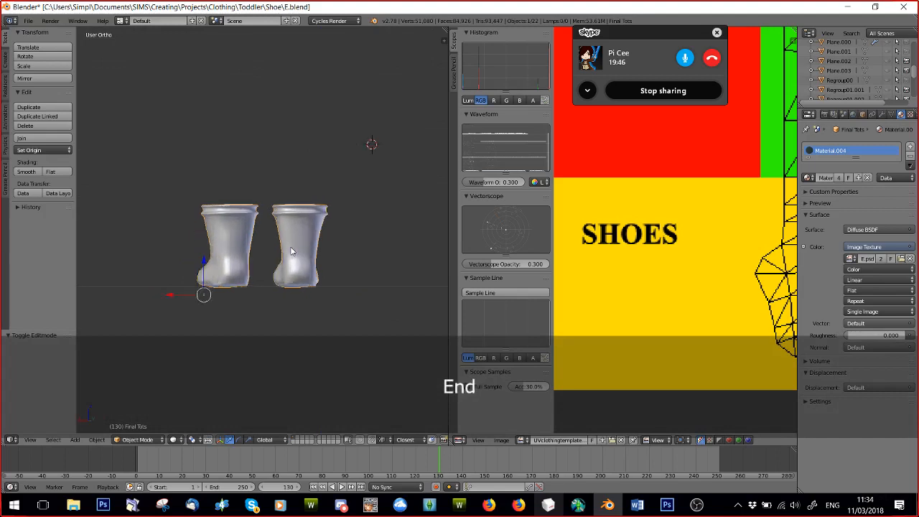
{"action": "scroll", "coordinate": [291, 249], "scroll_direction": "down", "scroll_amount": 1}
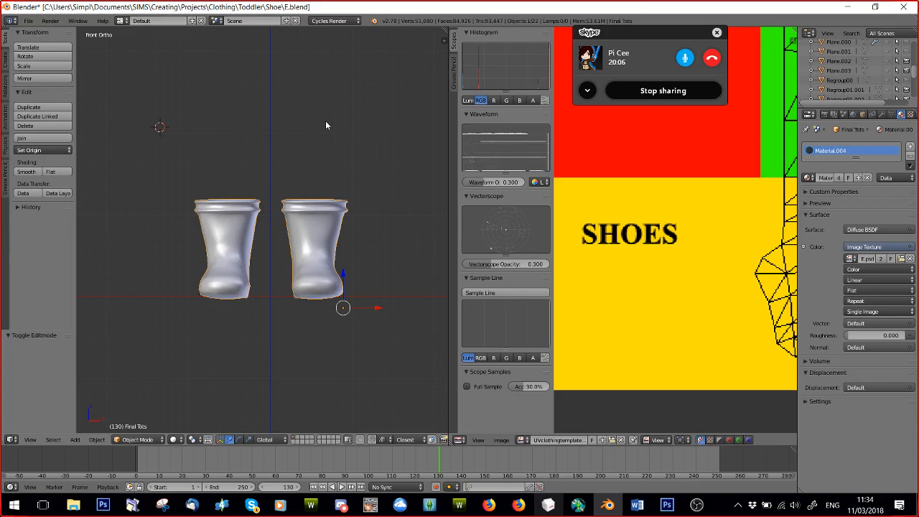
{"action": "scroll", "coordinate": [327, 220], "scroll_direction": "down", "scroll_amount": 4}
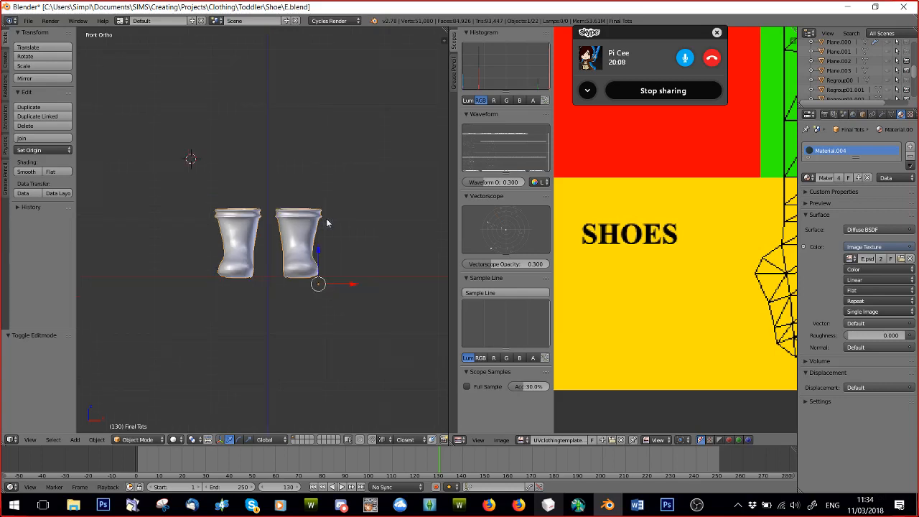
{"action": "mouse_move", "coordinate": [329, 221]}
{"action": "middle_mouse_down"}
{"action": "mouse_move", "coordinate": [266, 223]}
{"action": "mouse_move", "coordinate": [322, 228]}
{"action": "middle_mouse_up"}
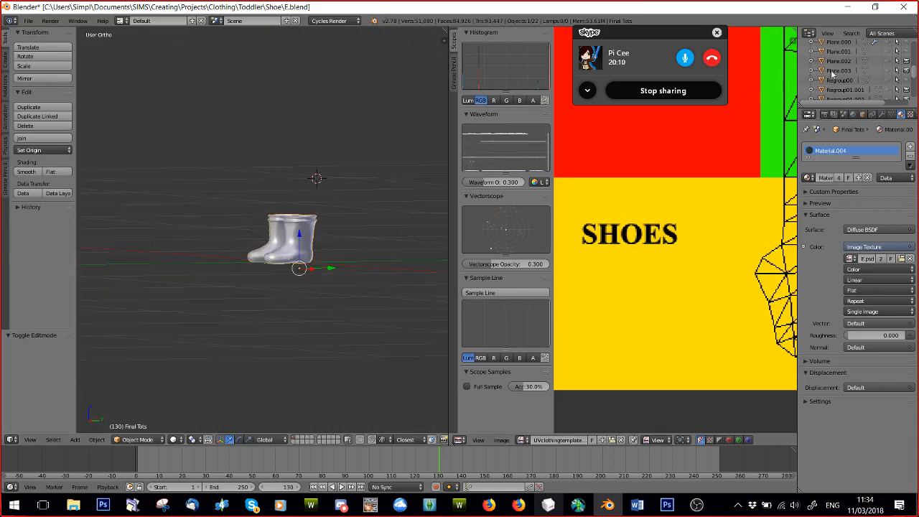
Hide the Final Tots boots and the small mesh still displayed with them.
{"action": "scroll", "coordinate": [886, 69], "scroll_direction": "up", "scroll_amount": 2}
{"action": "left_click", "coordinate": [887, 58]}
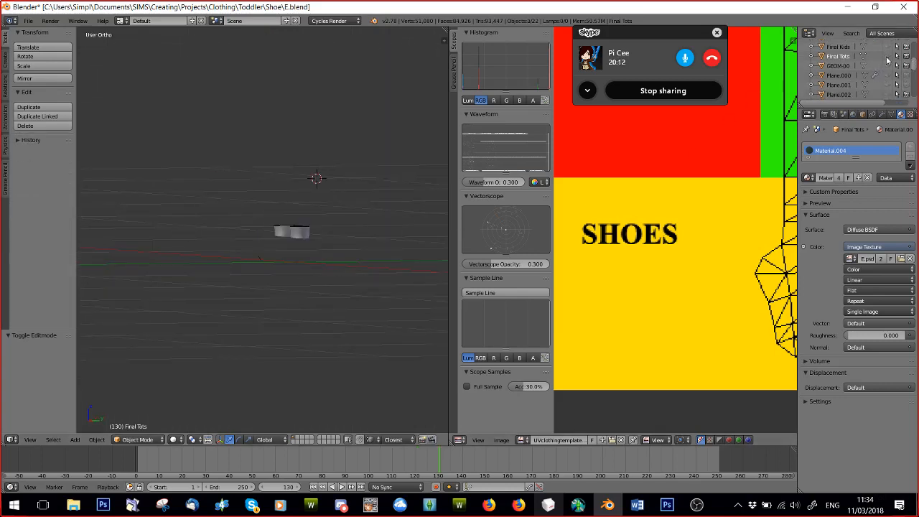
{"action": "scroll", "coordinate": [887, 59], "scroll_direction": "down", "scroll_amount": 5}
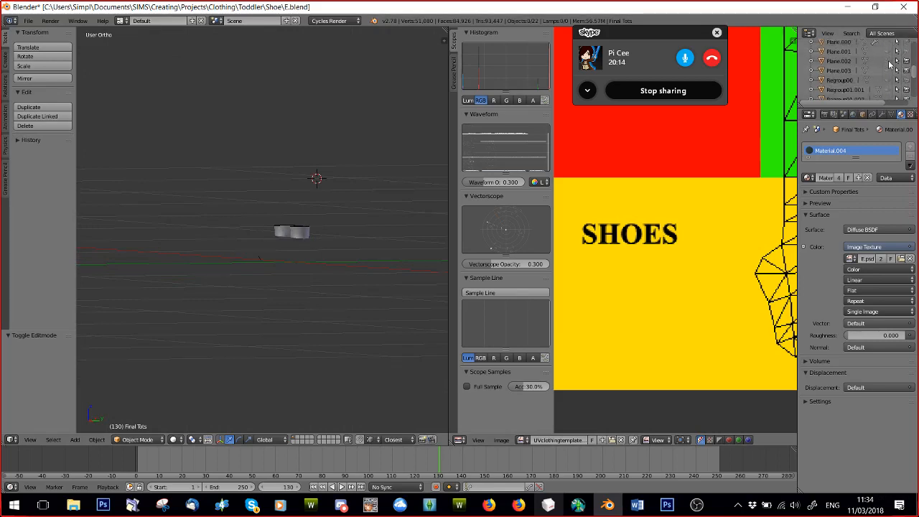
{"action": "left_click", "coordinate": [887, 68]}
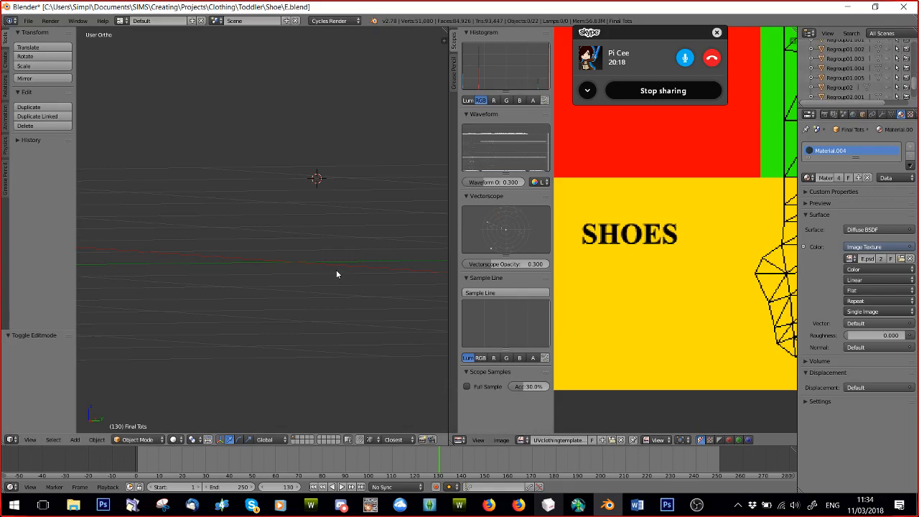
Toggle the visibility of individual objects, showing GEOM-00 to inspect it from another angle and hiding it again.
{"action": "scroll", "coordinate": [861, 68], "scroll_direction": "up", "scroll_amount": 5}
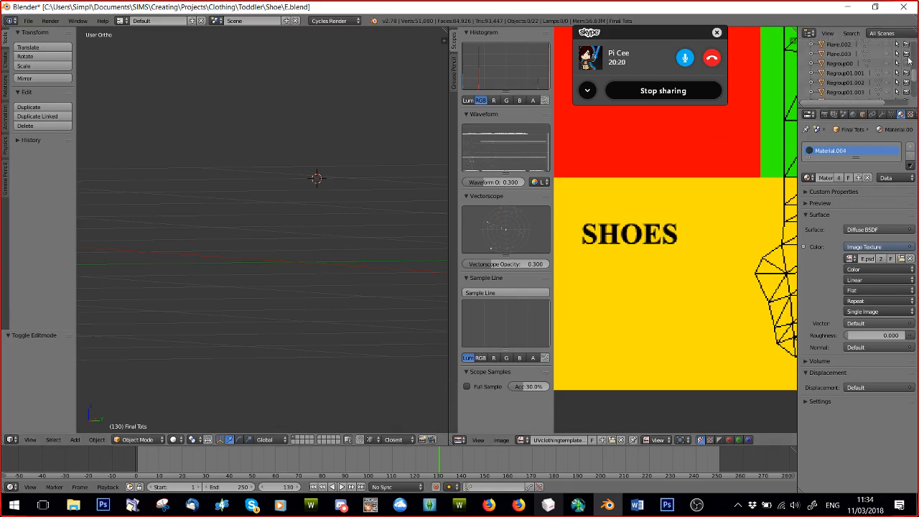
{"action": "left_click", "coordinate": [888, 59]}
{"action": "left_click", "coordinate": [889, 59]}
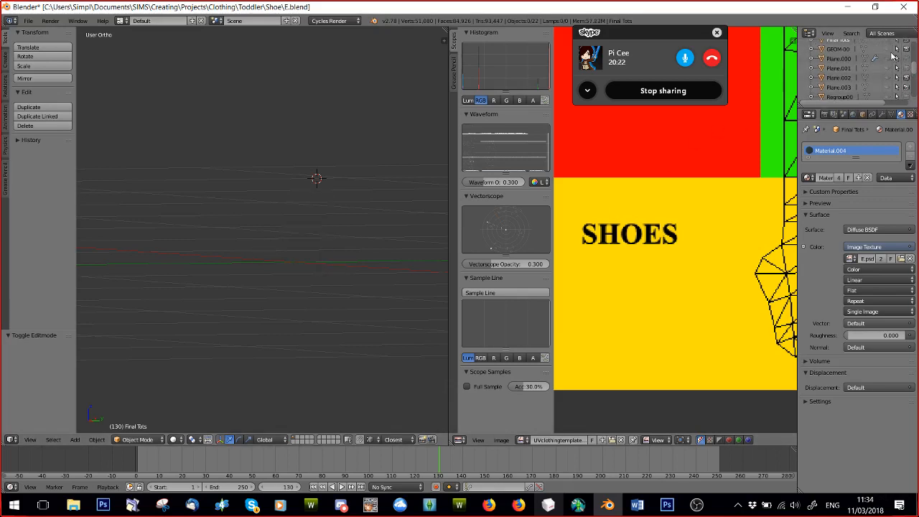
{"action": "left_click", "coordinate": [888, 49]}
{"action": "left_click", "coordinate": [888, 49]}
{"action": "left_click", "coordinate": [888, 48]}
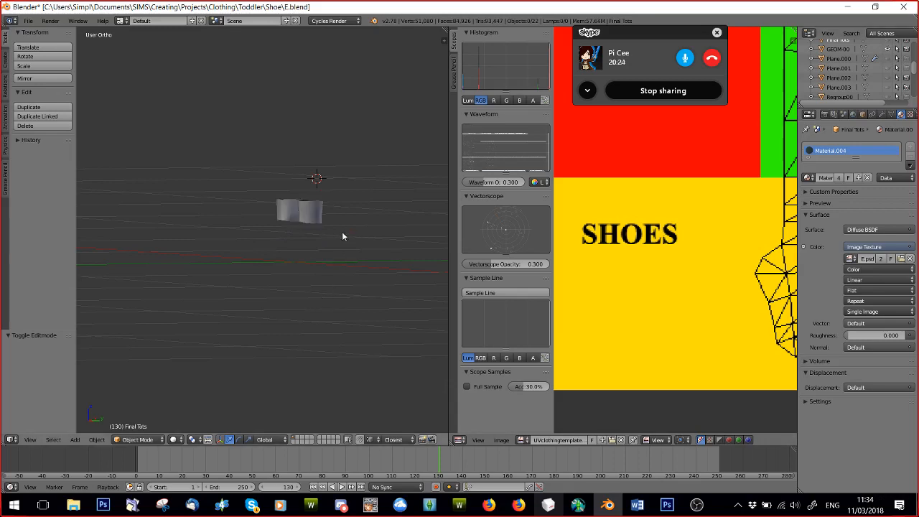
{"action": "middle_click_drag", "start_coordinate": [342, 231], "coordinate": [270, 223]}
{"action": "left_click", "coordinate": [888, 49]}
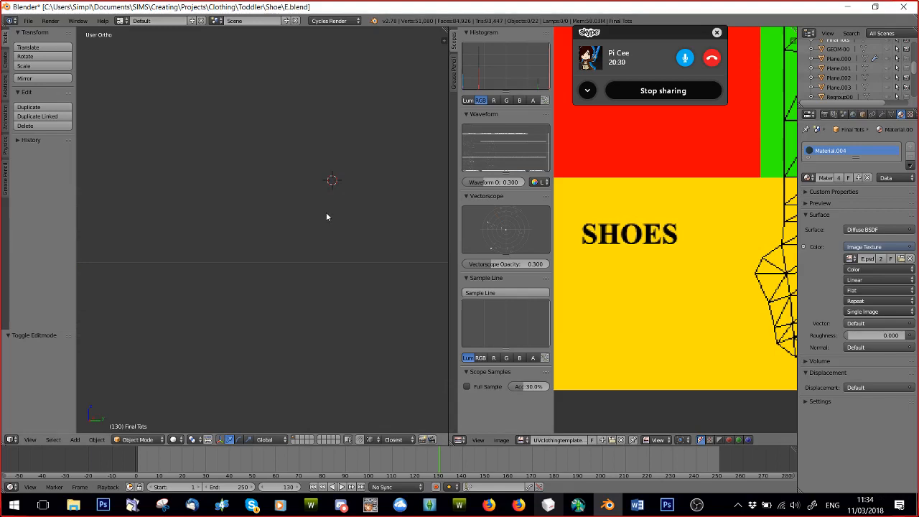
Orbit the empty 3D scene and zoom out the clothing template image to view its BOTTOMS and SHOES areas together.
{"action": "middle_click_drag", "start_coordinate": [262, 275], "coordinate": [334, 275]}
{"action": "scroll", "coordinate": [329, 277], "scroll_direction": "down", "scroll_amount": 2}
{"action": "scroll", "coordinate": [336, 264], "scroll_direction": "down", "scroll_amount": 3}
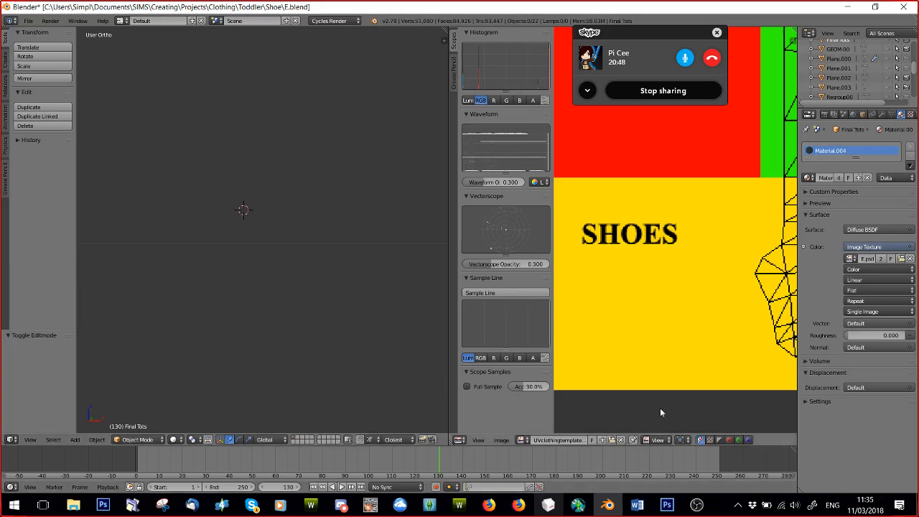
{"action": "scroll", "coordinate": [660, 340], "scroll_direction": "down", "scroll_amount": 6}
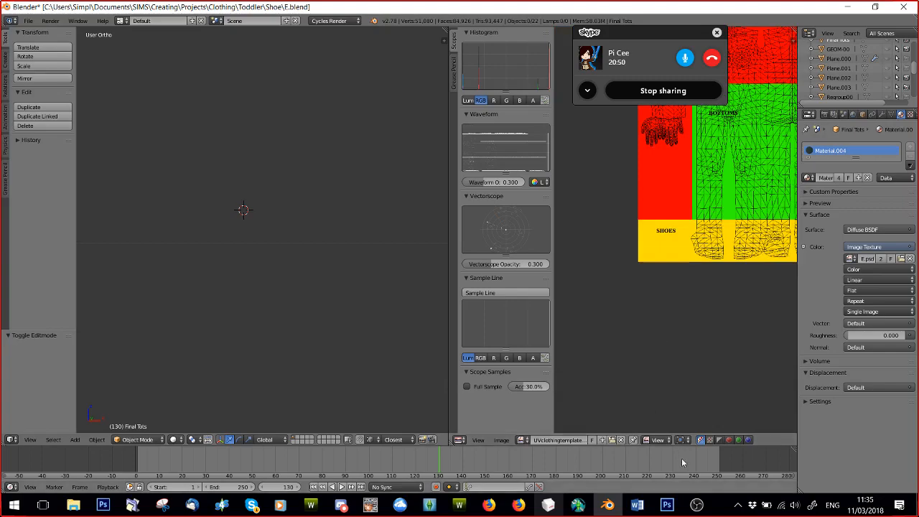